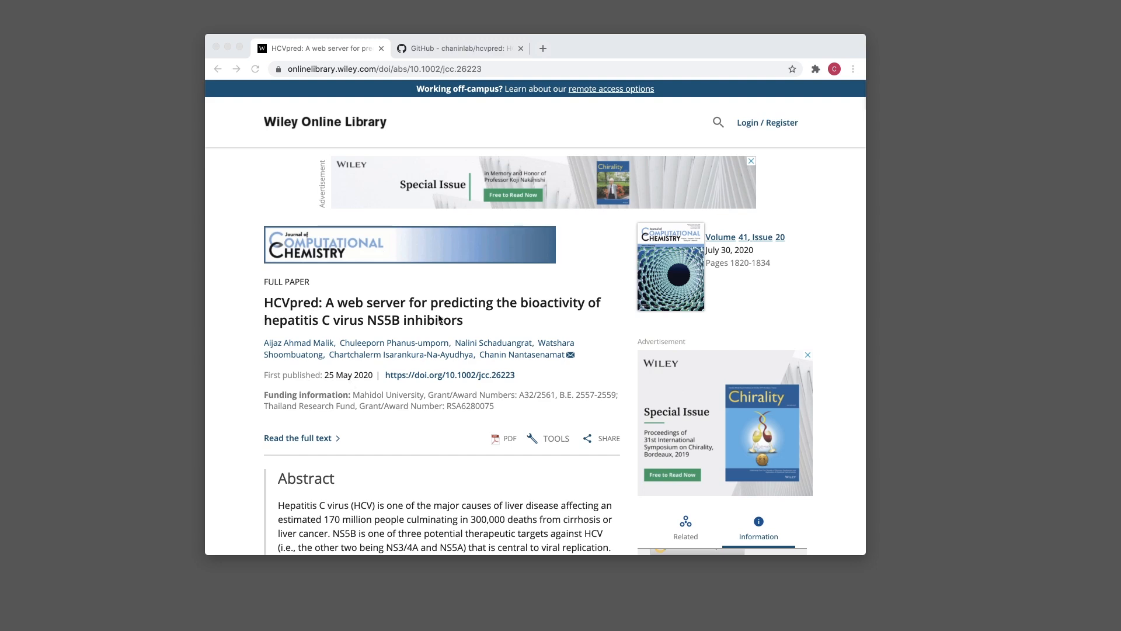
# Switch to the chaninlab/hcvpred repository tab and open HCV_NS5B_Curated.csv from its file list
pyautogui.scroll(-5, 439, 318)
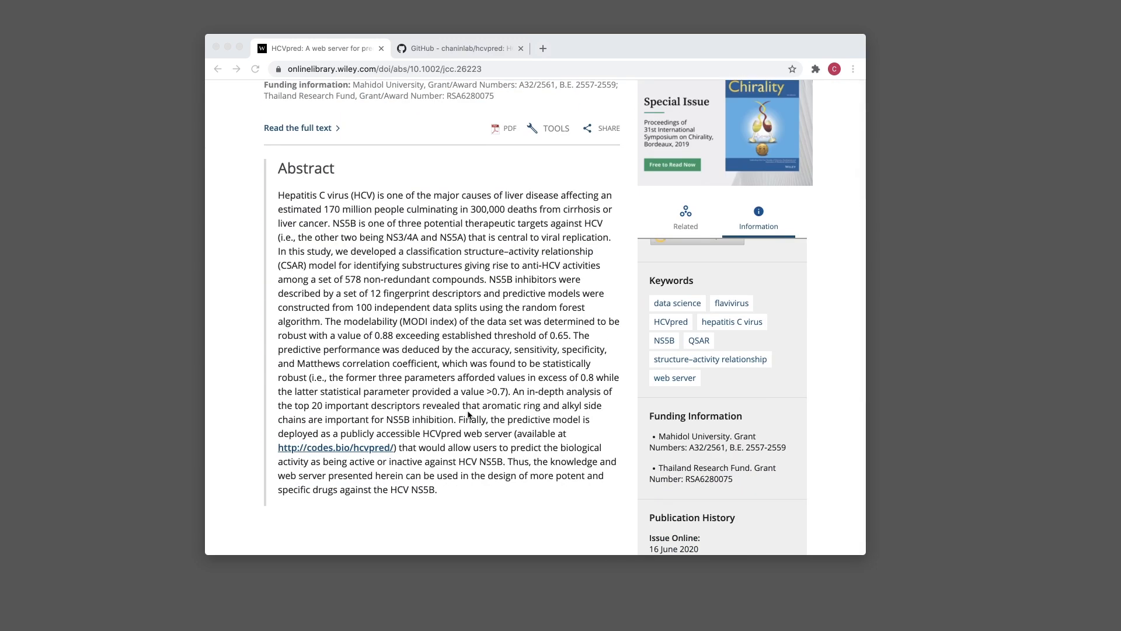
pyautogui.click(282, 203)
pyautogui.scroll(2, 437, 401)
pyautogui.scroll(4, 438, 401)
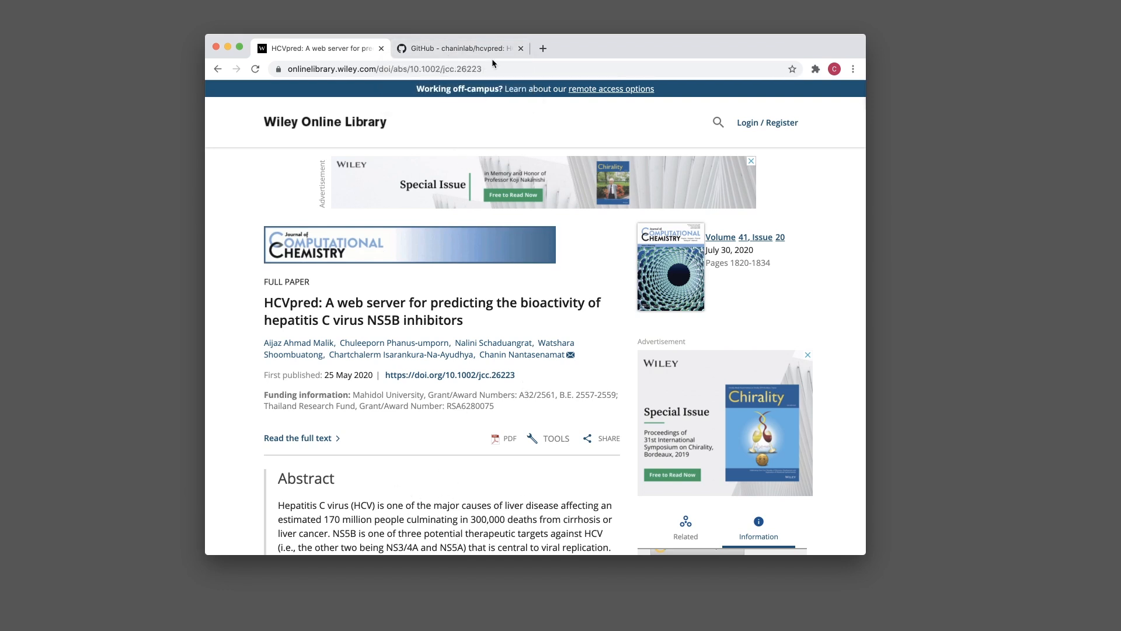
pyautogui.click(459, 51)
pyautogui.moveTo(299, 98)
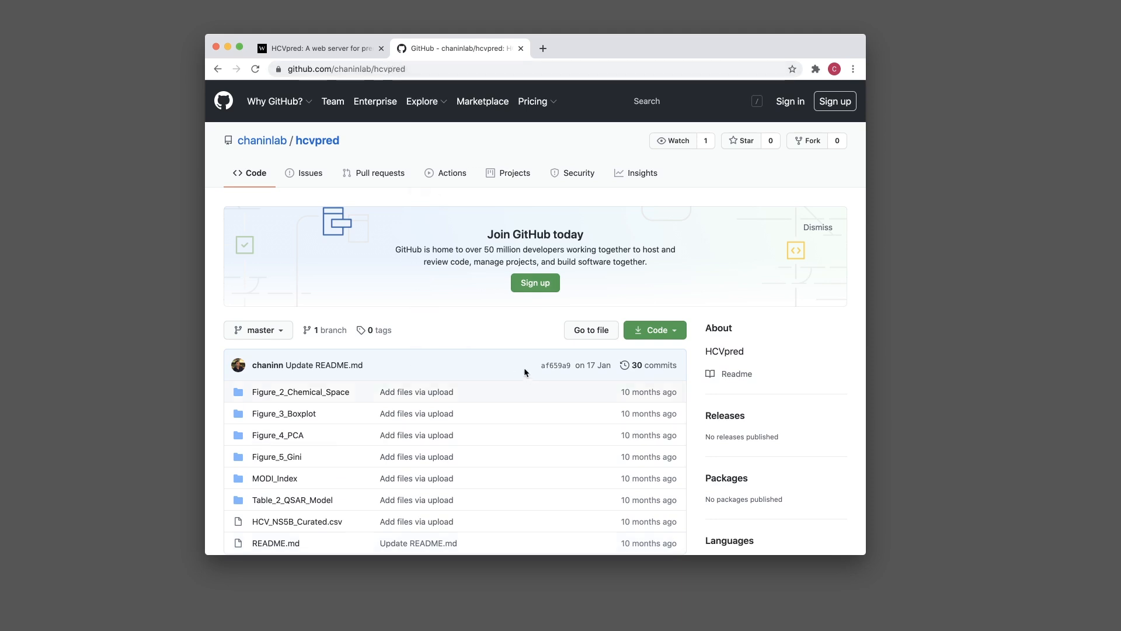
pyautogui.scroll(-2, 514, 377)
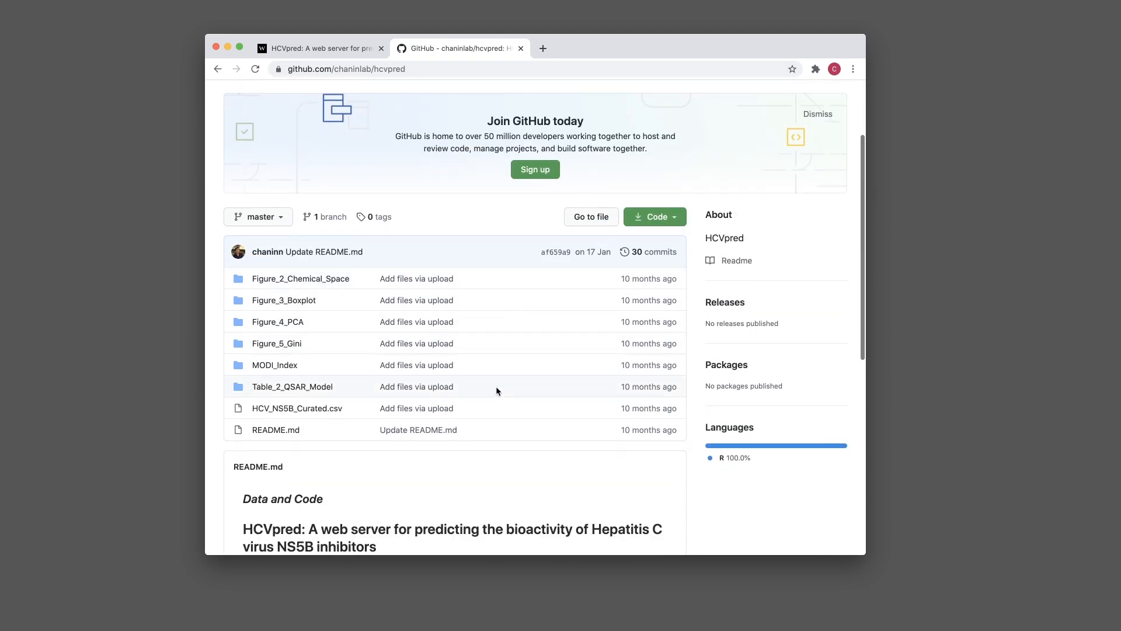
pyautogui.click(276, 412)
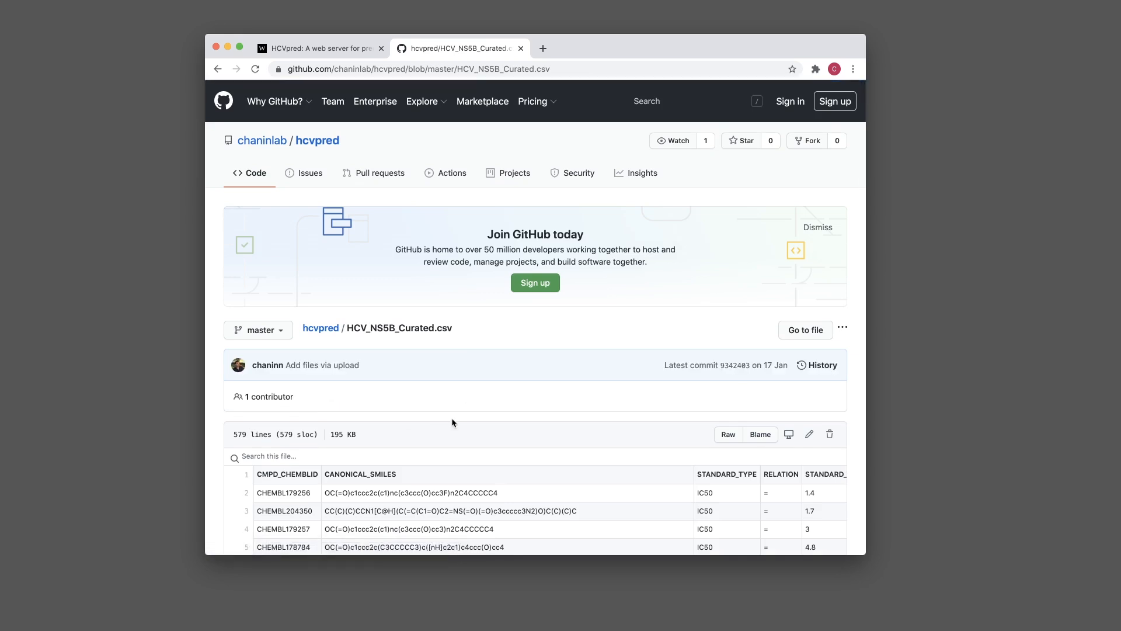
pyautogui.scroll(-1, 451, 418)
pyautogui.scroll(-3, 450, 418)
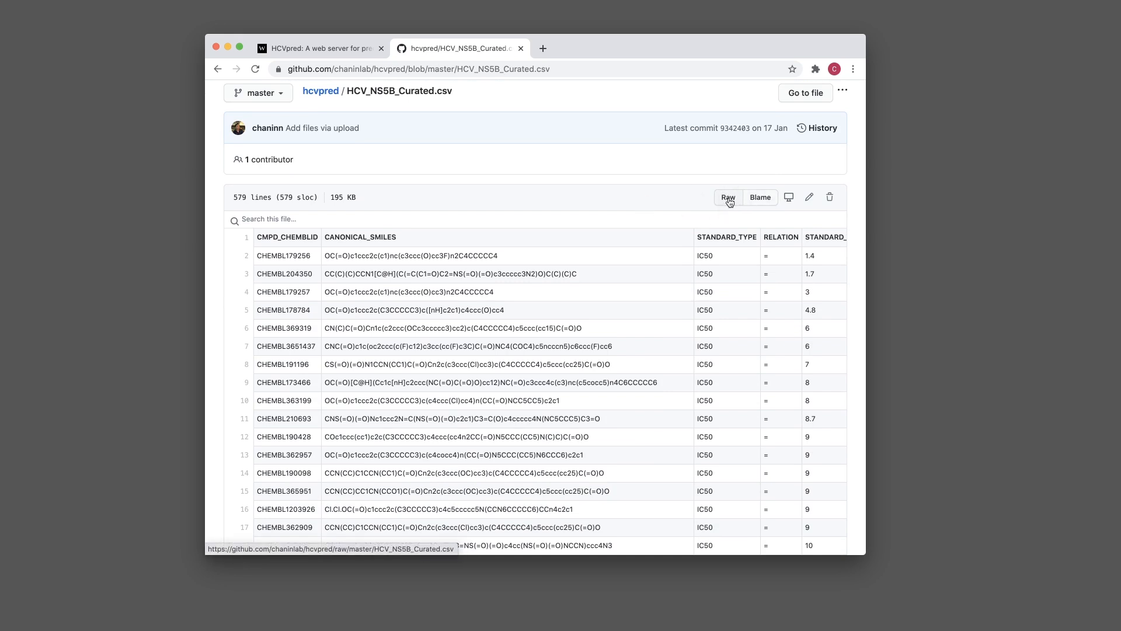
# Save the Raw HCV_NS5B_Curated link to the Desktop as HCV_NS5B_Curated.txt
pyautogui.rightClick(729, 202)
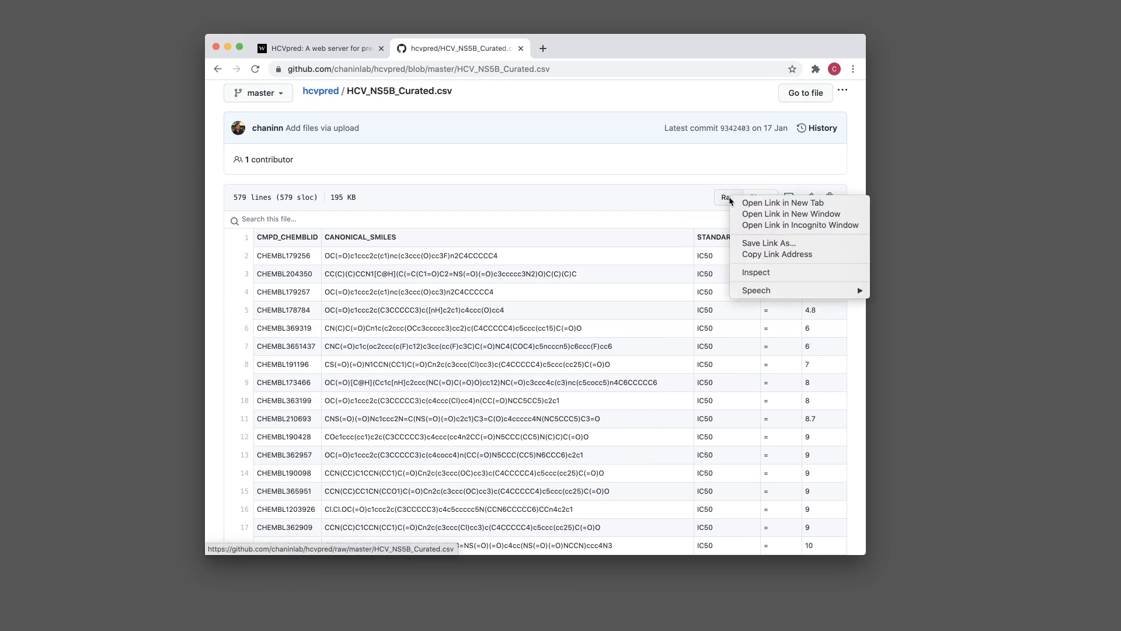
pyautogui.click(793, 244)
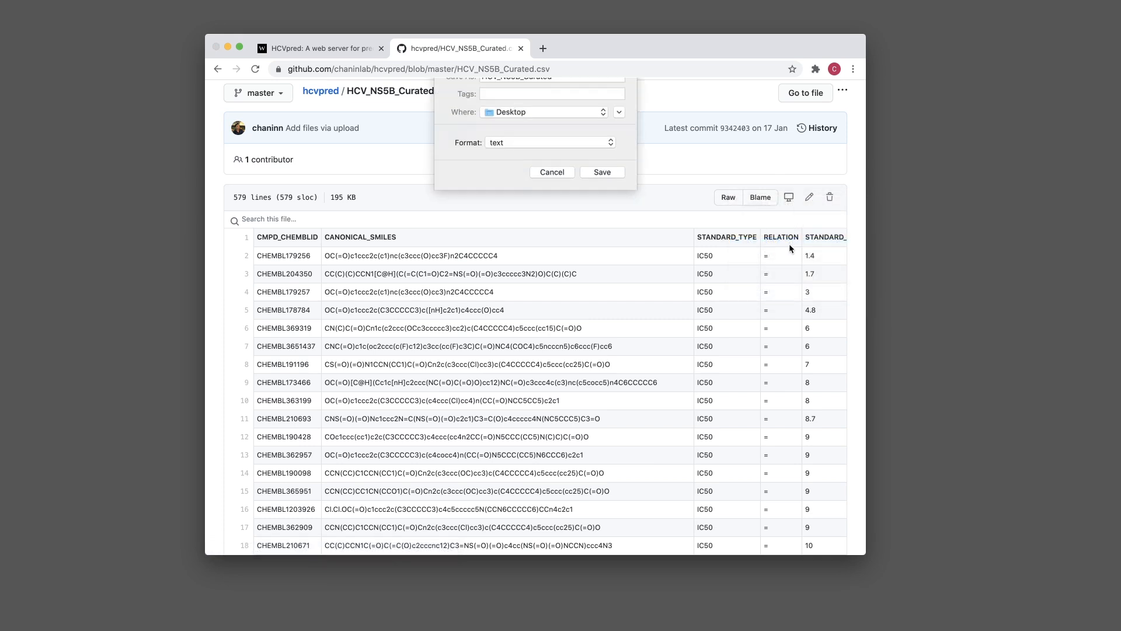
pyautogui.click(591, 189)
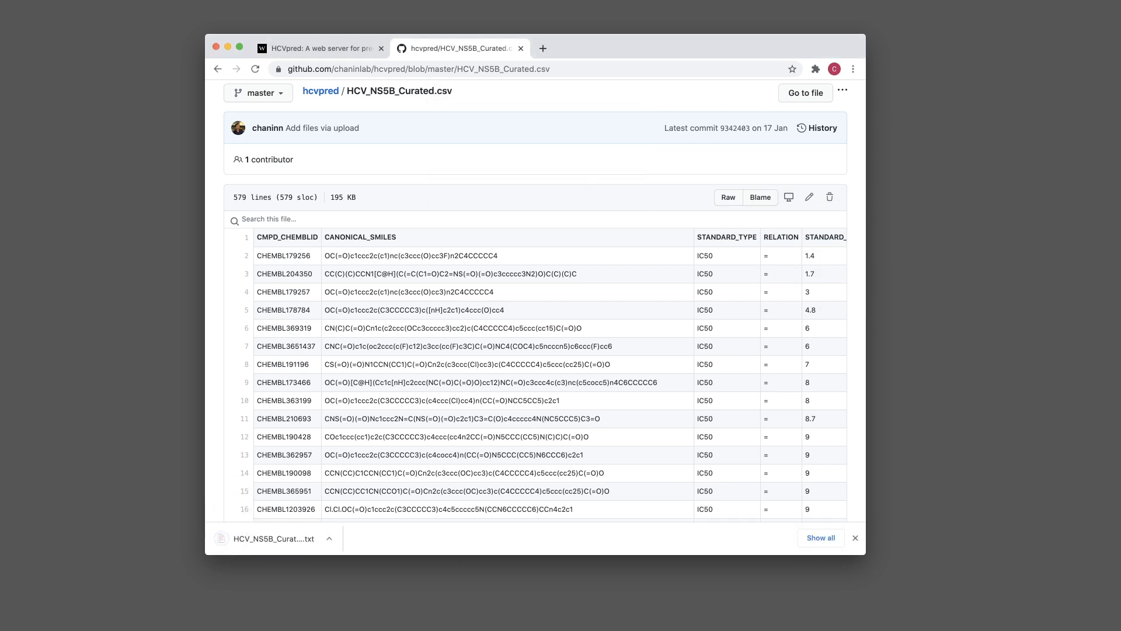
pyautogui.moveTo(1120, 150); pyautogui.dragTo(904, 212)
pyautogui.click(898, 220)
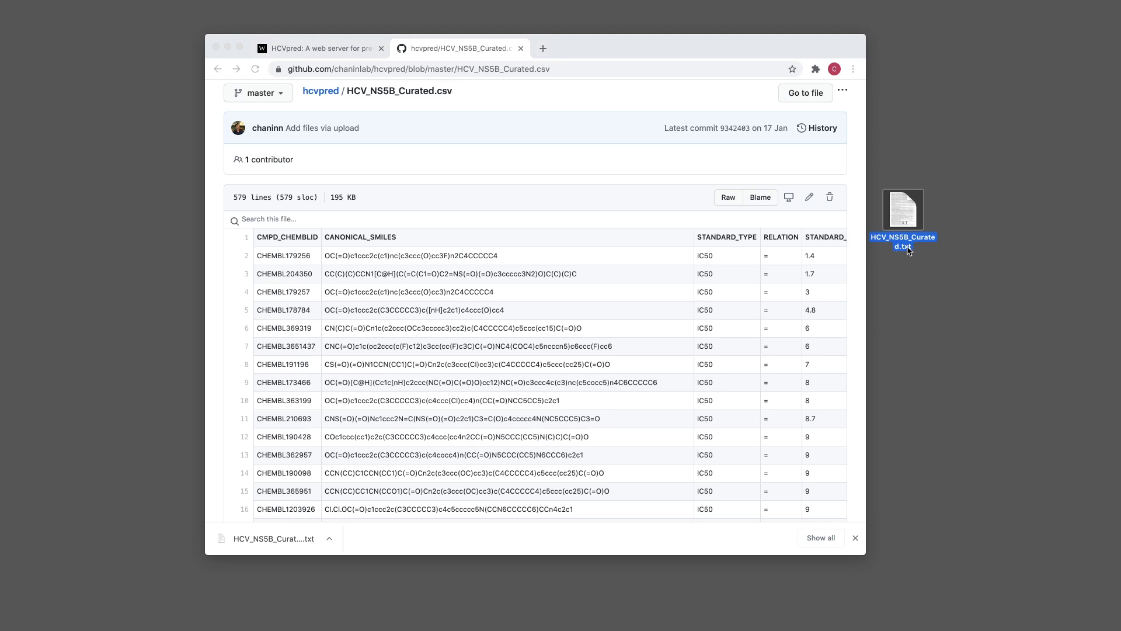
# Change the Desktop file's extension from .txt to .csv, confirming Use .csv
pyautogui.rightClick(908, 245)
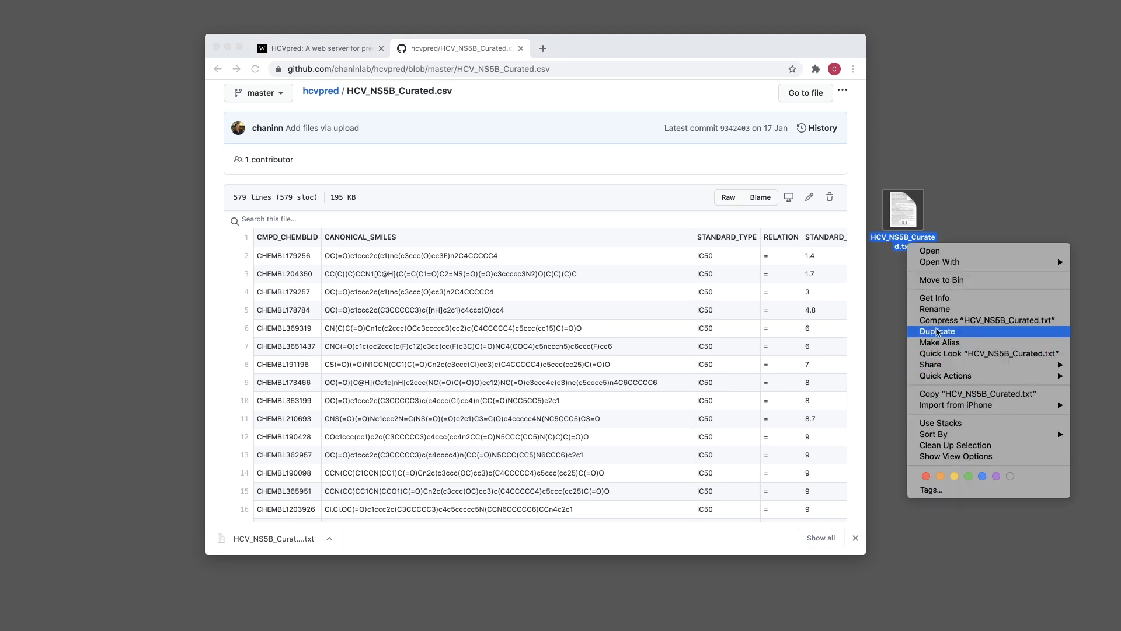
pyautogui.click(937, 309)
pyautogui.click(903, 246)
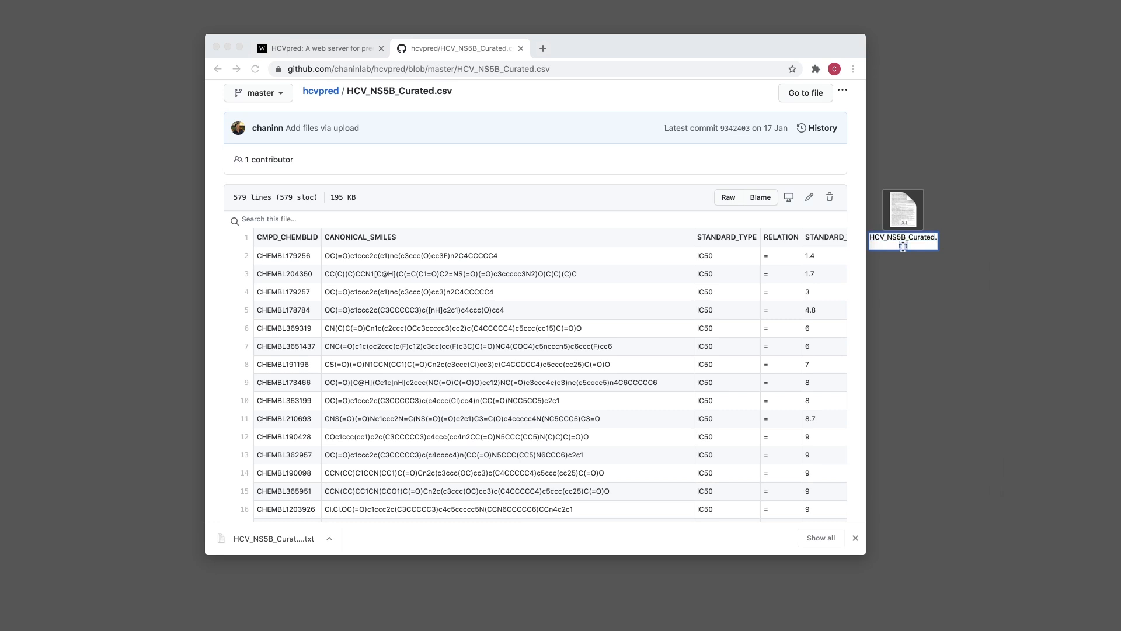
pyautogui.write('csv')
pyautogui.press('Return')
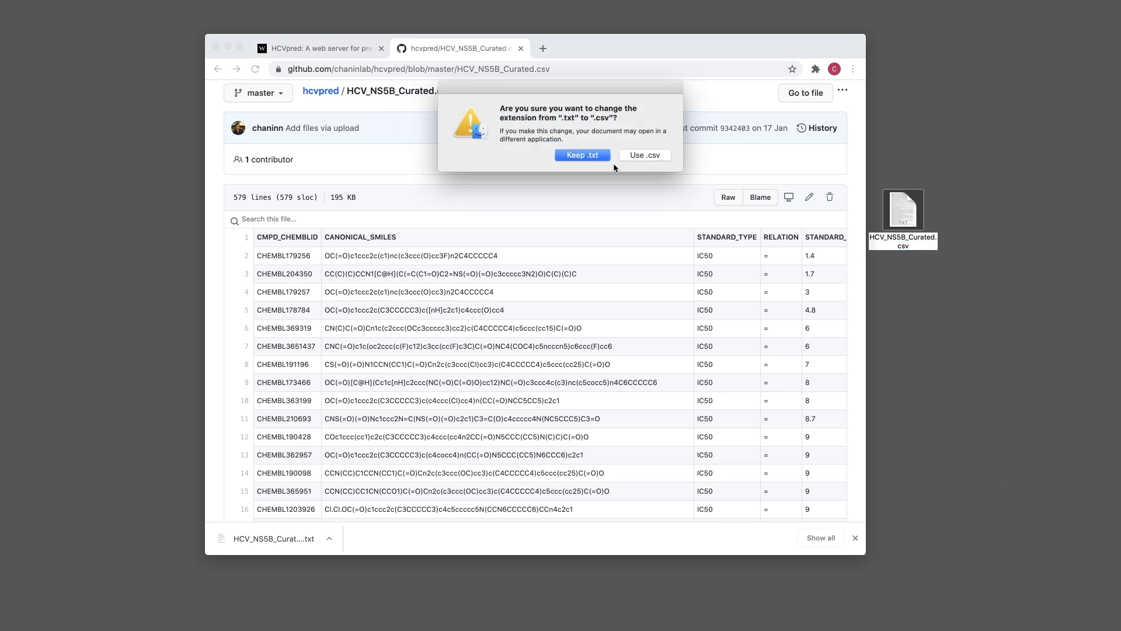
pyautogui.click(647, 155)
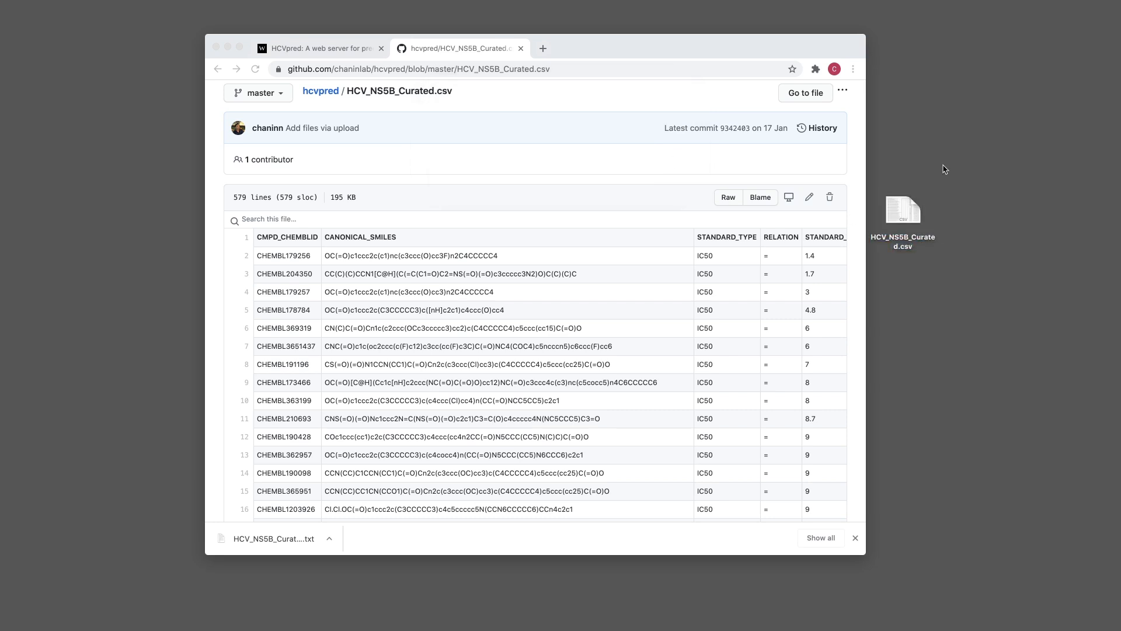
pyautogui.click(904, 213)
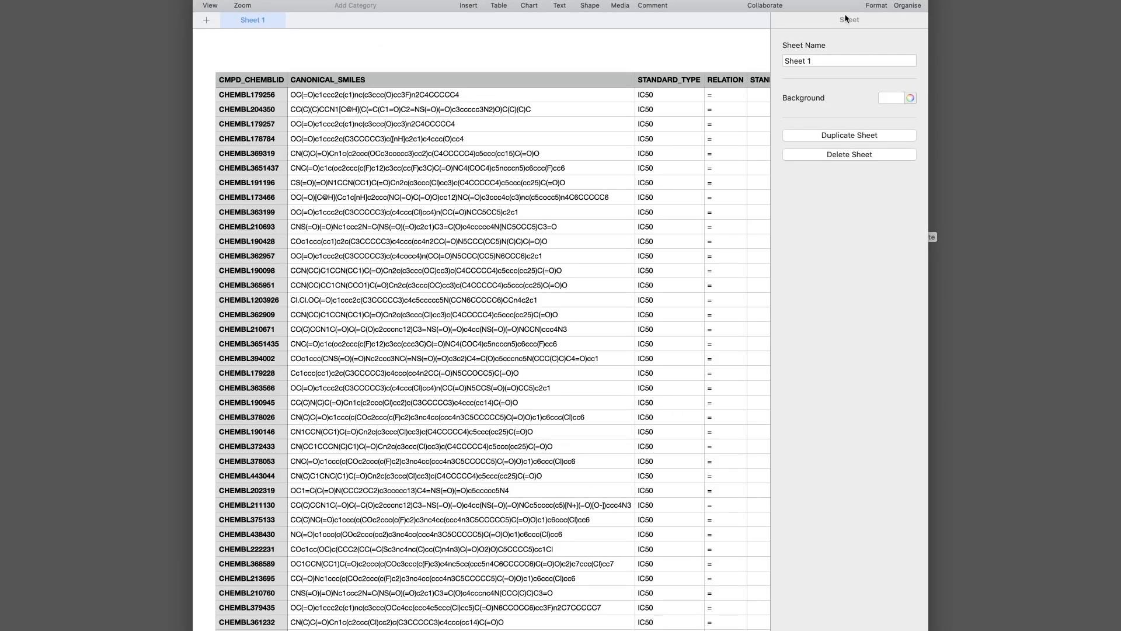
# Move the HCV_NS5B_Curated Numbers window up and resize it narrower and taller
pyautogui.moveTo(928, 1); pyautogui.dragTo(864, 177)
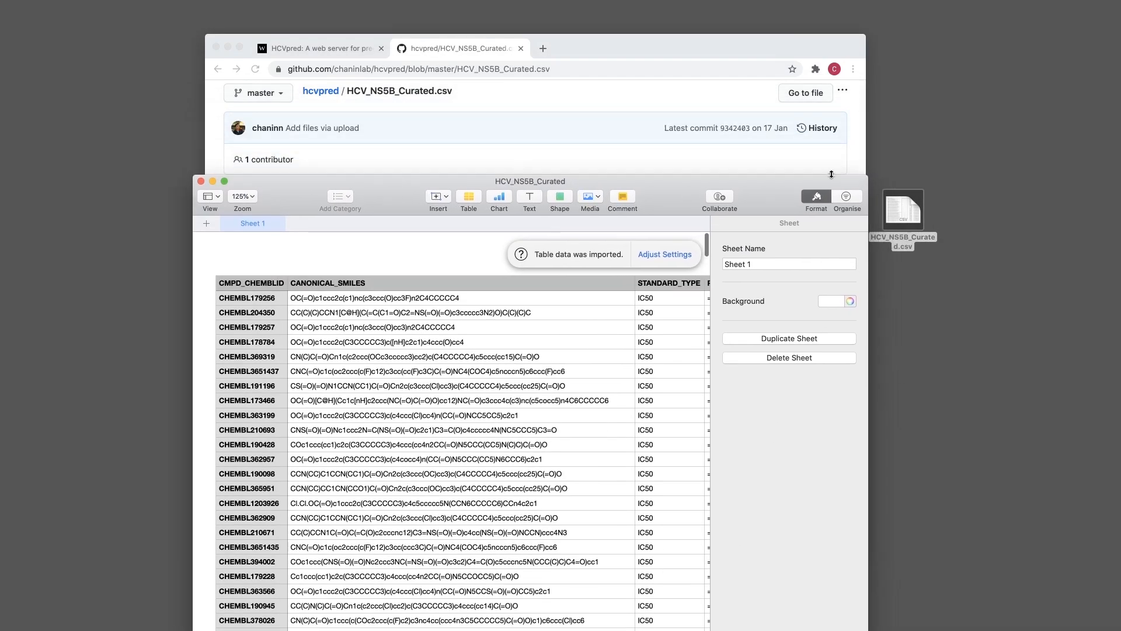
pyautogui.moveTo(772, 188); pyautogui.dragTo(783, 47)
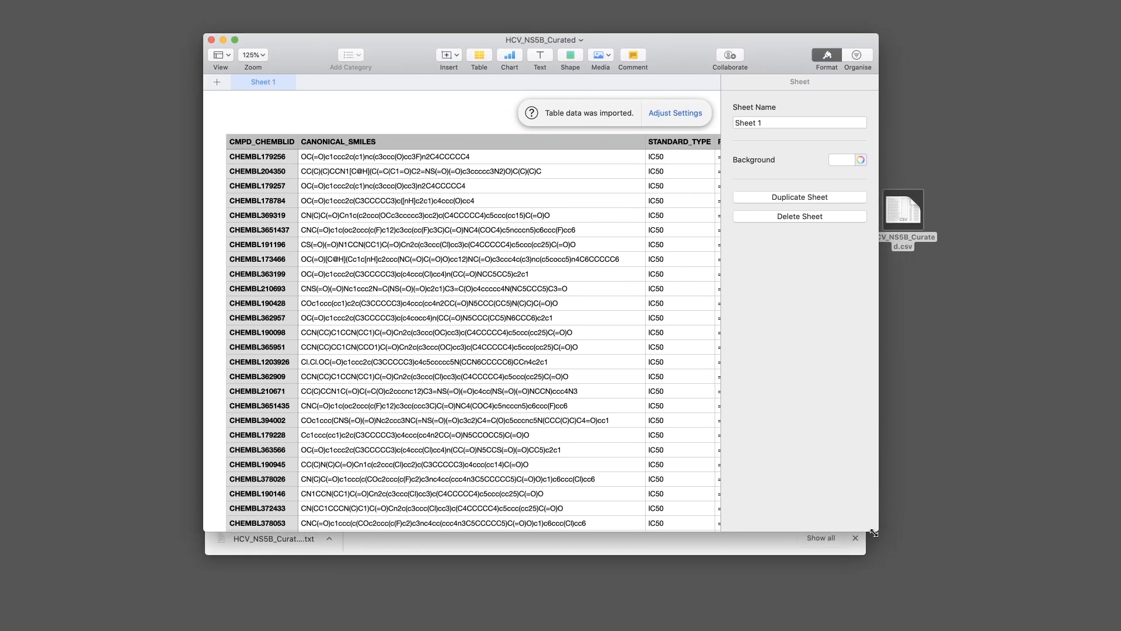
pyautogui.moveTo(877, 530); pyautogui.dragTo(860, 551)
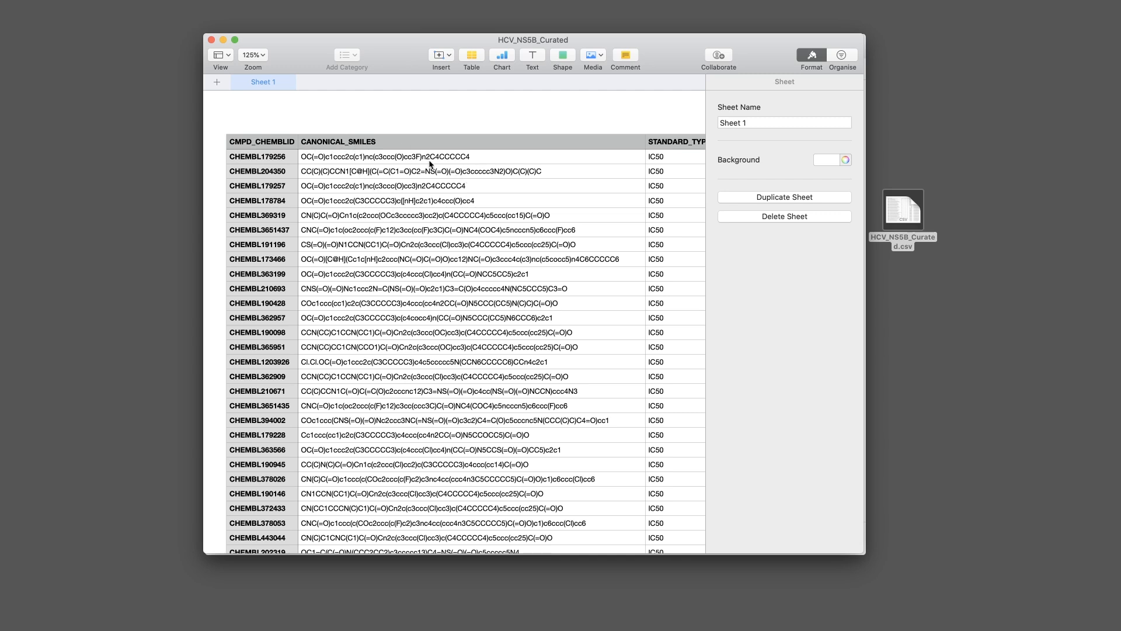
# Scroll across the table columns past pIC50 and back, then close Numbers and return to the browser
pyautogui.hscroll(5, 563, 167)
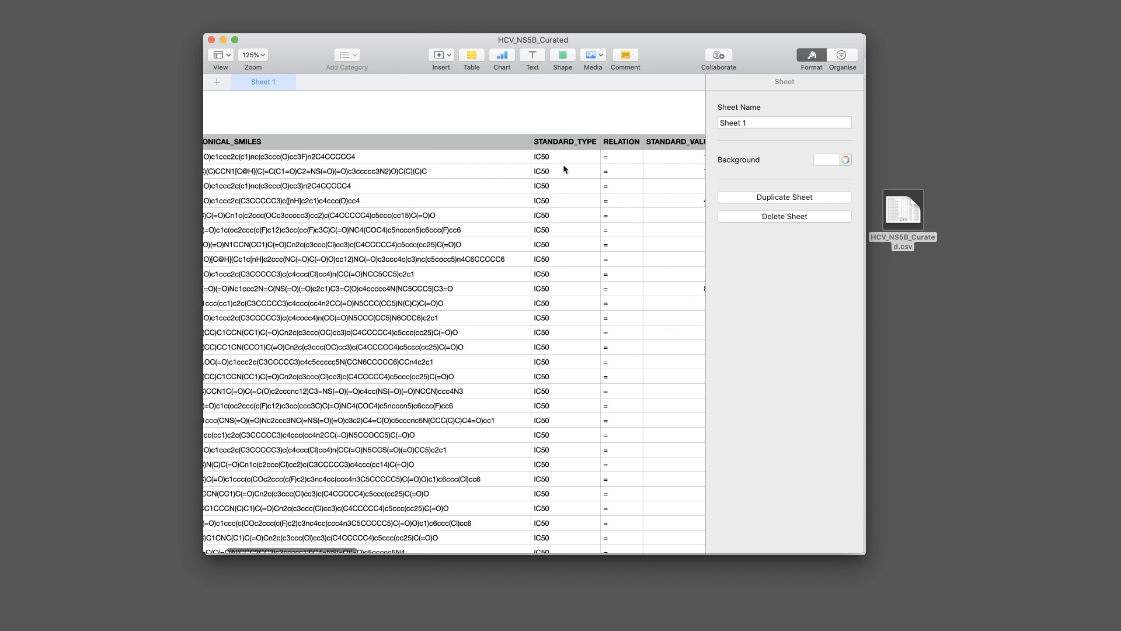
pyautogui.hscroll(2, 549, 157)
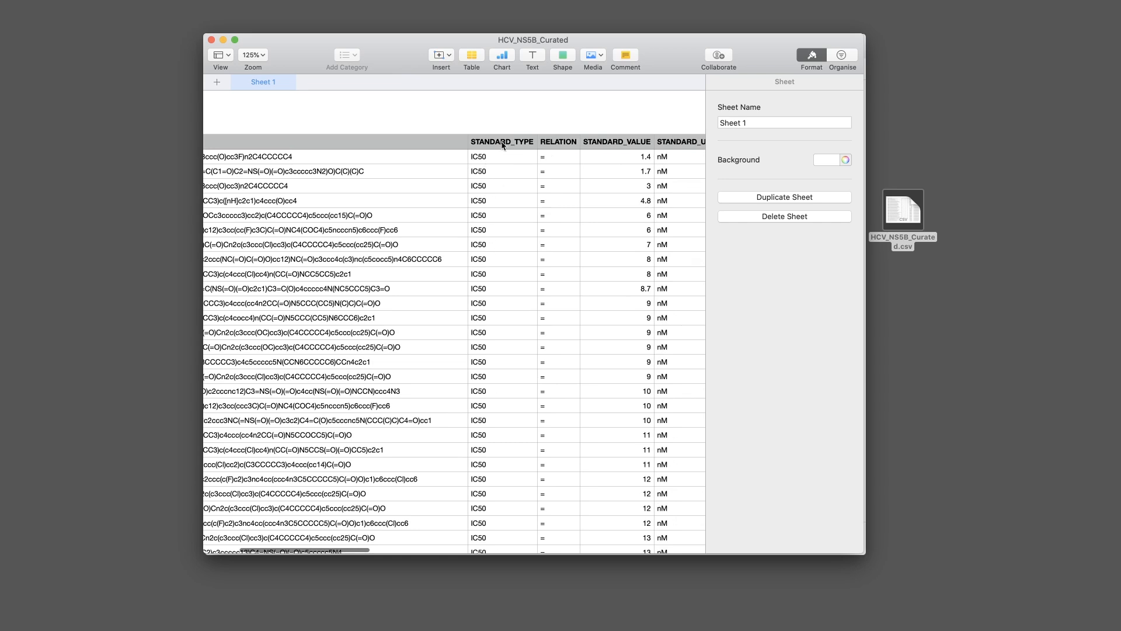
pyautogui.hscroll(3, 534, 146)
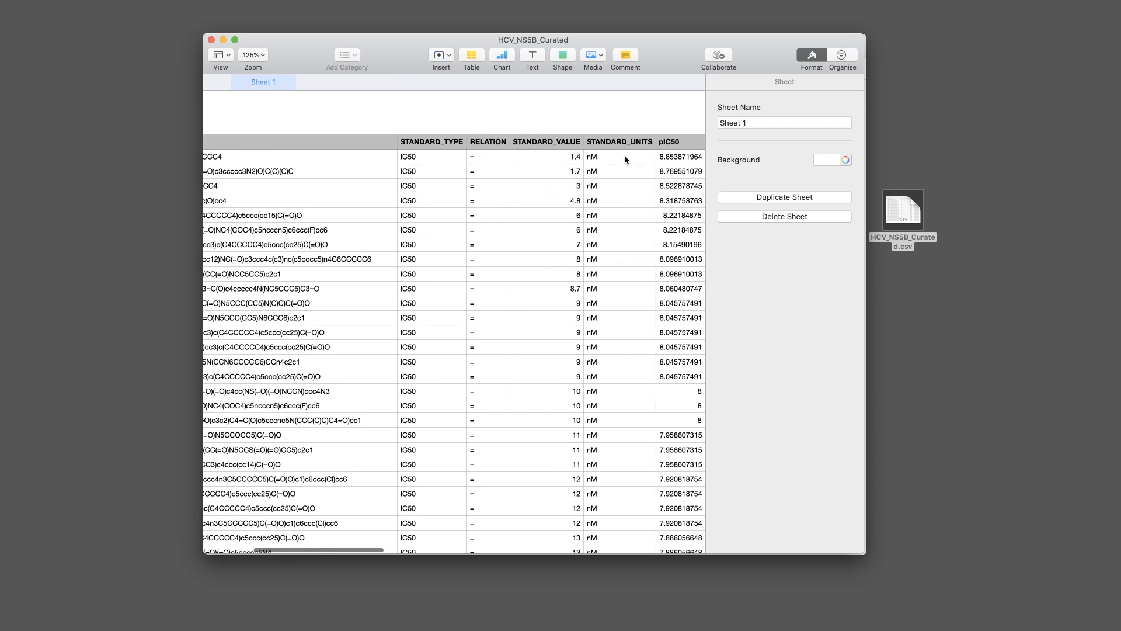
pyautogui.hscroll(3, 641, 160)
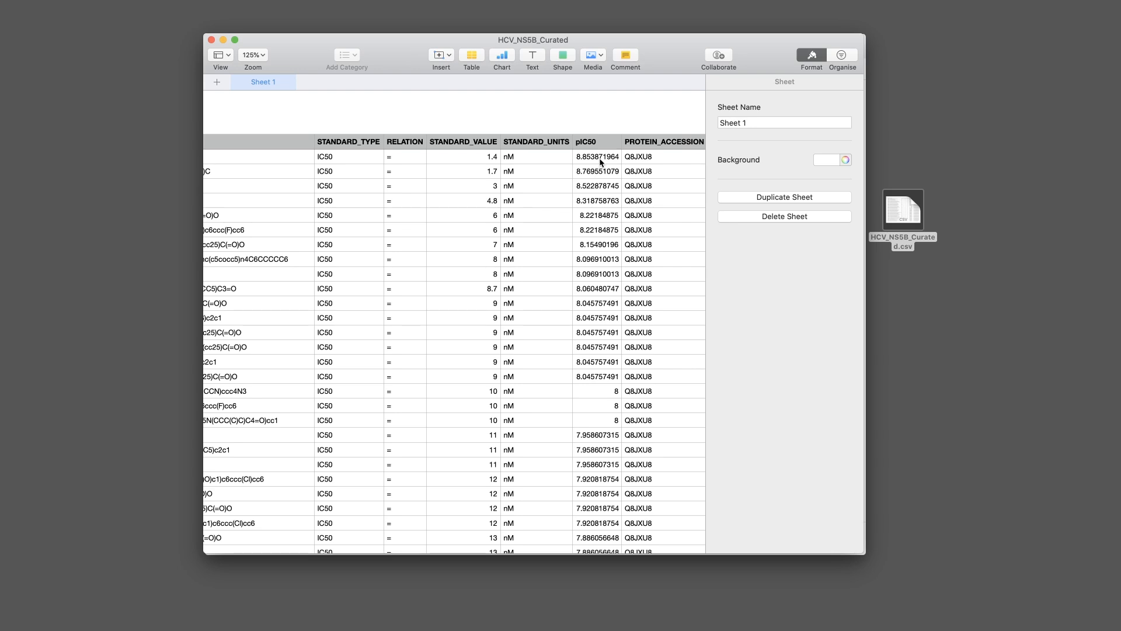
pyautogui.hscroll(10, 600, 162)
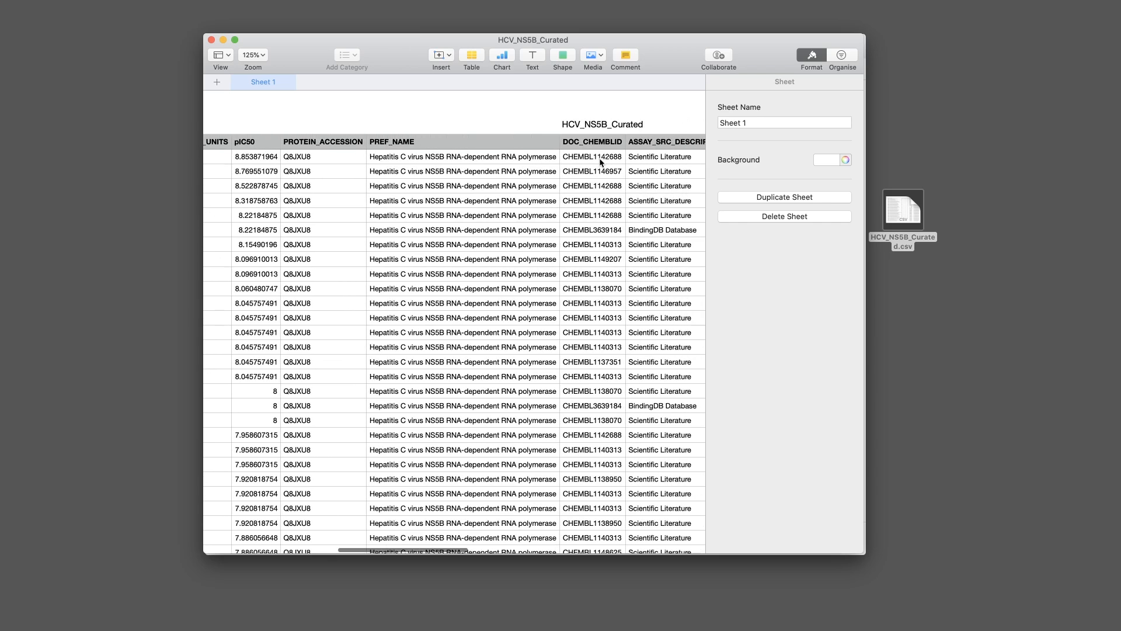
pyautogui.hscroll(-15, 600, 163)
pyautogui.hscroll(-5, 598, 157)
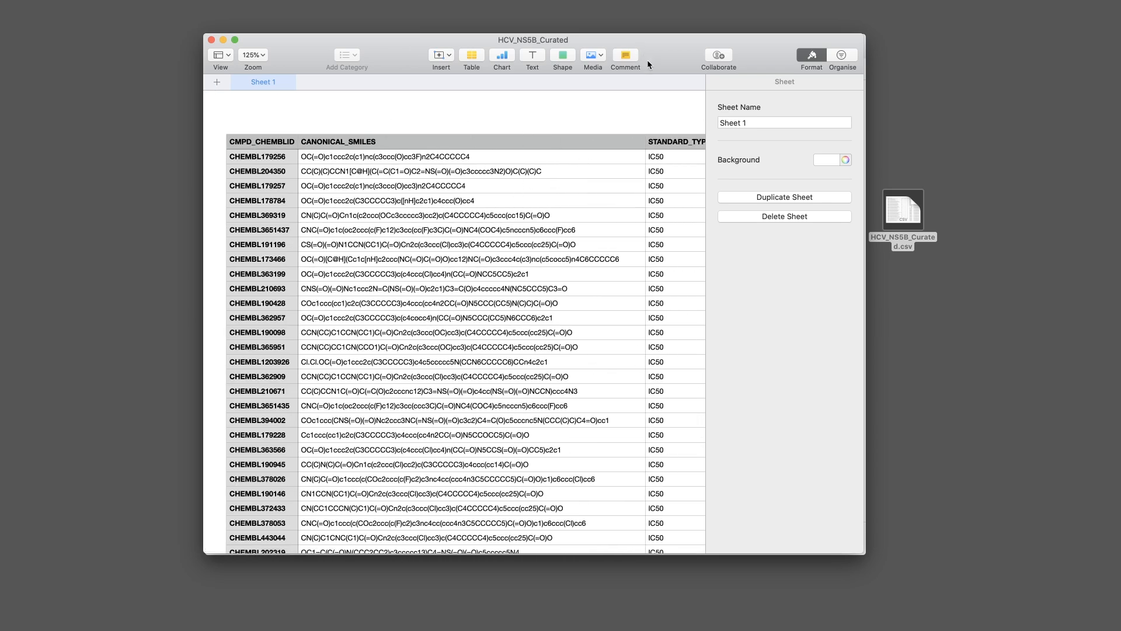
pyautogui.press('super+w')
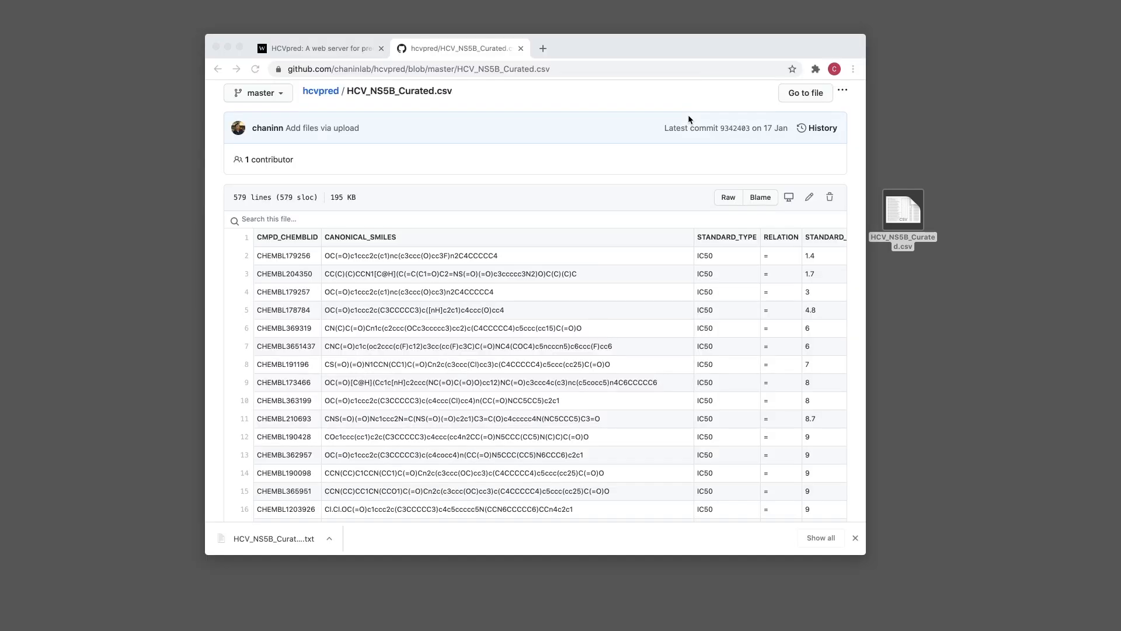
pyautogui.click(613, 204)
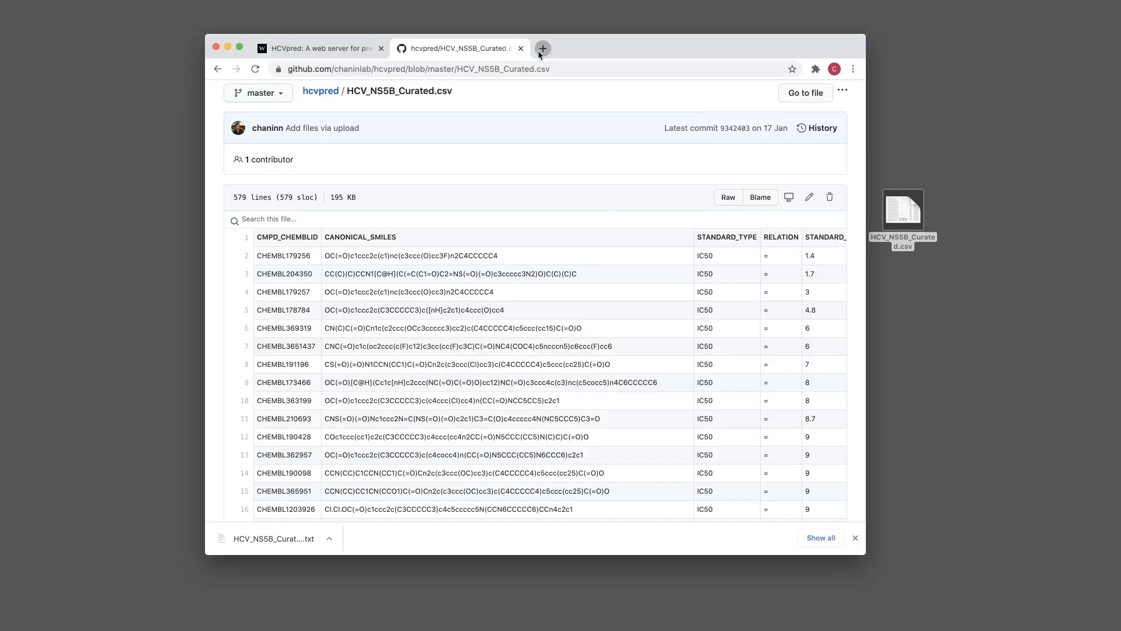
# Search Google for 'padel', then refine it to 'padel descriptor', in a new tab
pyautogui.click(538, 50)
pyautogui.write('padel')
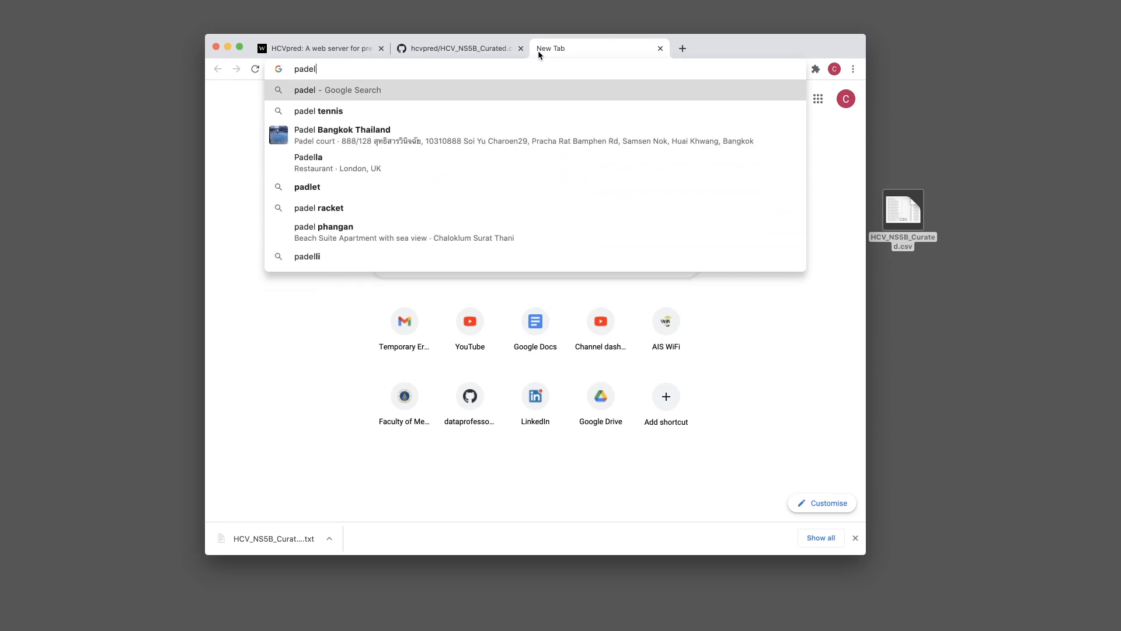
pyautogui.press('Return')
pyautogui.click(427, 107)
pyautogui.write('descriptor')
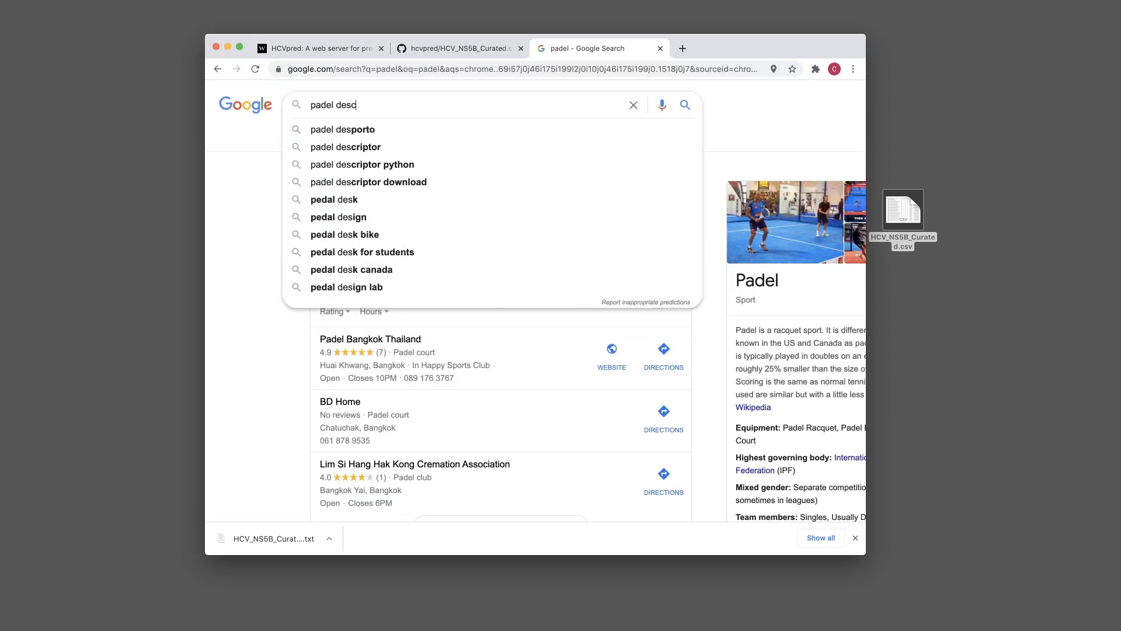
pyautogui.press('Return')
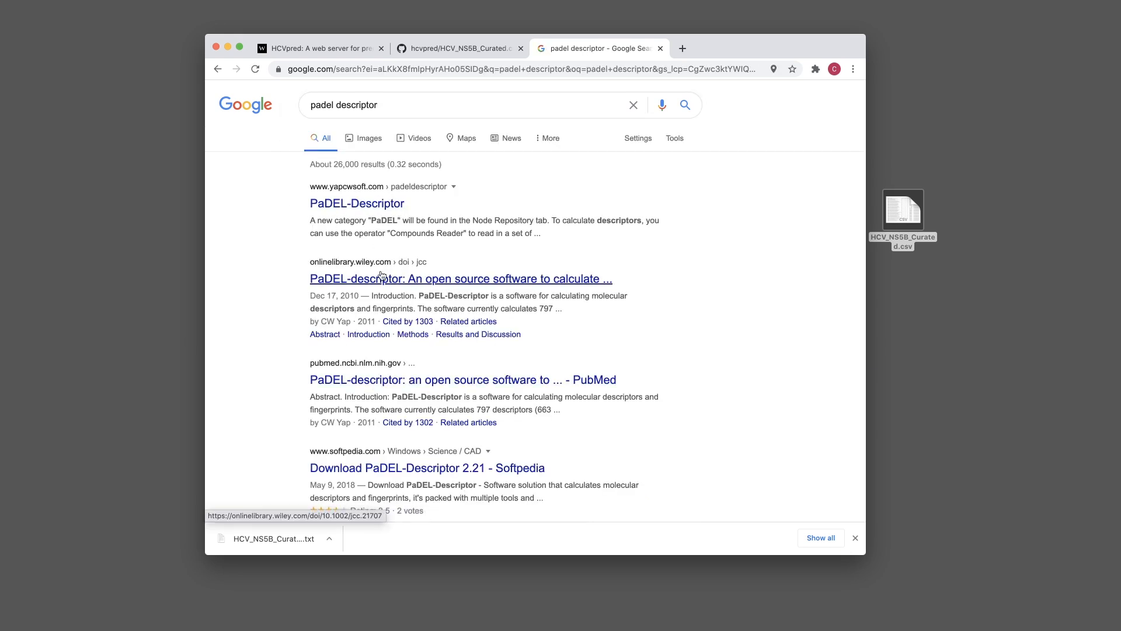
# Open the PaDEL-Descriptor home page on yapcwsoft.com from the search results
pyautogui.scroll(-2, 359, 275)
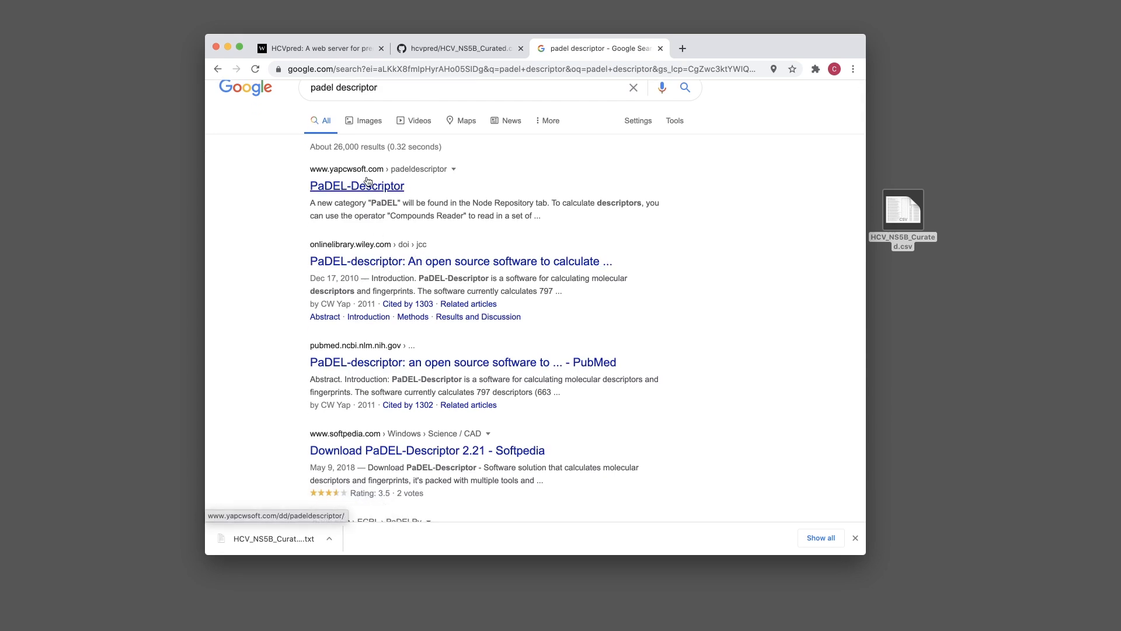
pyautogui.scroll(1, 361, 201)
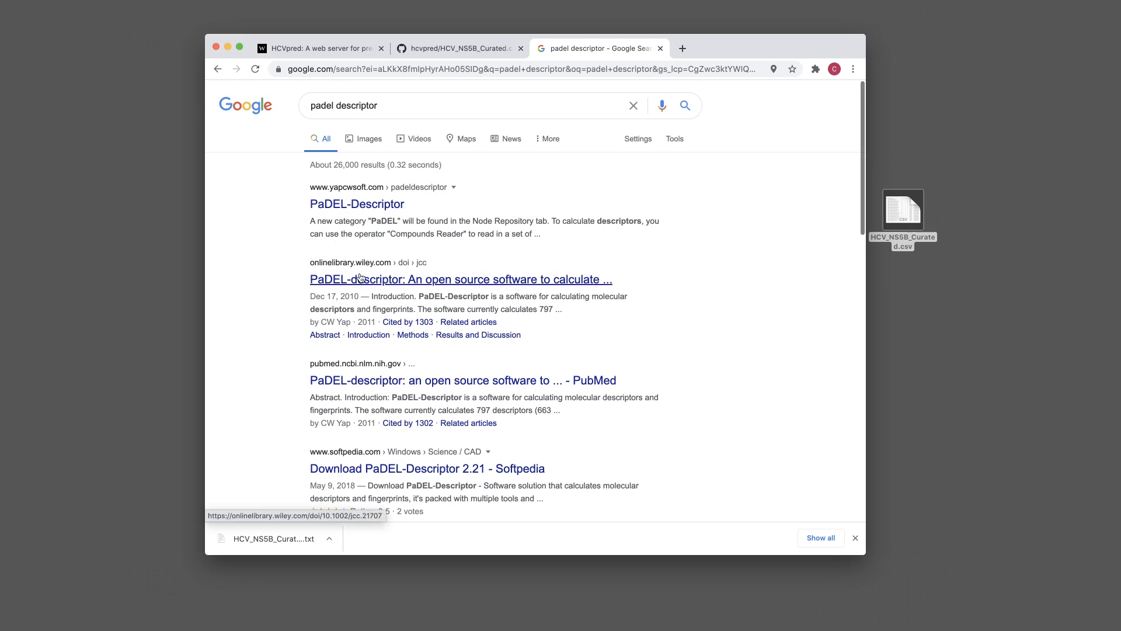
pyautogui.click(348, 206)
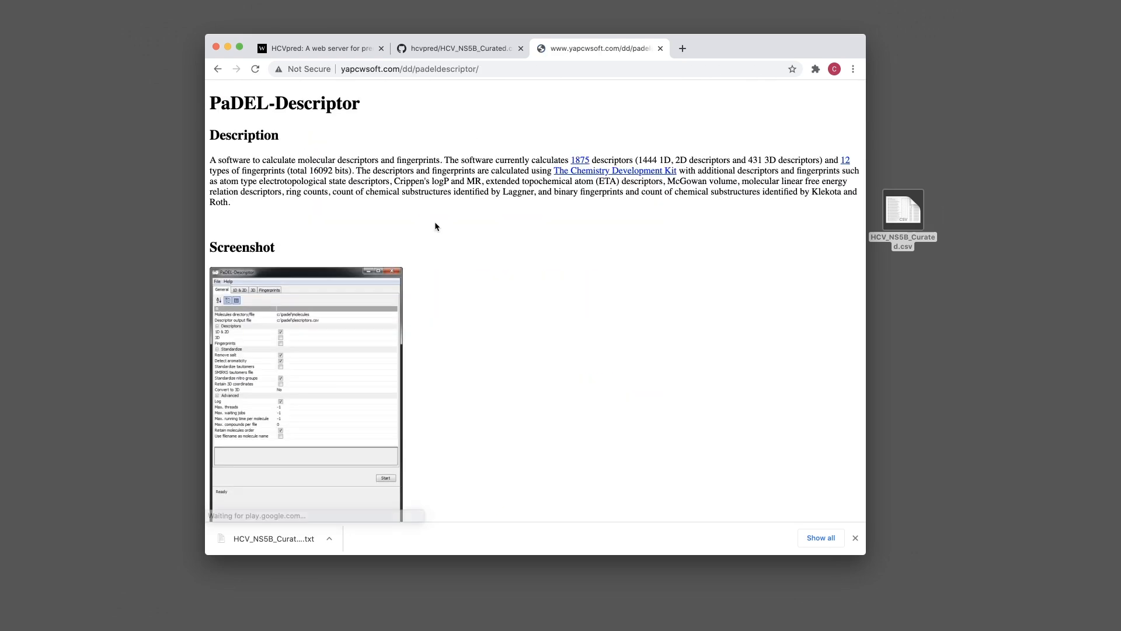
# Save PaDEL-Descriptor.zip from the Usage section's second 'here' link to the Desktop
pyautogui.scroll(-10, 467, 186)
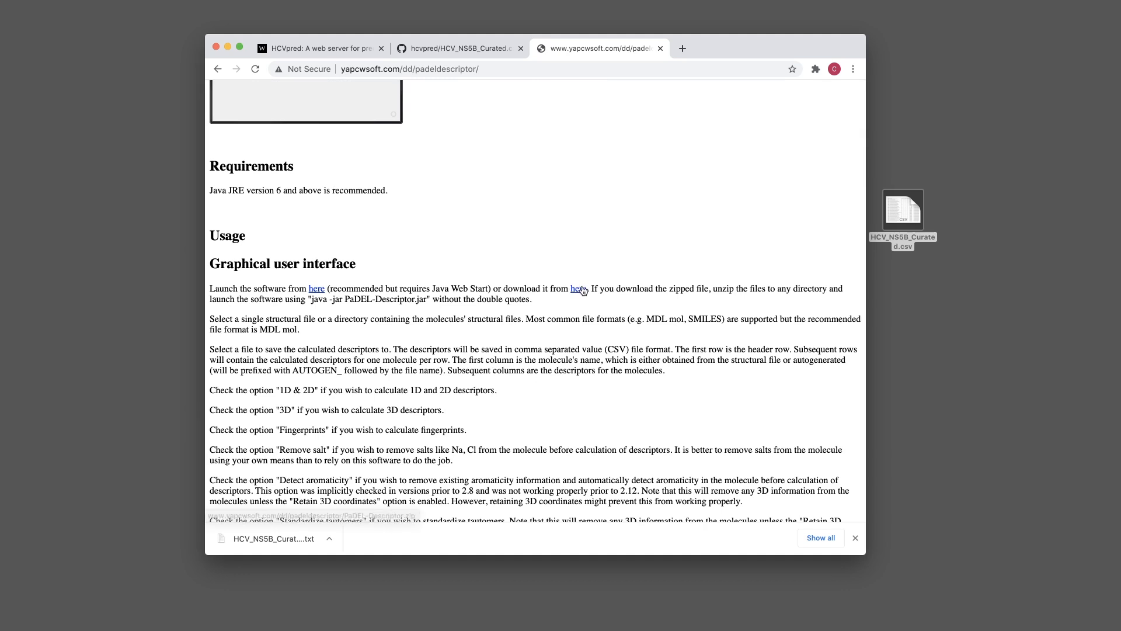
pyautogui.rightClick(583, 290)
pyautogui.click(643, 331)
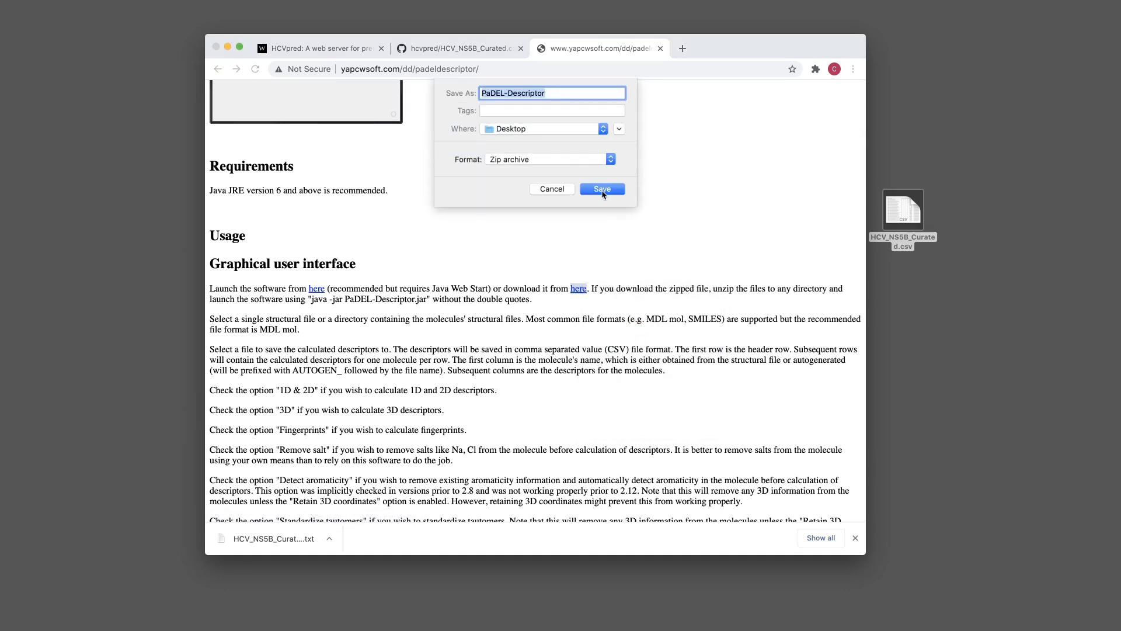
pyautogui.click(602, 189)
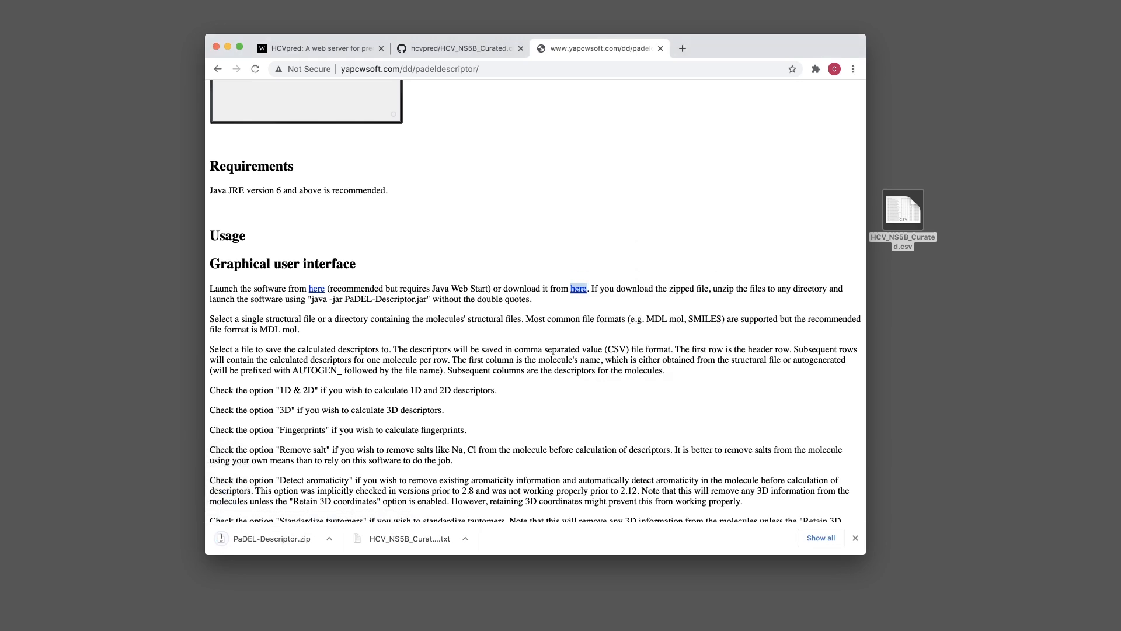
pyautogui.click(906, 284)
# Extract PaDEL-Descriptor.zip and arrange the zip and new folder among the Desktop files
pyautogui.moveTo(905, 285); pyautogui.dragTo(905, 276)
pyautogui.click(967, 289)
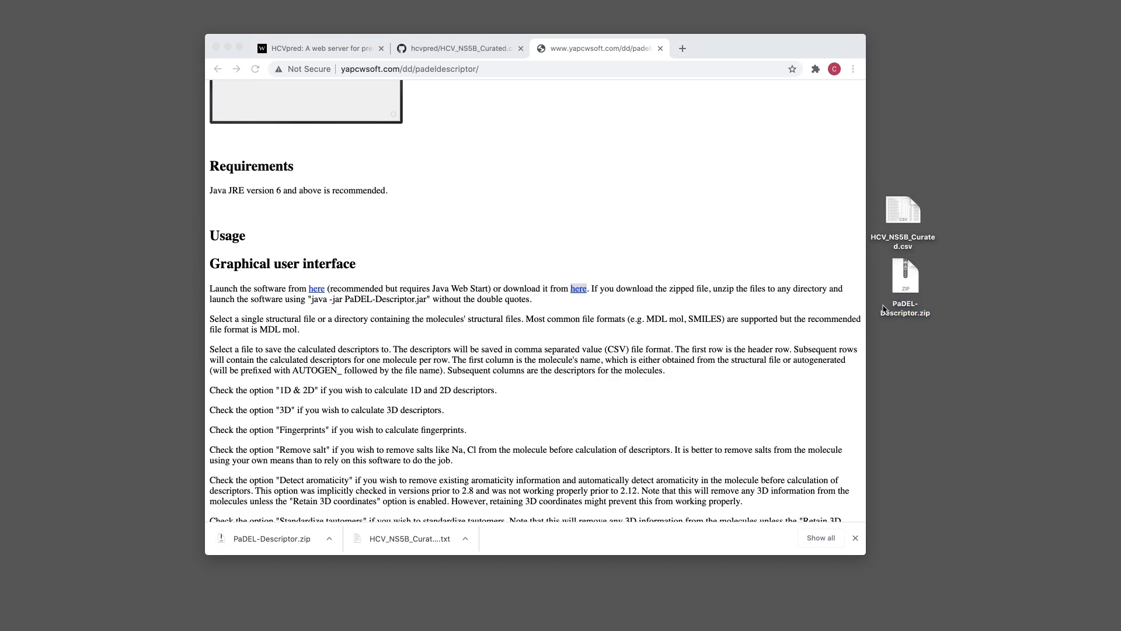
pyautogui.rightClick(909, 278)
pyautogui.click(947, 257)
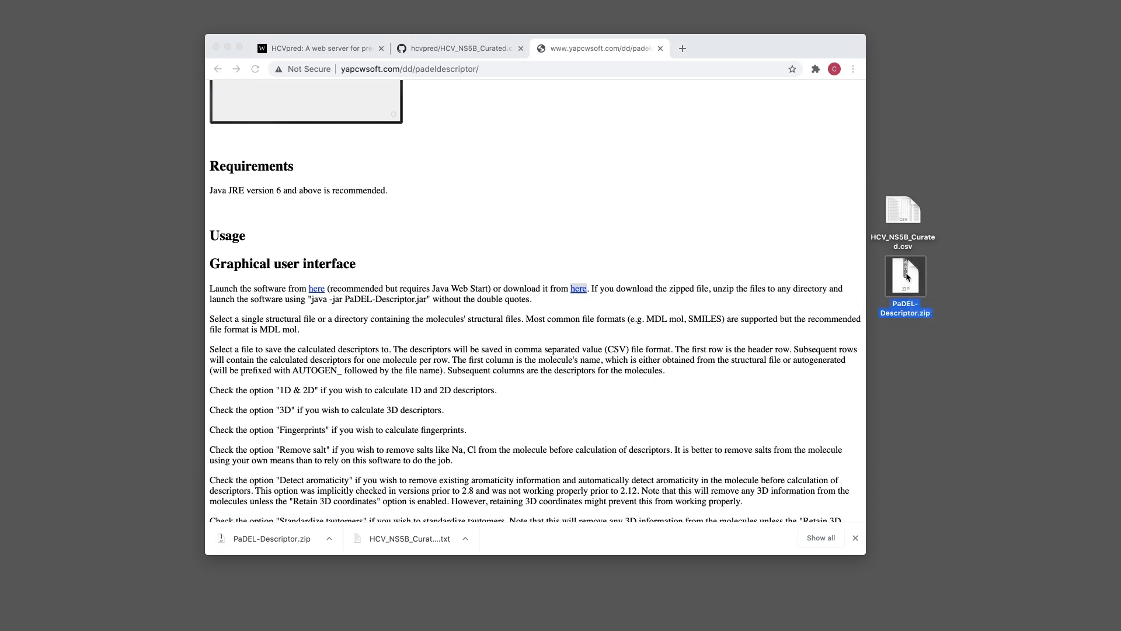
pyautogui.doubleClick(907, 276)
pyautogui.moveTo(892, 307); pyautogui.dragTo(900, 175)
pyautogui.moveTo(912, 287); pyautogui.dragTo(901, 272)
# Open the PaDEL-Descriptor folder and open Descriptors.xls from it
pyautogui.doubleClick(901, 271)
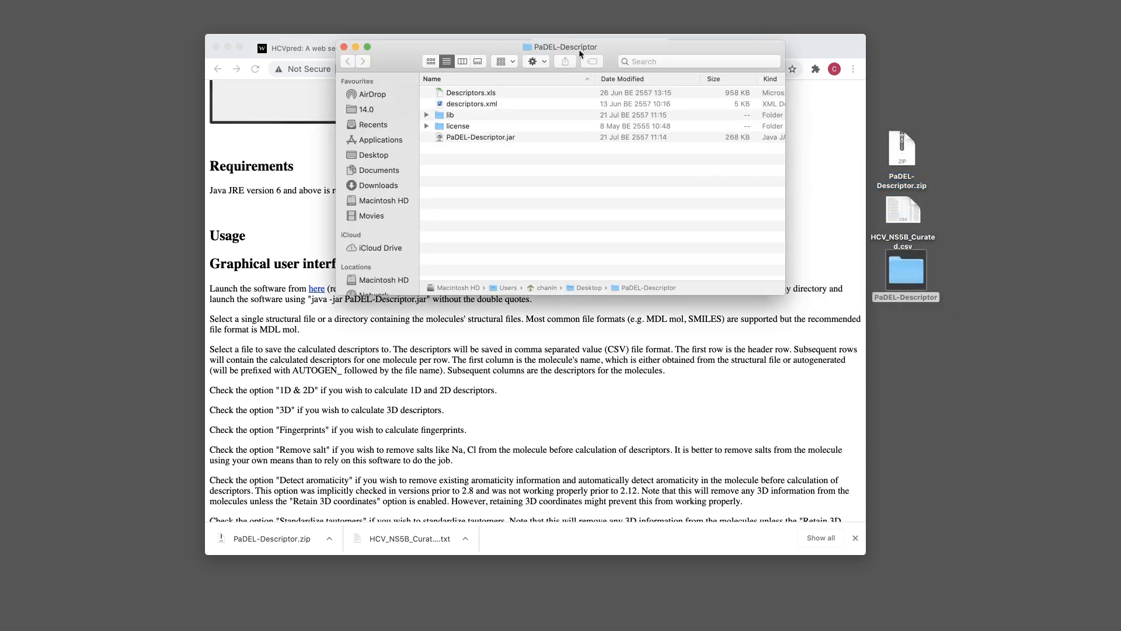
pyautogui.moveTo(627, 53); pyautogui.dragTo(602, 208)
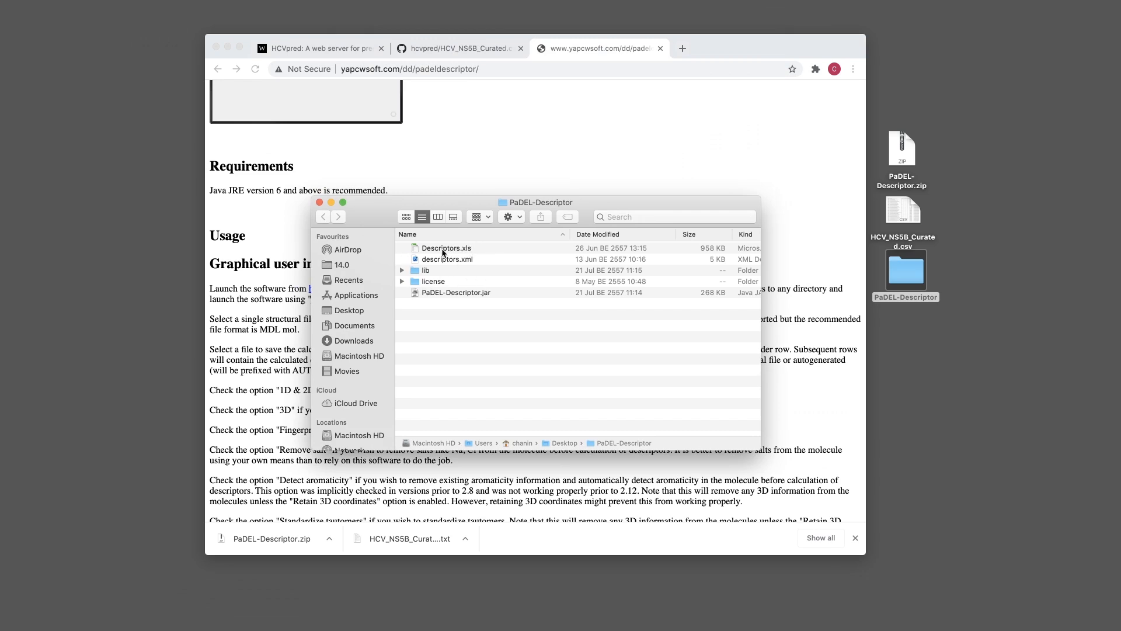
pyautogui.click(495, 250)
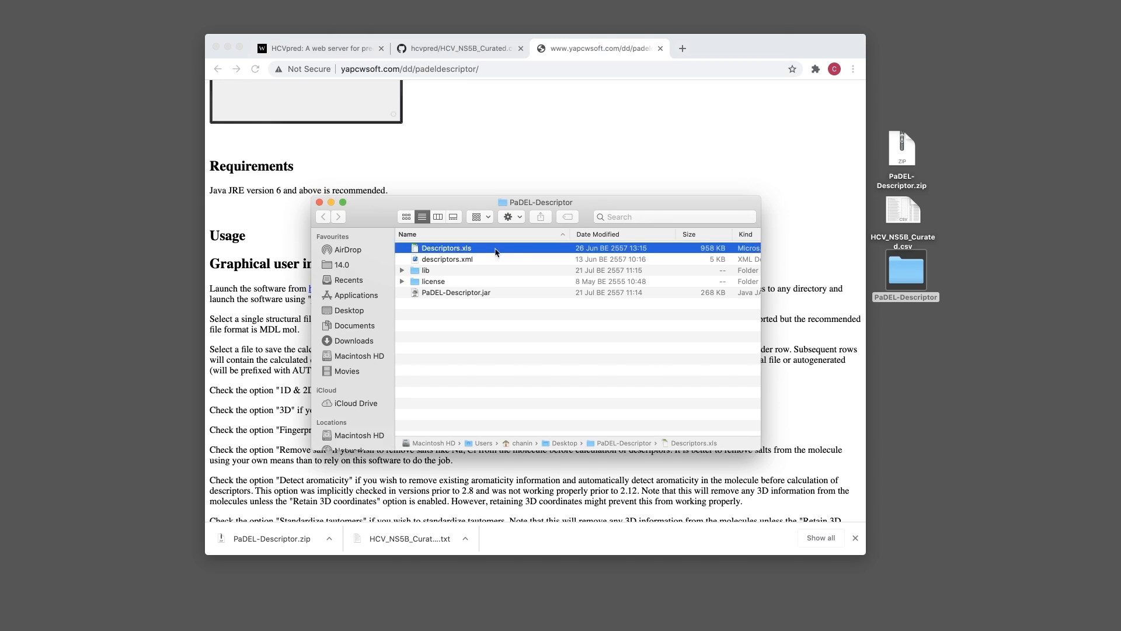
pyautogui.doubleClick(464, 252)
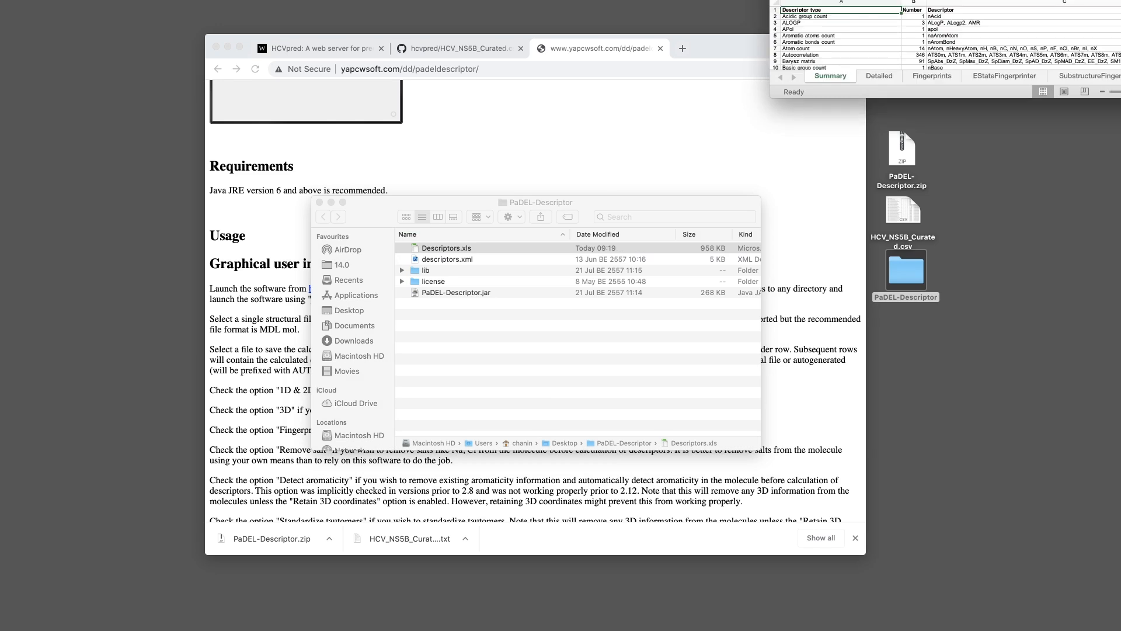
# Centre and enlarge the Descriptors.xls window and zoom the sheet to 100%
pyautogui.moveTo(1007, 7); pyautogui.dragTo(473, 43)
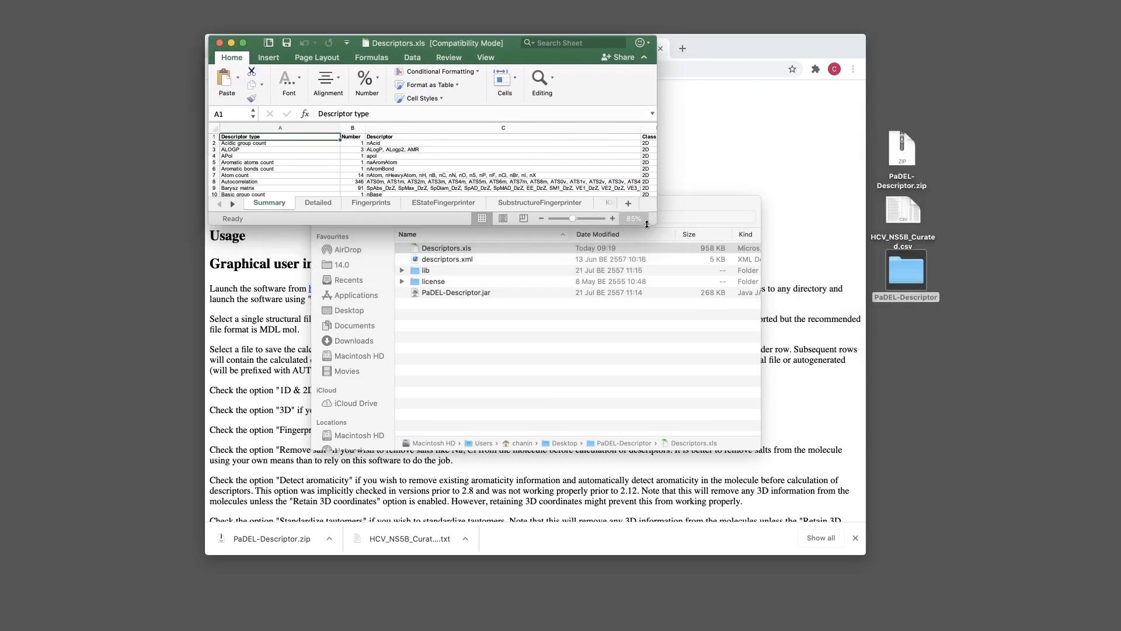
pyautogui.moveTo(650, 220); pyautogui.dragTo(868, 551)
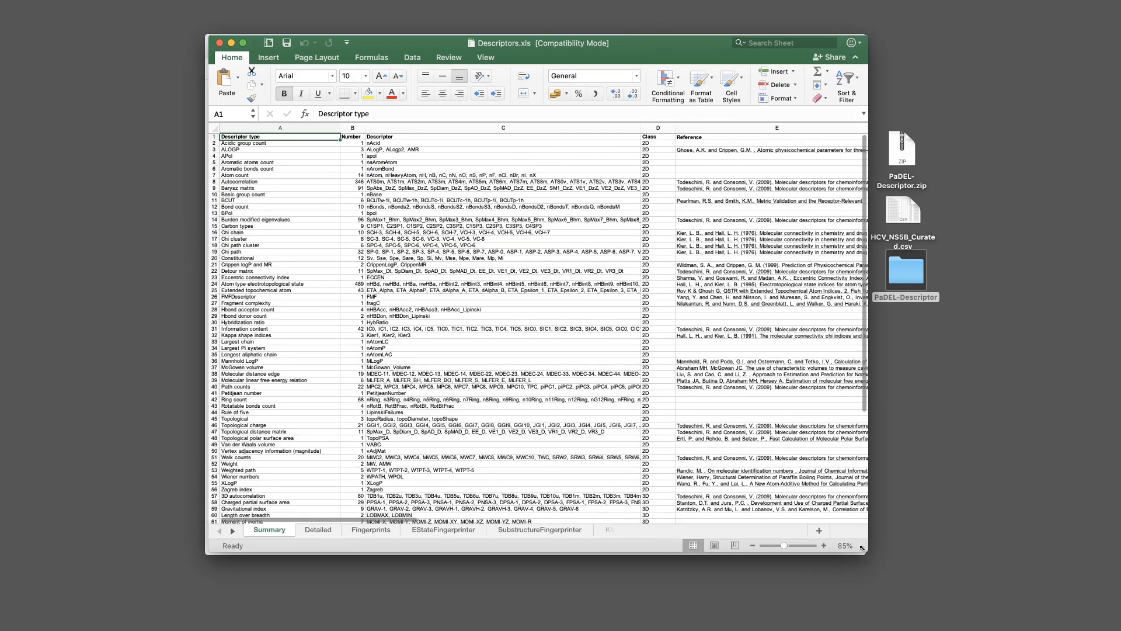
pyautogui.click(827, 546)
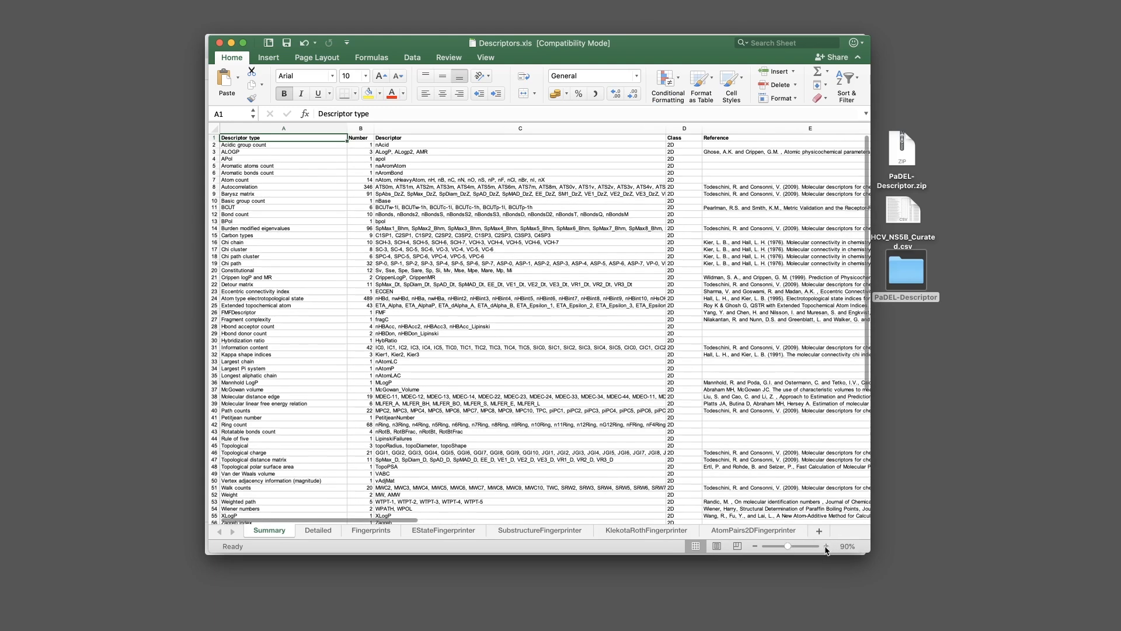
pyautogui.click(826, 546)
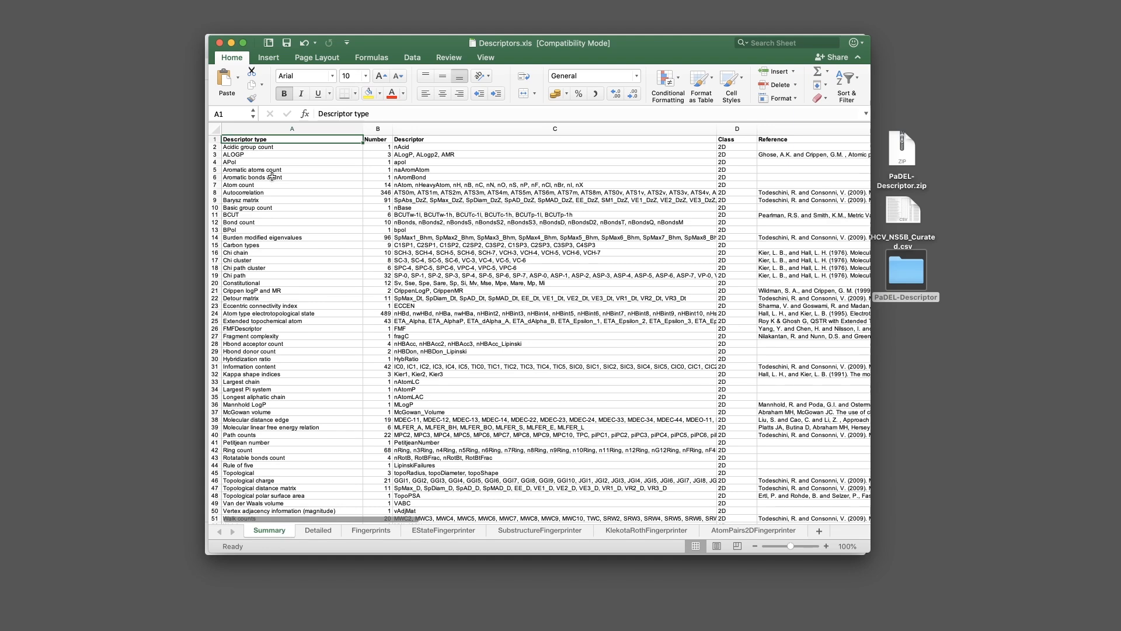
pyautogui.scroll(-10, 297, 391)
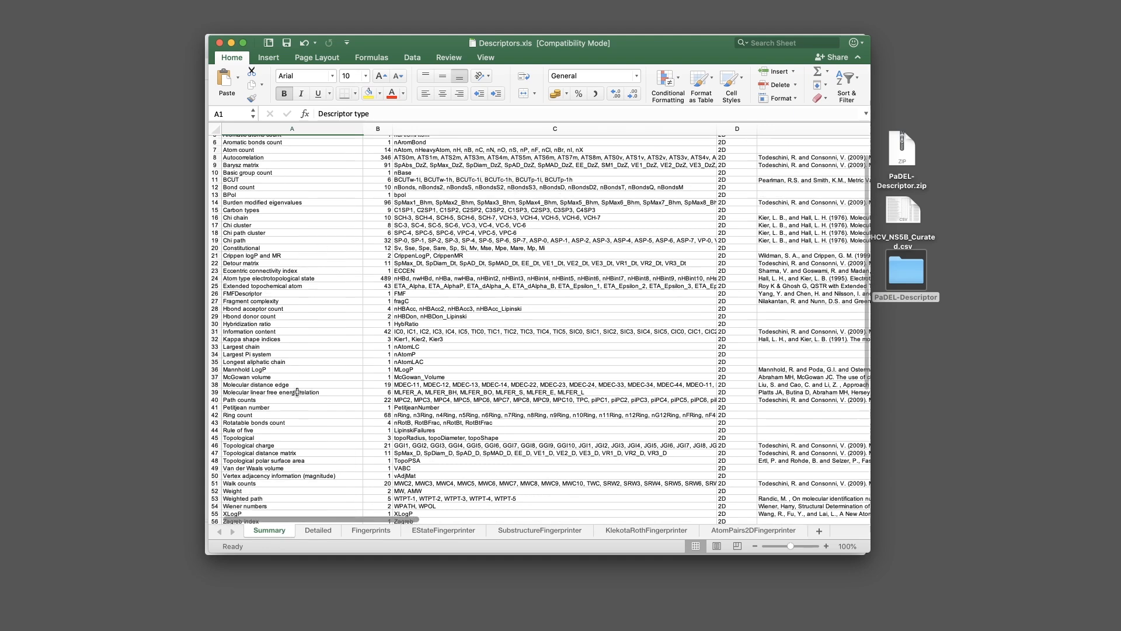
pyautogui.scroll(10, 292, 351)
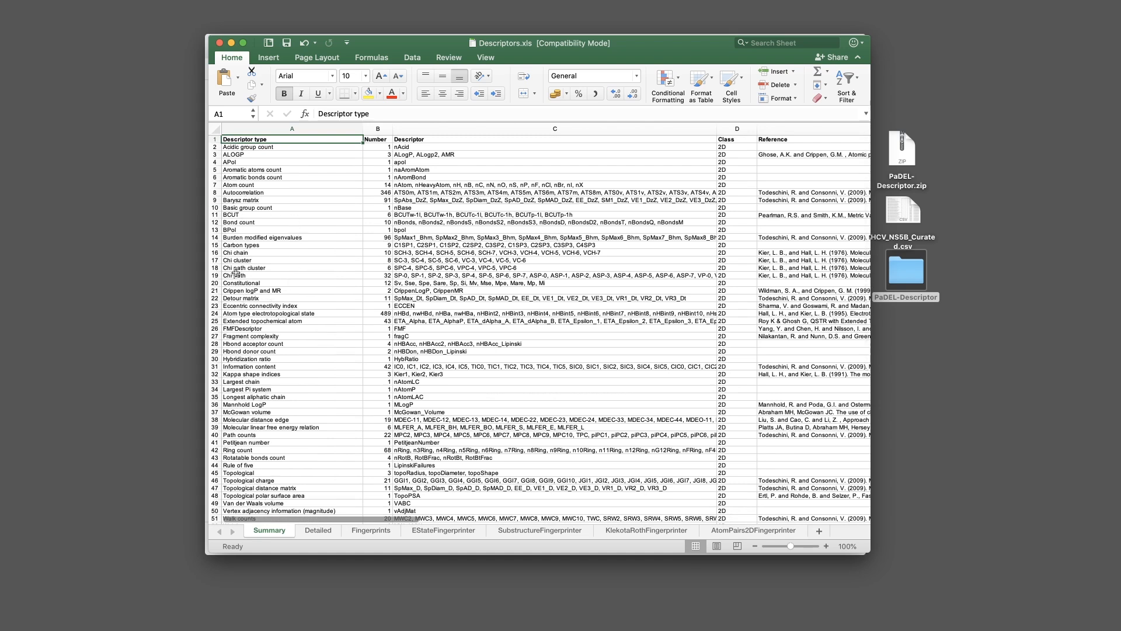
# Inspect the Atom count (A7, C7) and Acidic group count nAcid (A2, C2) entries
pyautogui.click(322, 186)
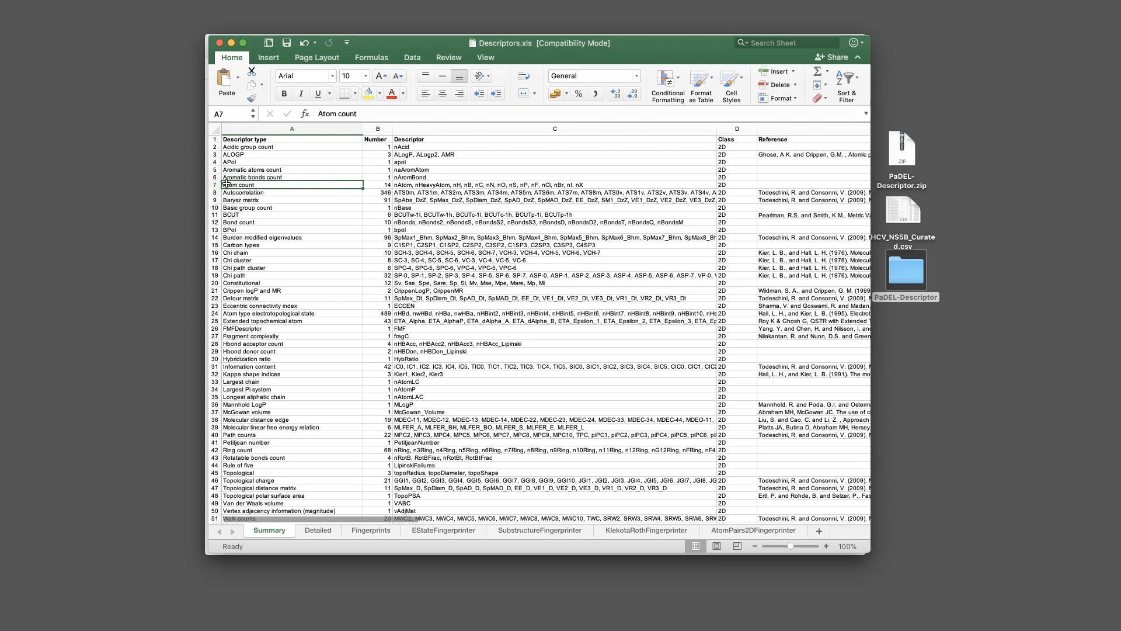
pyautogui.click(410, 185)
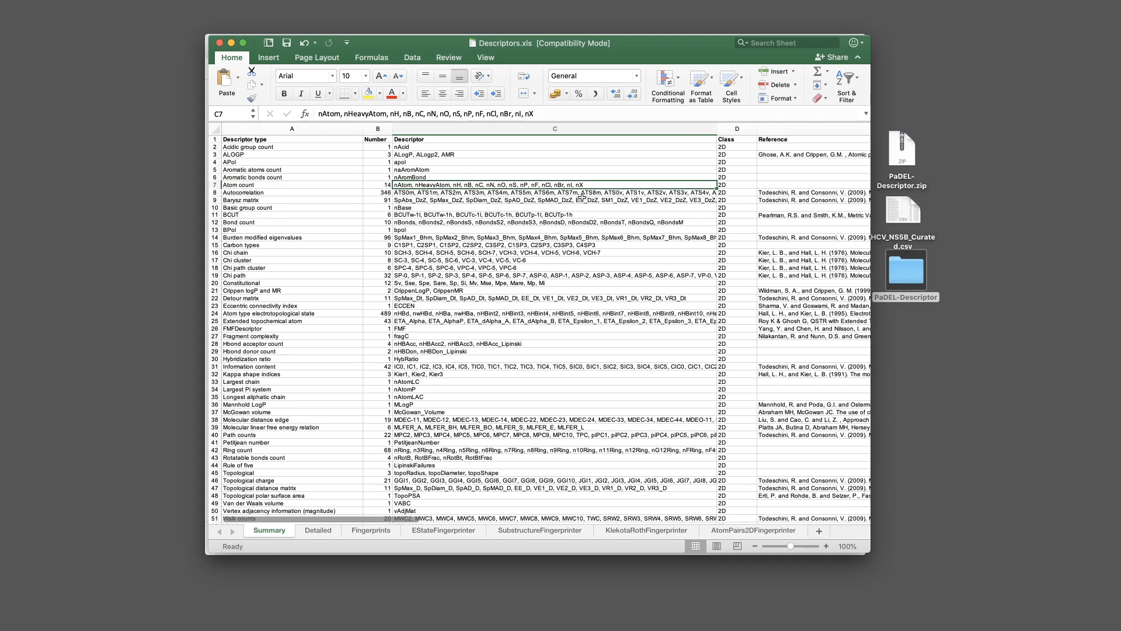
pyautogui.click(272, 148)
pyautogui.click(415, 147)
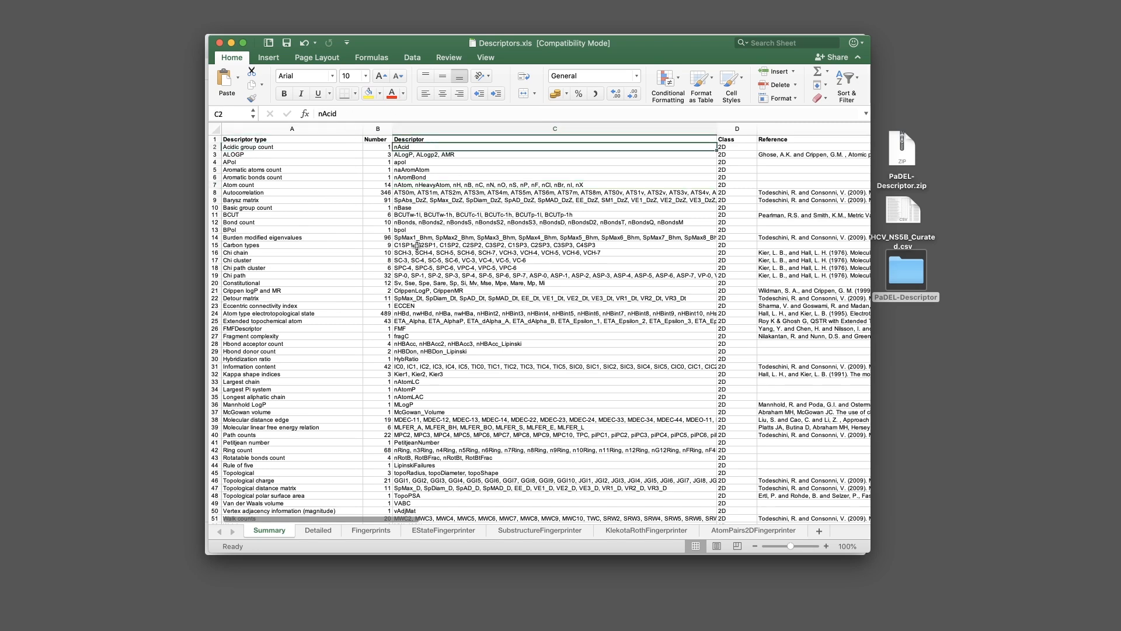
pyautogui.scroll(-5, 387, 360)
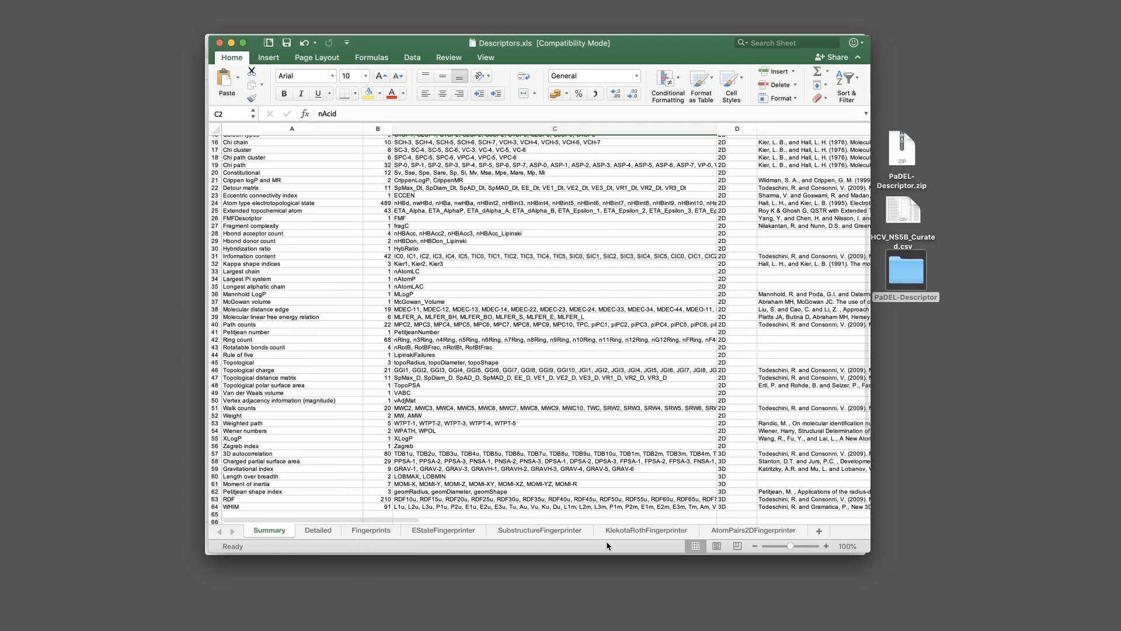
# Browse the Fingerprints, EStateFingerprinter, SubstructureFingerprinter and KlekotaRothFingerprinter sheets
pyautogui.click(368, 533)
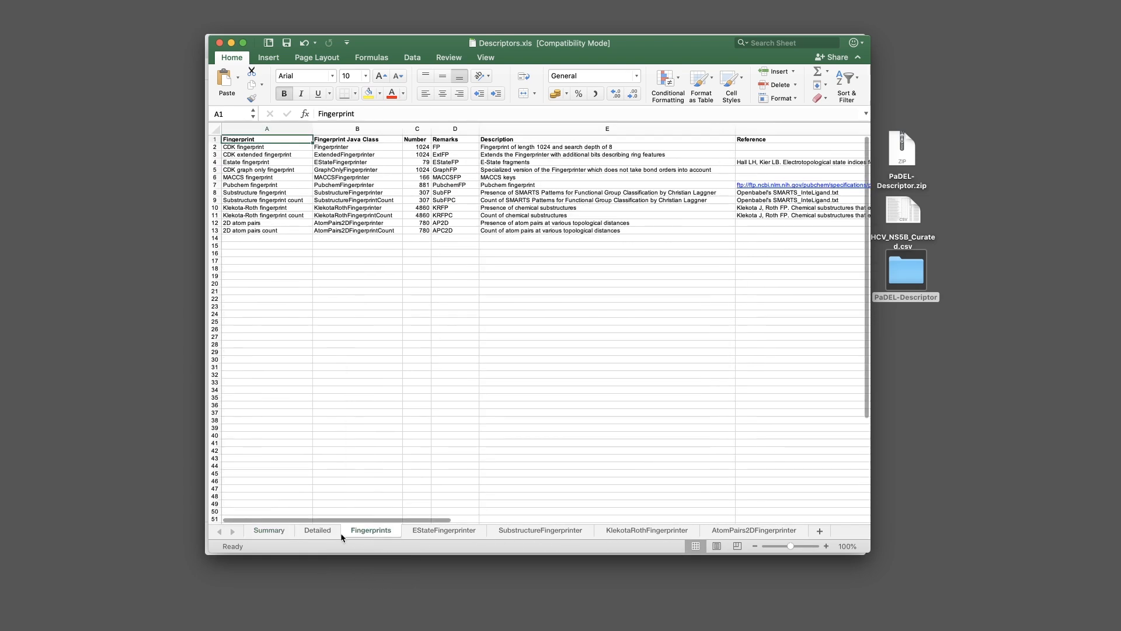
pyautogui.click(438, 531)
pyautogui.click(530, 529)
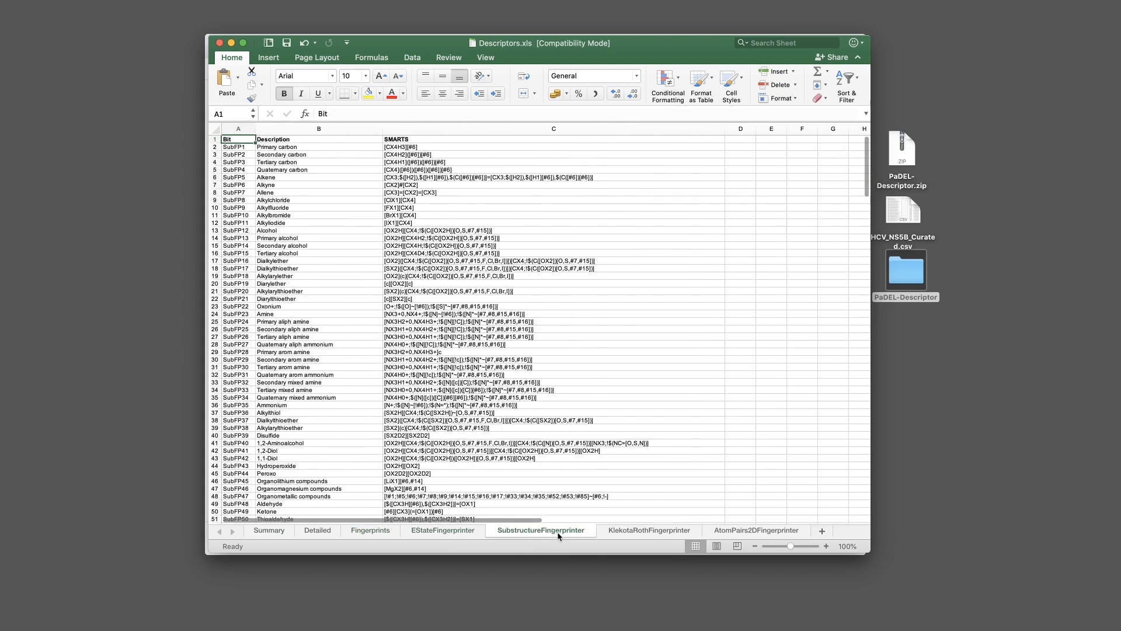
pyautogui.click(647, 531)
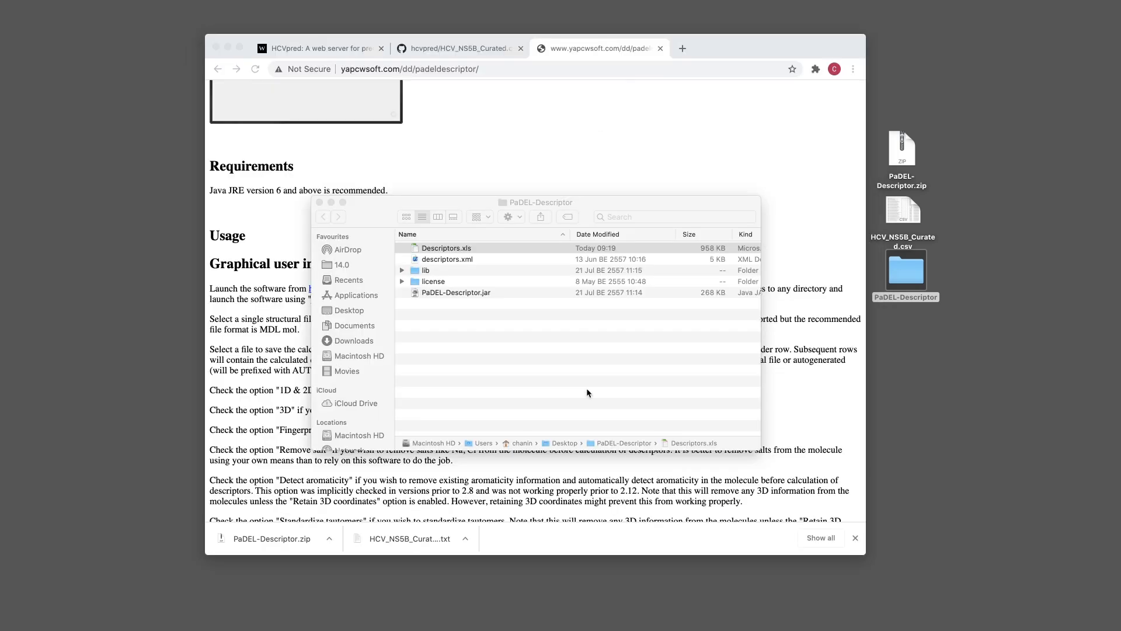
# Look over lib, descriptors.xml and PaDEL-Descriptor.jar, then try launching PaDEL-Descriptor.jar
pyautogui.click(587, 387)
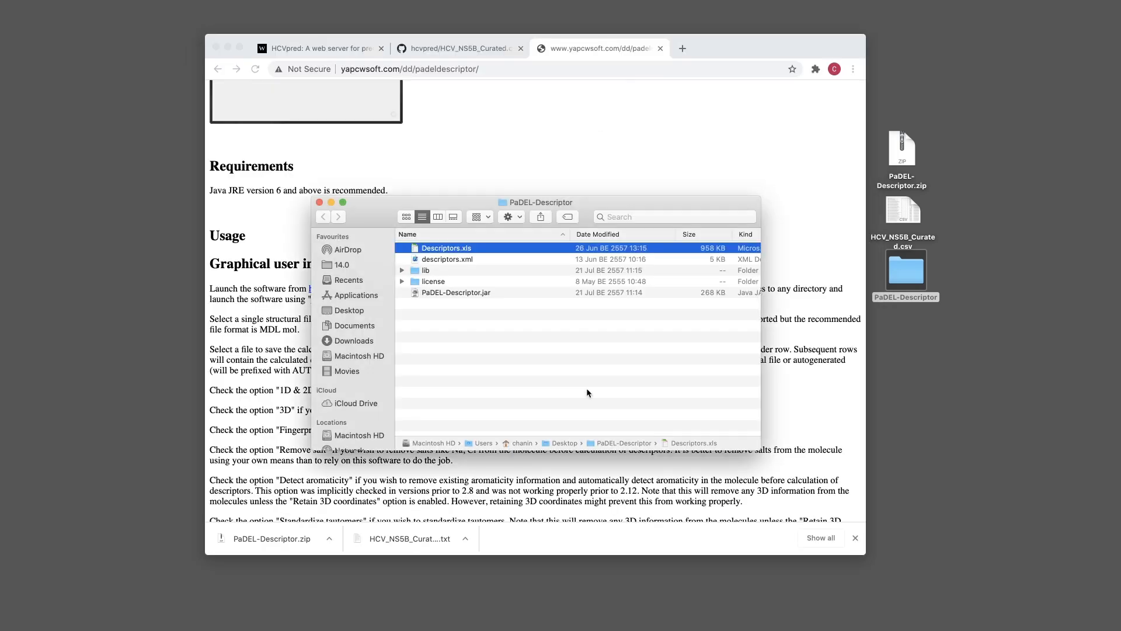
pyautogui.click(454, 271)
pyautogui.click(478, 295)
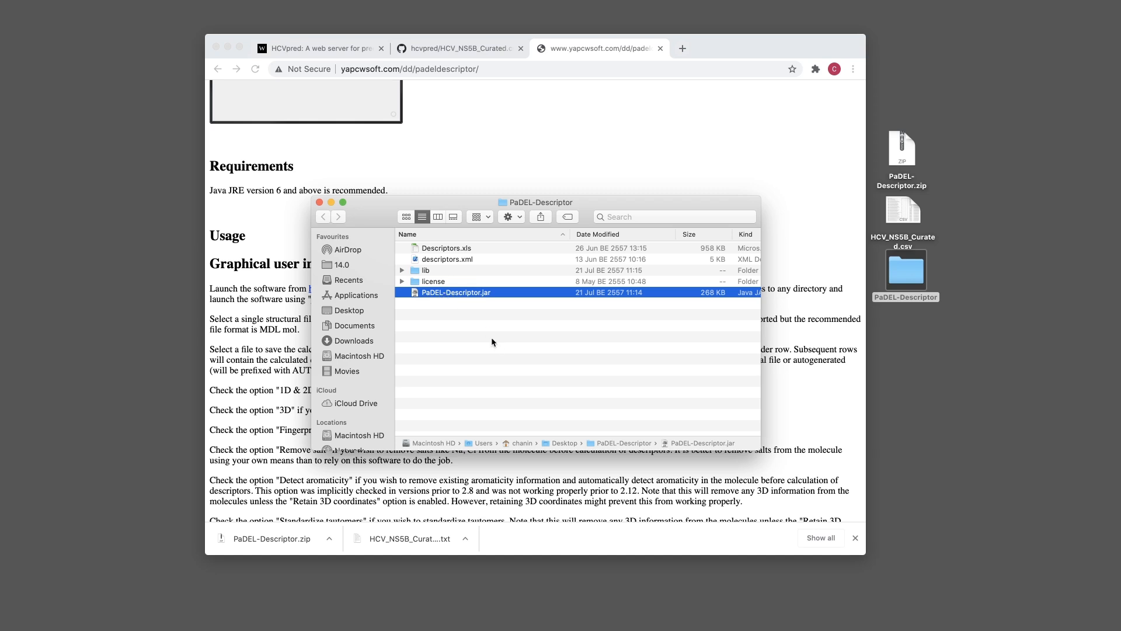
pyautogui.click(477, 301)
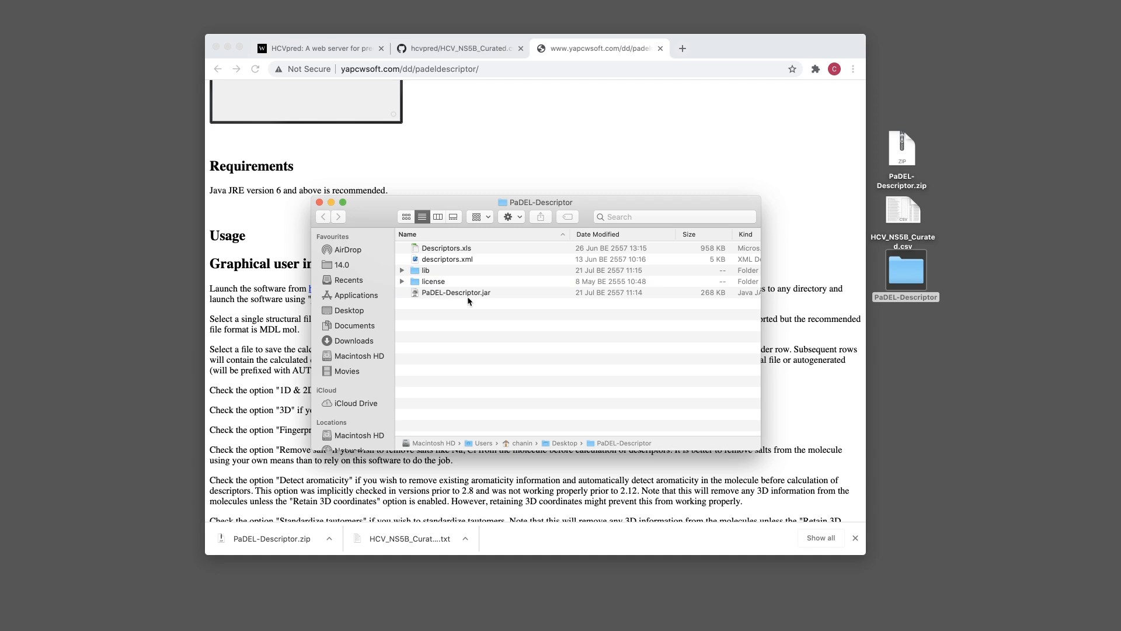
pyautogui.click(461, 261)
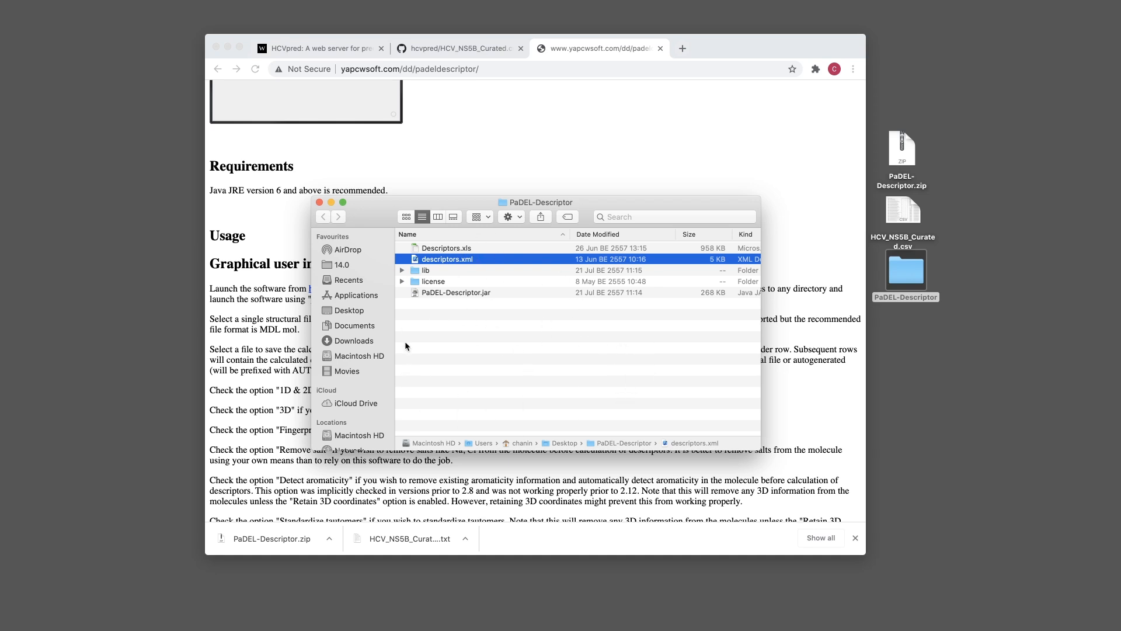
pyautogui.click(476, 294)
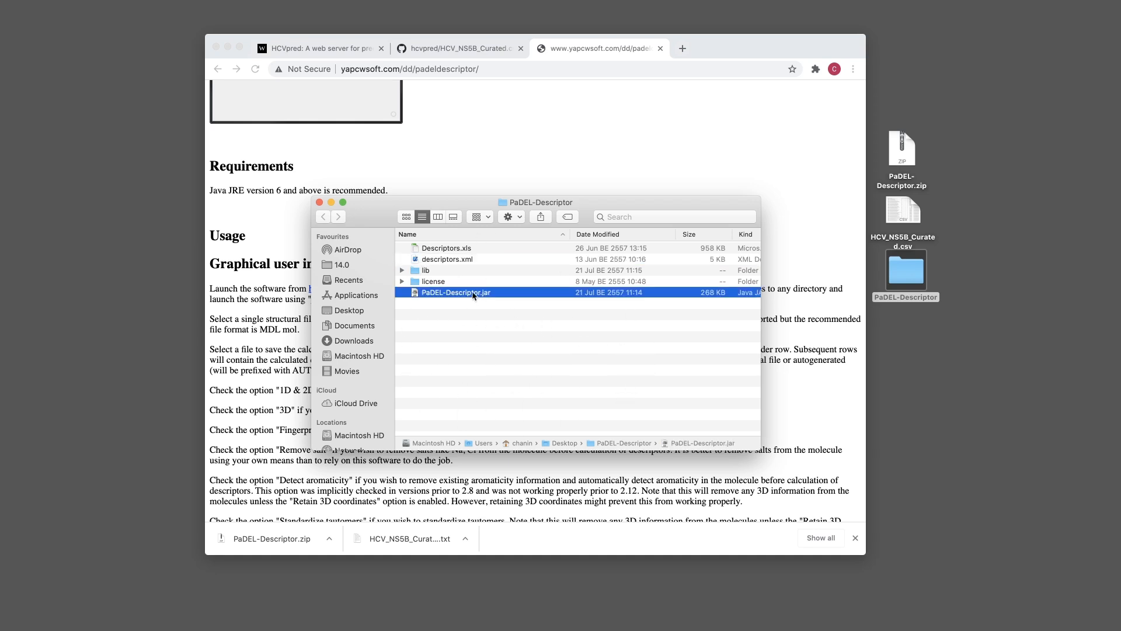
pyautogui.doubleClick(514, 295)
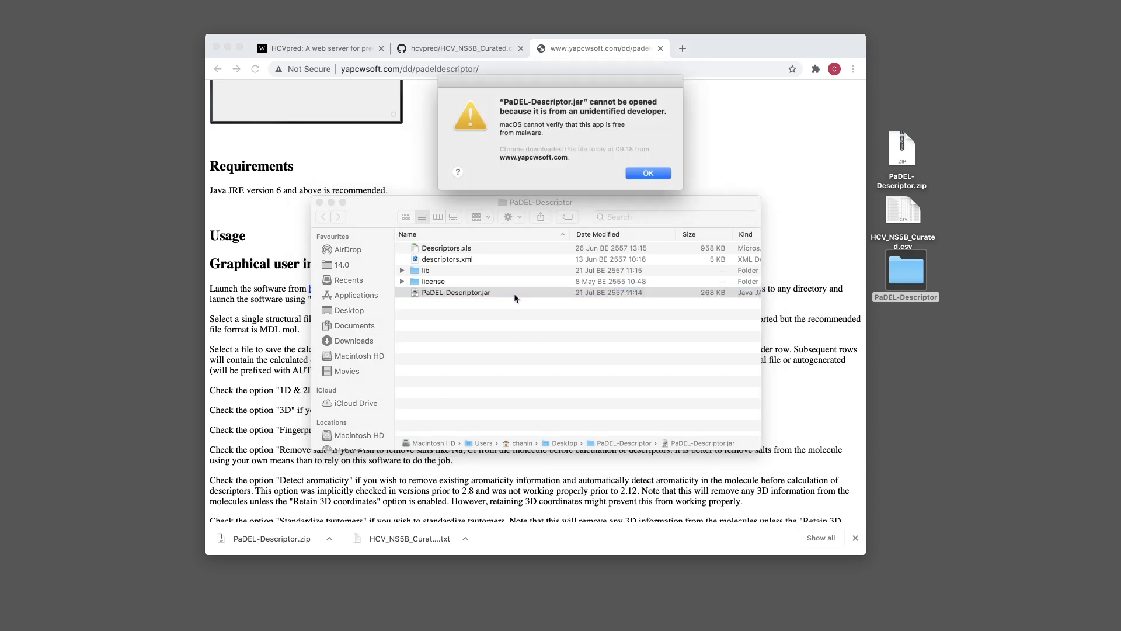
# Dismiss the developer warning and relaunch PaDEL-Descriptor.jar with its default Java launcher
pyautogui.click(645, 173)
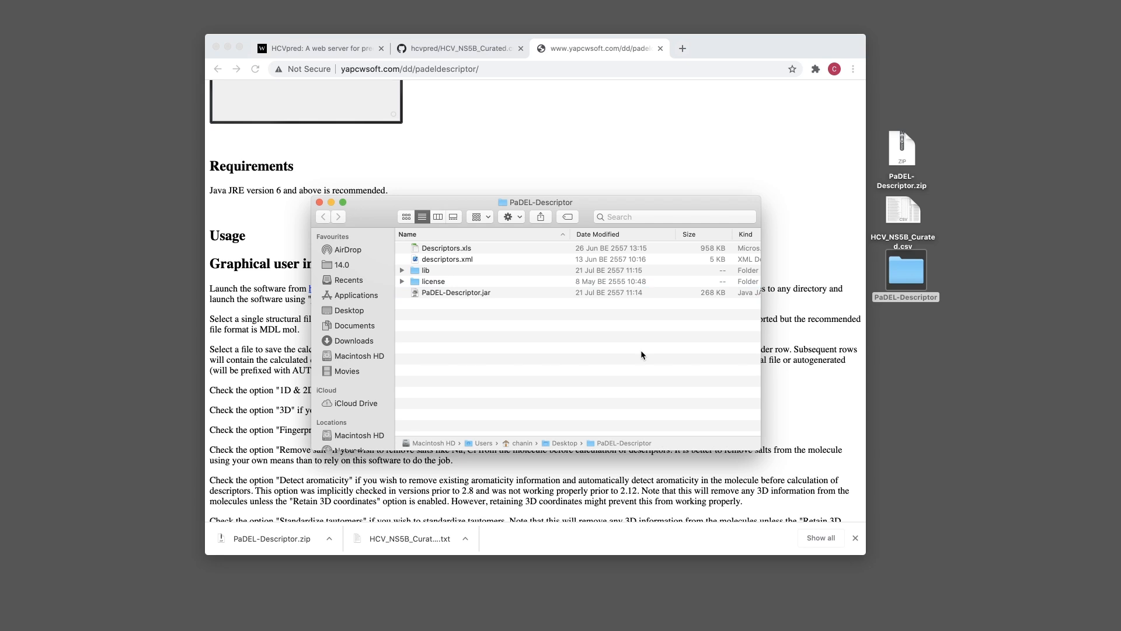
pyautogui.rightClick(534, 293)
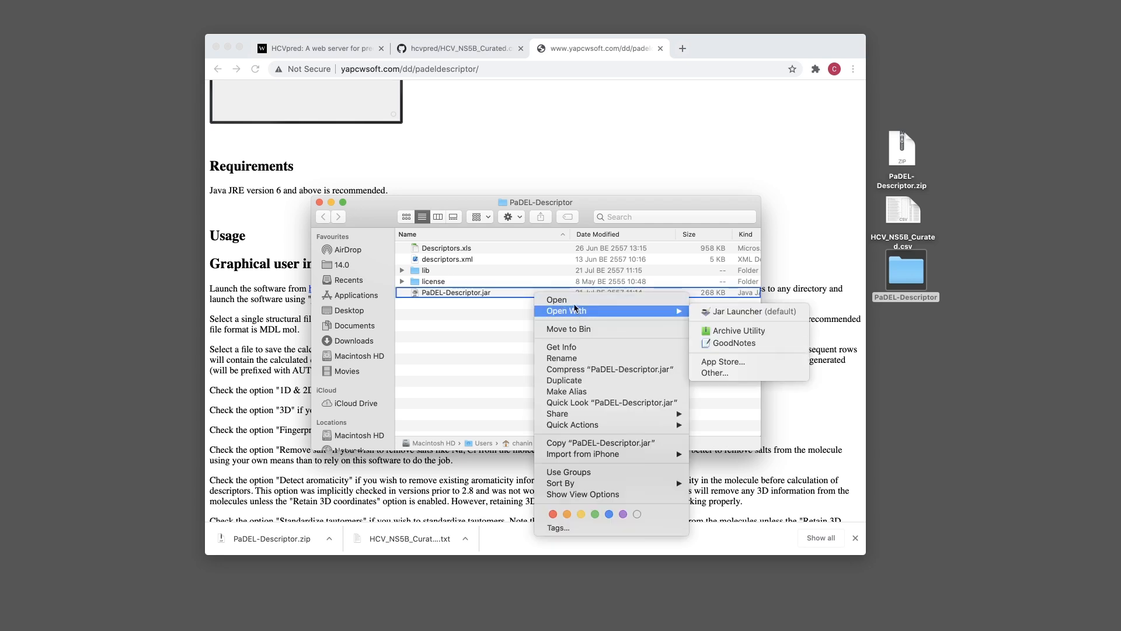
pyautogui.moveTo(684, 313)
pyautogui.click(732, 310)
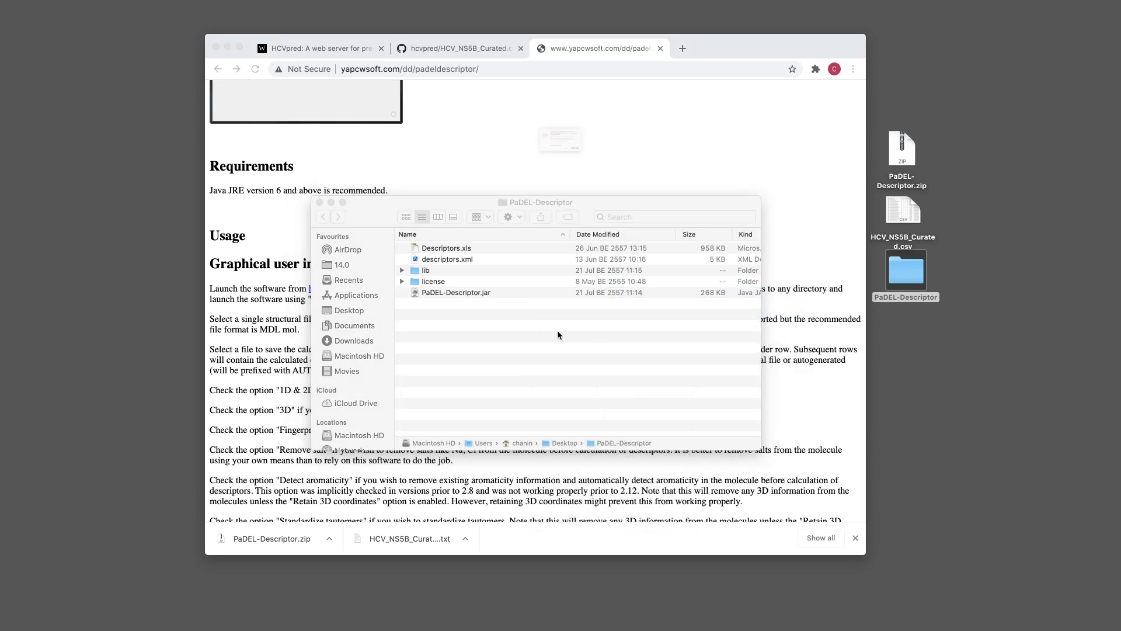
# Get past the unverified developer warning, allow Java Desktop access, and centre the PaDEL window
pyautogui.click(602, 195)
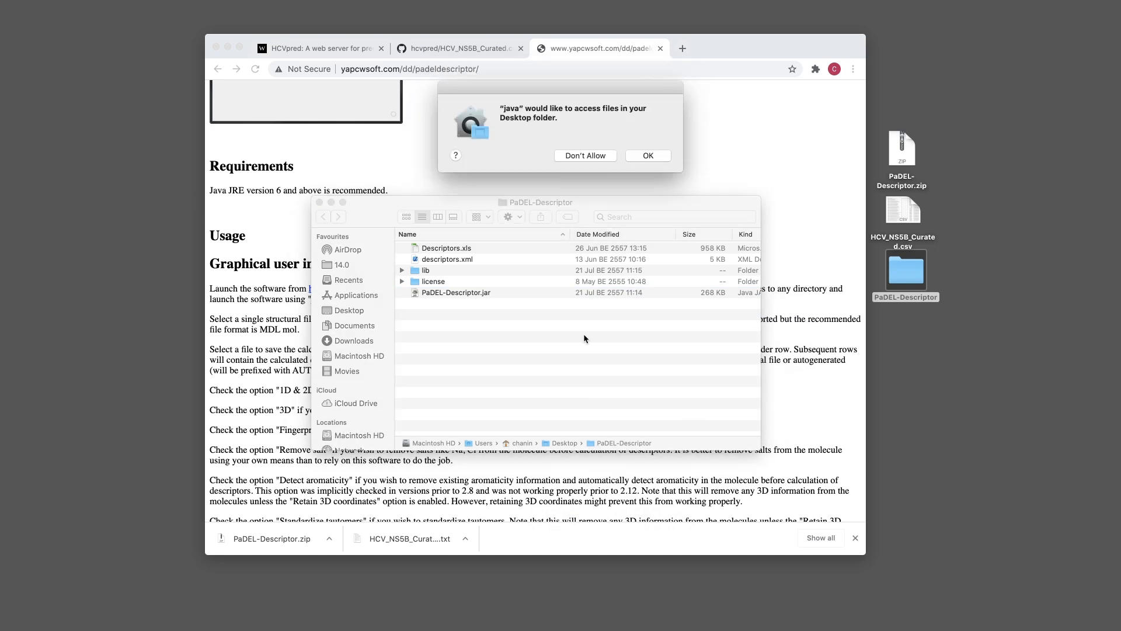
pyautogui.click(641, 156)
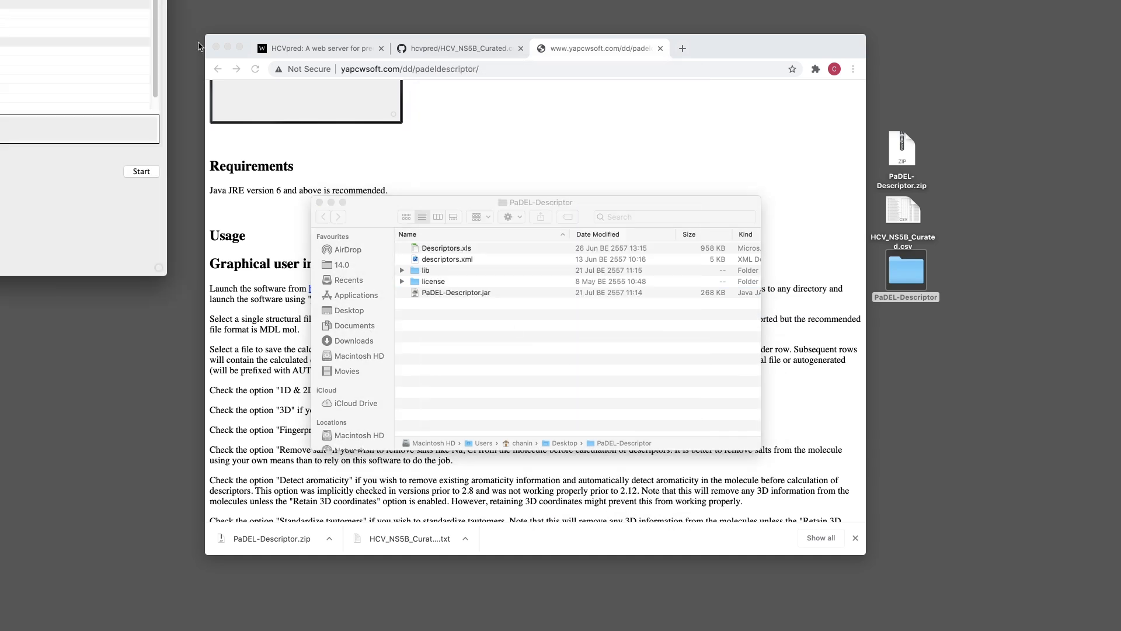
pyautogui.moveTo(29, 0); pyautogui.dragTo(674, 146)
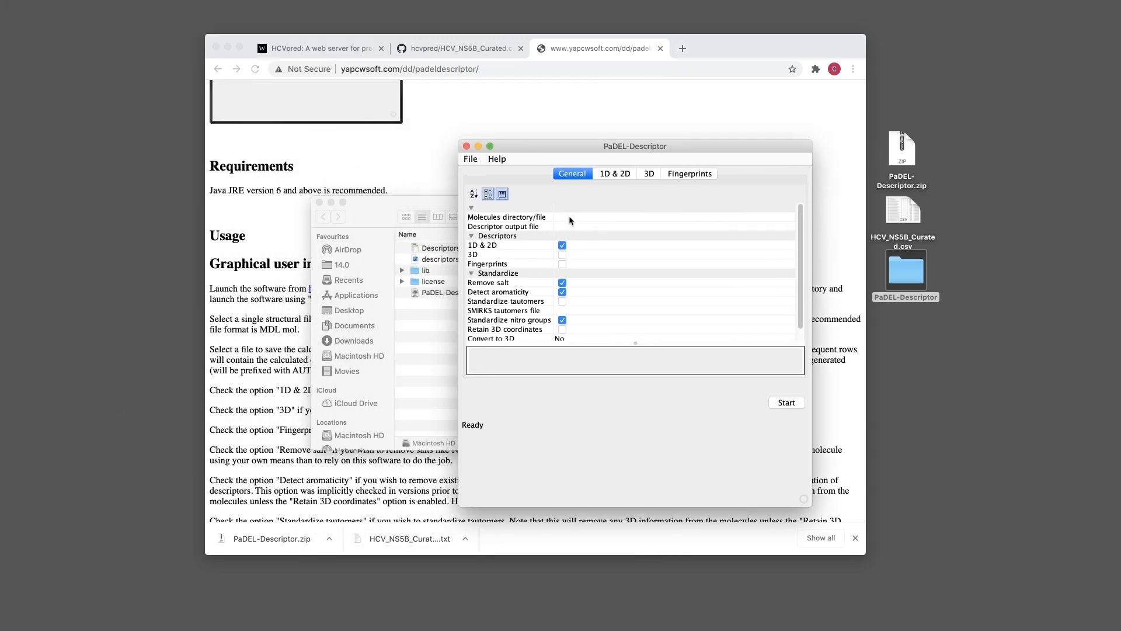
# Check PaDEL's Molecules directory/file setting, then open HCV_NS5B_Curated.csv from the desktop in Numbers
pyautogui.moveTo(581, 146)
pyautogui.mouseDown()
pyautogui.moveTo(598, 154)
pyautogui.moveTo(587, 141)
pyautogui.mouseUp()
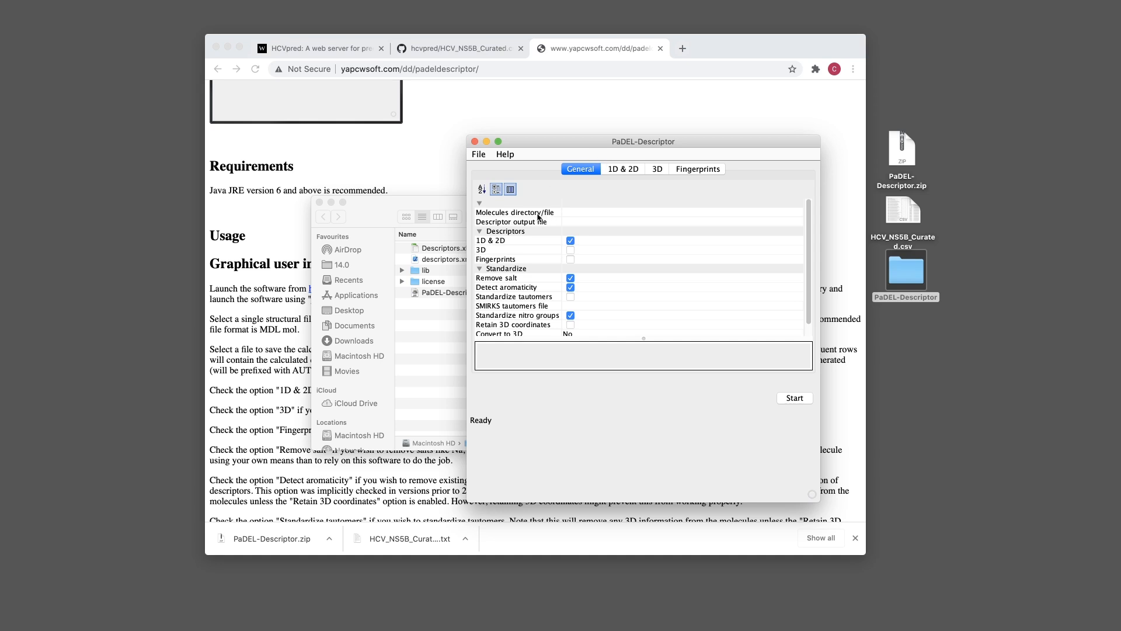
pyautogui.click(592, 211)
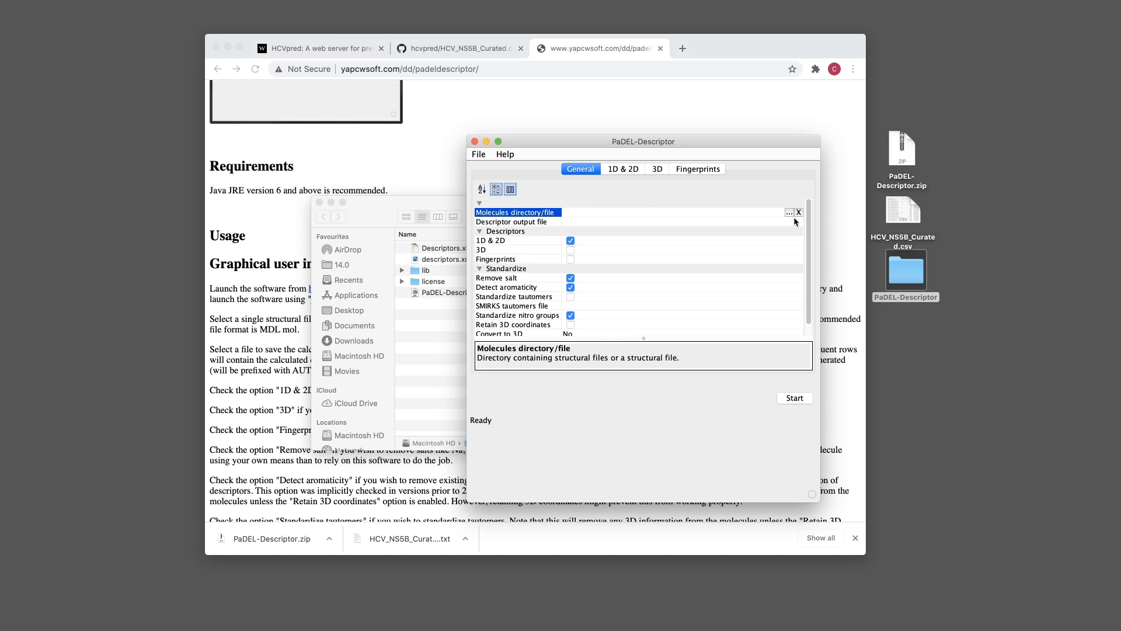
pyautogui.moveTo(751, 141); pyautogui.dragTo(495, 139)
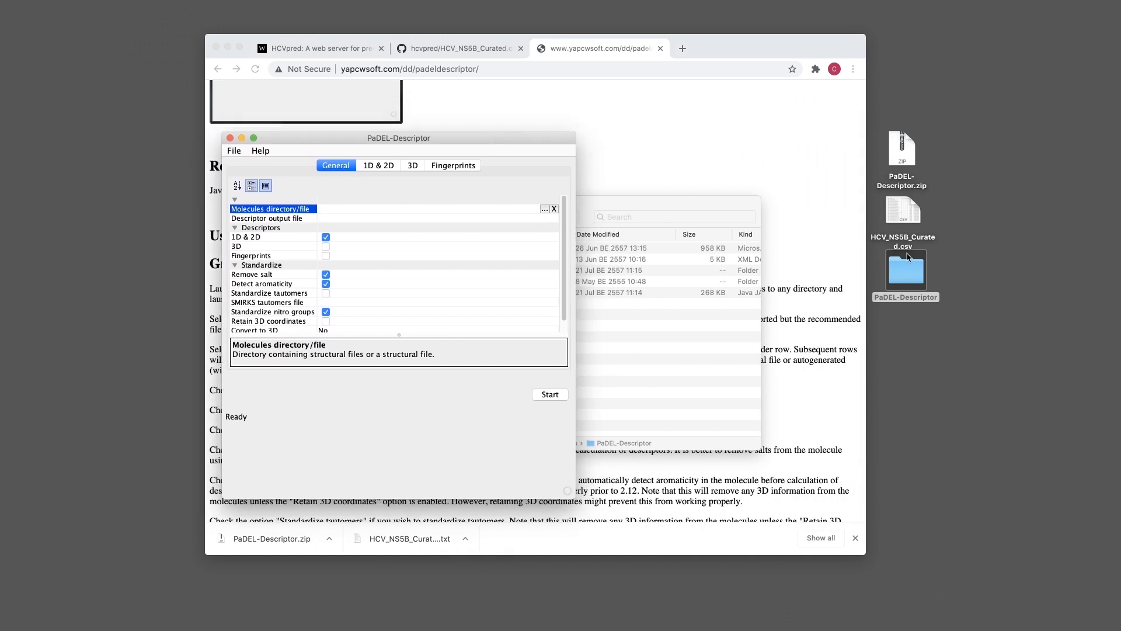
pyautogui.click(902, 206)
pyautogui.doubleClick(902, 206)
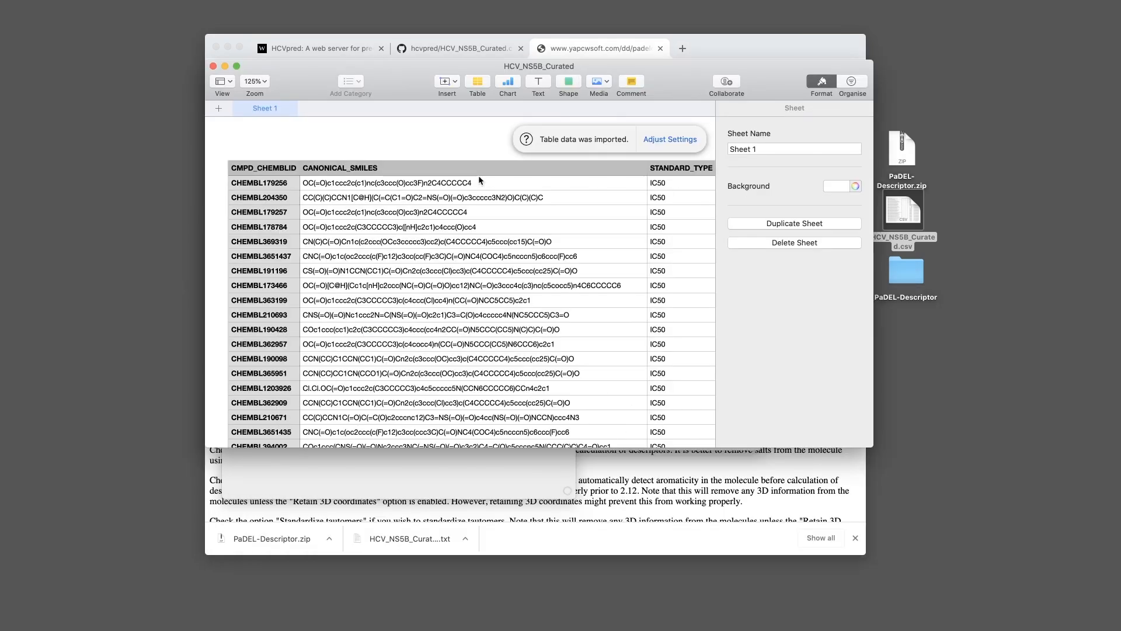
# Quit Numbers and reopen HCV_NS5B_Curated.csv with Open With > Microsoft Excel
pyautogui.click(479, 181)
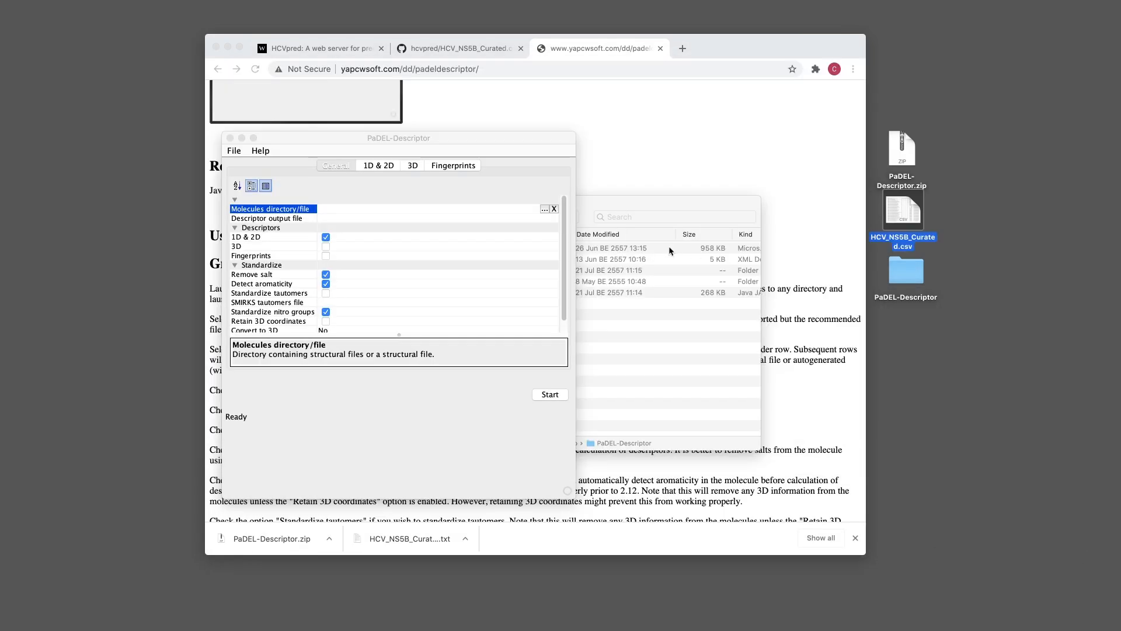
pyautogui.click(670, 251)
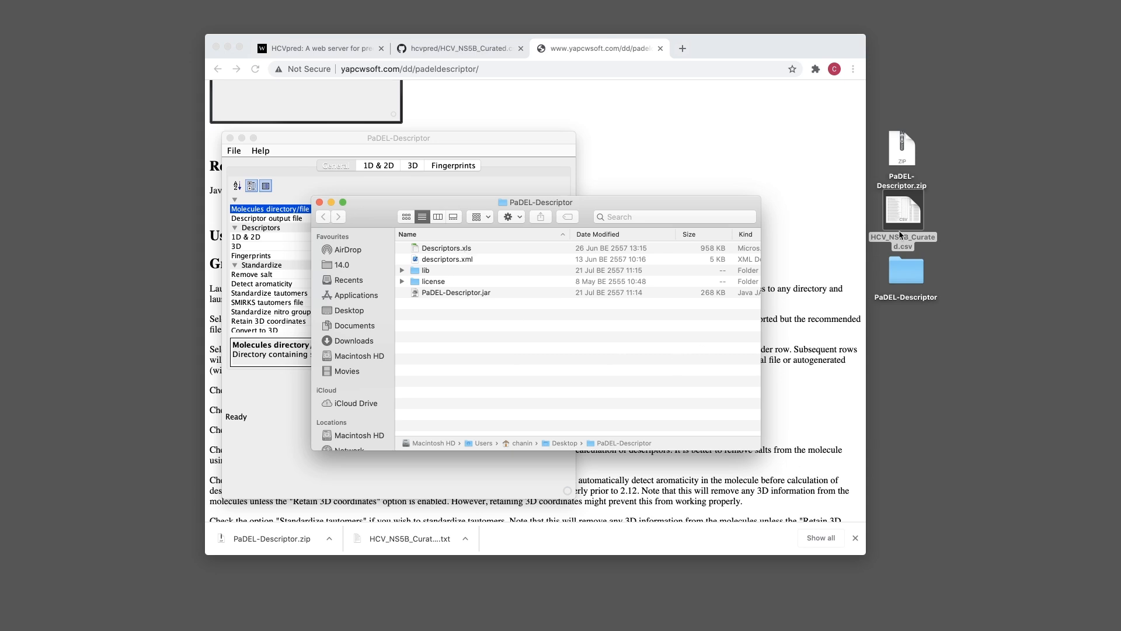
pyautogui.rightClick(892, 213)
pyautogui.moveTo(950, 224)
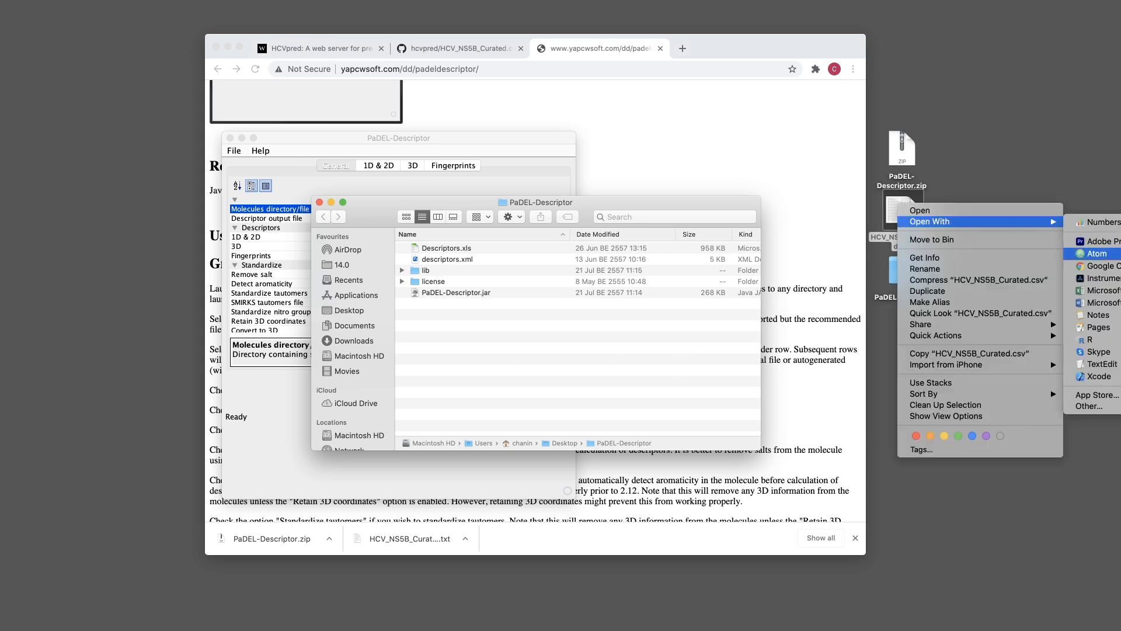
pyautogui.click(1101, 290)
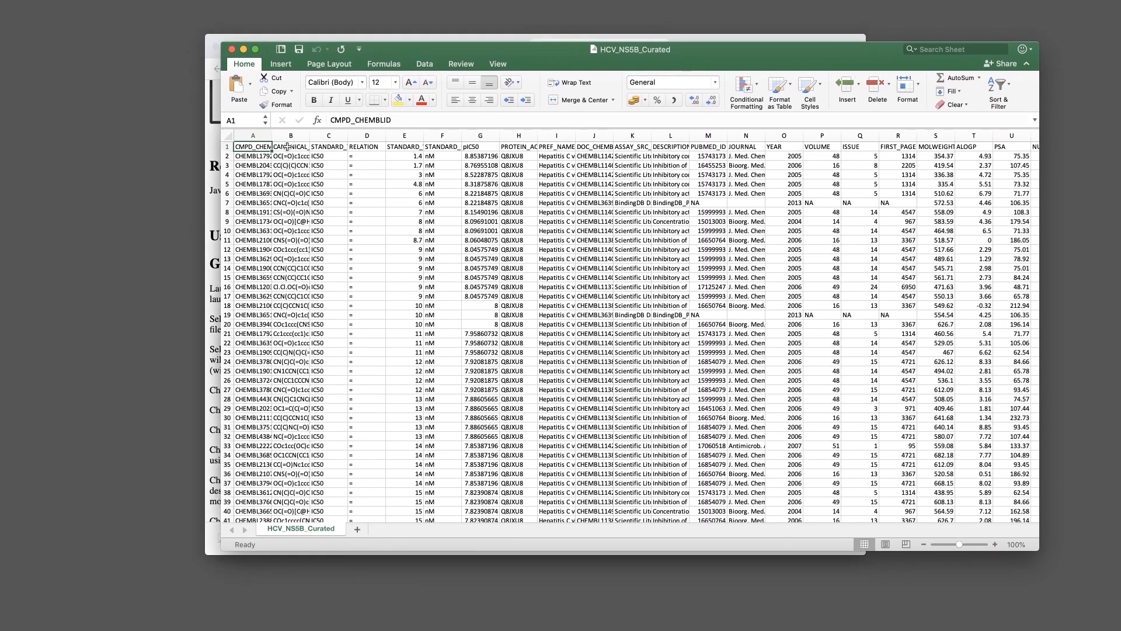
# Copy the compound ID and SMILES columns into a new blank workbook
pyautogui.moveTo(247, 135); pyautogui.dragTo(296, 131)
pyautogui.press('super+c')
pyautogui.press('super+n')
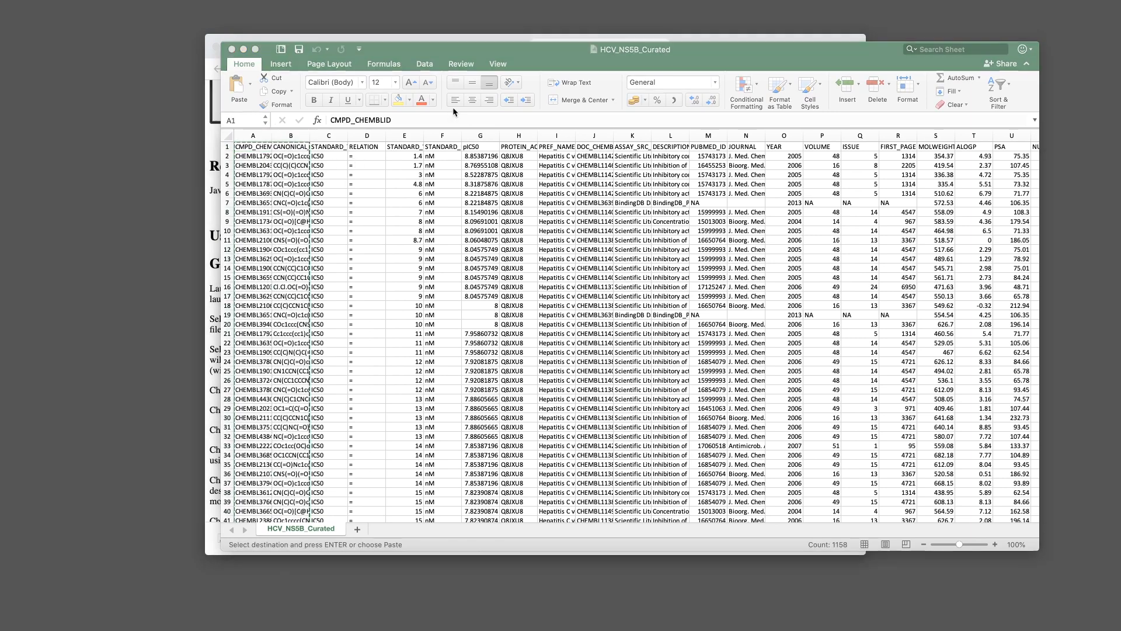
pyautogui.moveTo(510, 80); pyautogui.dragTo(569, 59)
pyautogui.press('super+v')
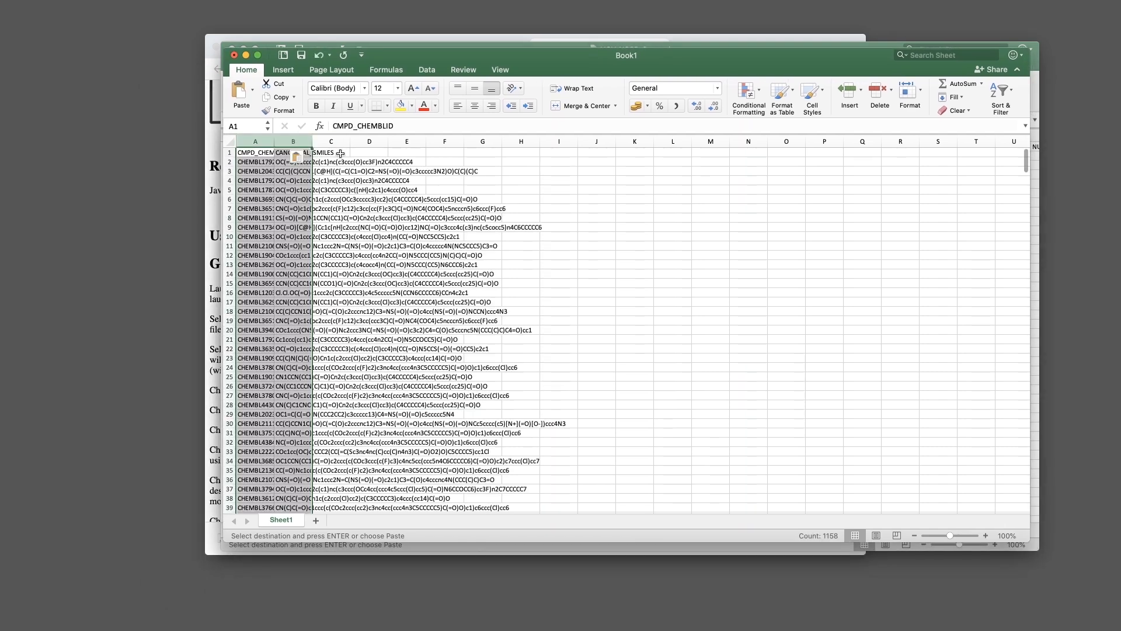
# Delete the header row from the pasted data
pyautogui.click(321, 155)
pyautogui.click(233, 152)
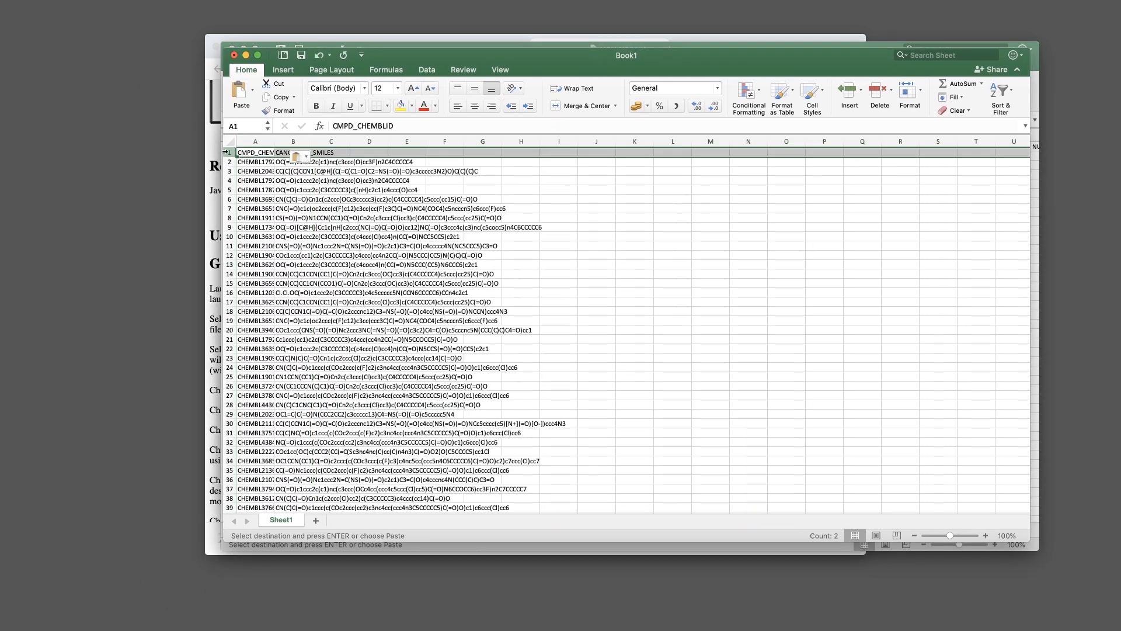
pyautogui.rightClick(228, 155)
pyautogui.click(274, 219)
pyautogui.click(310, 172)
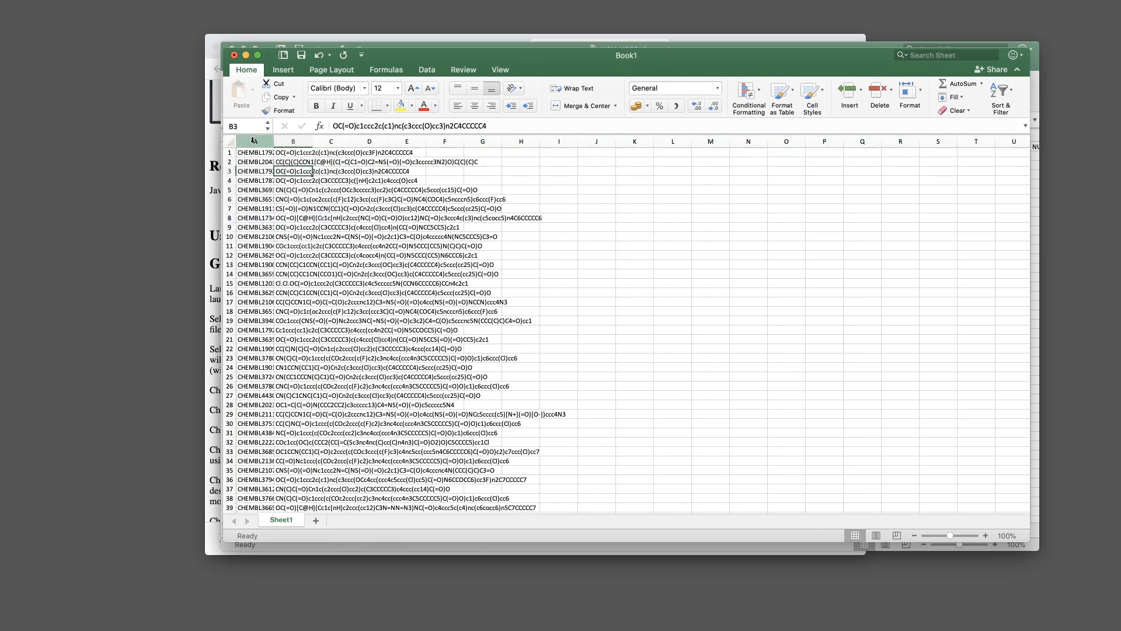
# Move the compound IDs to column C and delete the emptied column A, leaving SMILES first
pyautogui.click(254, 140)
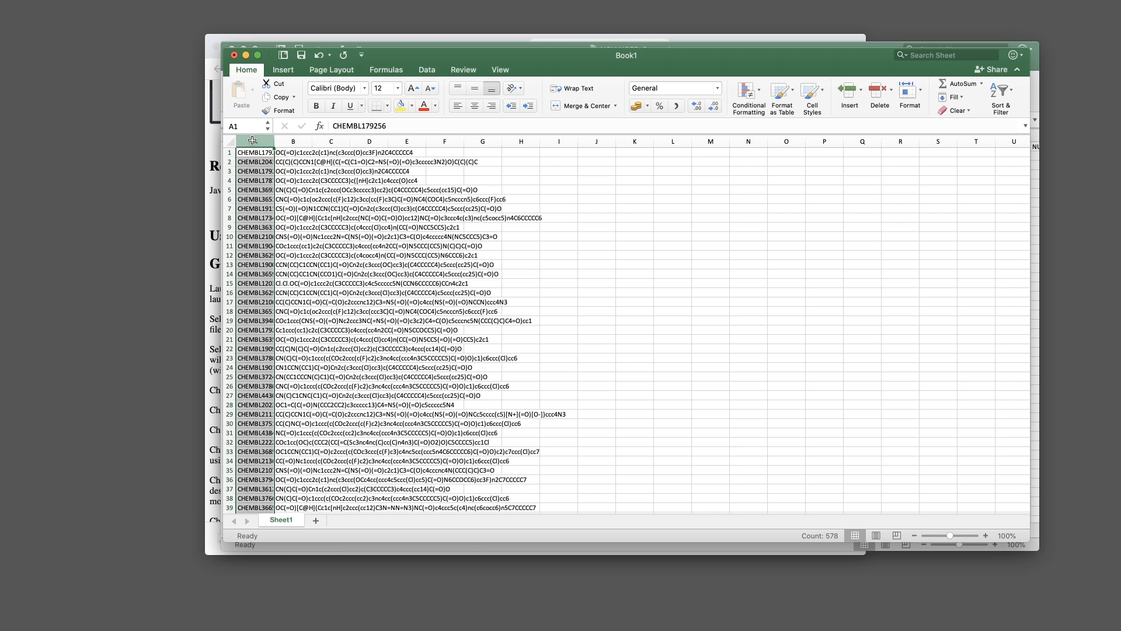
pyautogui.press('super+c')
pyautogui.click(330, 141)
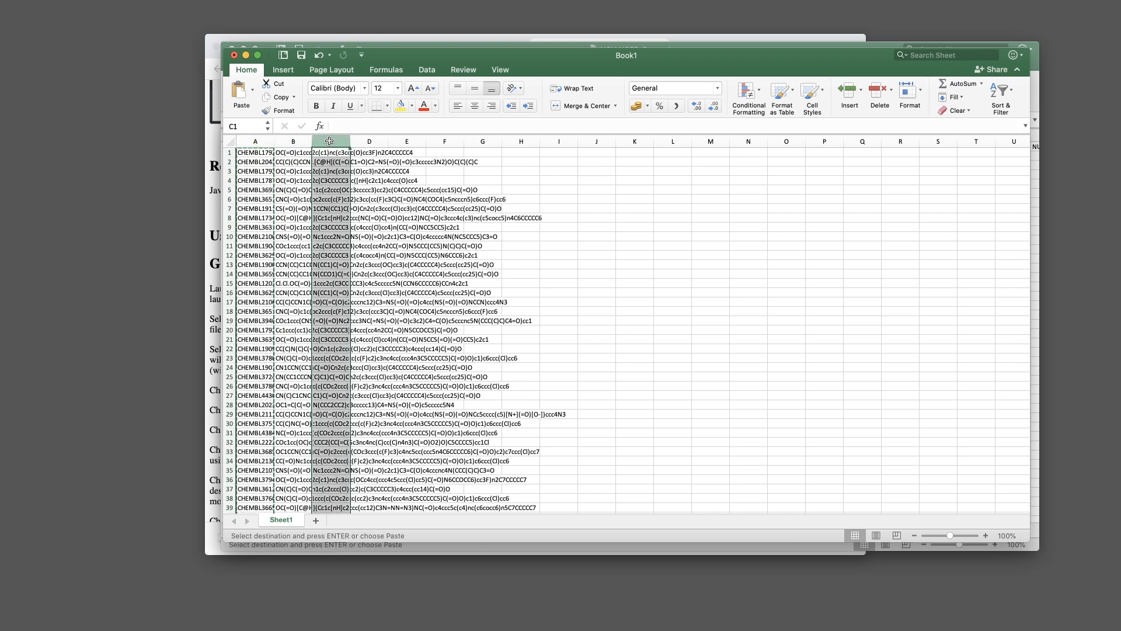
pyautogui.press('Return')
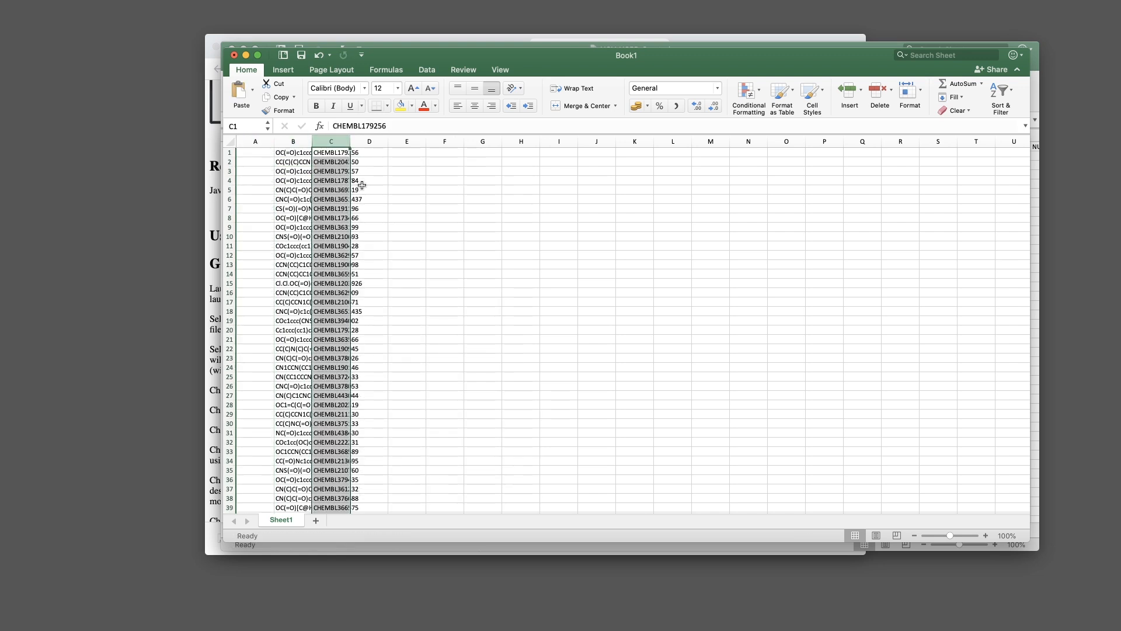
pyautogui.click(255, 141)
pyautogui.press('Delete')
pyautogui.rightClick(258, 144)
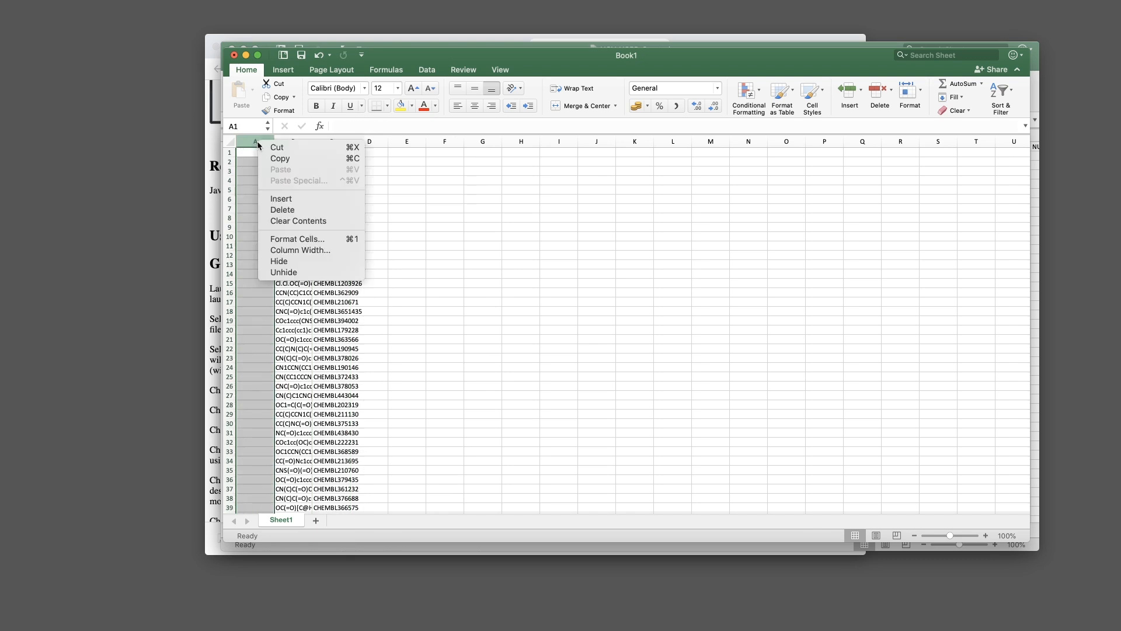
pyautogui.click(300, 210)
pyautogui.click(363, 193)
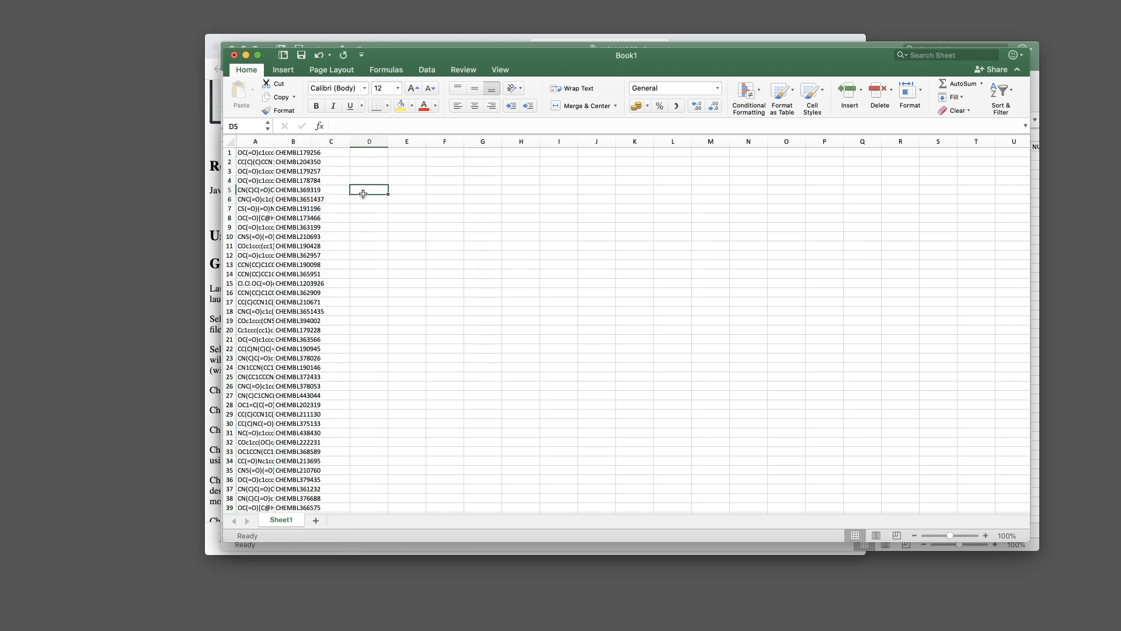
pyautogui.click(255, 153)
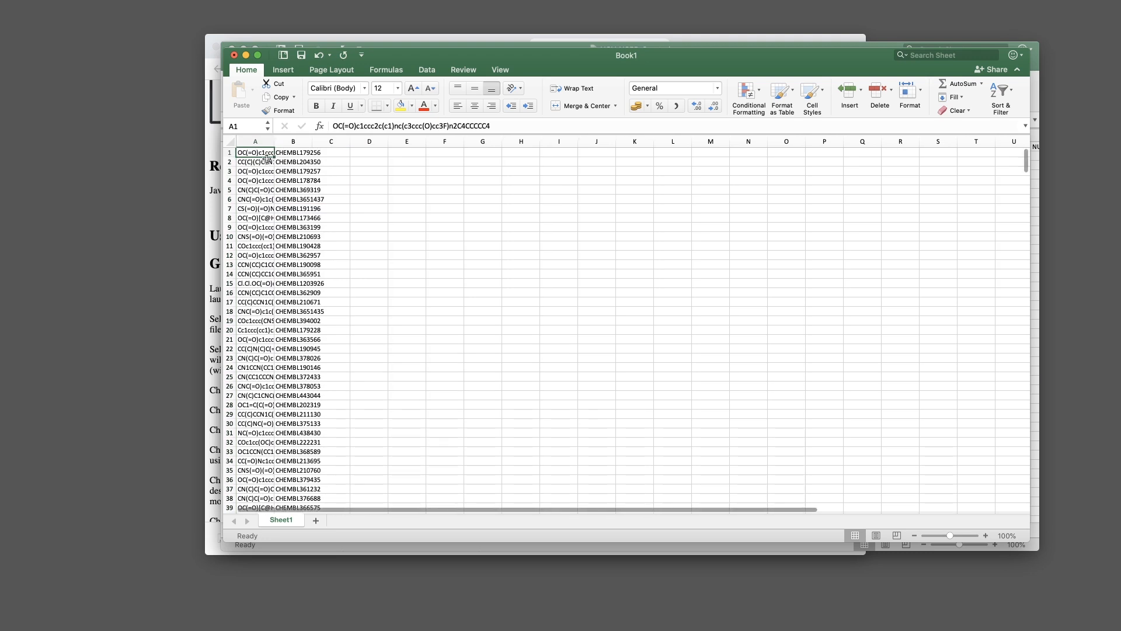
pyautogui.click(302, 152)
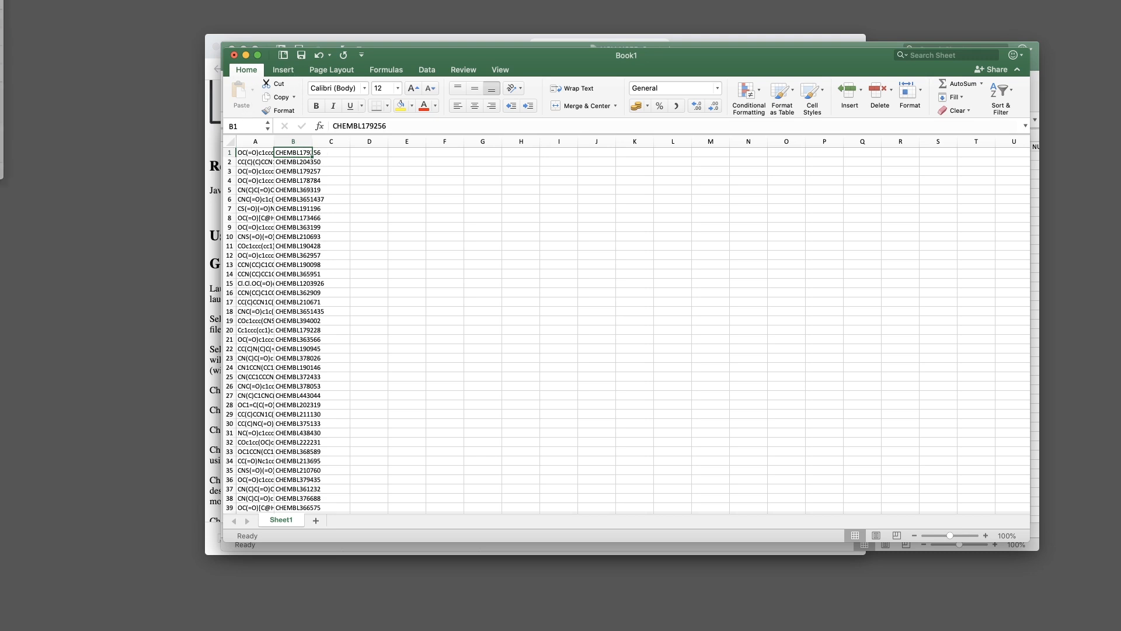
# Save the workbook to the Desktop as Tab delimited Text named hcv.smi, accepting the .txt extension
pyautogui.press('super+s')
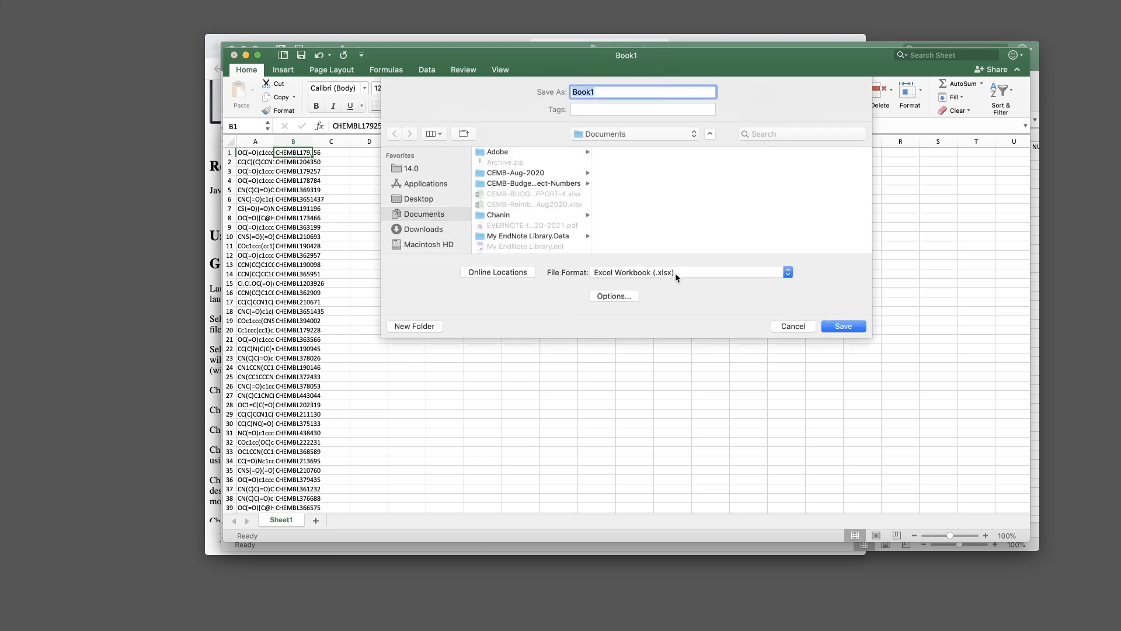
pyautogui.click(670, 277)
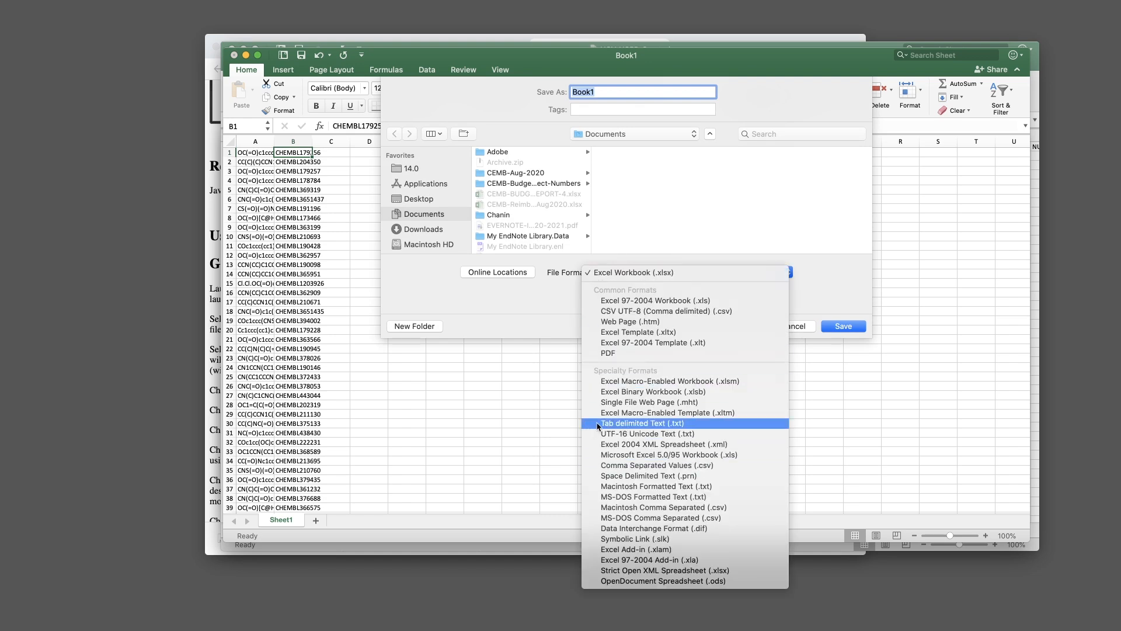
pyautogui.click(684, 427)
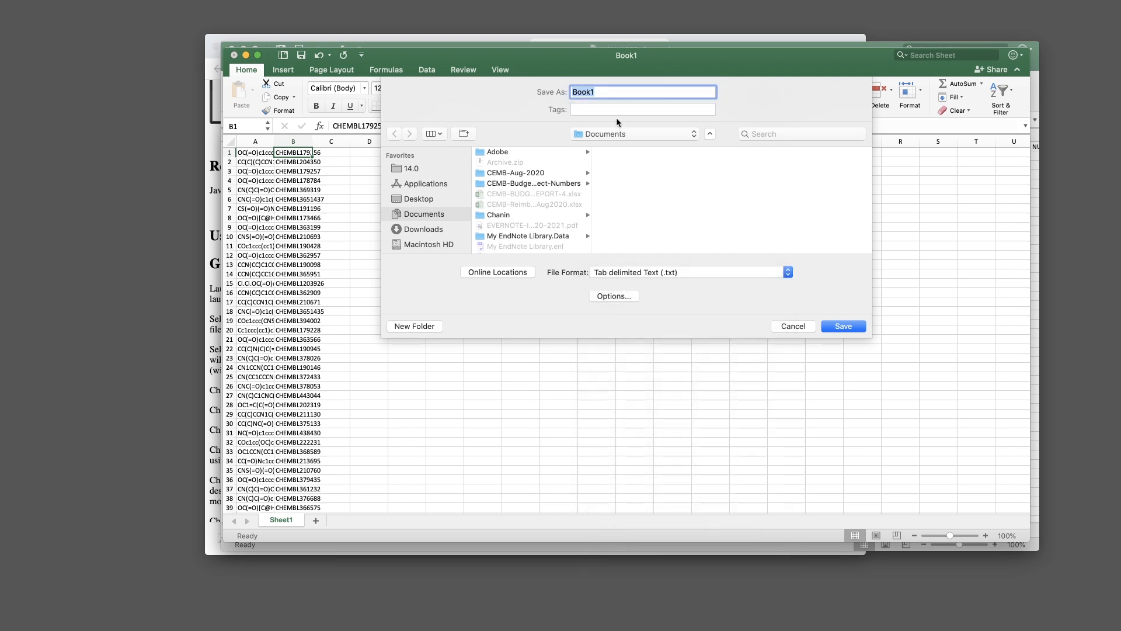
pyautogui.click(423, 200)
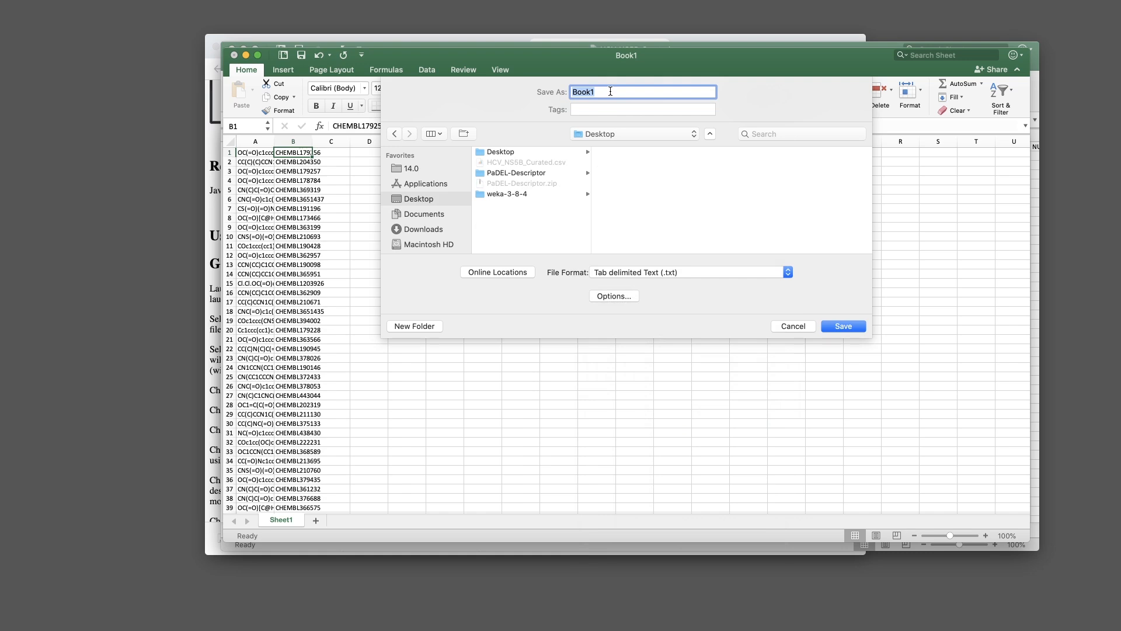
pyautogui.write('hcv.smi')
pyautogui.click(841, 327)
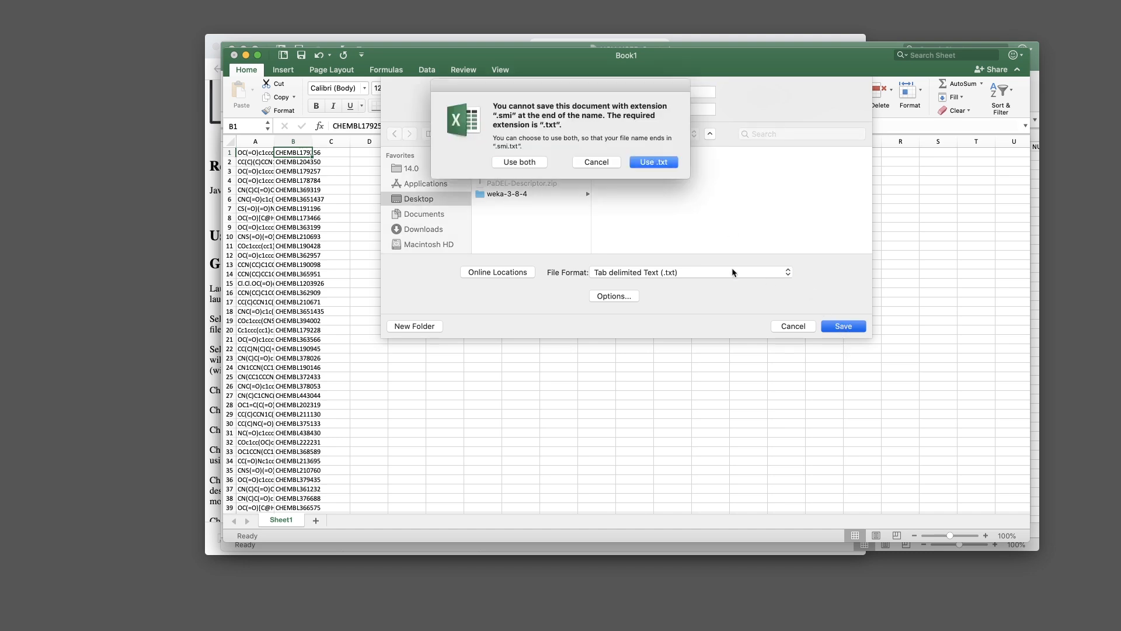
pyautogui.click(658, 167)
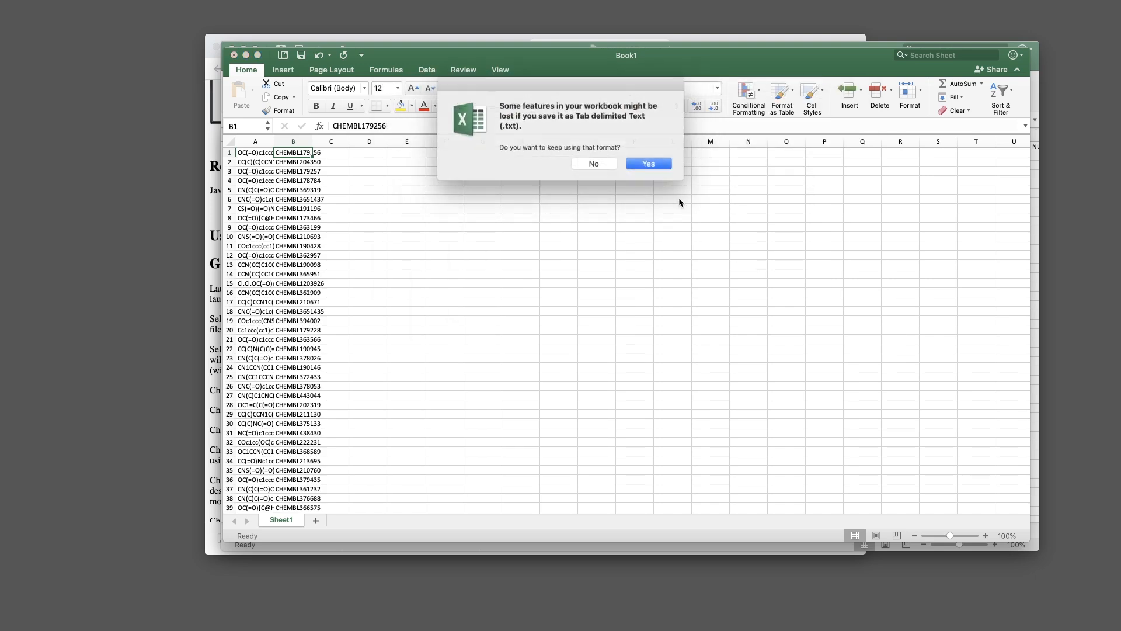
pyautogui.click(650, 164)
pyautogui.click(658, 209)
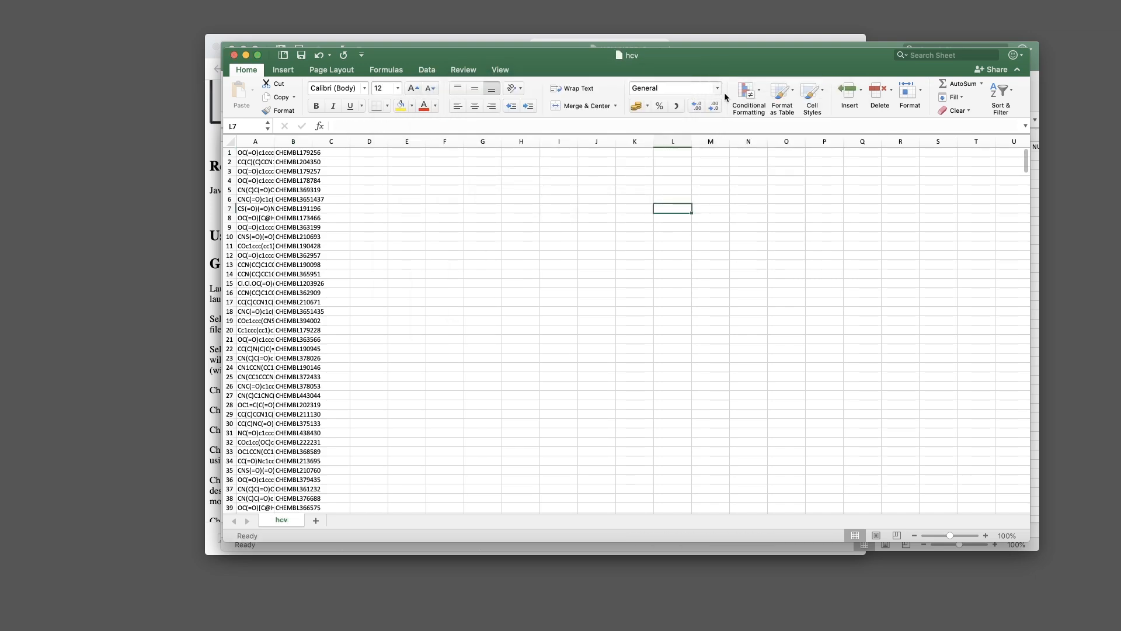
# Close the workbook, quit Excel, and reposition the hcv file on the desktop
pyautogui.press('super+w')
pyautogui.press('super+q')
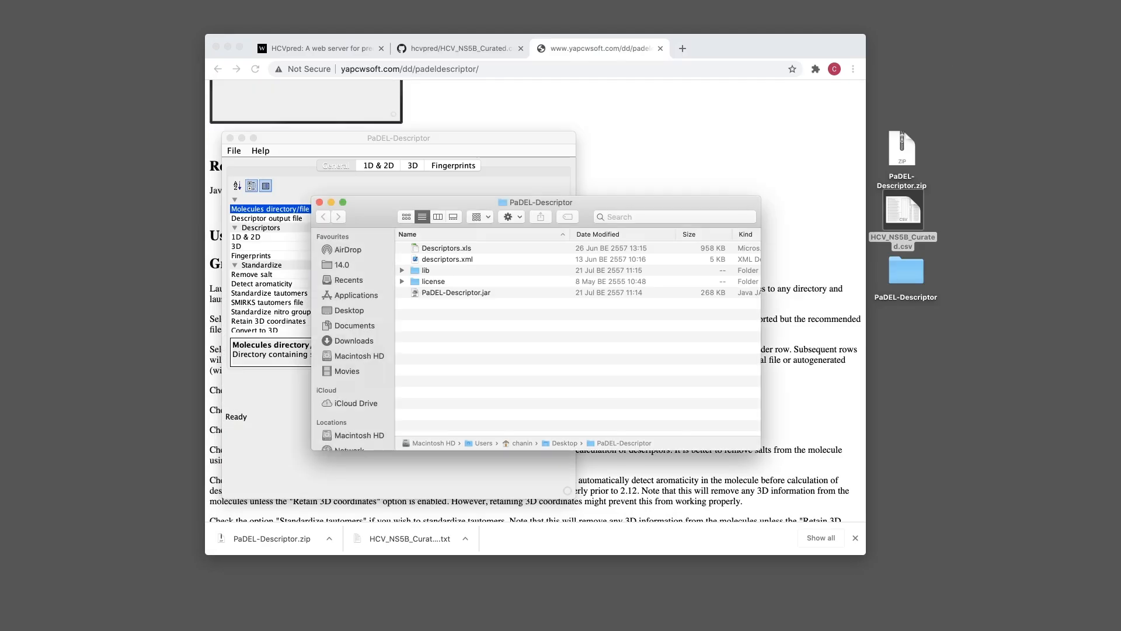
pyautogui.click(1039, 86)
pyautogui.moveTo(1038, 86); pyautogui.dragTo(903, 89)
pyautogui.rightClick(903, 89)
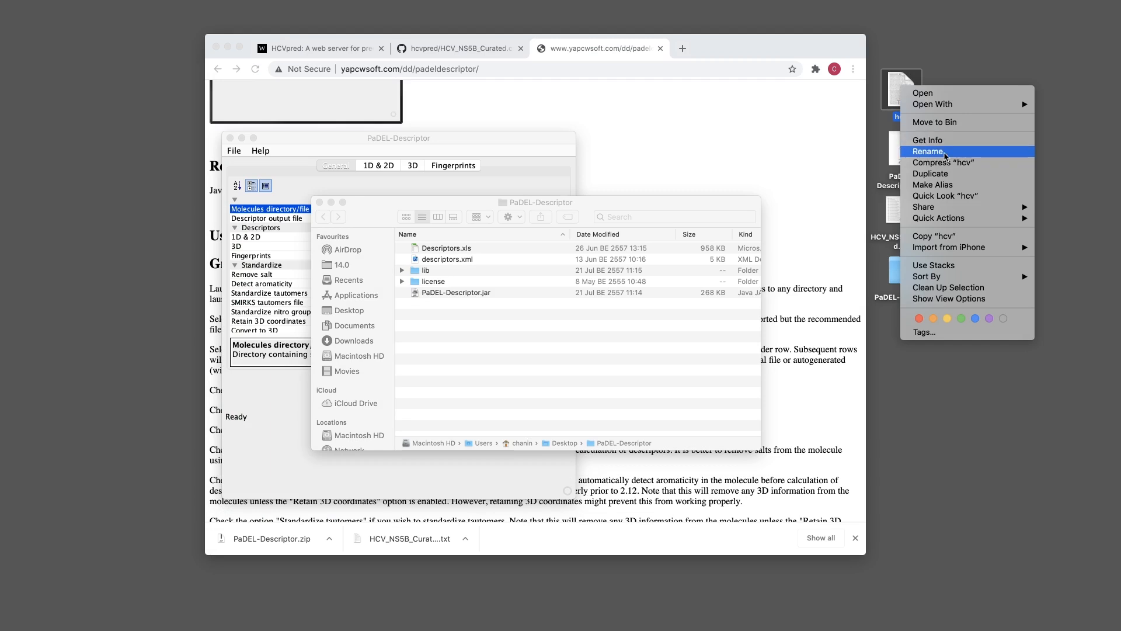
# In the hcv file's Get Info window, turn off Hide extension to show .txt
pyautogui.click(945, 153)
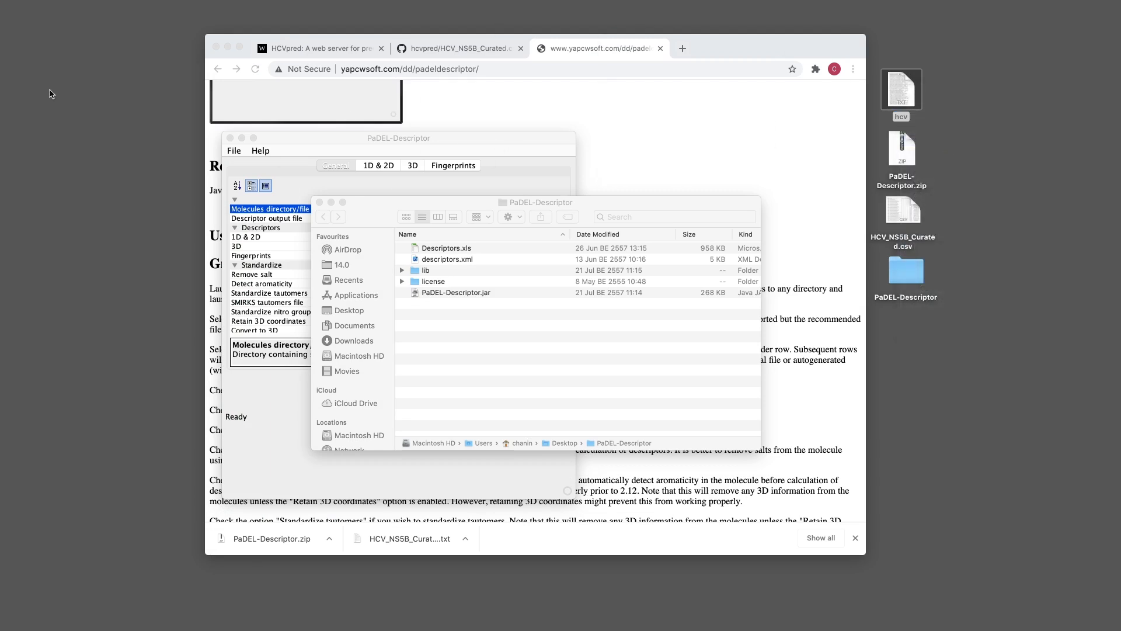
pyautogui.moveTo(0, 35); pyautogui.dragTo(558, 59)
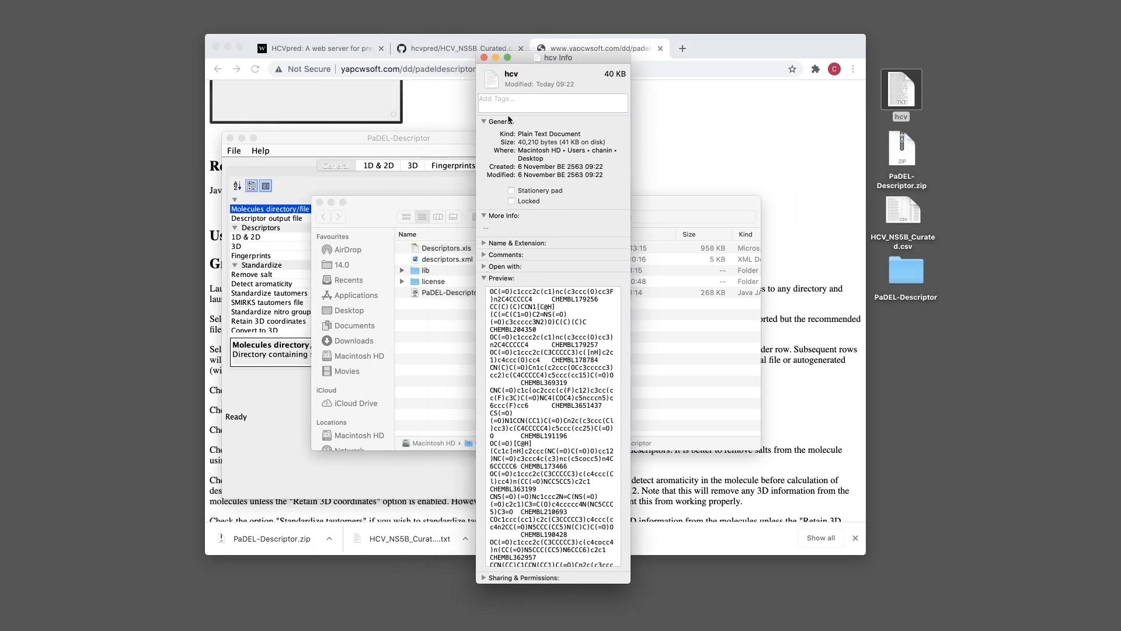
pyautogui.click(484, 279)
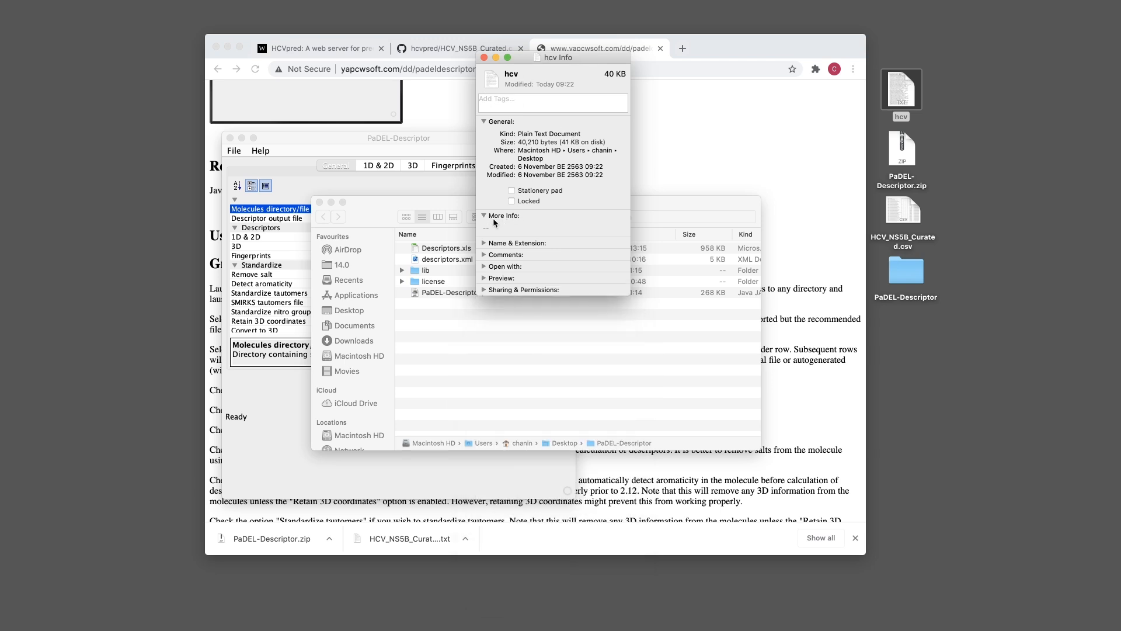
pyautogui.click(485, 243)
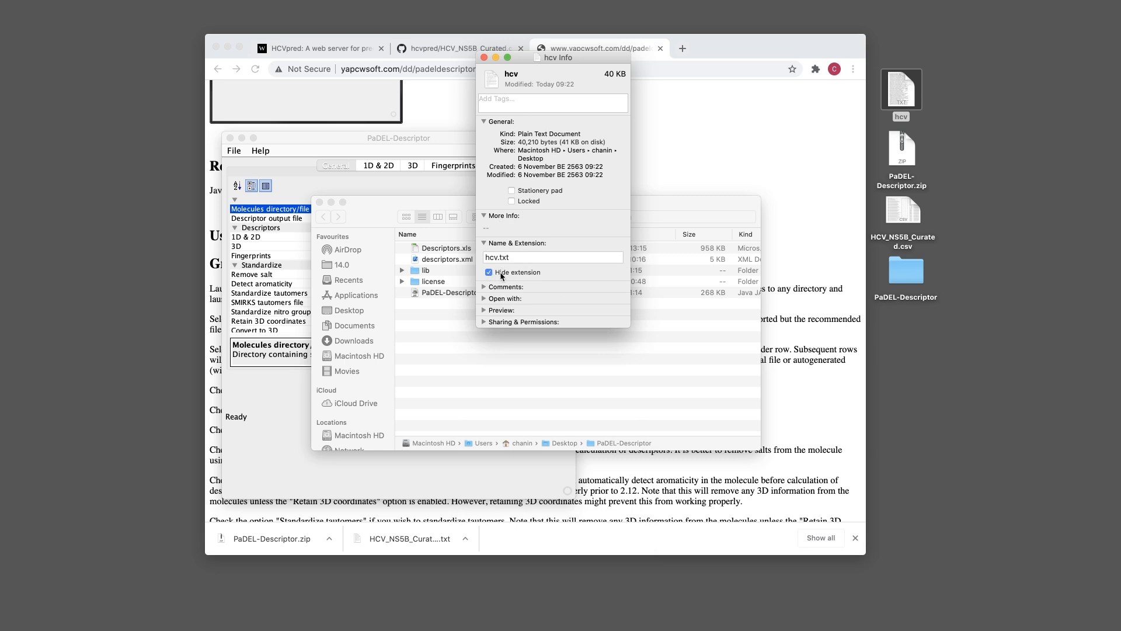
pyautogui.click(516, 273)
pyautogui.click(484, 57)
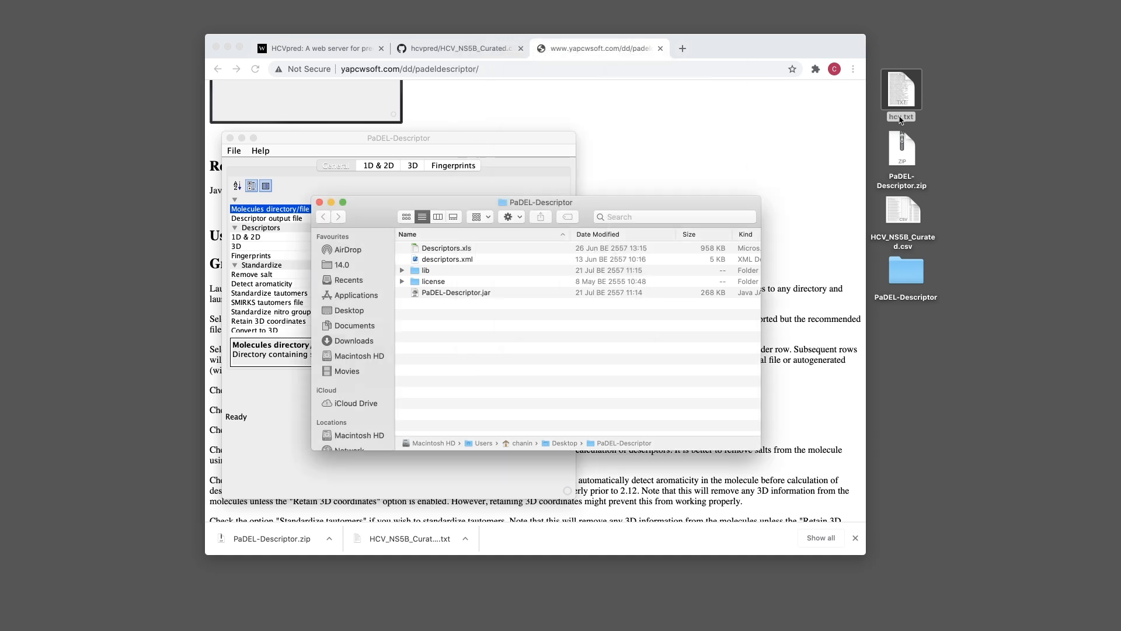
# Rename hcv.txt to hcv.smi and confirm using the .smi extension
pyautogui.rightClick(911, 120)
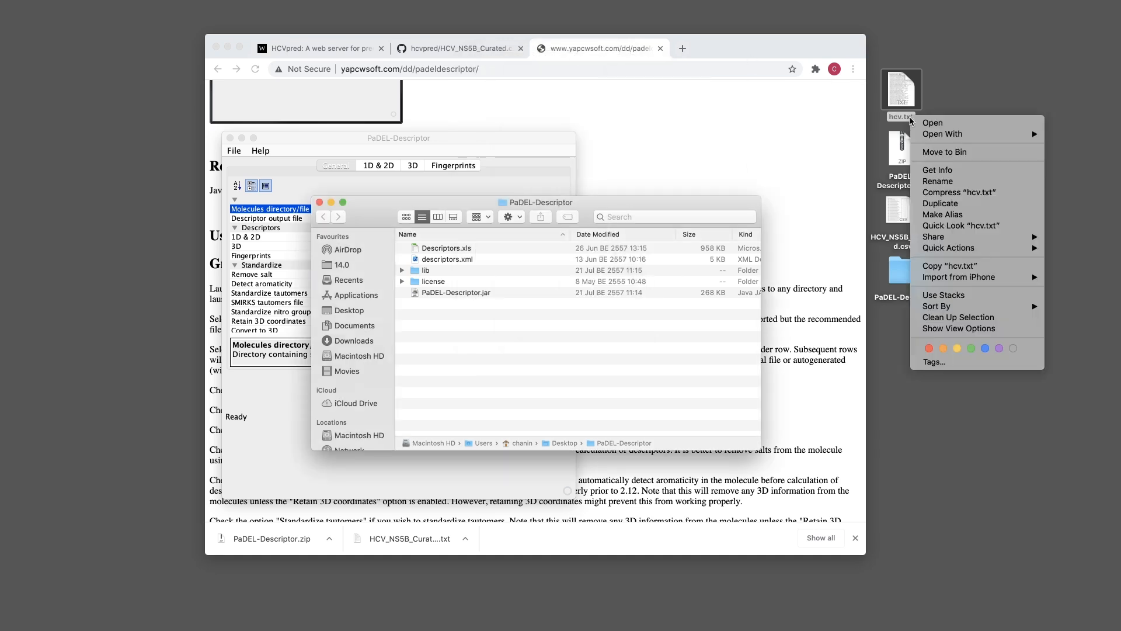
pyautogui.click(974, 181)
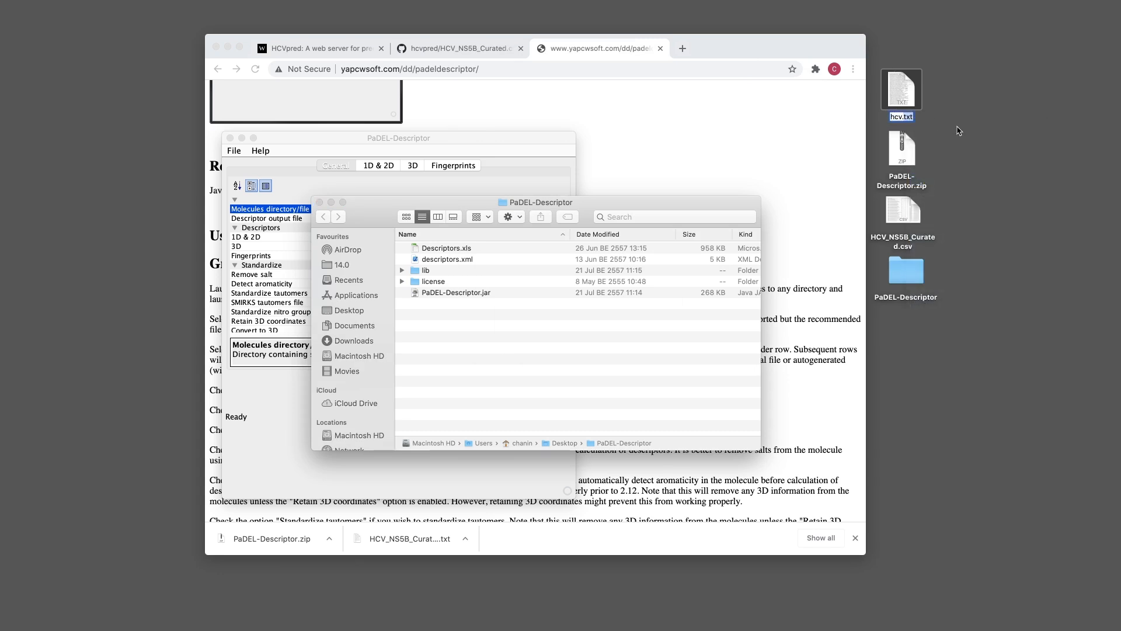
pyautogui.write('hcv.smi')
pyautogui.press('Return')
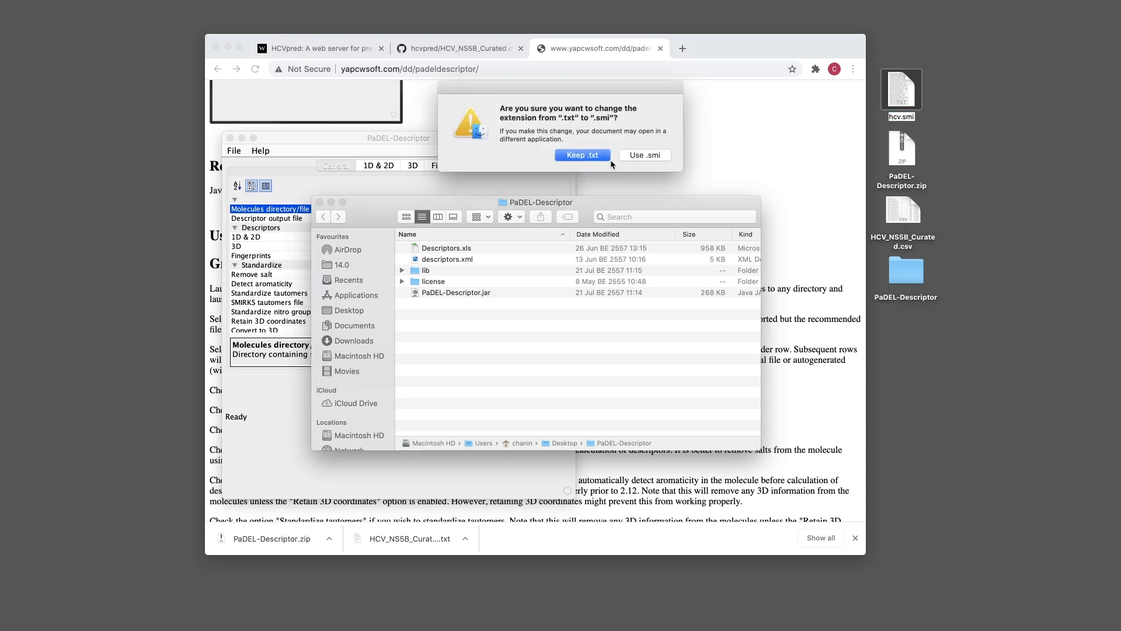
pyautogui.click(624, 157)
pyautogui.moveTo(487, 140); pyautogui.dragTo(678, 106)
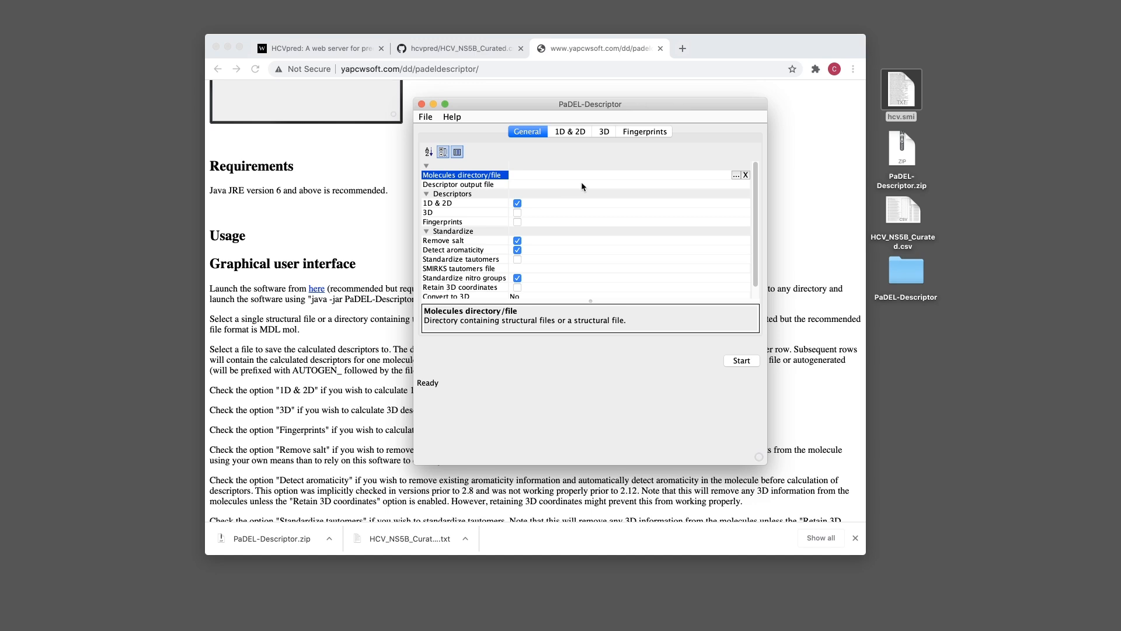
# Browse for the molecules directory, dismiss access prompts, and choose Desktop under Users > home folder
pyautogui.moveTo(555, 104)
pyautogui.mouseDown()
pyautogui.moveTo(527, 132)
pyautogui.moveTo(576, 94)
pyautogui.moveTo(568, 105)
pyautogui.mouseUp()
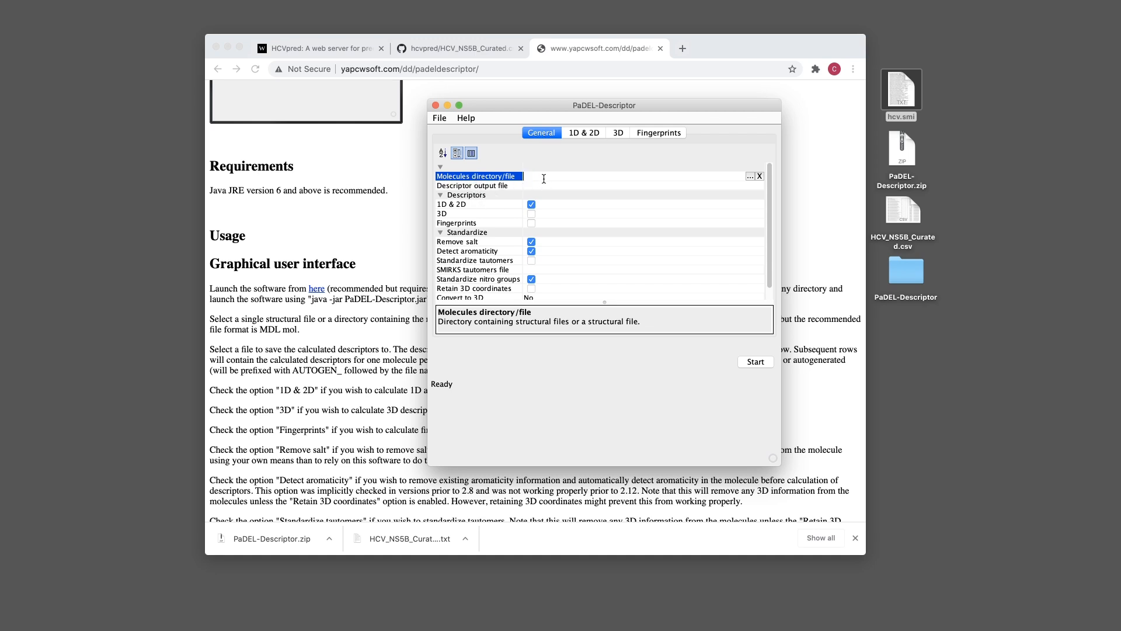
pyautogui.click(749, 176)
pyautogui.click(645, 155)
pyautogui.click(640, 156)
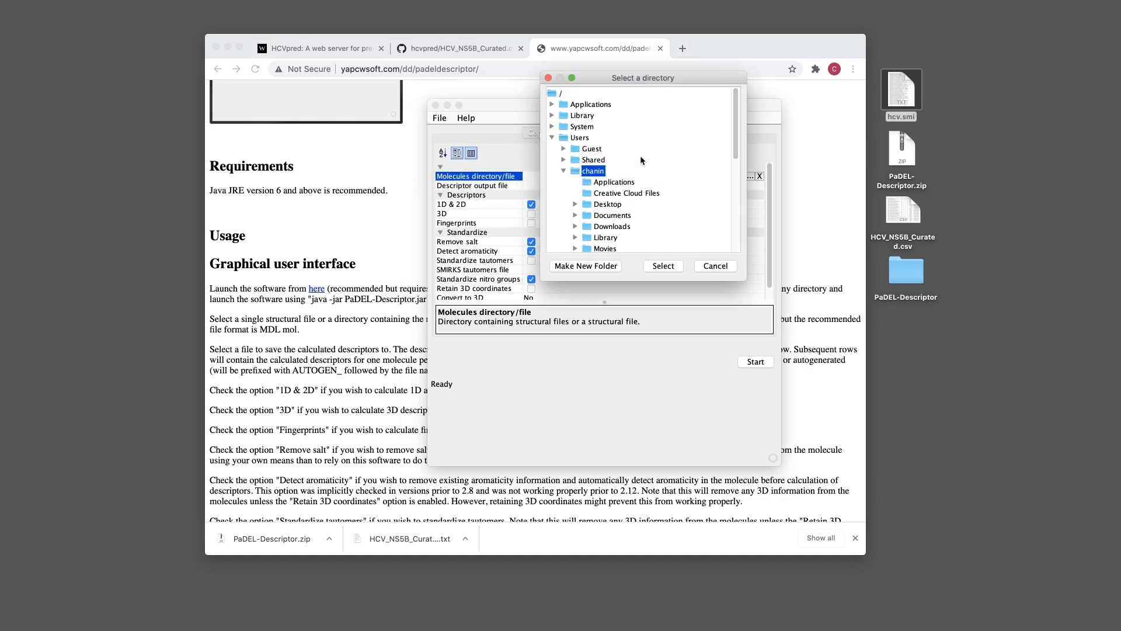
pyautogui.click(564, 171)
pyautogui.click(552, 139)
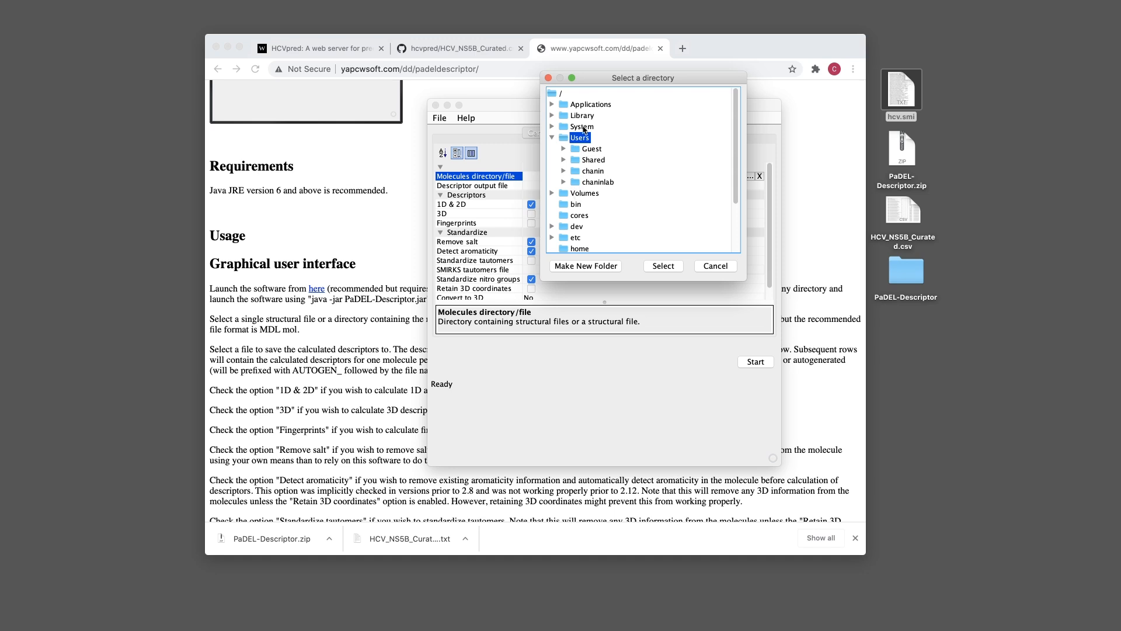
pyautogui.doubleClick(591, 172)
pyautogui.doubleClick(591, 171)
pyautogui.click(564, 171)
pyautogui.doubleClick(600, 204)
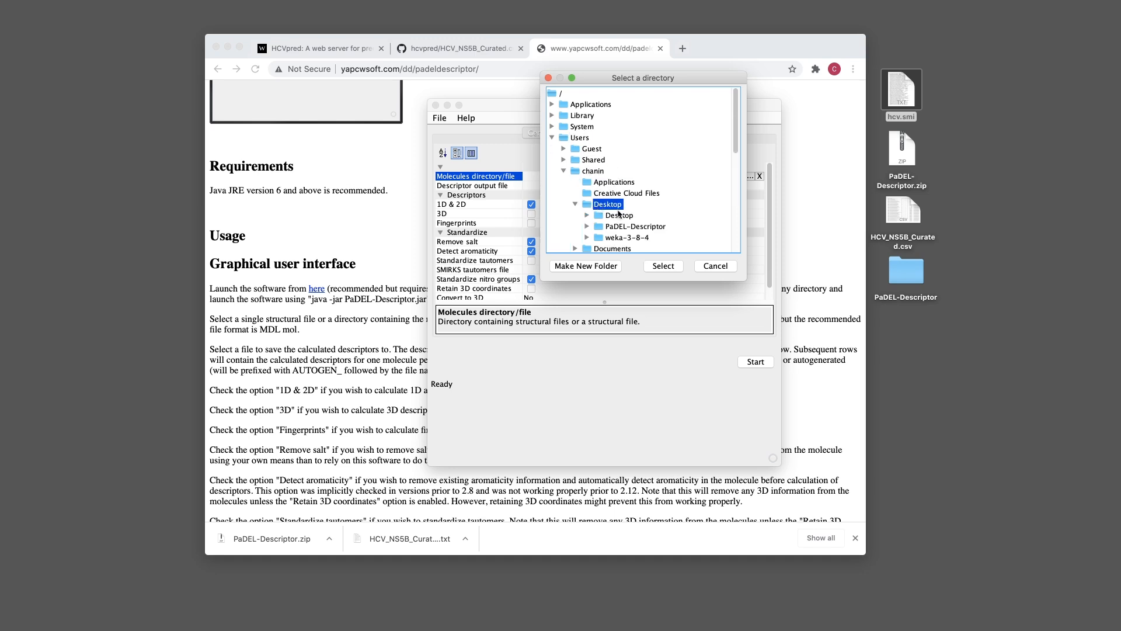
pyautogui.click(663, 266)
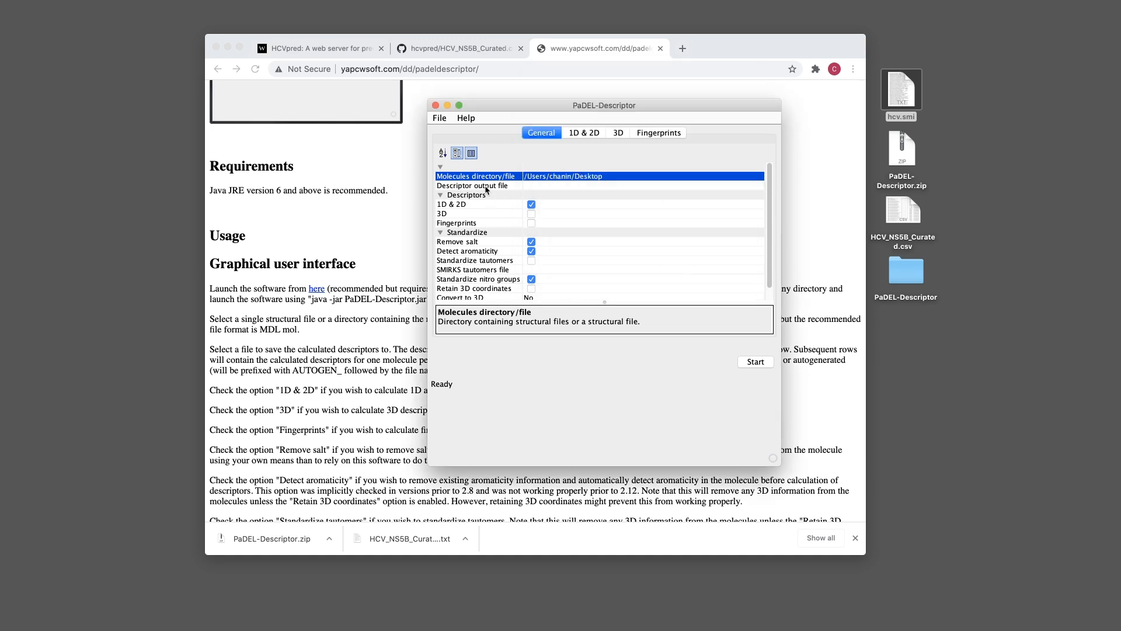
# Set output file descriptor.csv, uncheck 1D & 2D, check Fingerprints and Standardize tautomers
pyautogui.click(571, 188)
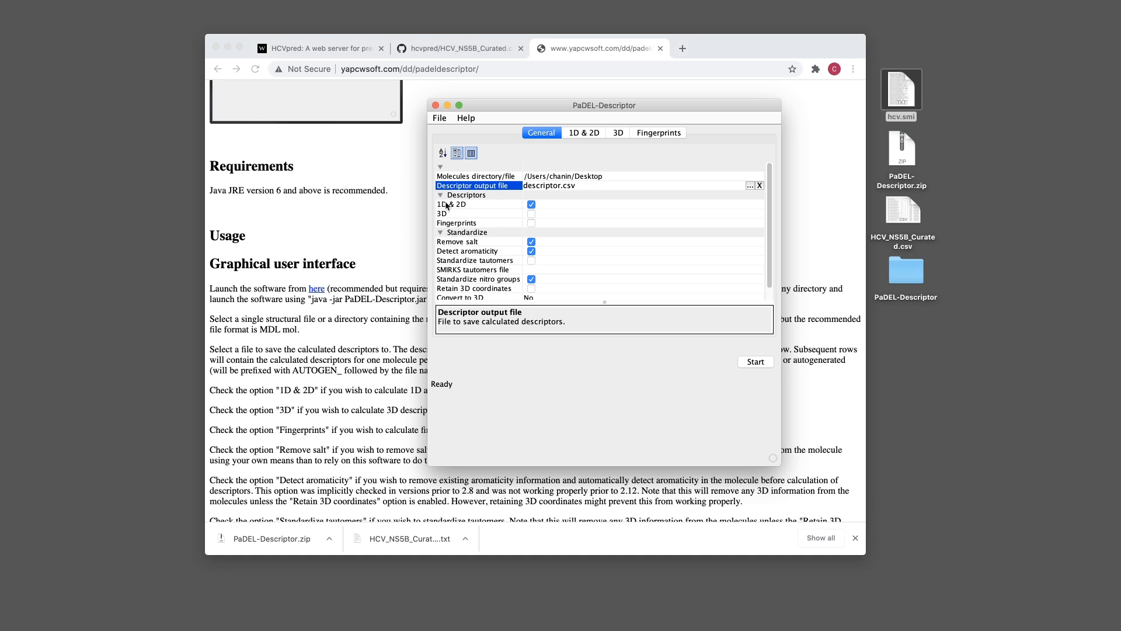
pyautogui.click(532, 206)
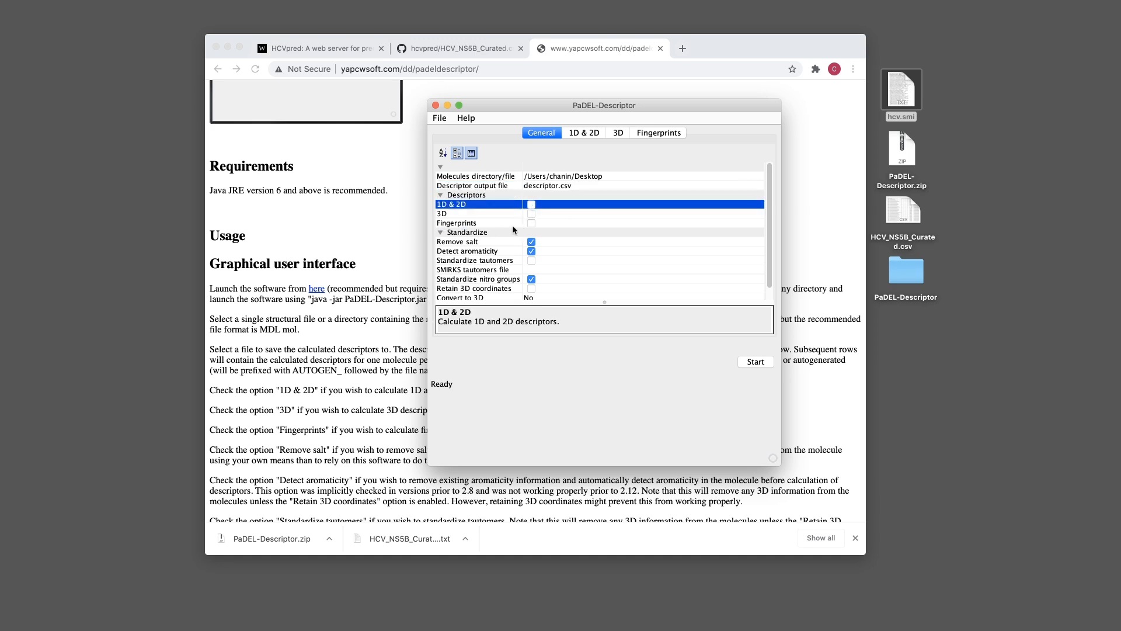
pyautogui.click(533, 224)
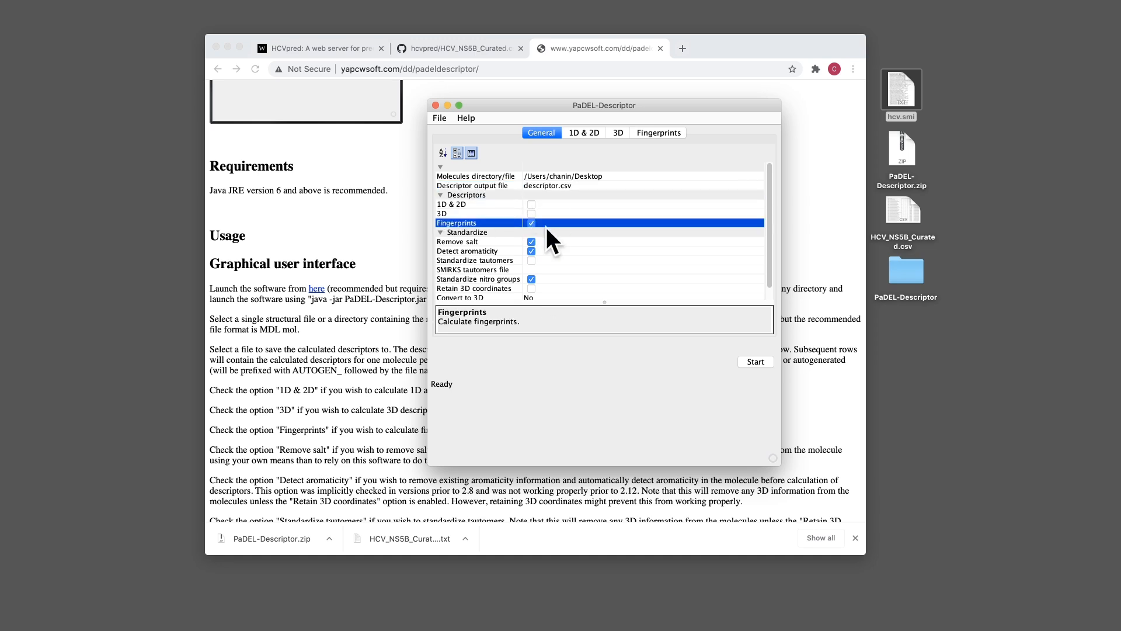
pyautogui.scroll(-1, 481, 236)
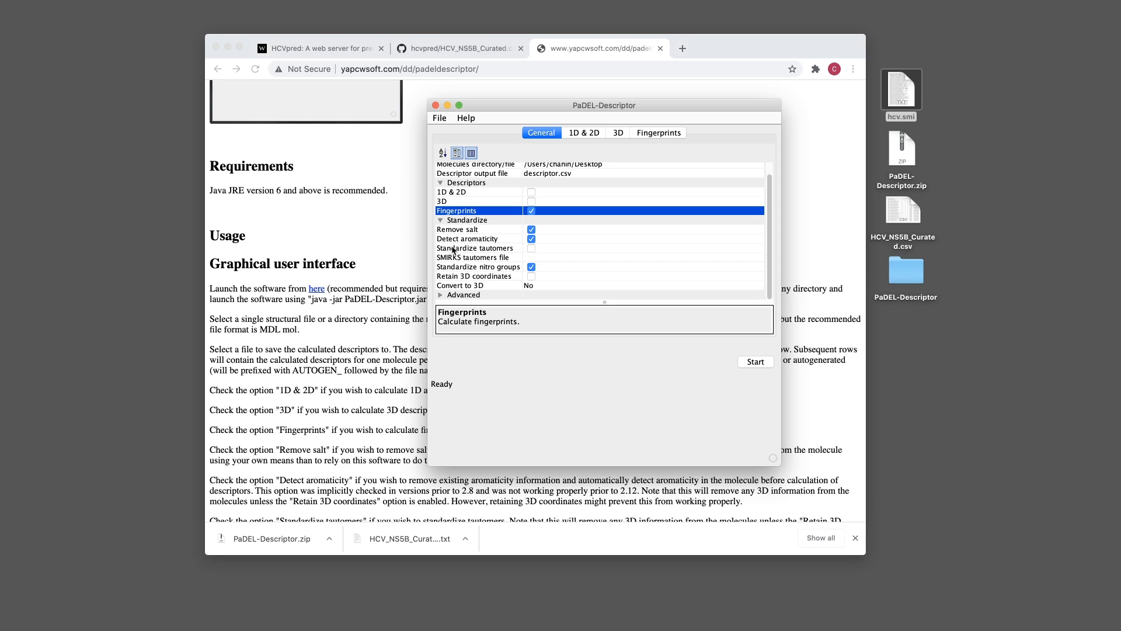
pyautogui.click(531, 249)
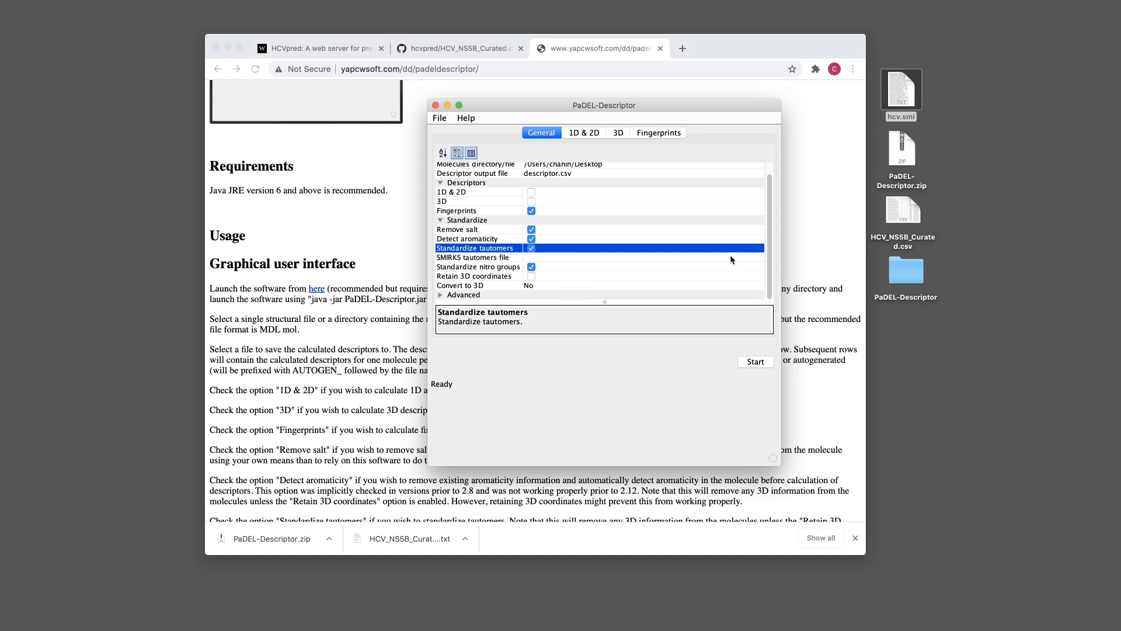
pyautogui.click(441, 295)
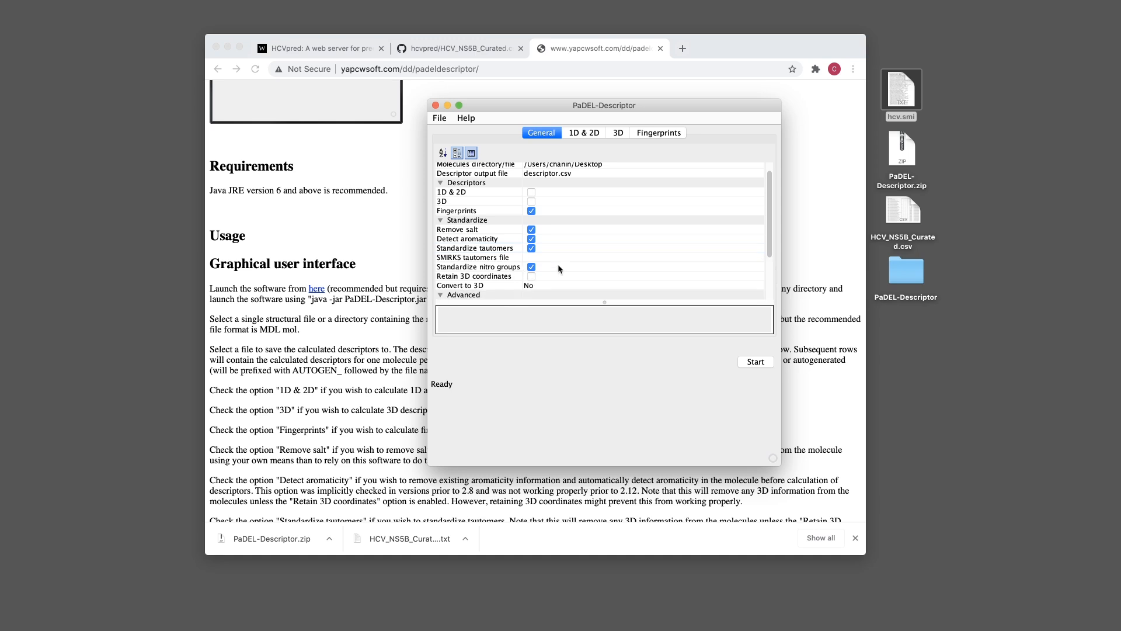
pyautogui.scroll(-3, 547, 273)
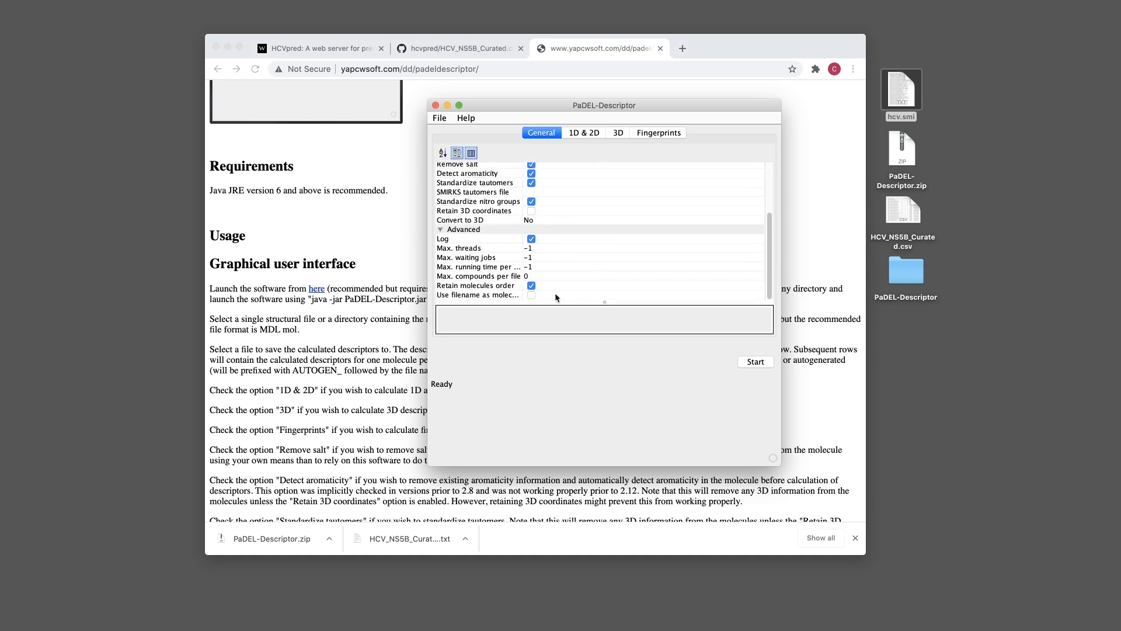
pyautogui.click(440, 229)
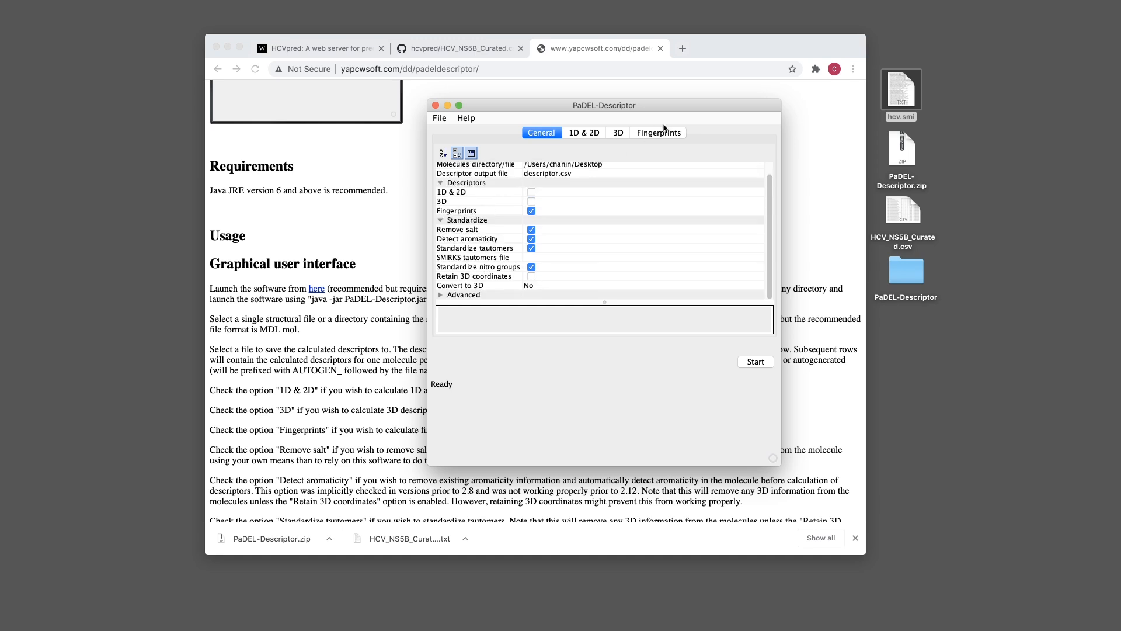
pyautogui.scroll(1, 627, 215)
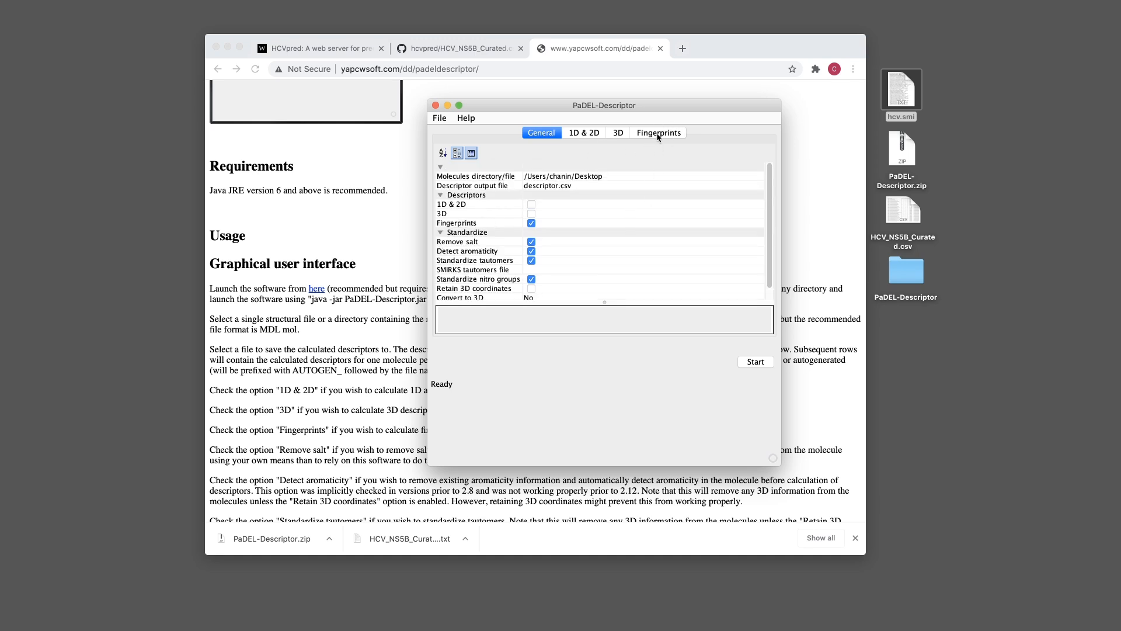
# Keep only PubchemFingerprinter checked, run the calculation, and acknowledge completion after 47.56 seconds
pyautogui.click(660, 138)
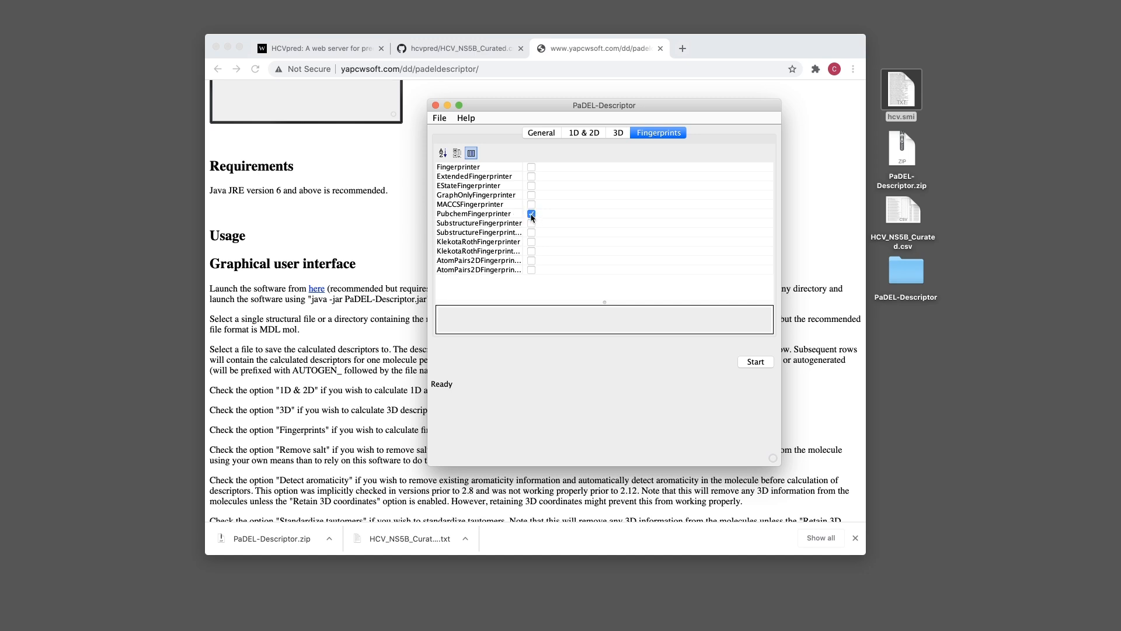
pyautogui.click(531, 214)
pyautogui.click(532, 223)
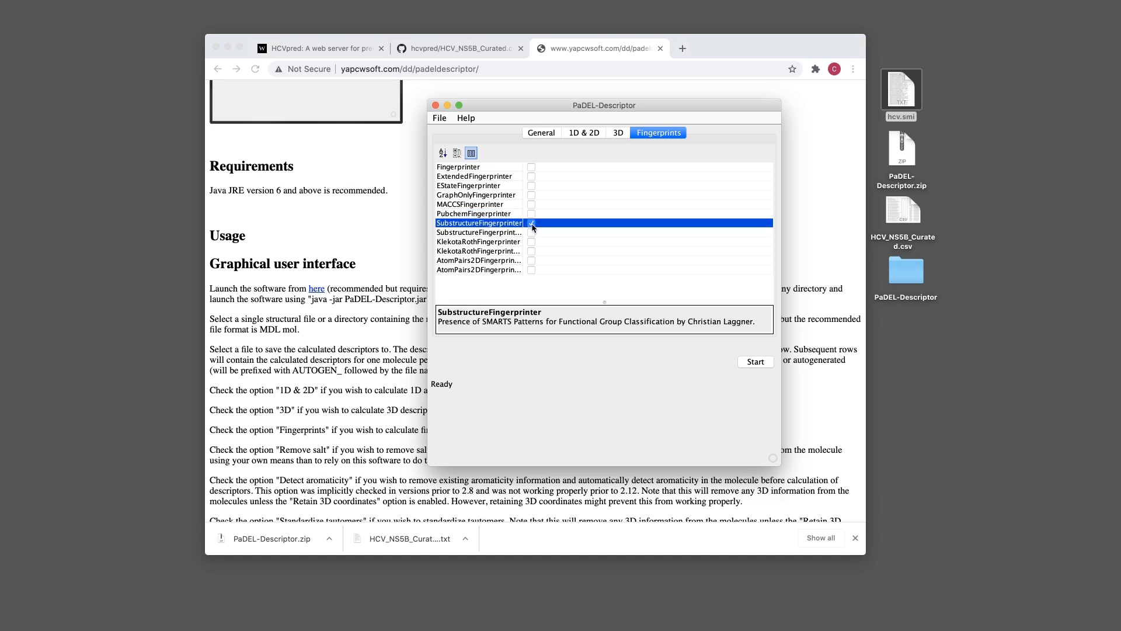
pyautogui.click(531, 214)
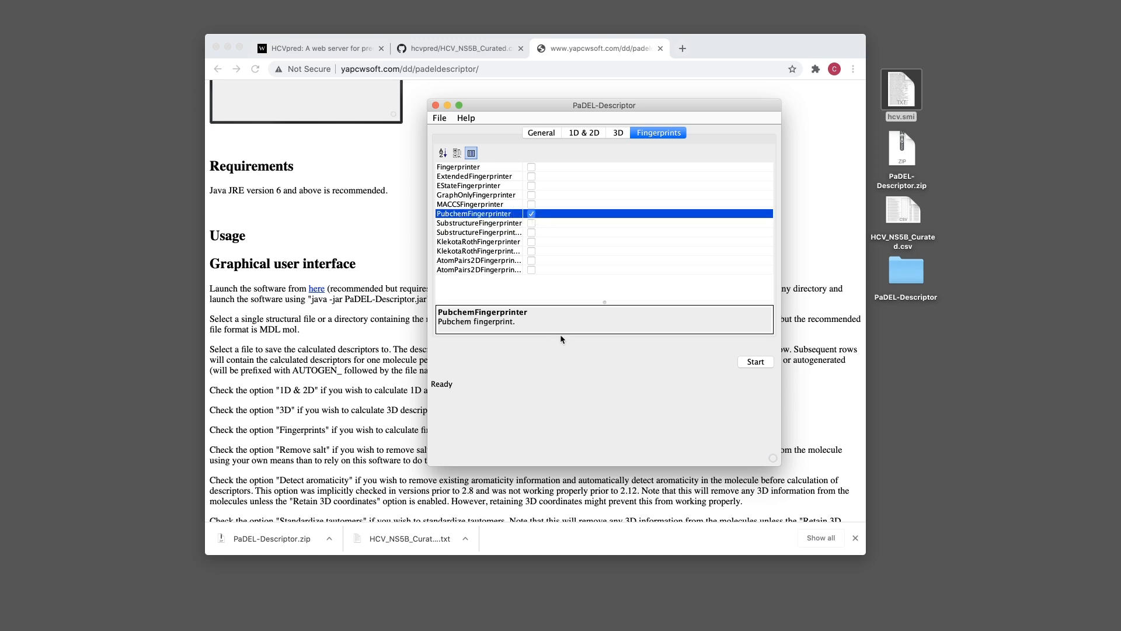
pyautogui.click(762, 363)
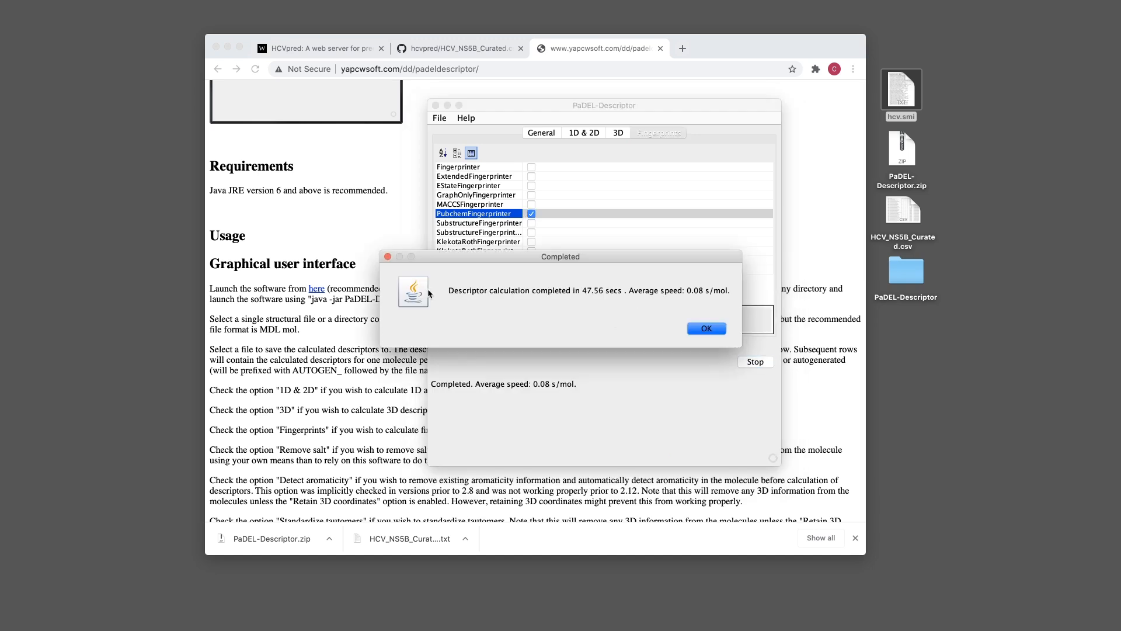
pyautogui.moveTo(608, 256); pyautogui.dragTo(602, 264)
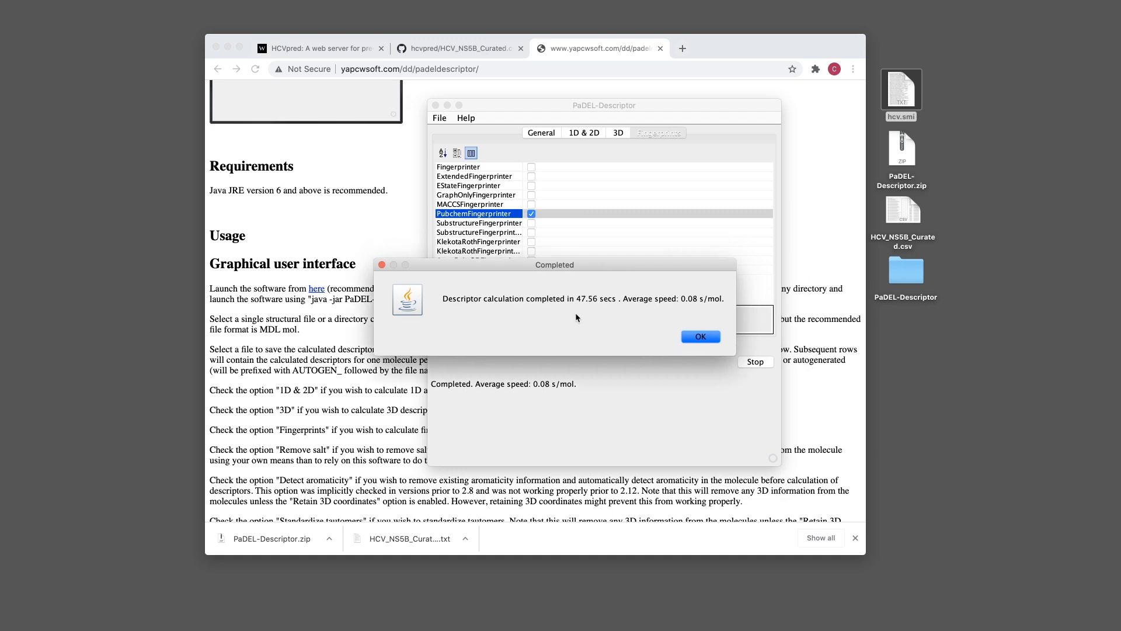
pyautogui.click(702, 338)
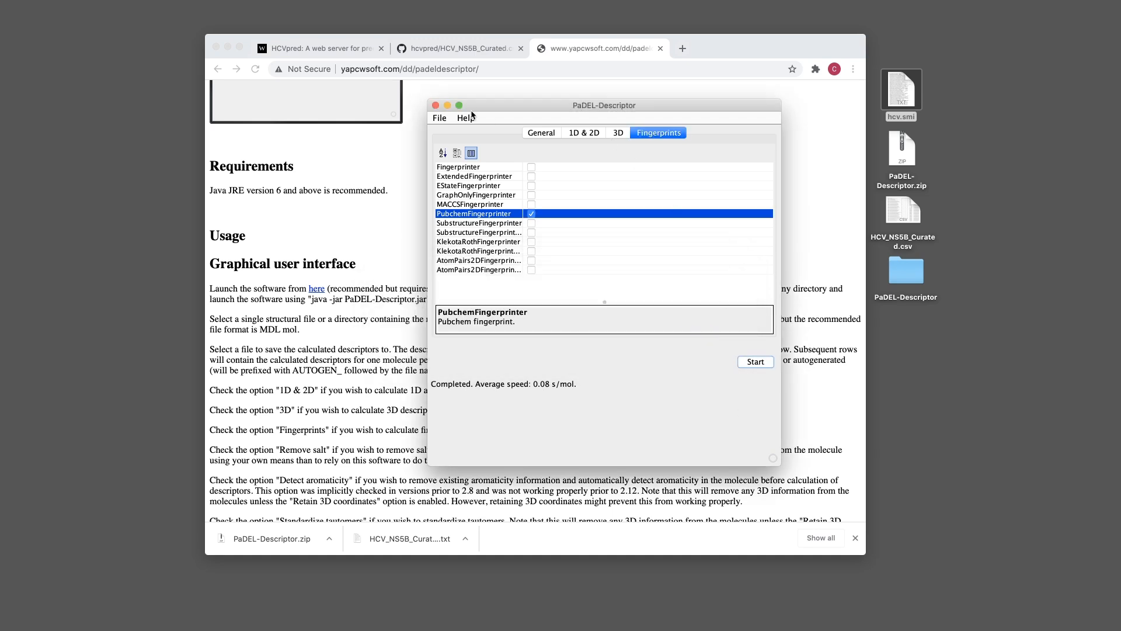
# Close PaDEL-Descriptor and clear the desktop file selection
pyautogui.moveTo(497, 104); pyautogui.dragTo(511, 117)
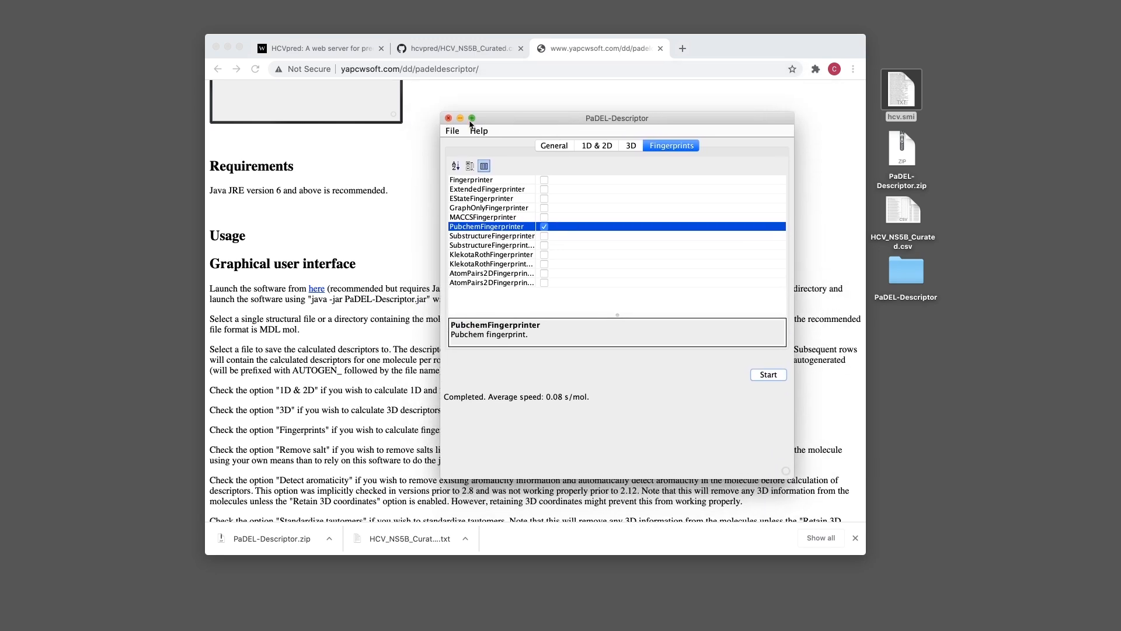
pyautogui.click(449, 118)
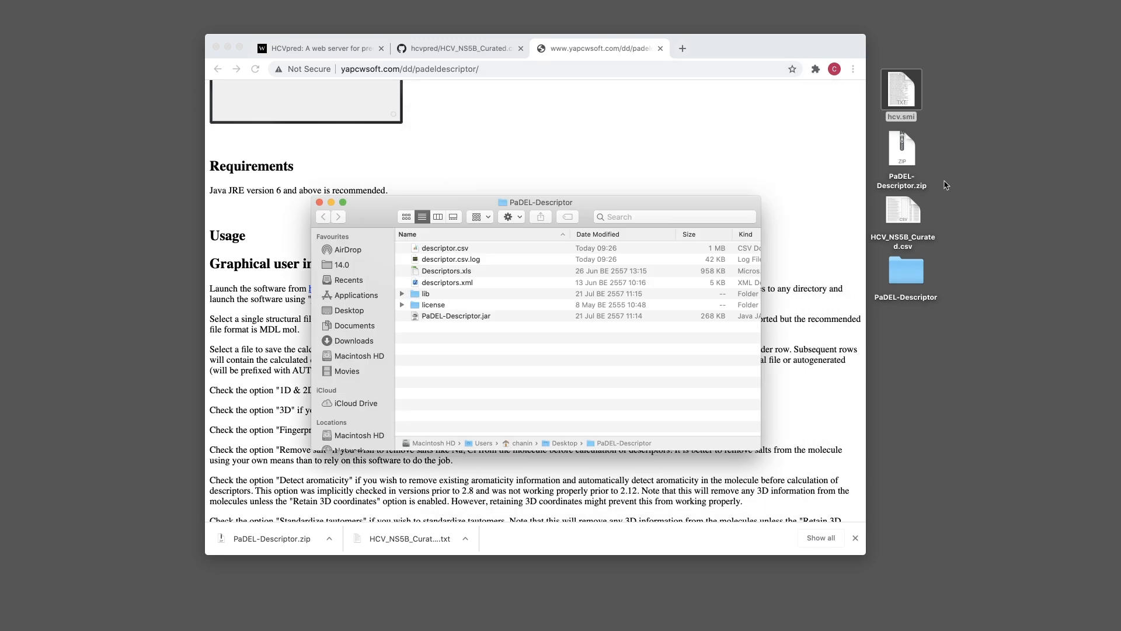
pyautogui.click(903, 211)
pyautogui.click(1036, 238)
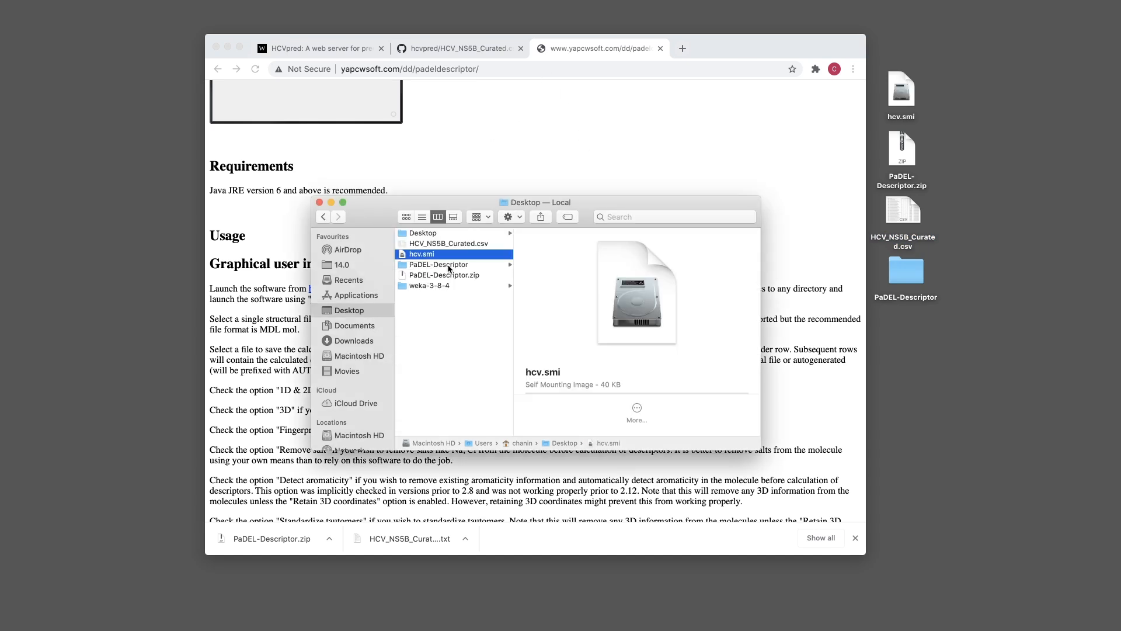
# Locate descriptor.csv in the PaDEL-Descriptor folder, drag it onto the desktop, and open it
pyautogui.click(450, 266)
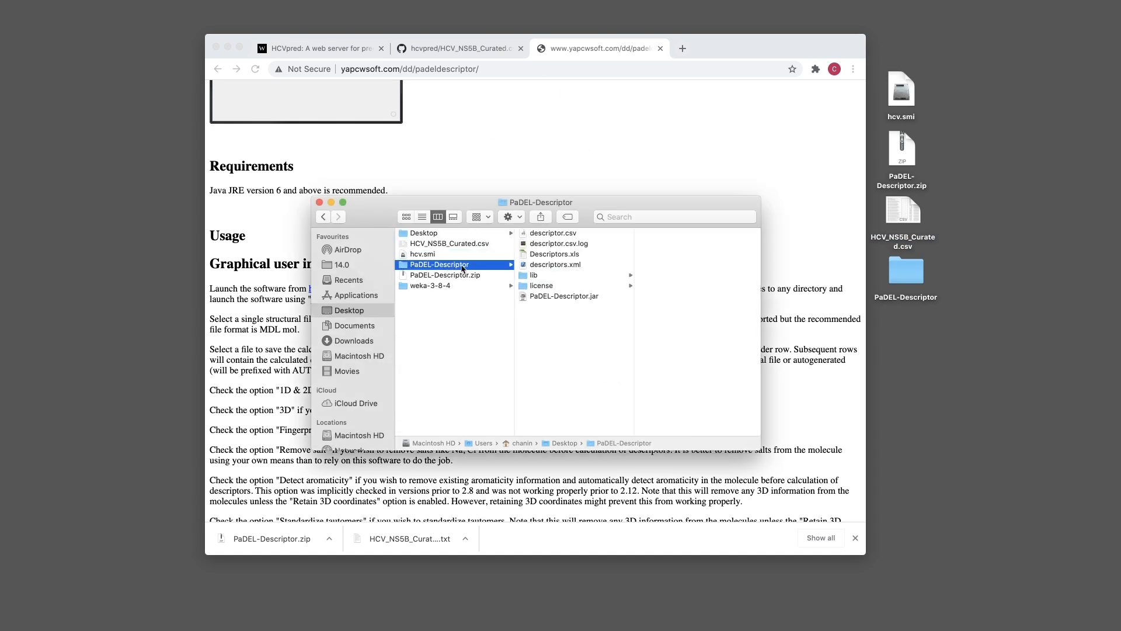
pyautogui.click(566, 235)
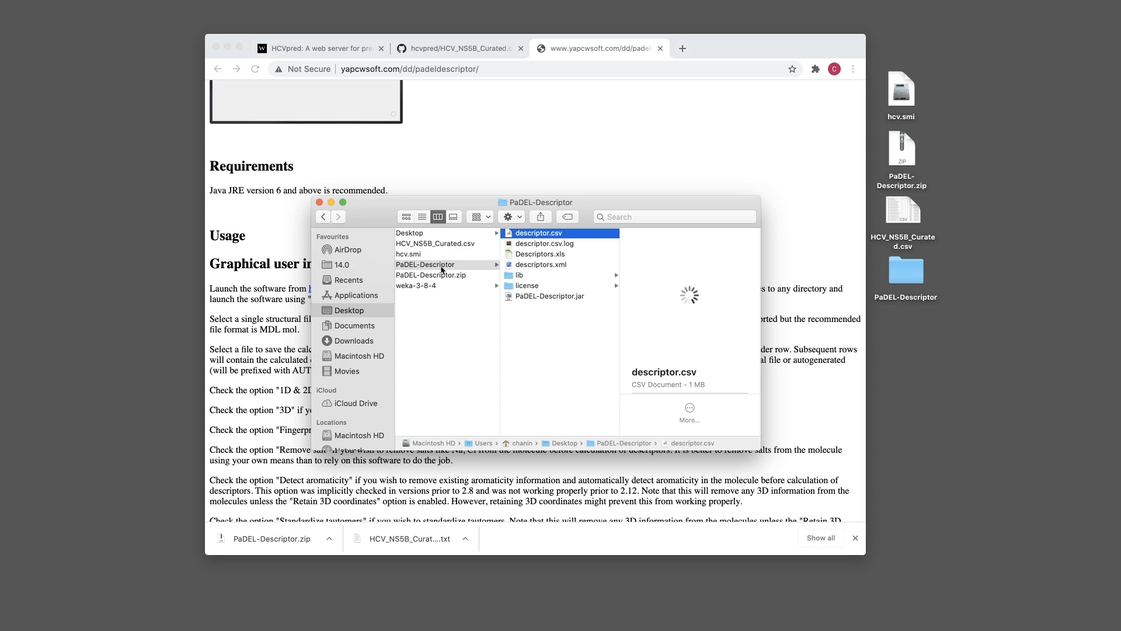
pyautogui.hscroll(-1, 537, 266)
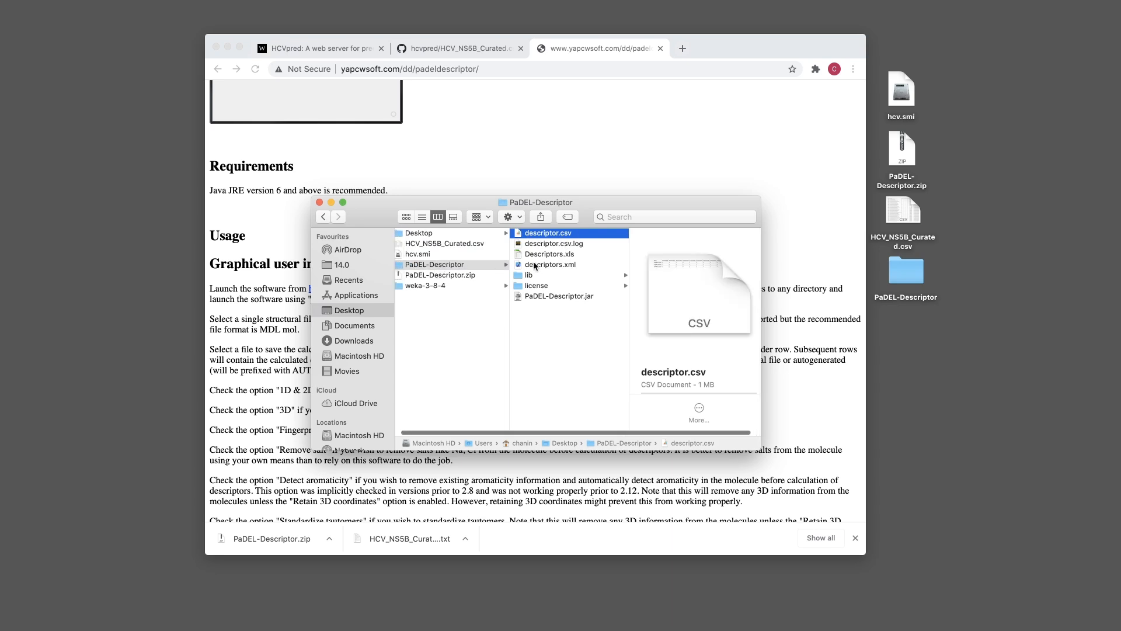
pyautogui.click(557, 245)
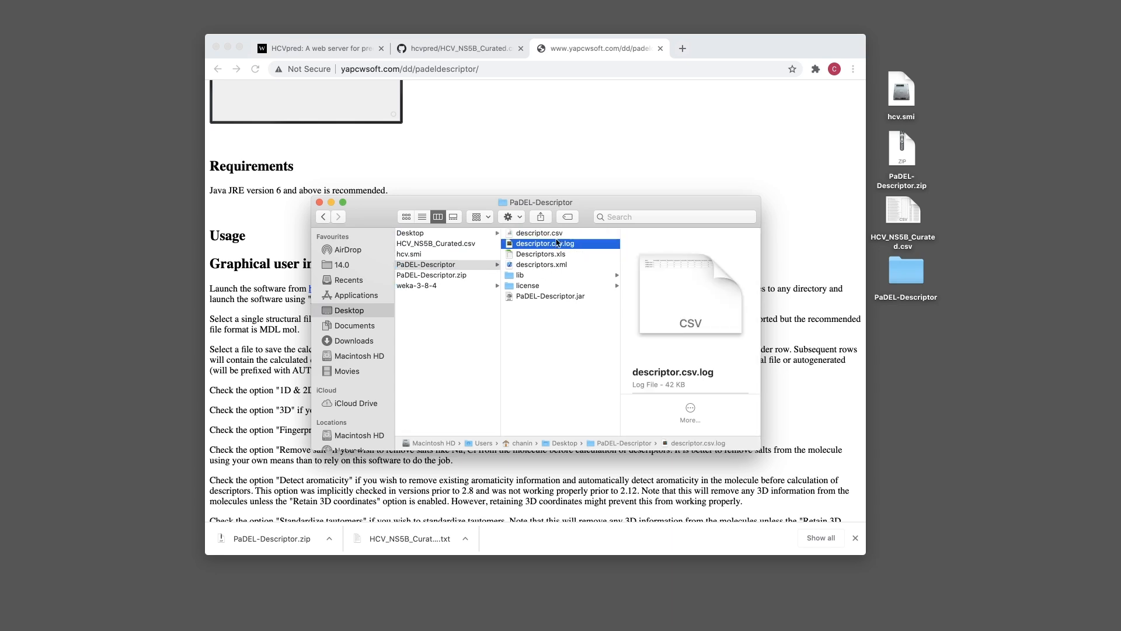
pyautogui.click(554, 234)
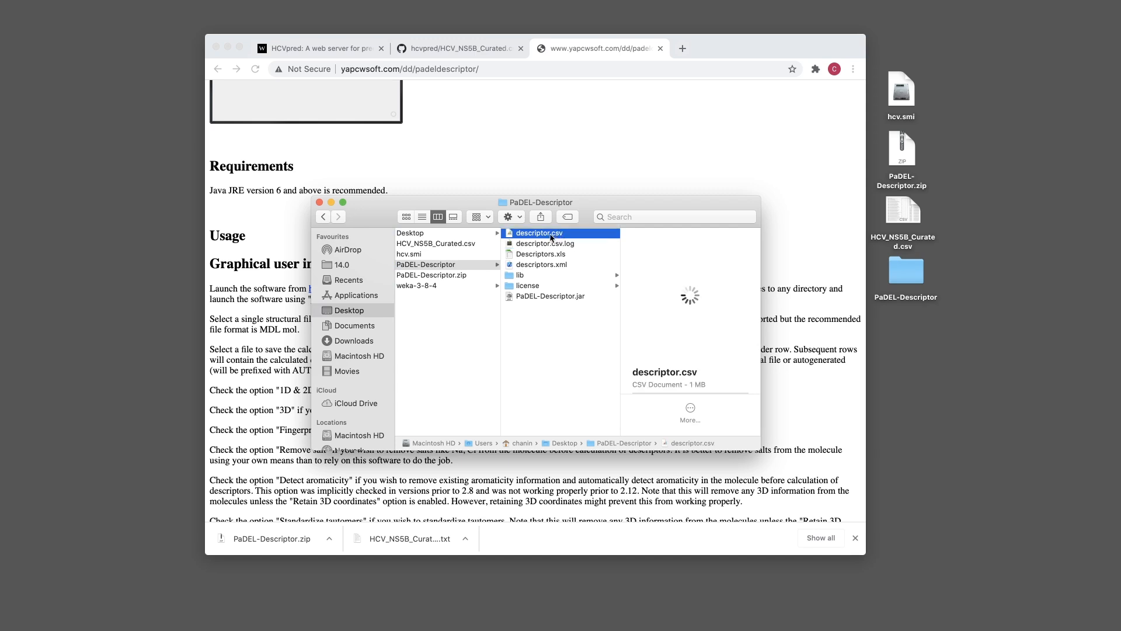
pyautogui.moveTo(538, 236); pyautogui.dragTo(911, 339)
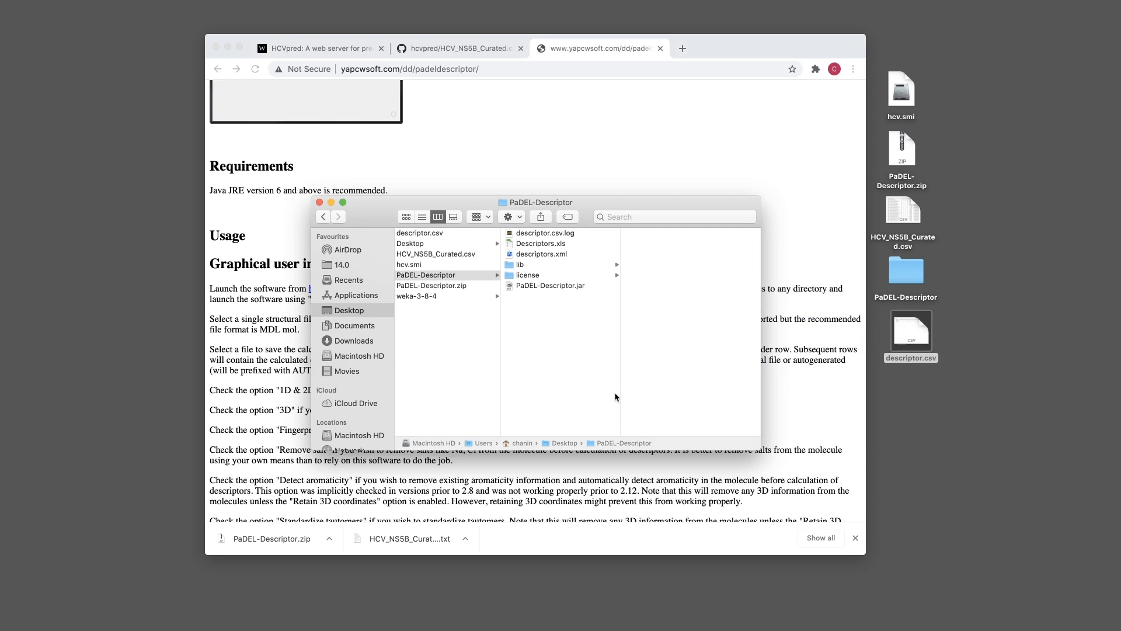
pyautogui.doubleClick(892, 339)
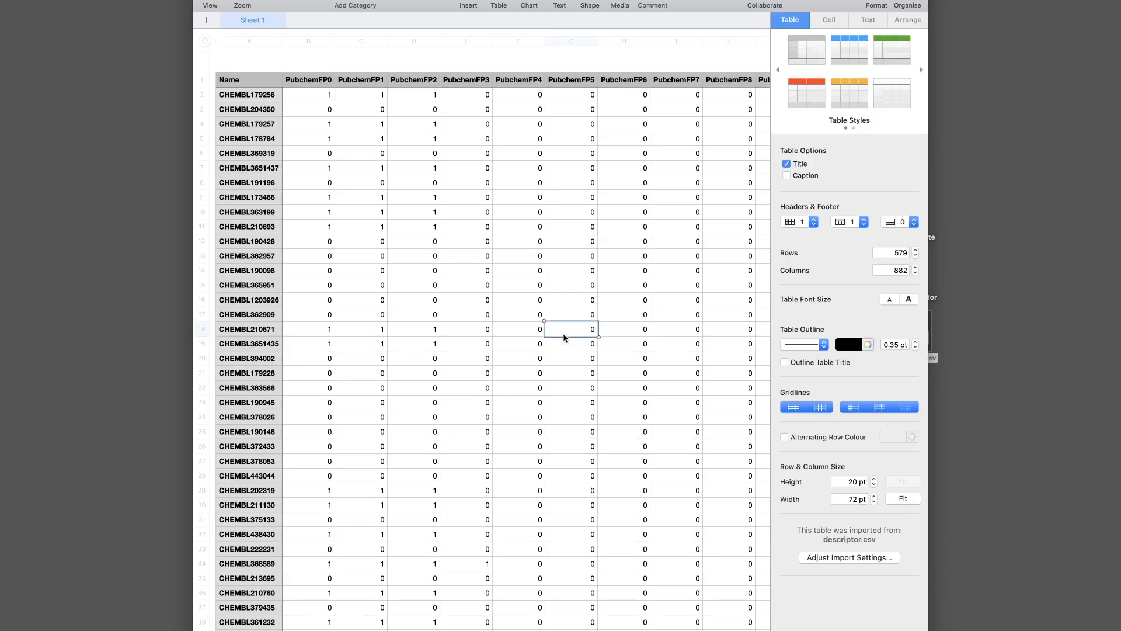
pyautogui.click(563, 333)
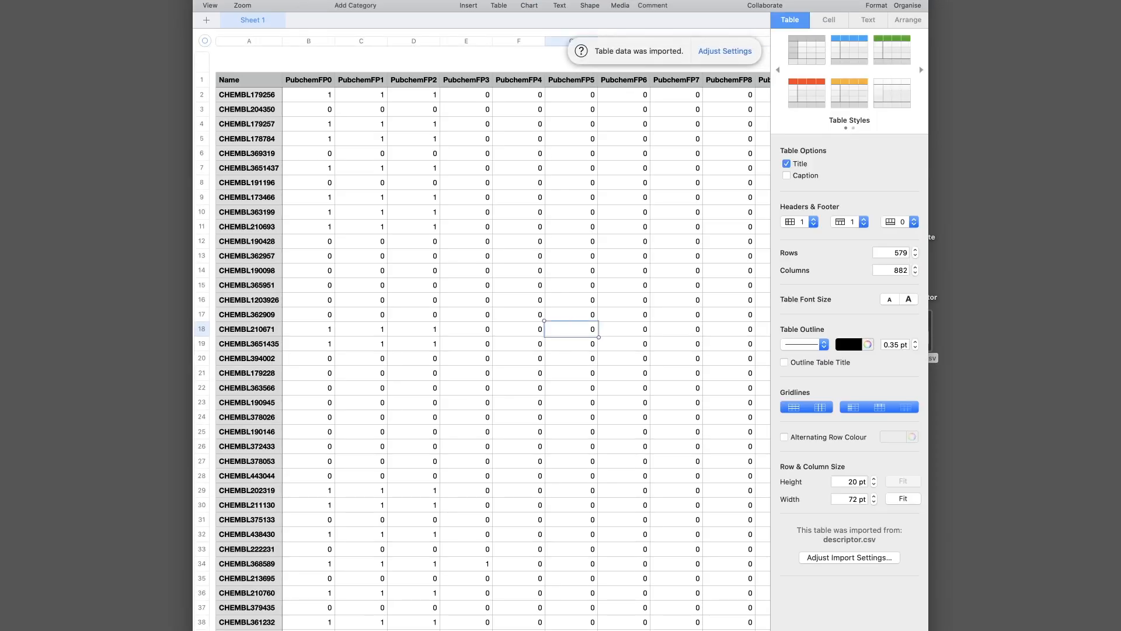
pyautogui.moveTo(194, 0); pyautogui.dragTo(300, 125)
pyautogui.moveTo(480, 144); pyautogui.dragTo(389, 43)
pyautogui.moveTo(835, 25); pyautogui.dragTo(822, 49)
pyautogui.hscroll(10, 420, 210)
pyautogui.hscroll(-10, 421, 210)
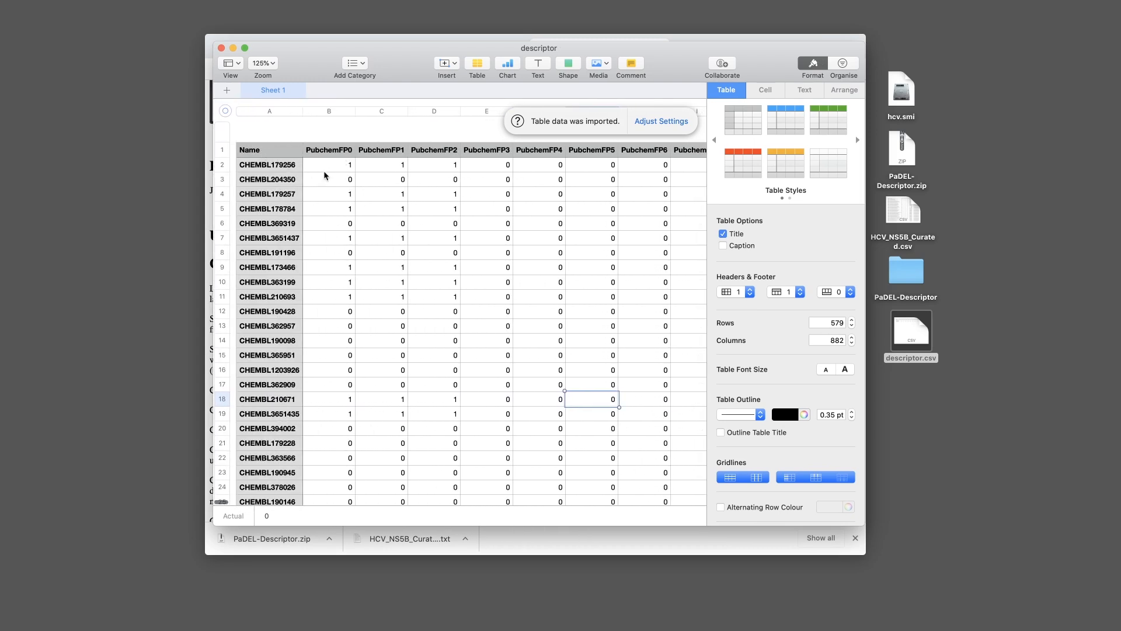
pyautogui.click(328, 170)
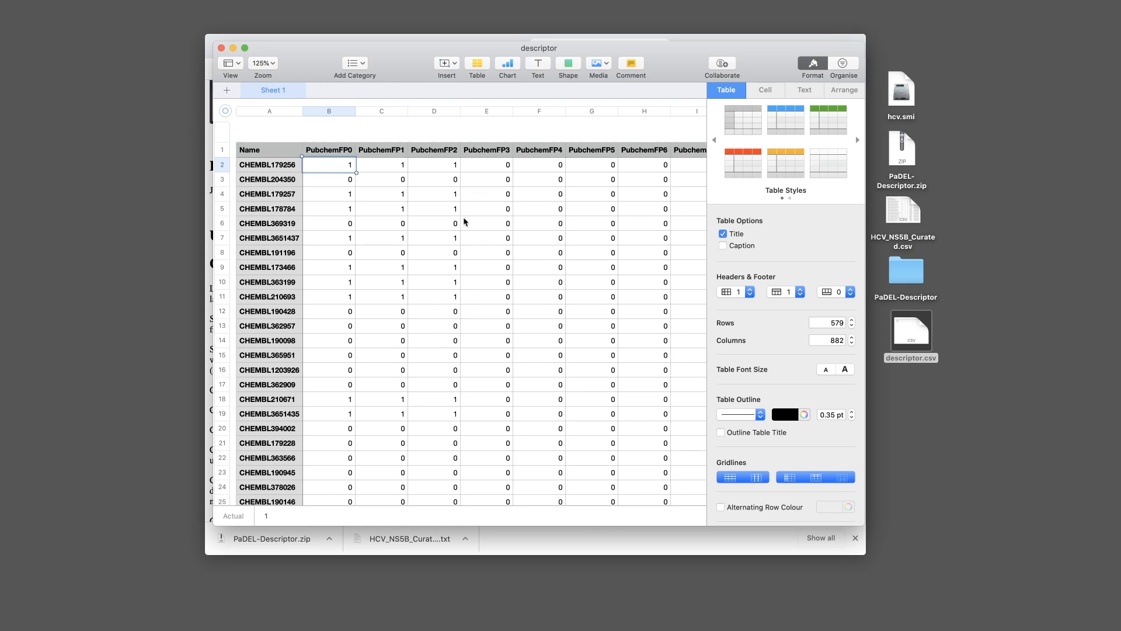
pyautogui.press('super+q')
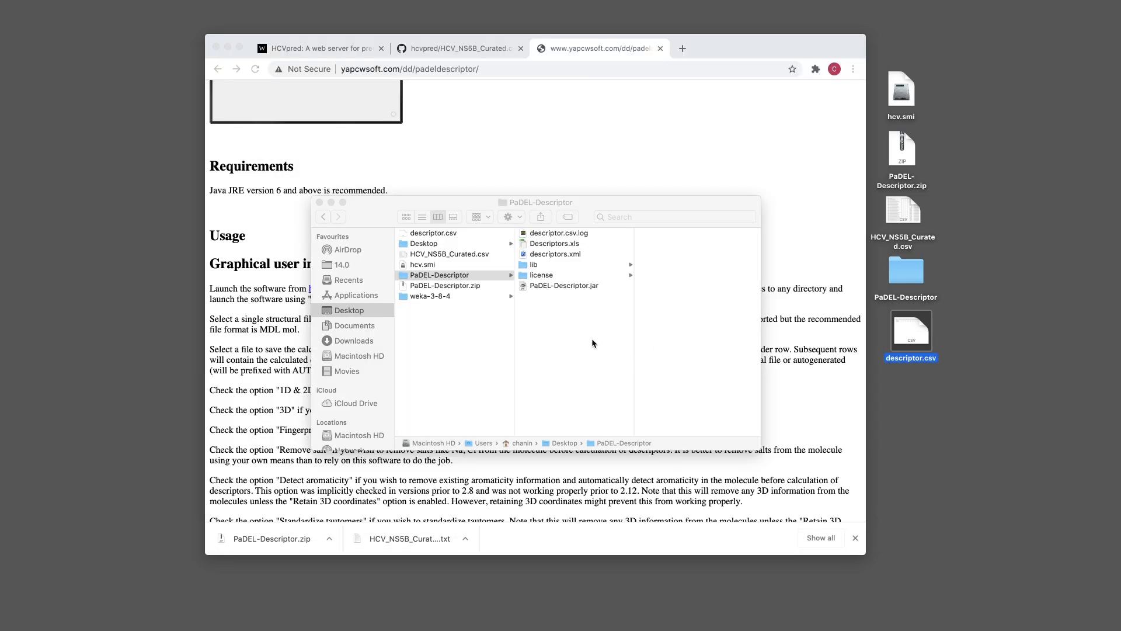
# Open descriptor.csv from the desktop with Microsoft Excel via Open With, then select its header row
pyautogui.moveTo(915, 330); pyautogui.dragTo(911, 325)
pyautogui.click(961, 338)
pyautogui.rightClick(914, 329)
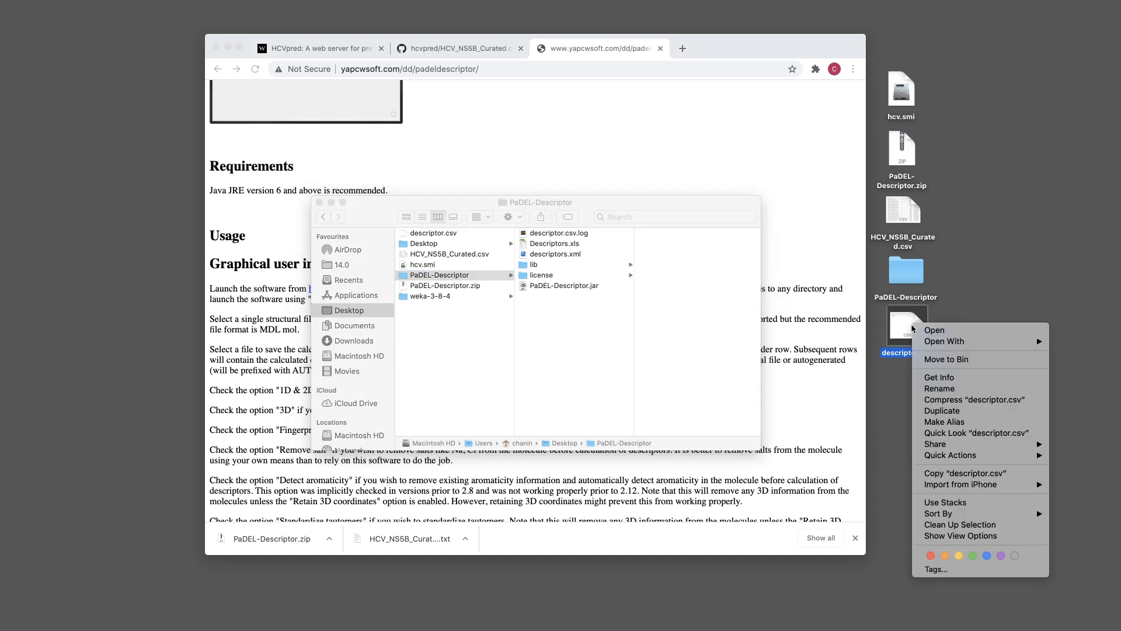
pyautogui.moveTo(984, 344)
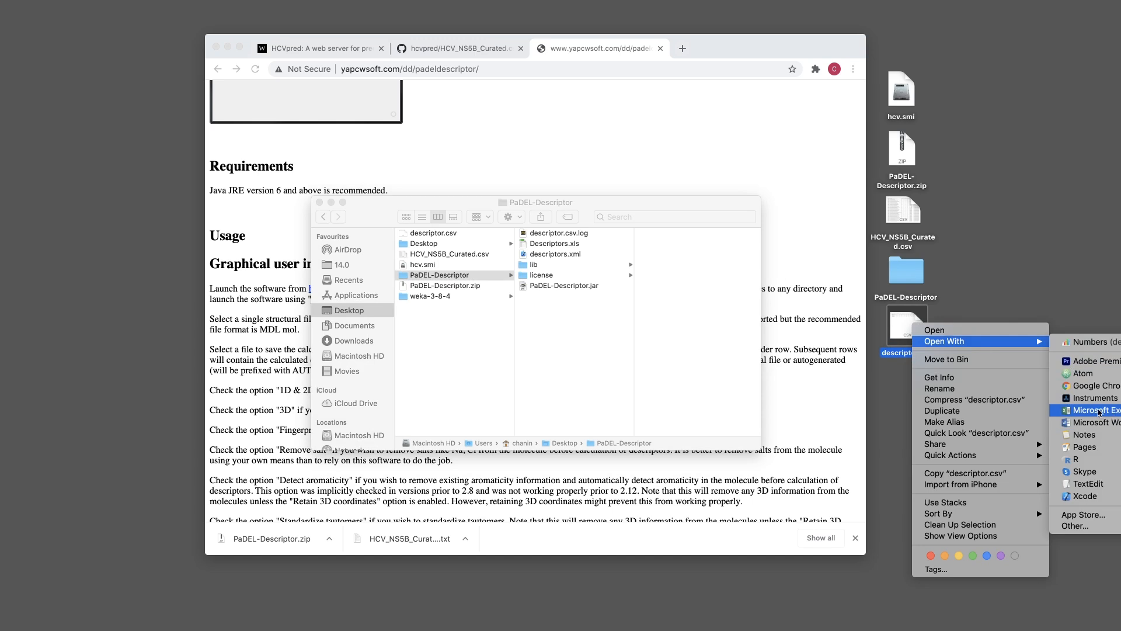
pyautogui.click(1085, 411)
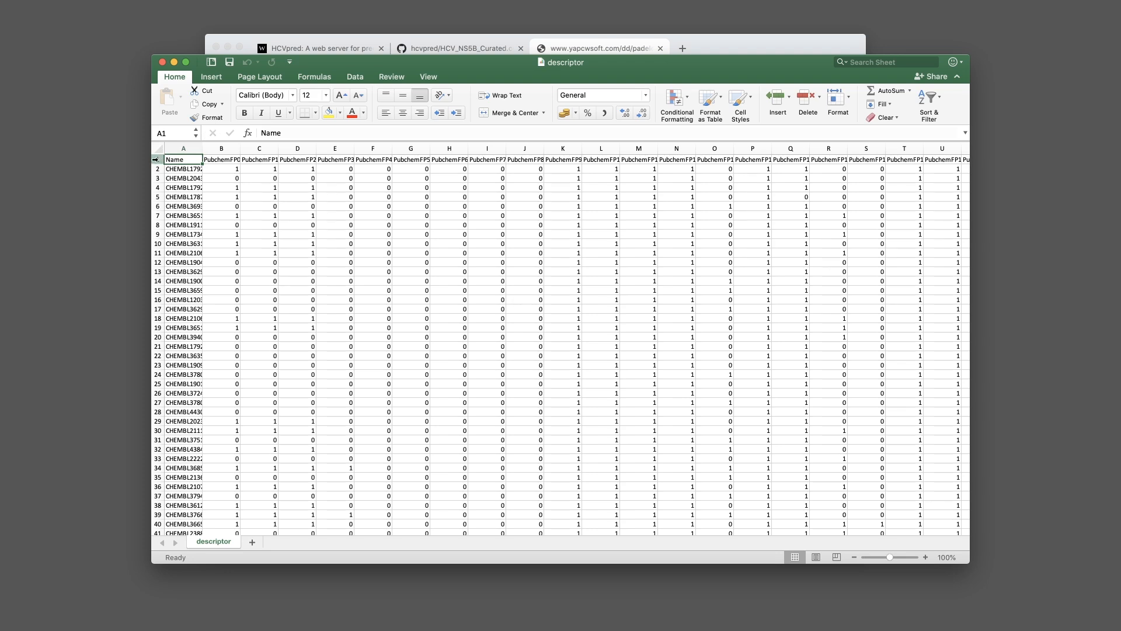
pyautogui.click(156, 160)
# Copy the row-1 fingerprint names, narrow the descriptor window, and create blank workbook Book1
pyautogui.rightClick(156, 164)
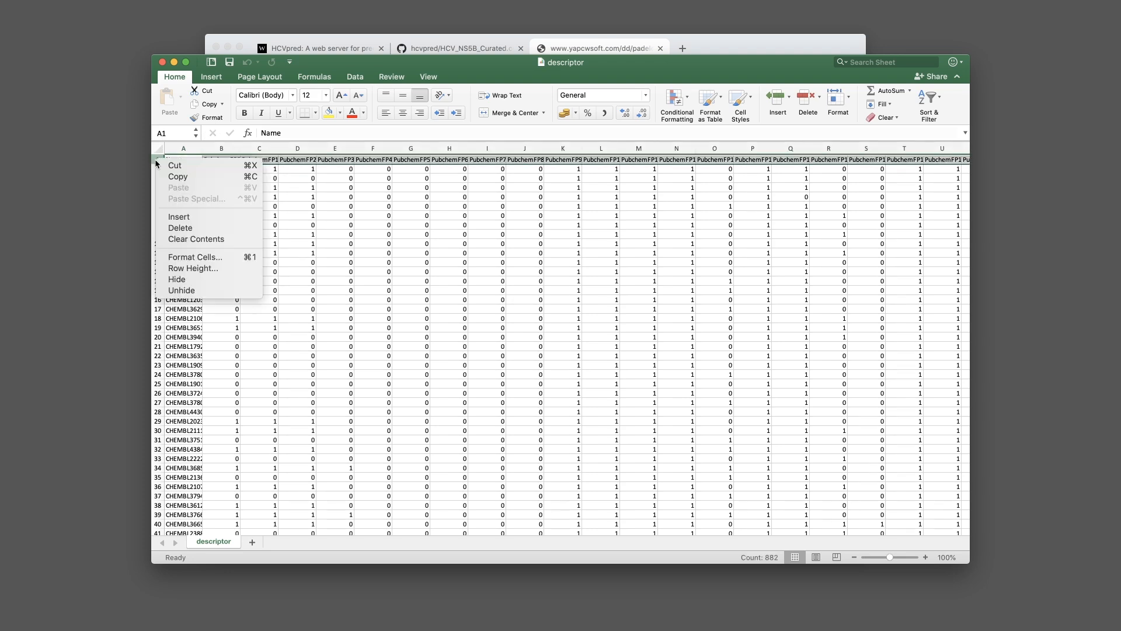
pyautogui.click(192, 177)
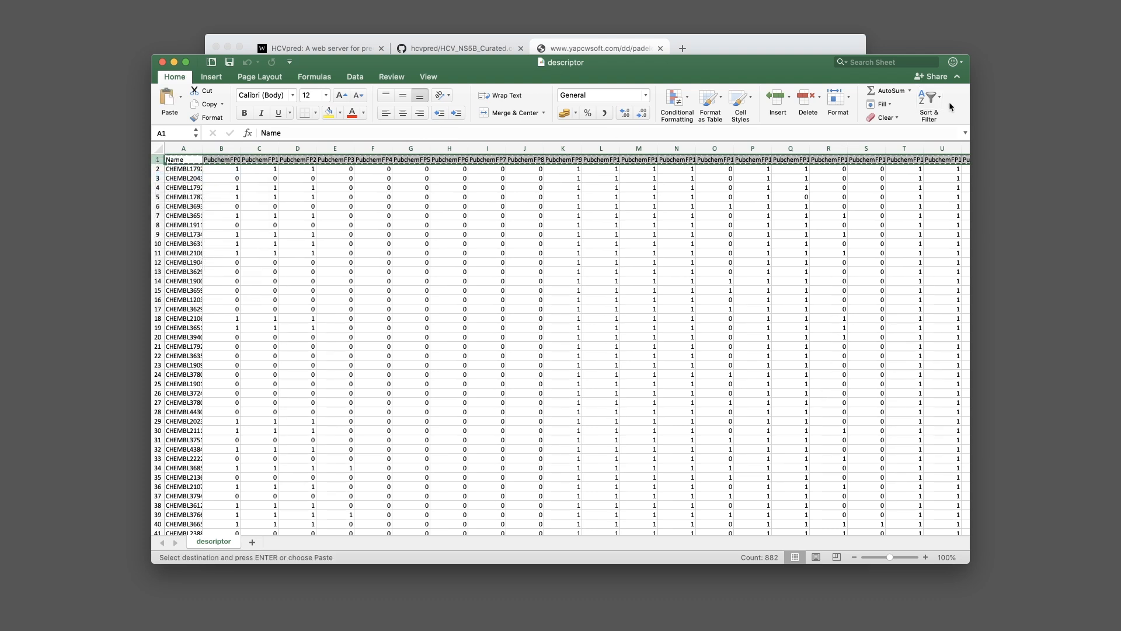
pyautogui.moveTo(970, 107); pyautogui.dragTo(854, 108)
pyautogui.moveTo(702, 77); pyautogui.dragTo(731, 60)
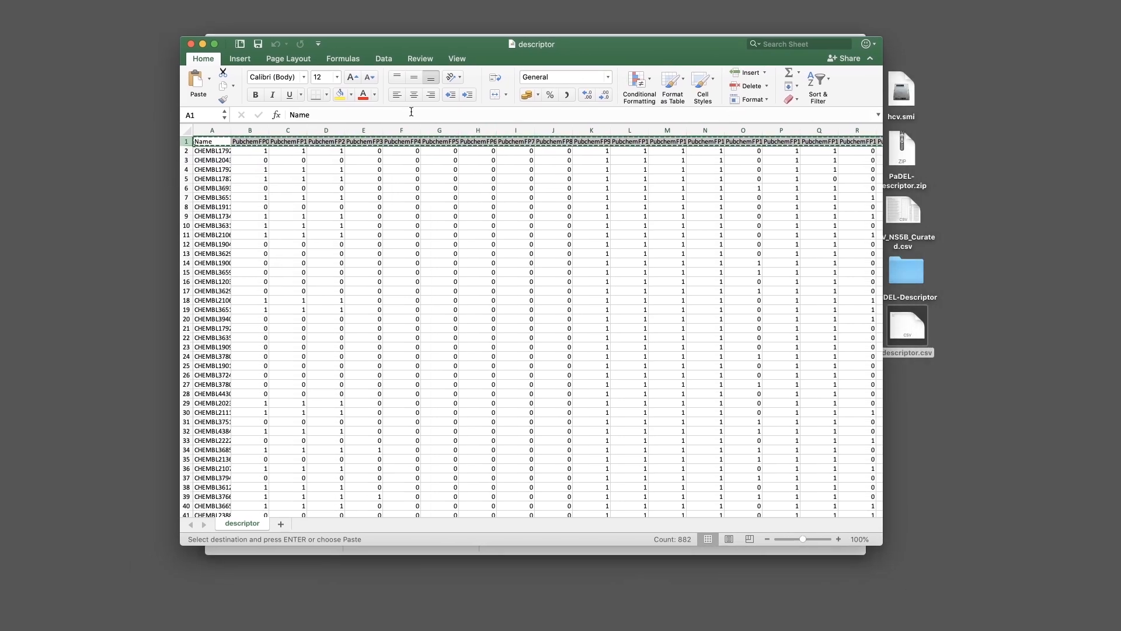
pyautogui.moveTo(180, 95); pyautogui.dragTo(205, 94)
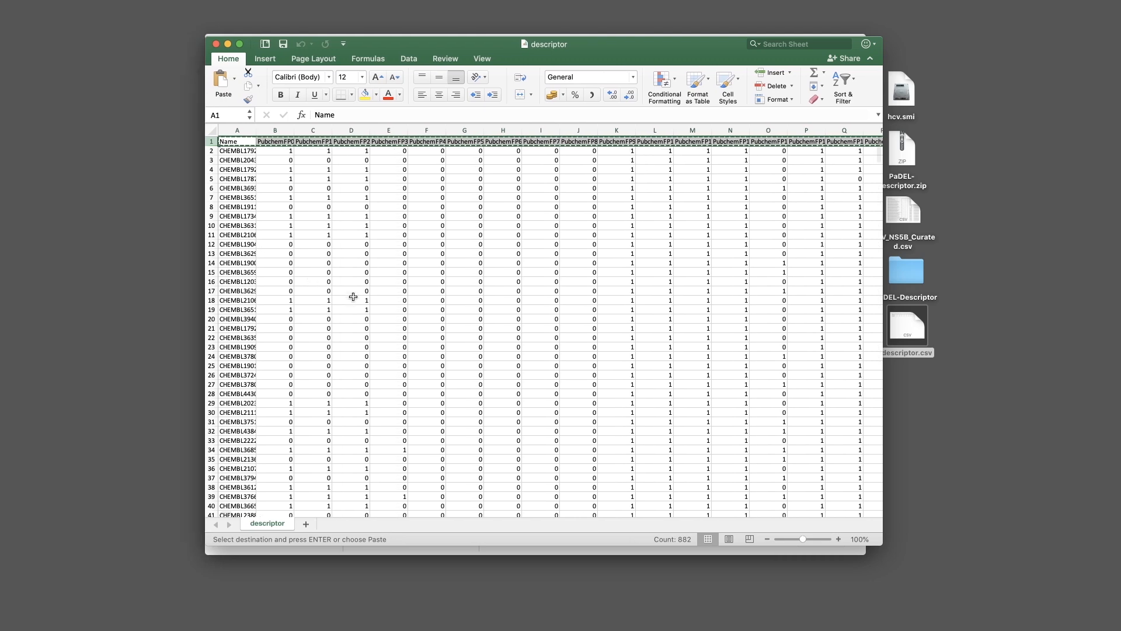
pyautogui.press('super+n')
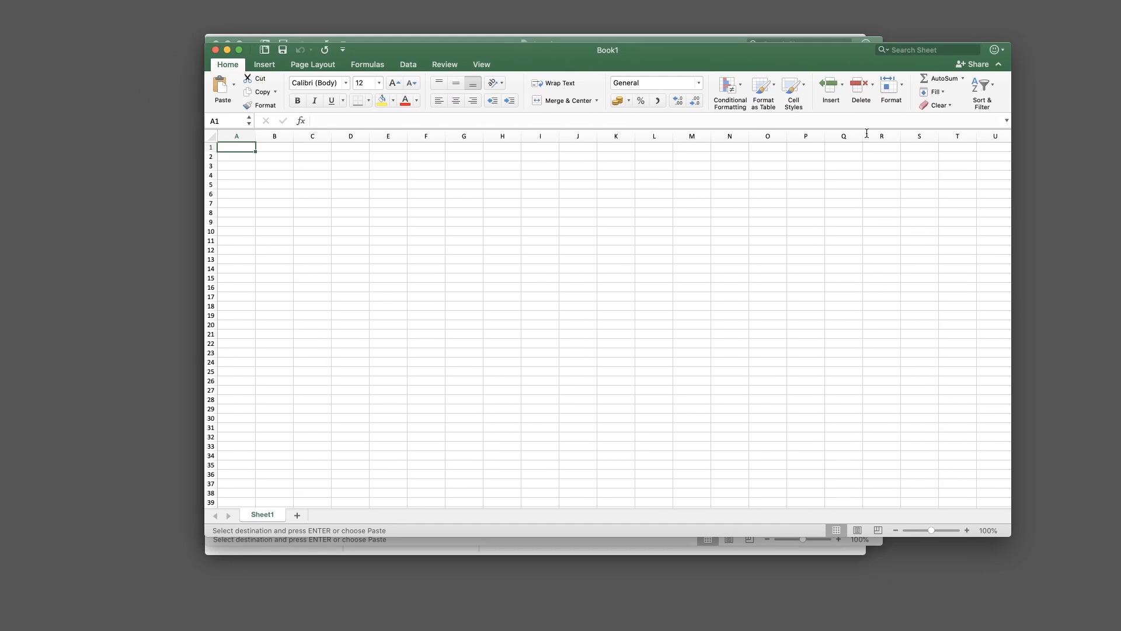
# Paste Special the header names into A1 as transposed values, listing them down column A
pyautogui.moveTo(1011, 182); pyautogui.dragTo(884, 183)
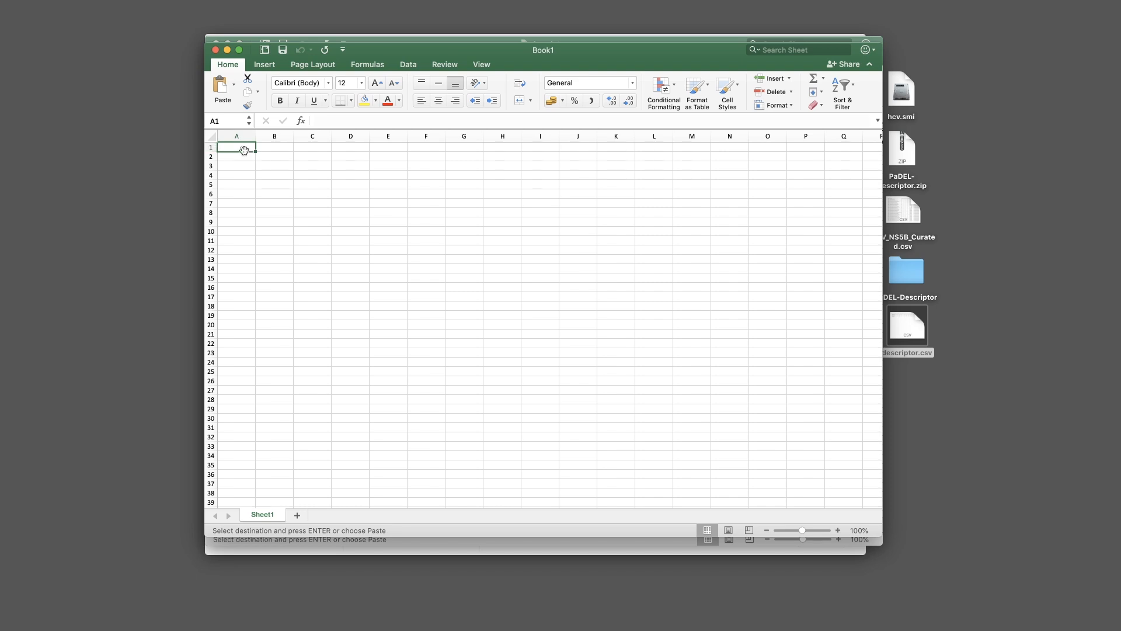
pyautogui.rightClick(235, 148)
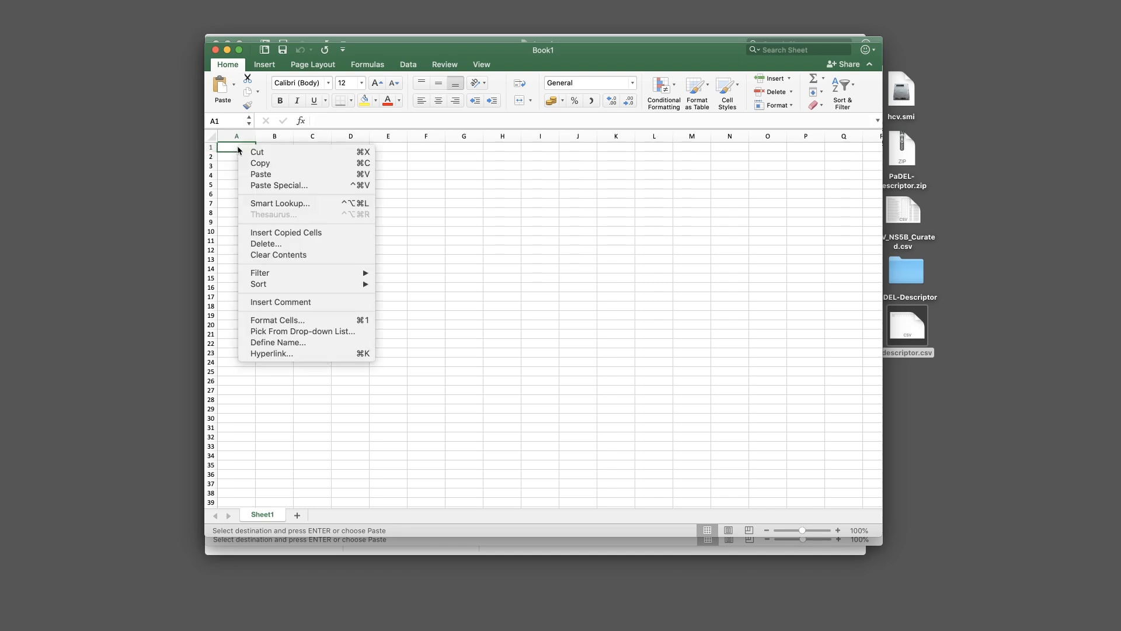
pyautogui.click(295, 185)
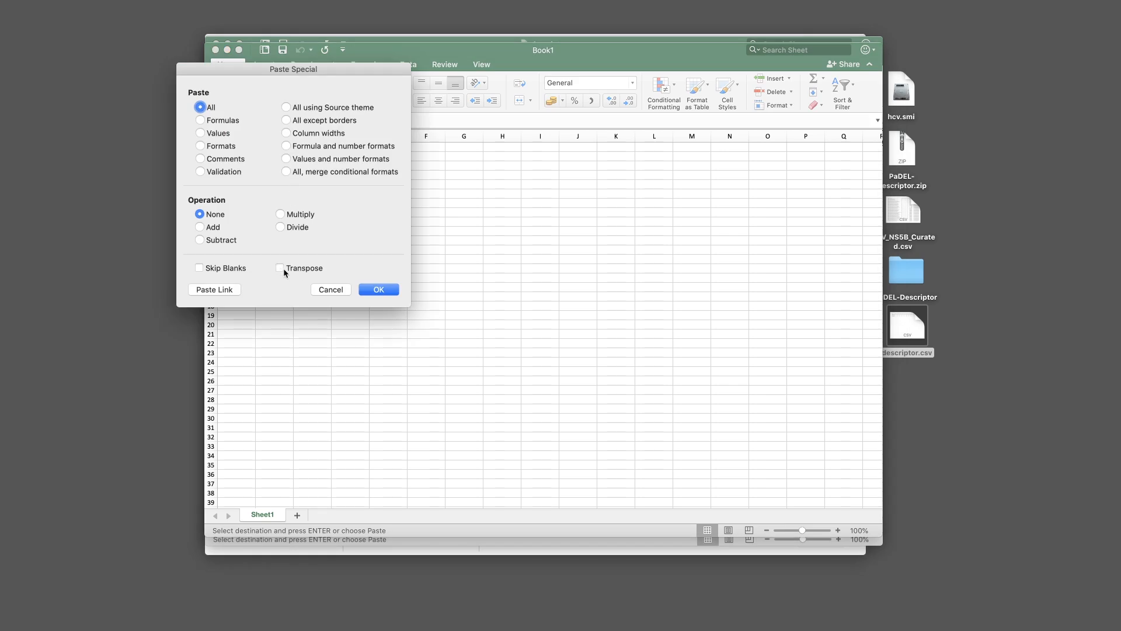
pyautogui.click(281, 268)
pyautogui.click(201, 134)
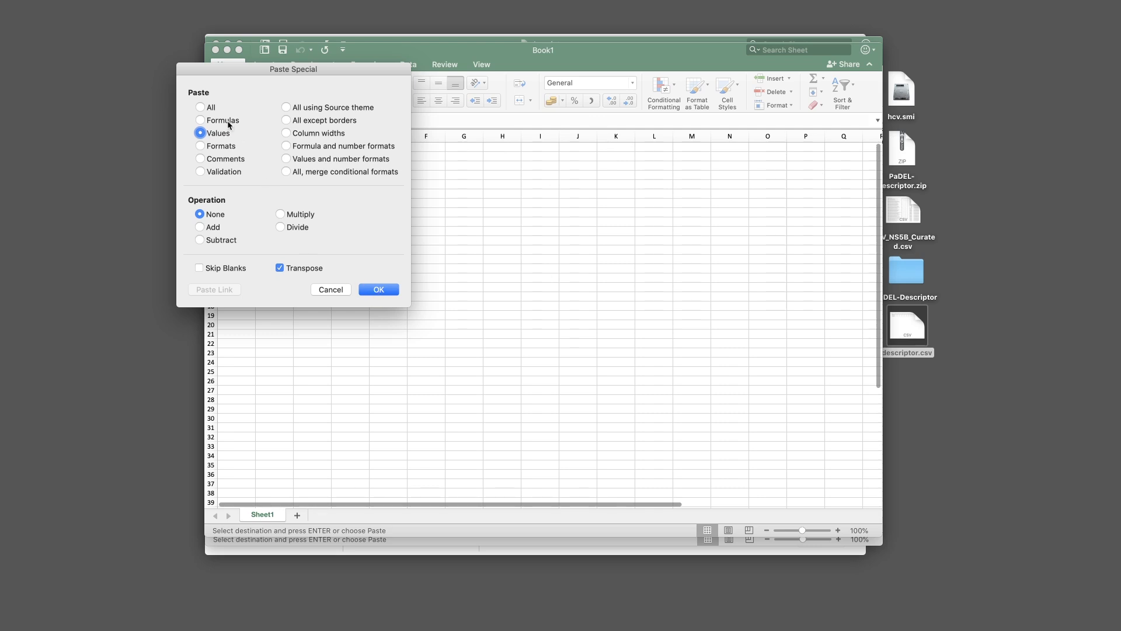
pyautogui.click(381, 287)
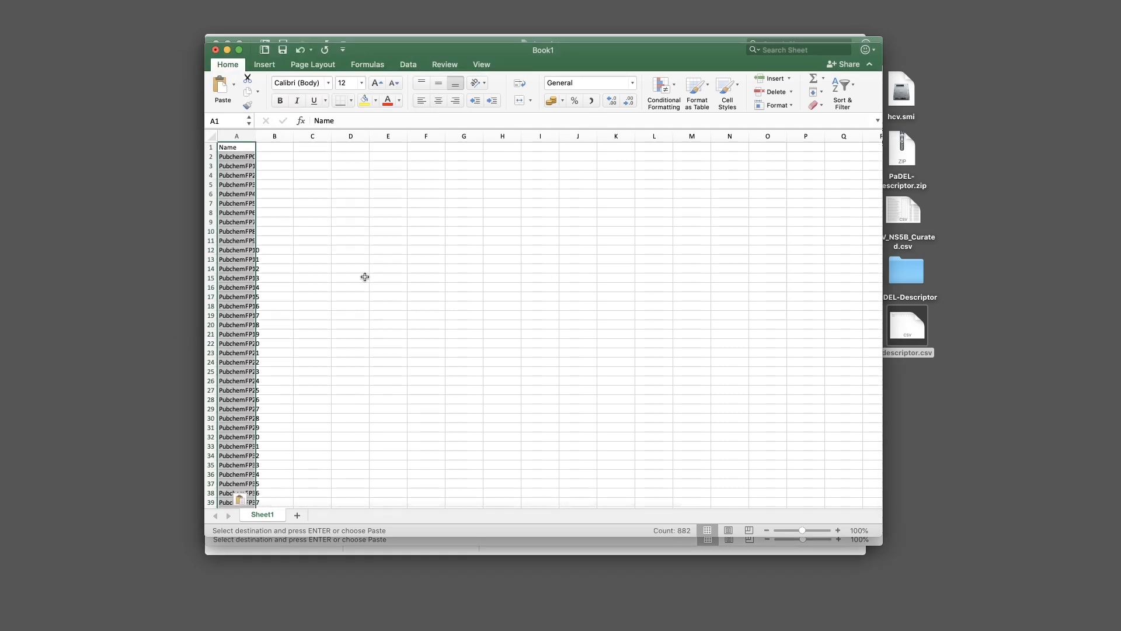
# Delete row 1 holding Name so the list begins at PubchemFP0
pyautogui.moveTo(399, 52); pyautogui.dragTo(450, 151)
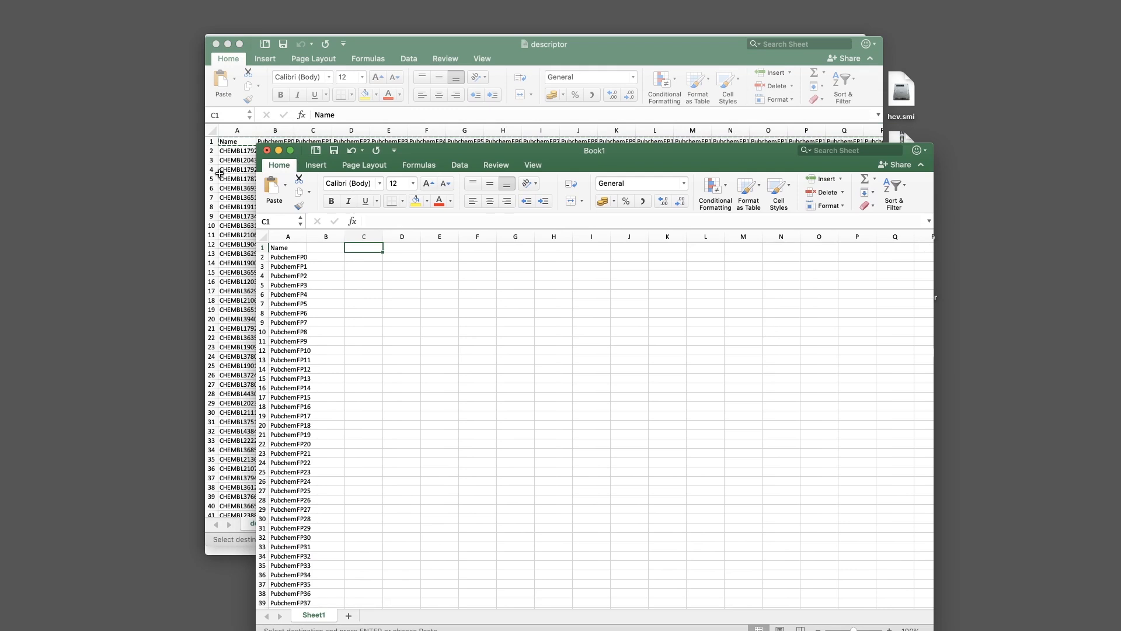
pyautogui.click(230, 141)
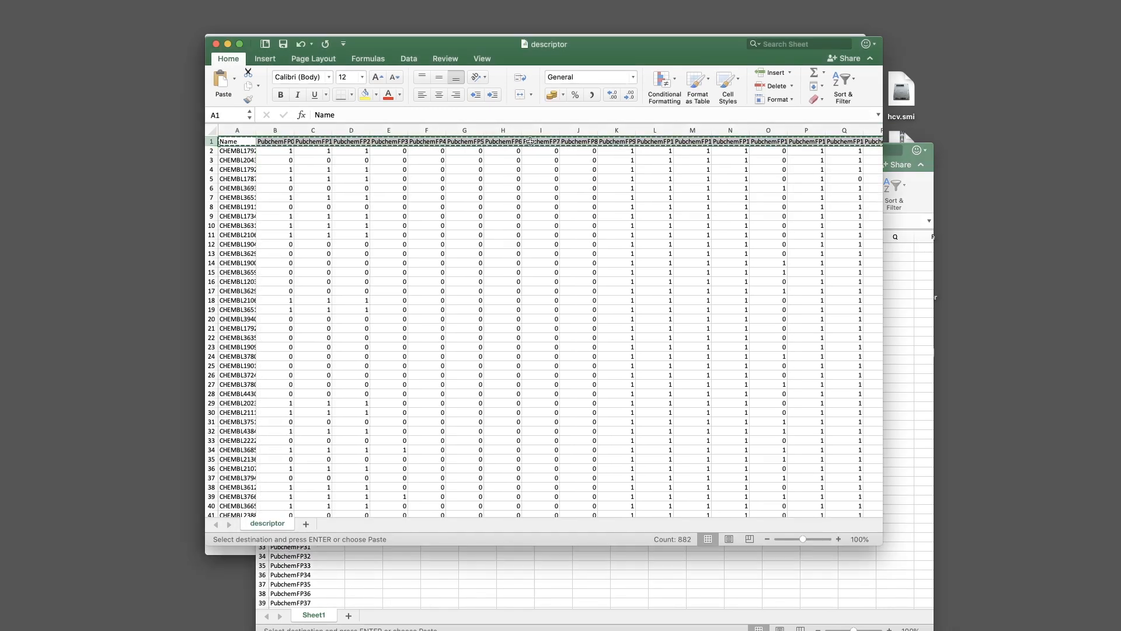
pyautogui.click(896, 172)
pyautogui.moveTo(743, 152); pyautogui.dragTo(692, 51)
pyautogui.click(314, 171)
pyautogui.click(212, 142)
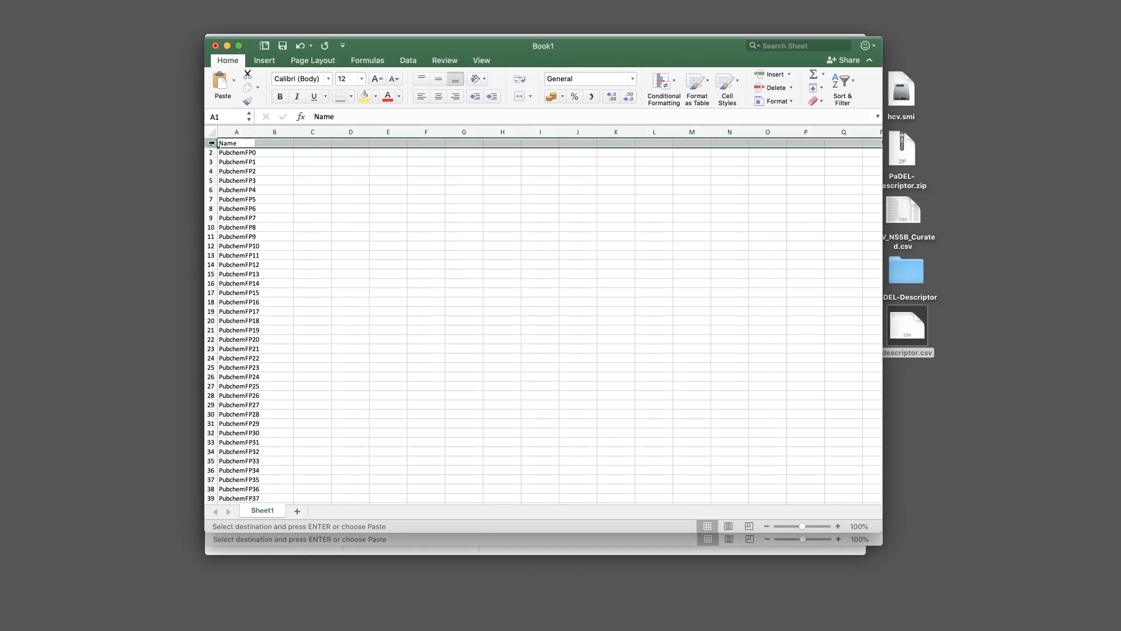
pyautogui.click(211, 153)
pyautogui.click(228, 154)
pyautogui.click(232, 164)
pyautogui.click(232, 173)
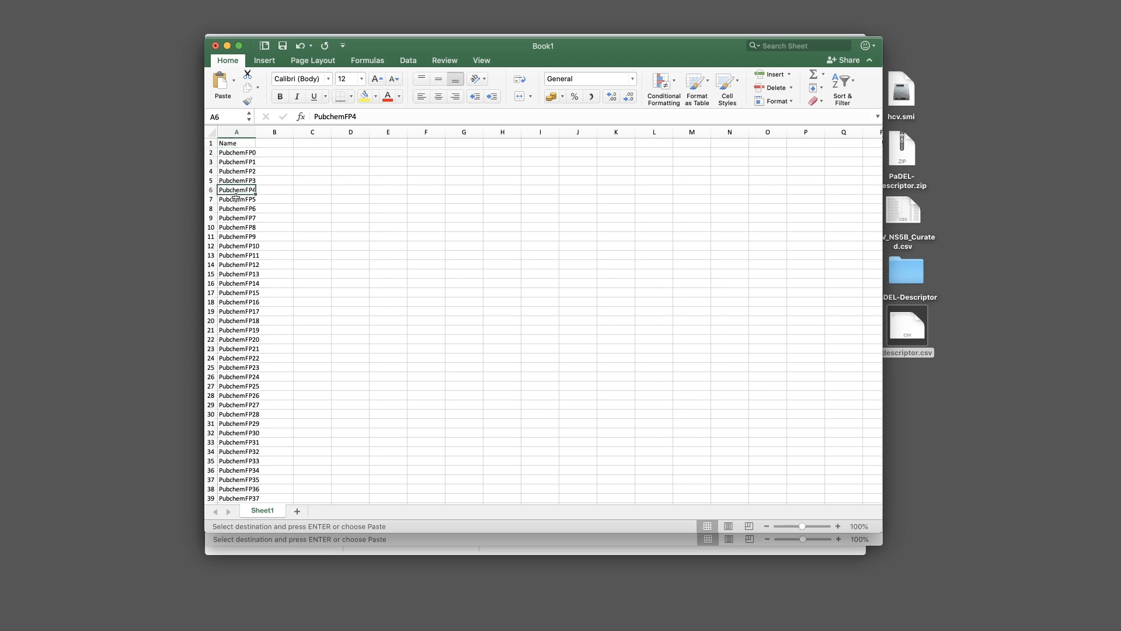
pyautogui.click(263, 144)
pyautogui.click(225, 144)
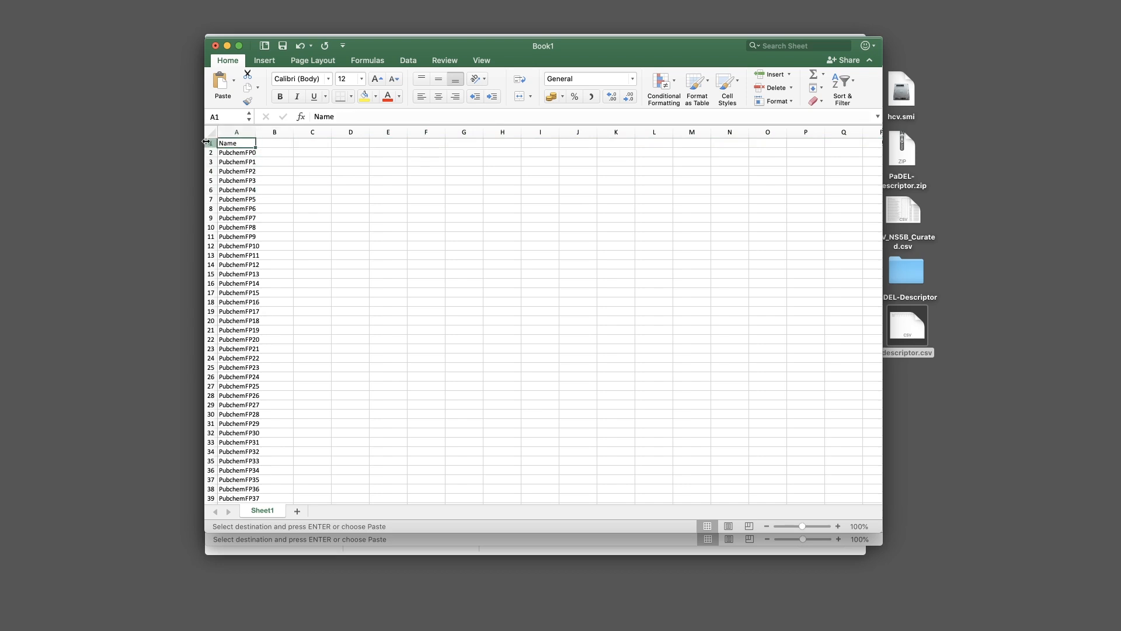
pyautogui.click(208, 143)
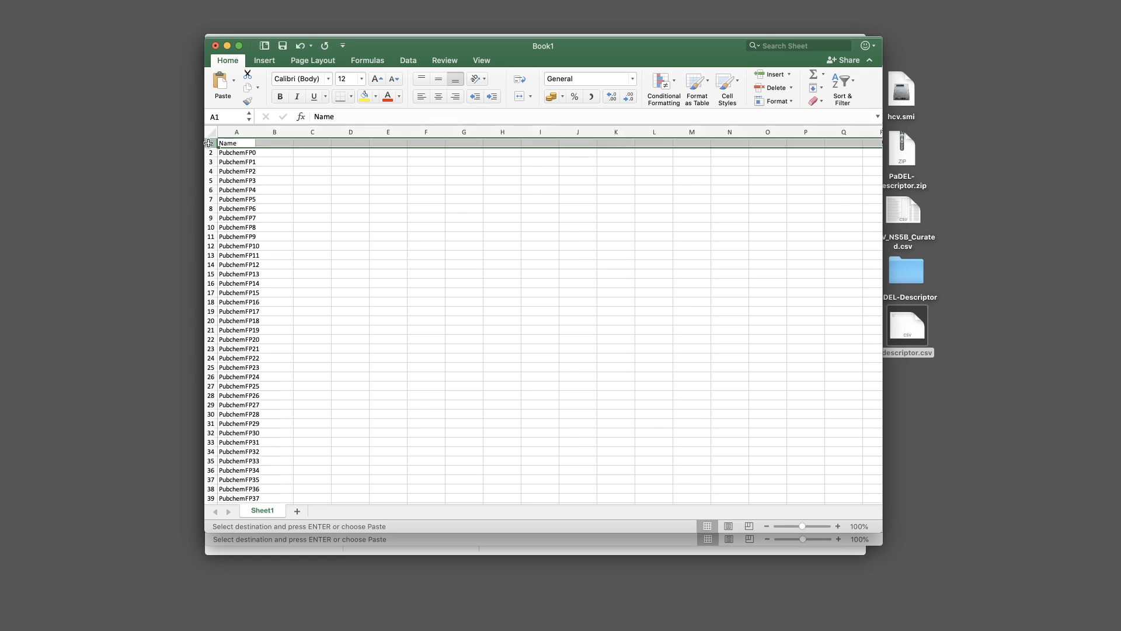
pyautogui.rightClick(208, 142)
pyautogui.click(247, 212)
# Insert an empty column A to the left of the fingerprint names
pyautogui.click(313, 158)
pyautogui.click(286, 142)
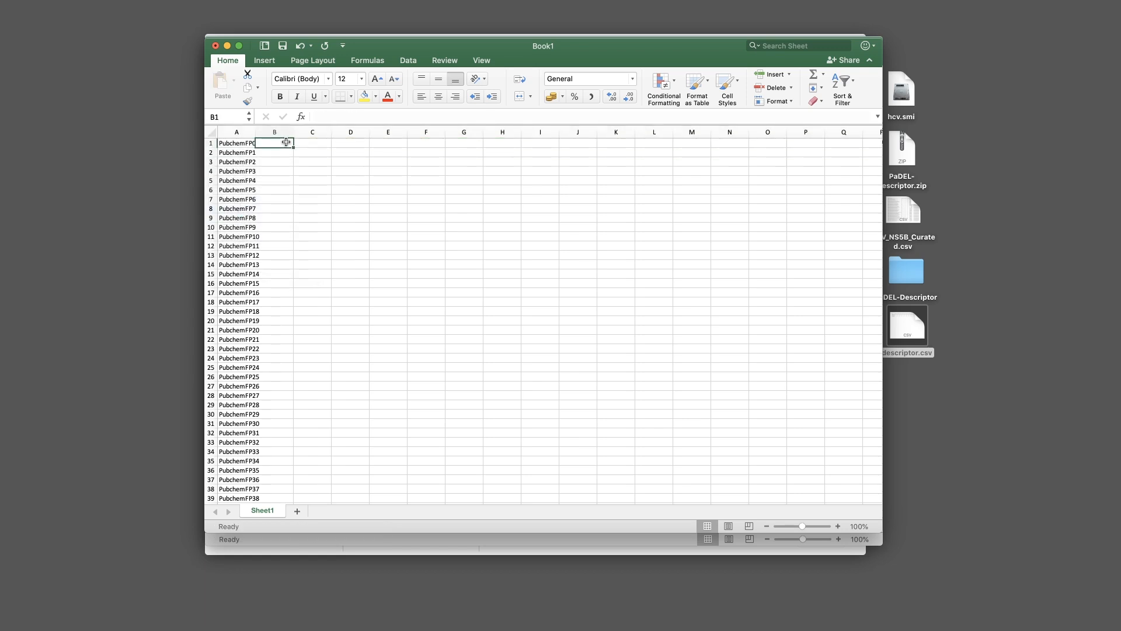
pyautogui.click(237, 131)
pyautogui.rightClick(237, 131)
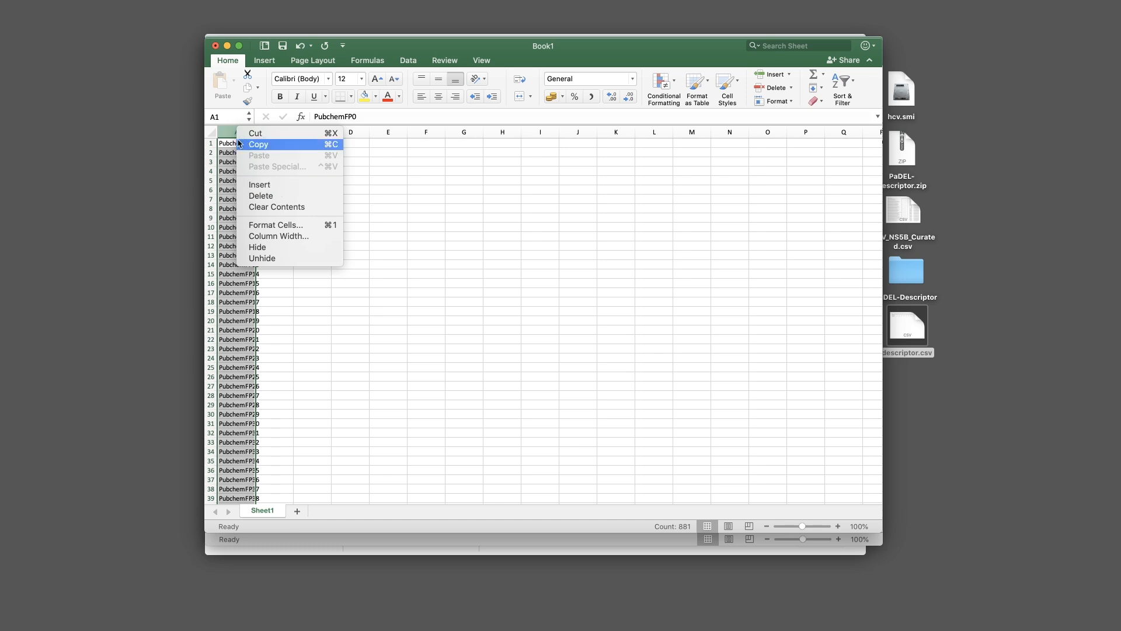
pyautogui.click(259, 144)
pyautogui.rightClick(228, 132)
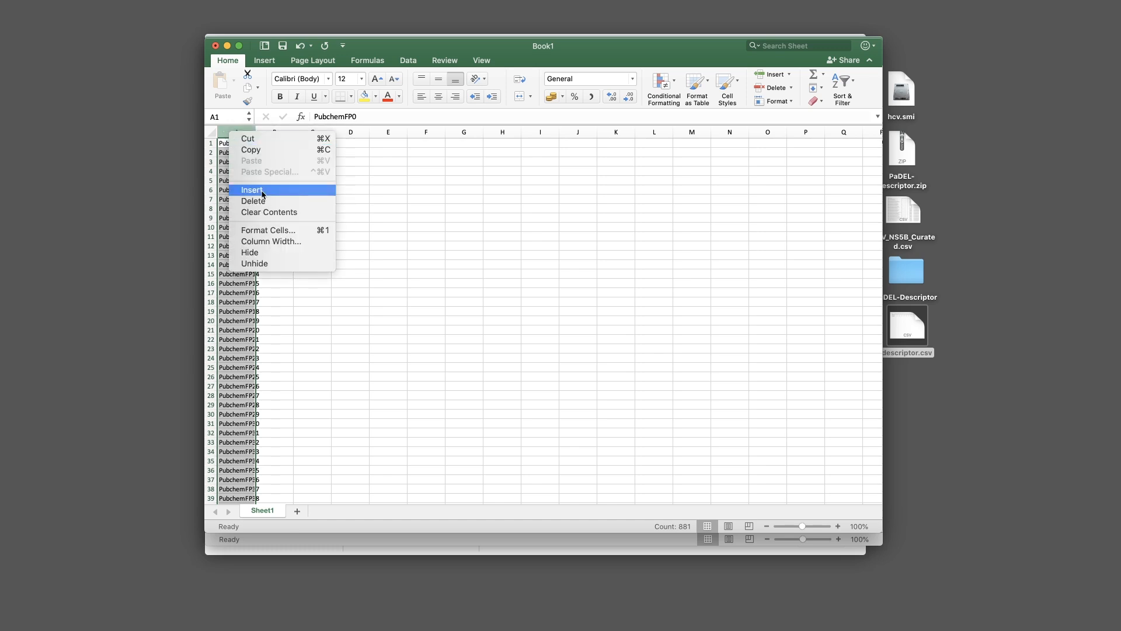
pyautogui.click(261, 191)
pyautogui.click(243, 143)
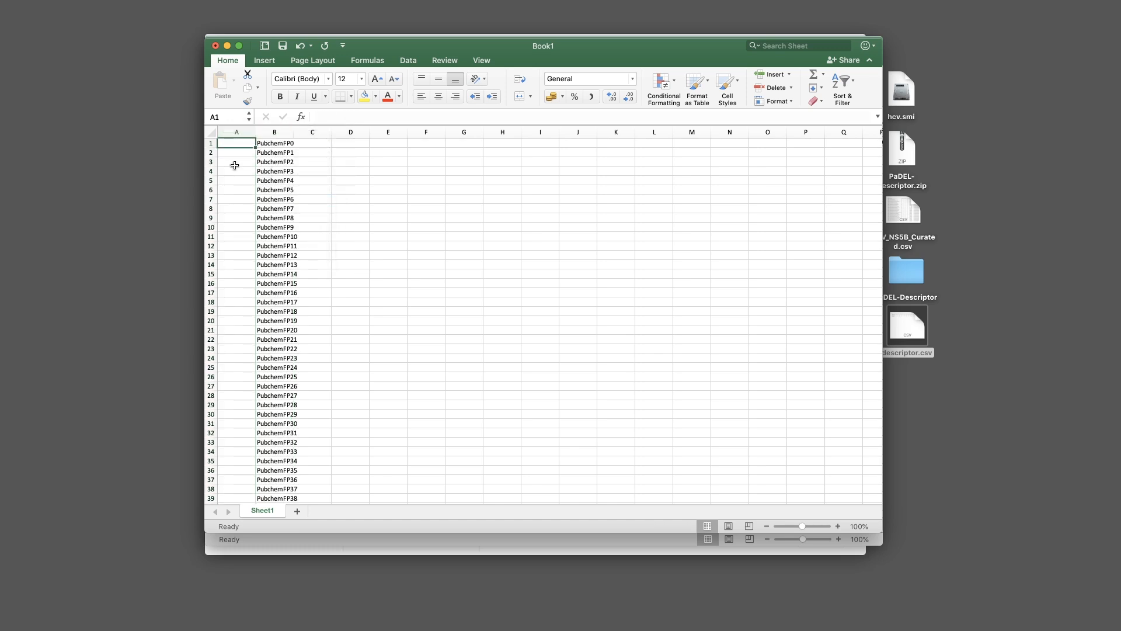
pyautogui.scroll(-1, 304, 170)
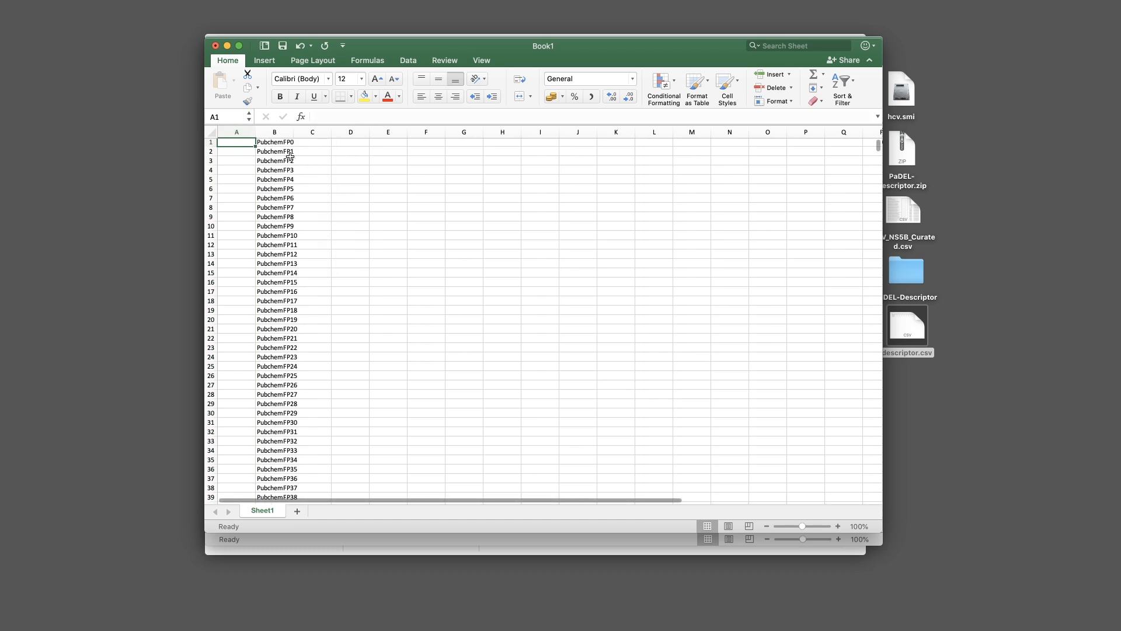
pyautogui.write('@ATTRIBUTE')
pyautogui.press('Return')
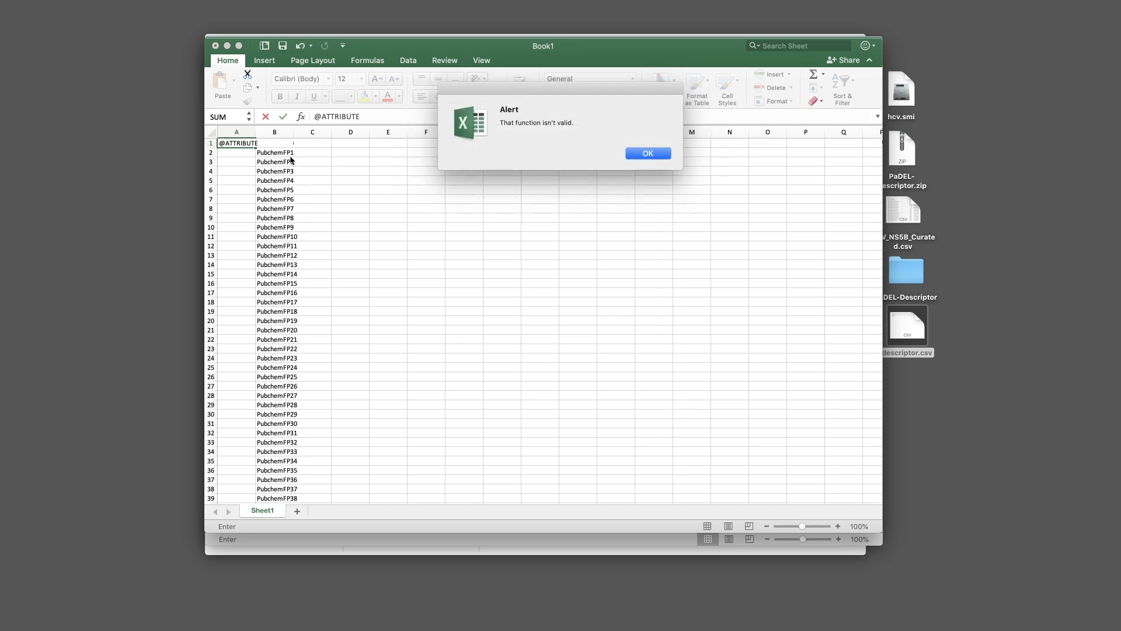
pyautogui.press('Return')
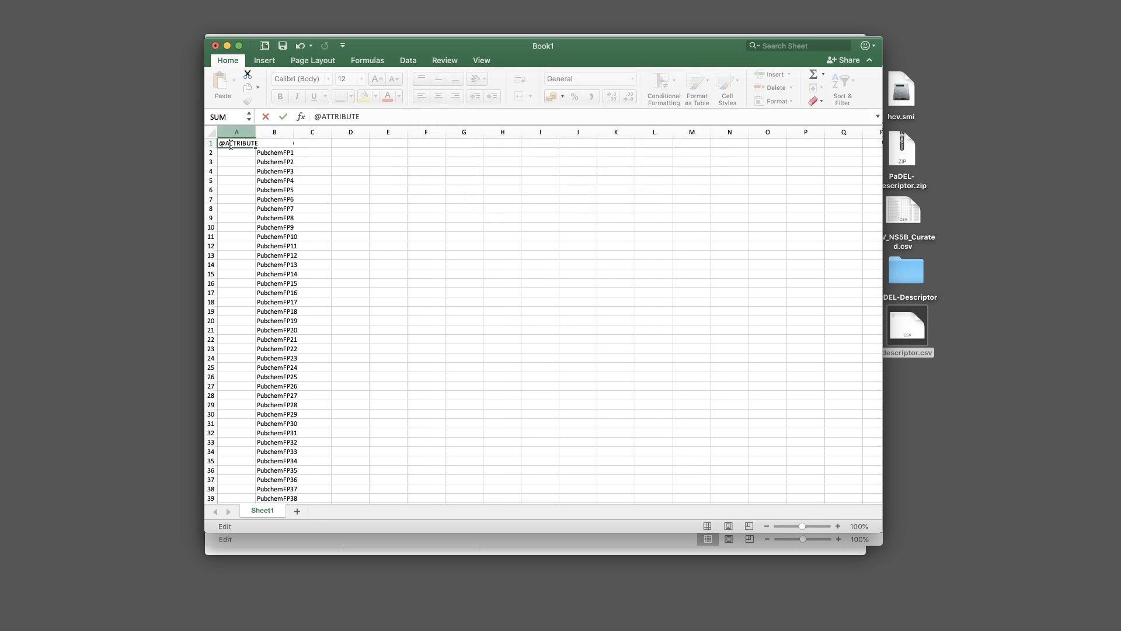
pyautogui.moveTo(317, 118); pyautogui.dragTo(393, 119)
pyautogui.rightClick(355, 118)
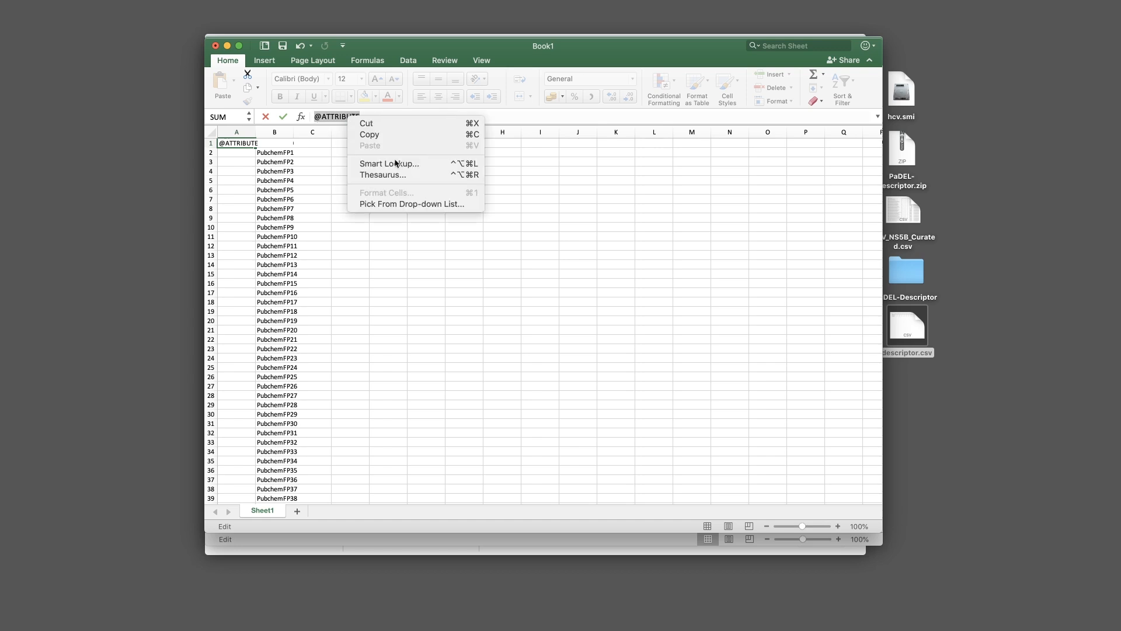
pyautogui.click(386, 122)
pyautogui.click(312, 162)
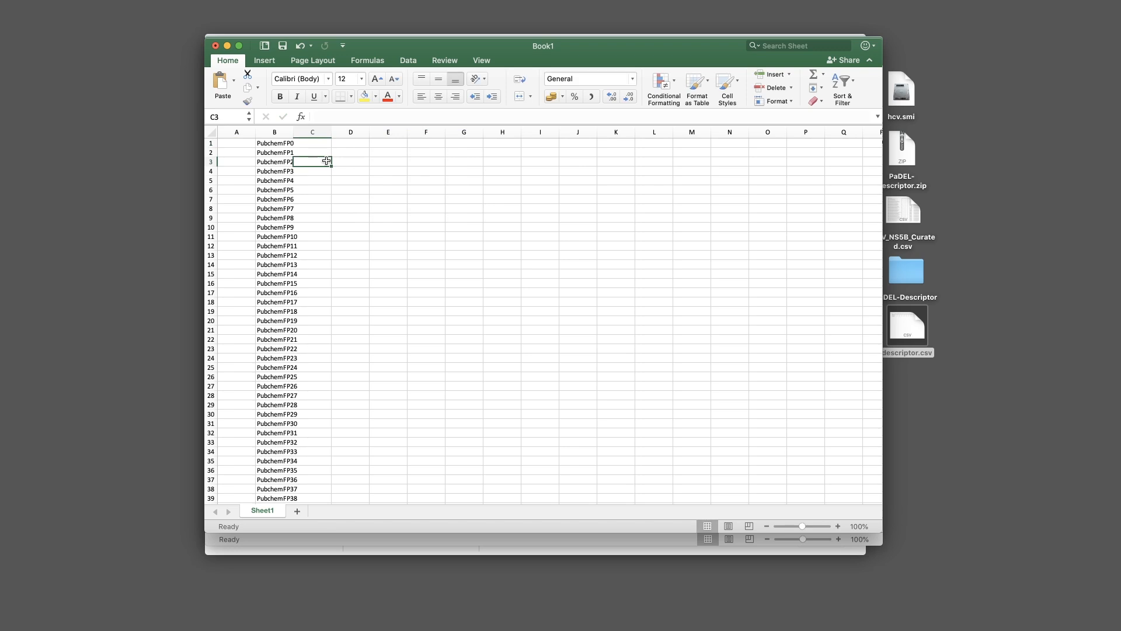
pyautogui.click(231, 144)
pyautogui.click(330, 117)
pyautogui.write('@')
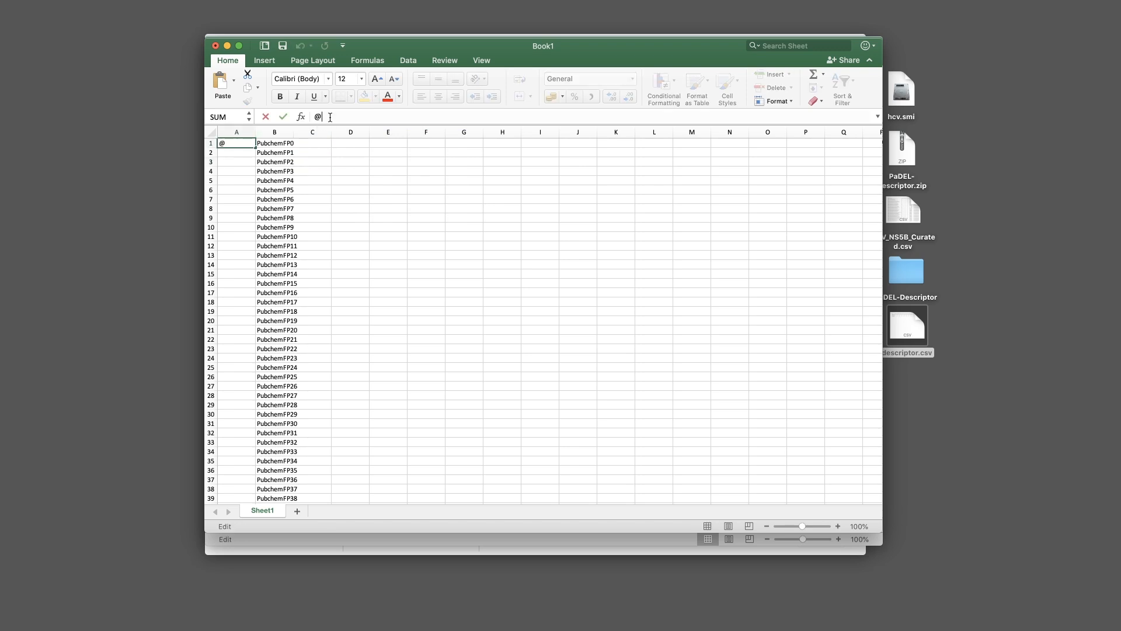
pyautogui.write('ATTRIBUTE')
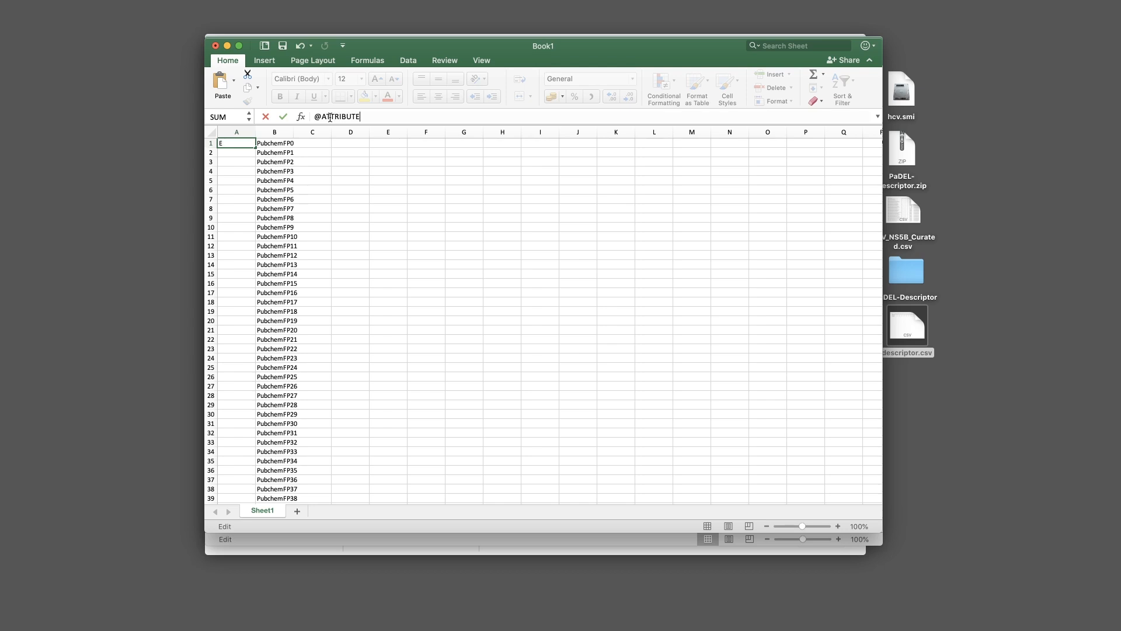
pyautogui.press('Return')
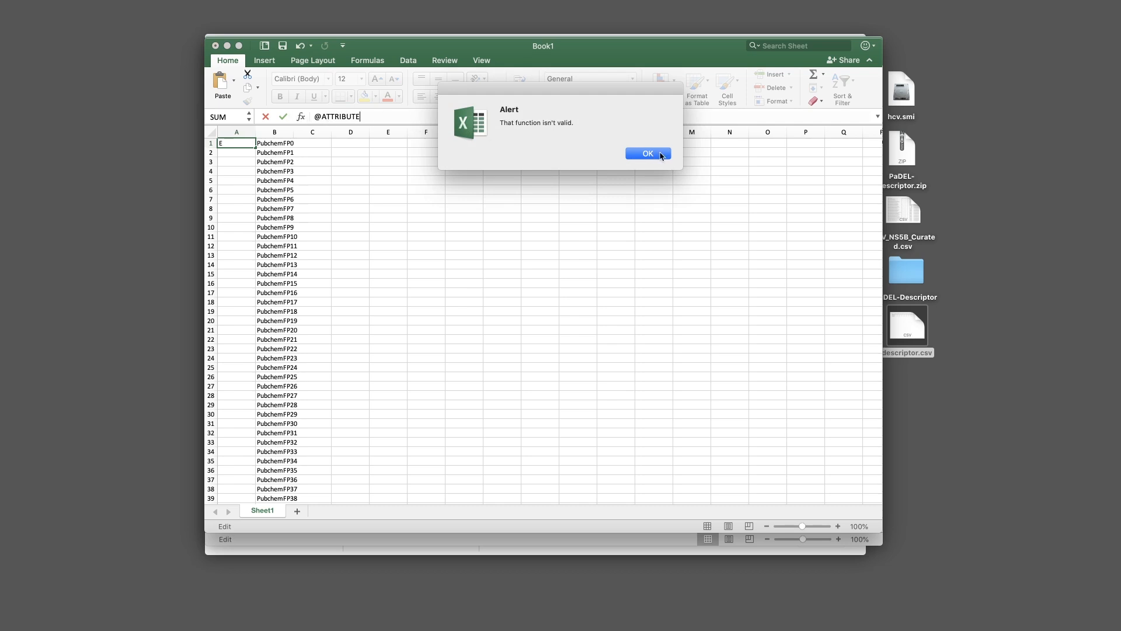
pyautogui.click(641, 154)
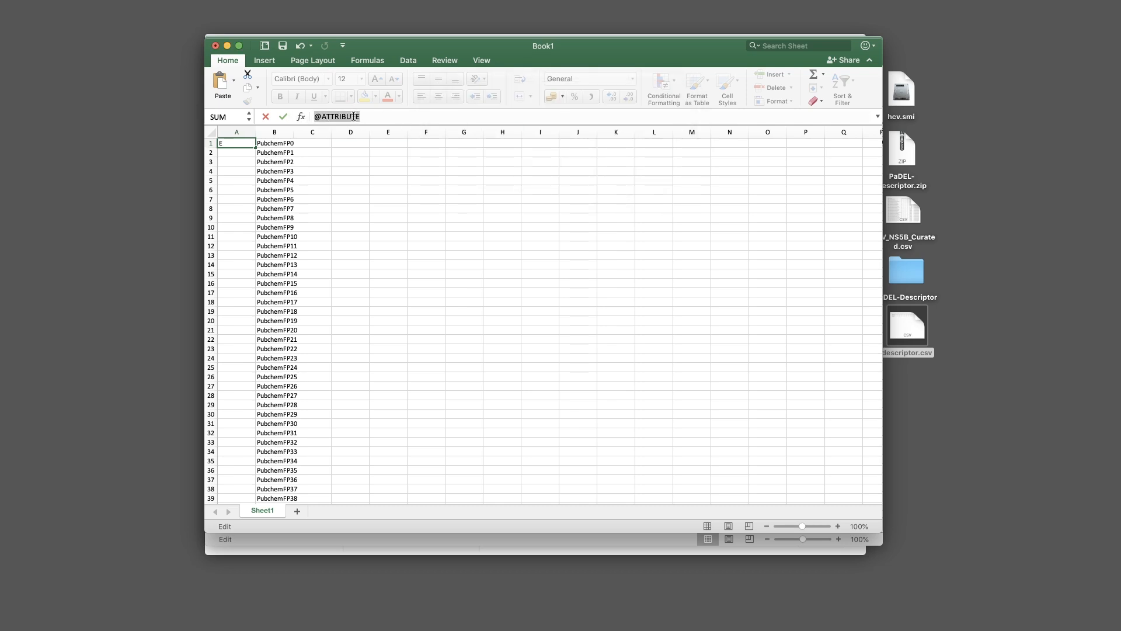
pyautogui.click(365, 117)
pyautogui.moveTo(361, 117); pyautogui.dragTo(305, 117)
pyautogui.rightClick(346, 119)
pyautogui.click(368, 124)
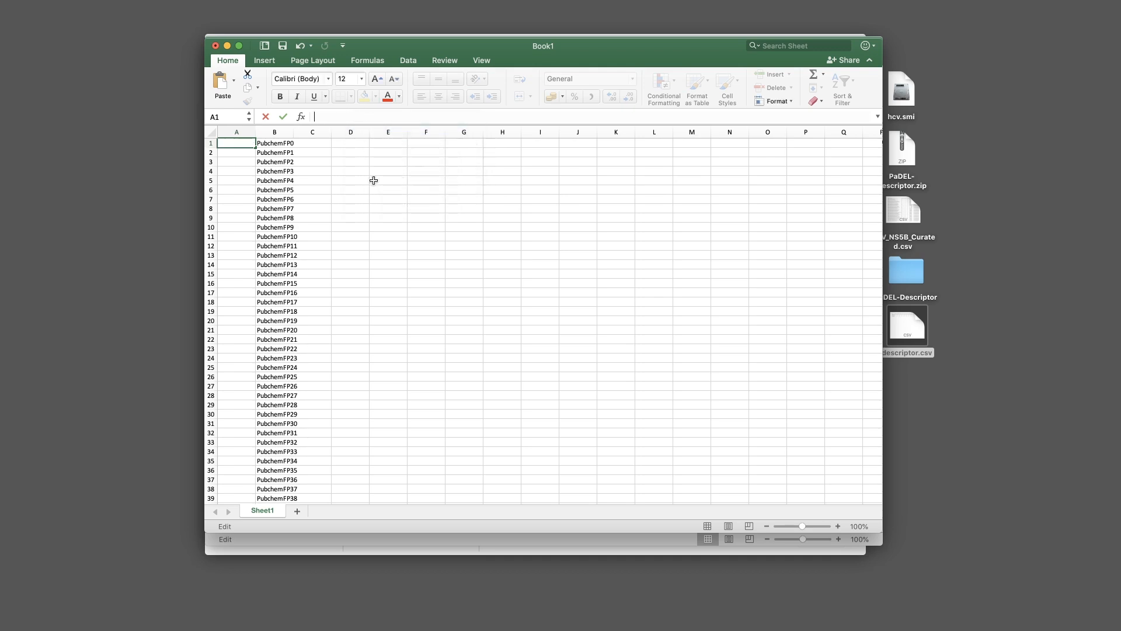
pyautogui.click(312, 171)
pyautogui.click(233, 143)
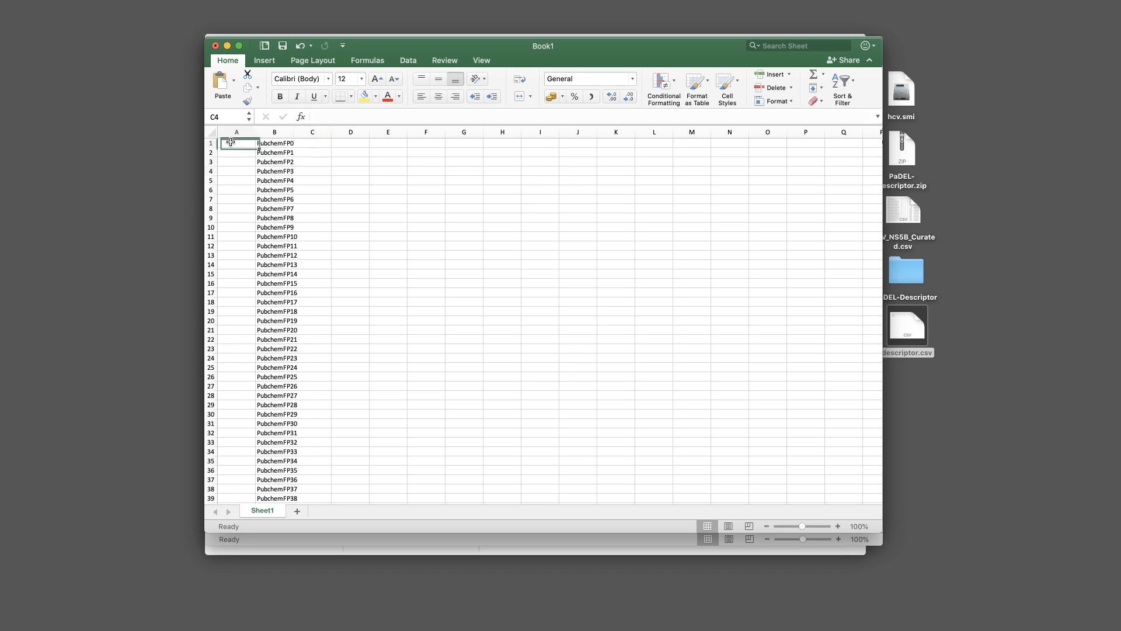
pyautogui.click(350, 162)
pyautogui.click(228, 143)
pyautogui.rightClick(237, 143)
pyautogui.click(273, 171)
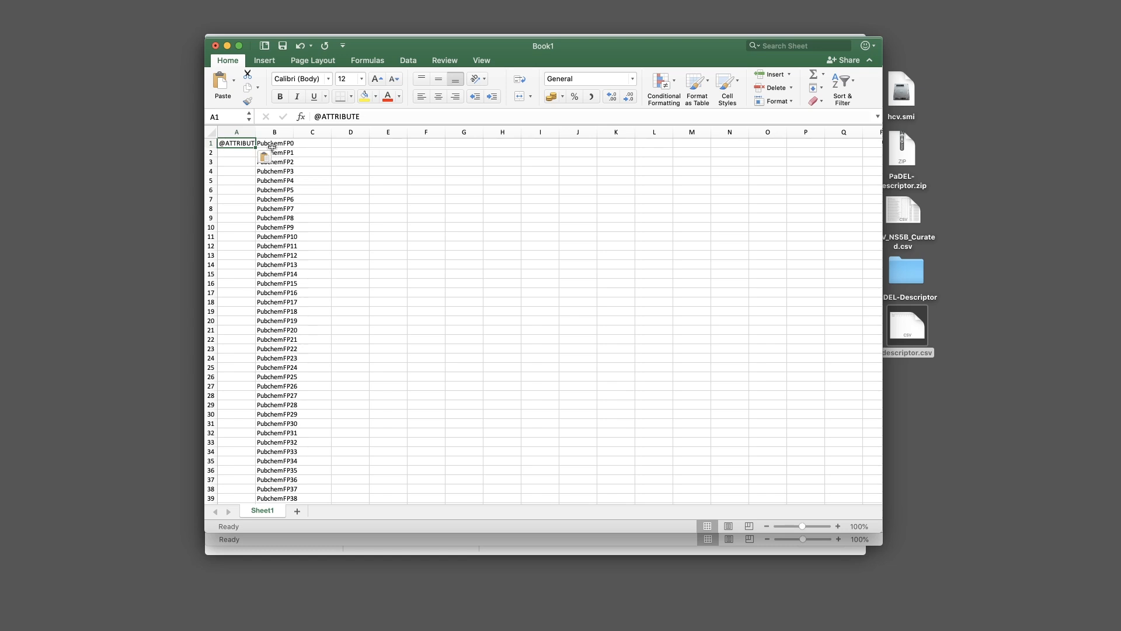
pyautogui.click(838, 526)
pyautogui.click(839, 527)
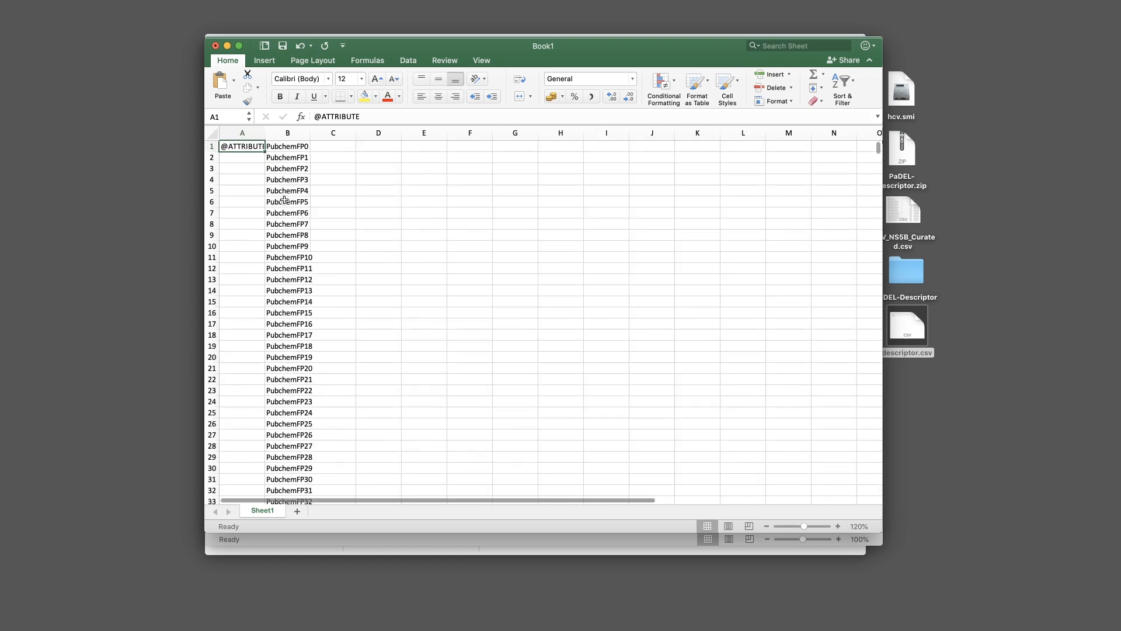
pyautogui.click(838, 526)
pyautogui.click(839, 526)
pyautogui.click(839, 526)
pyautogui.click(838, 526)
pyautogui.click(838, 526)
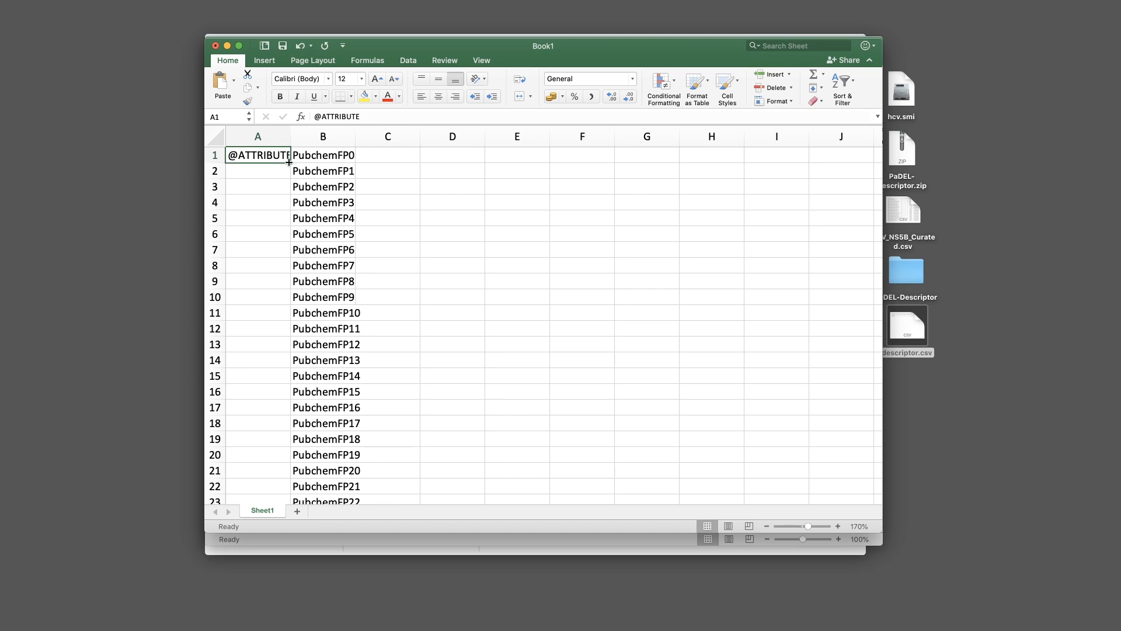
pyautogui.moveTo(289, 161); pyautogui.dragTo(268, 442)
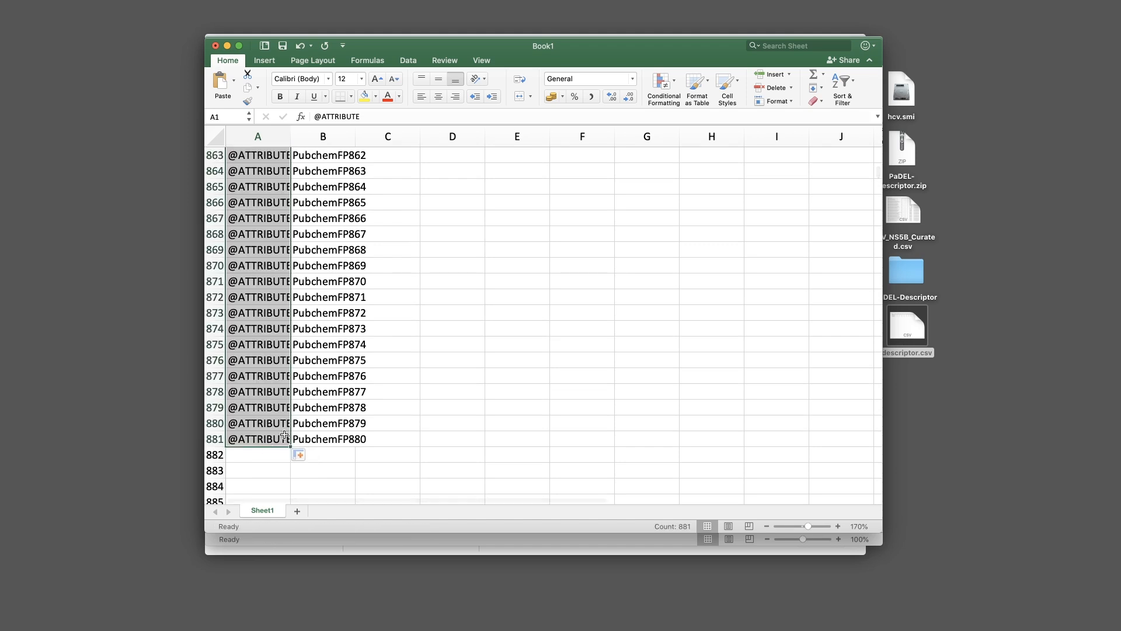
# Enter NUMERIC in C881 and fill it up column C to row 1
pyautogui.click(376, 428)
pyautogui.click(395, 442)
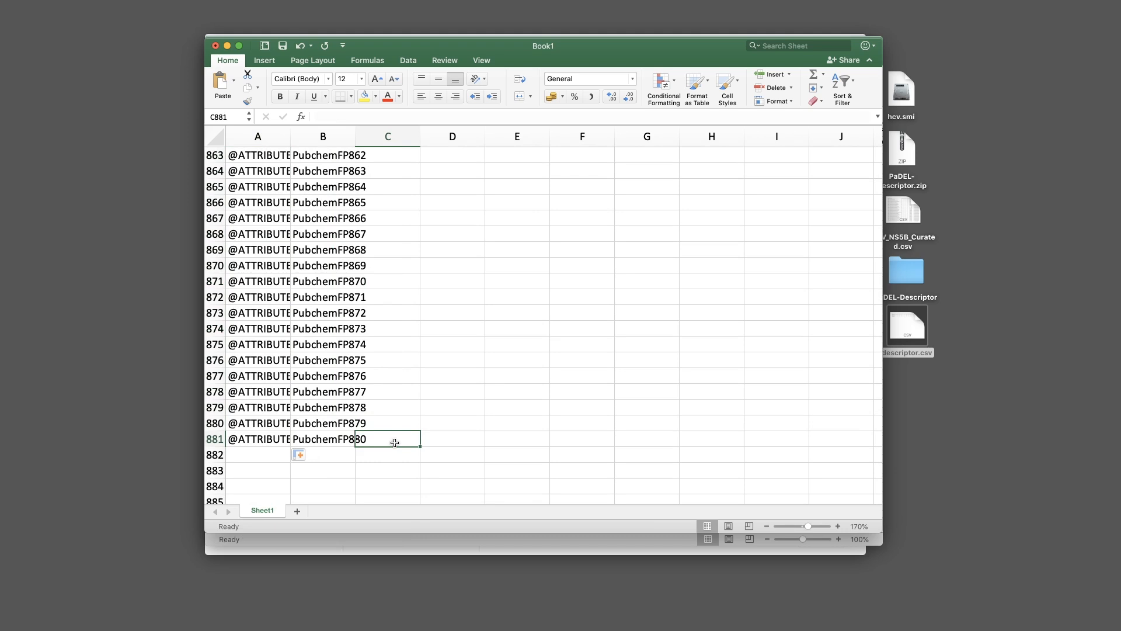
pyautogui.write('NUMERIC')
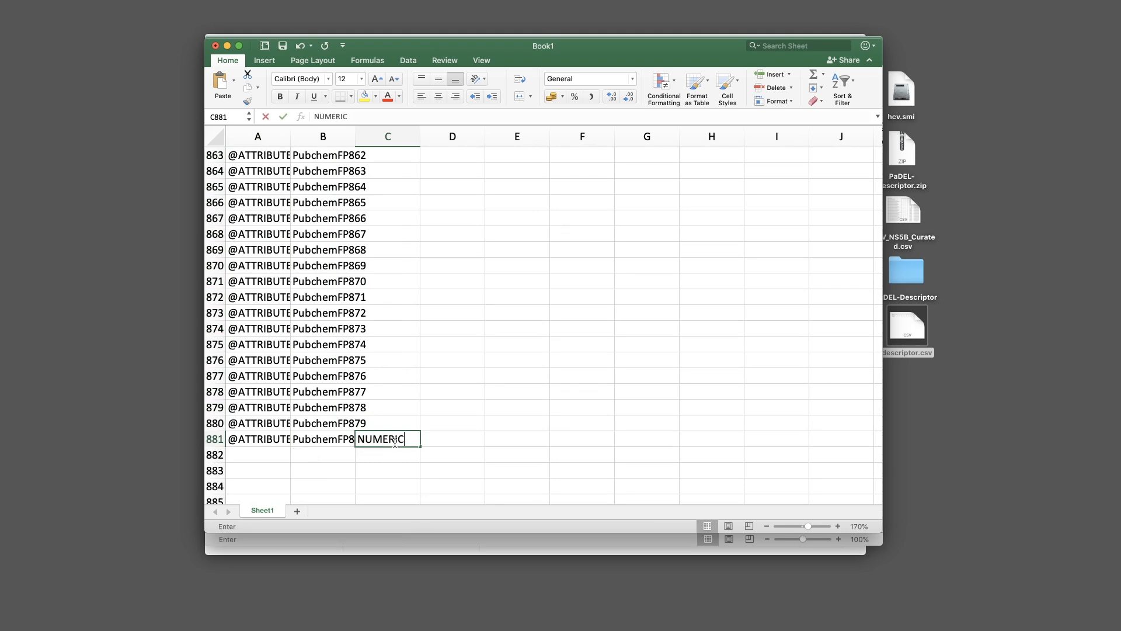
pyautogui.click(401, 452)
pyautogui.click(394, 439)
pyautogui.moveTo(420, 446); pyautogui.dragTo(398, 150)
pyautogui.click(435, 155)
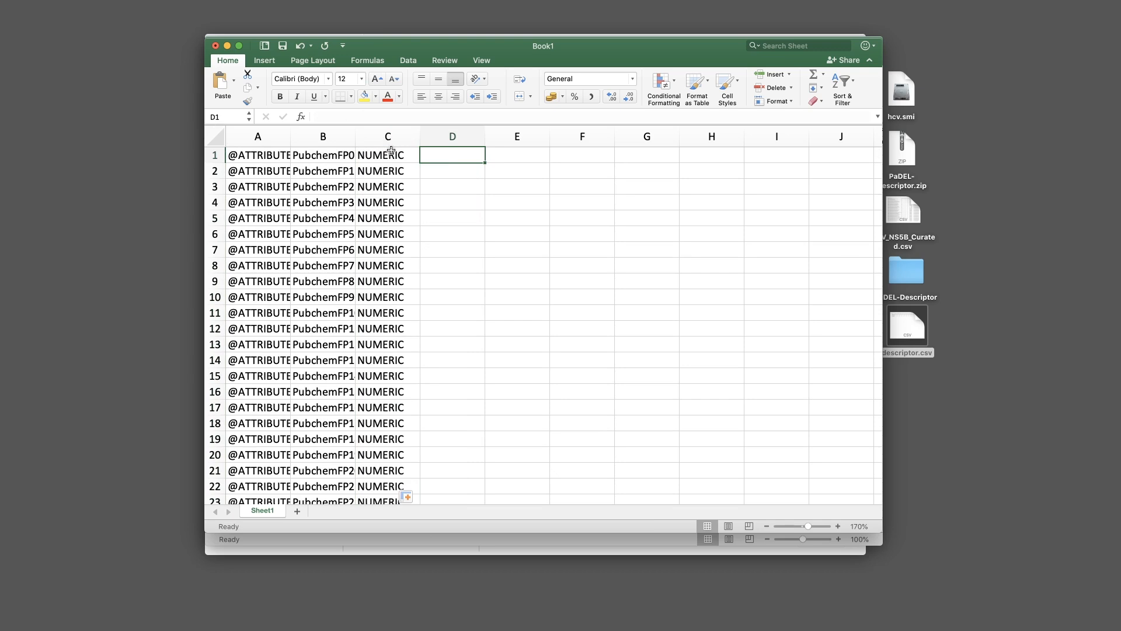
# Select the entire sheet and copy it
pyautogui.click(216, 135)
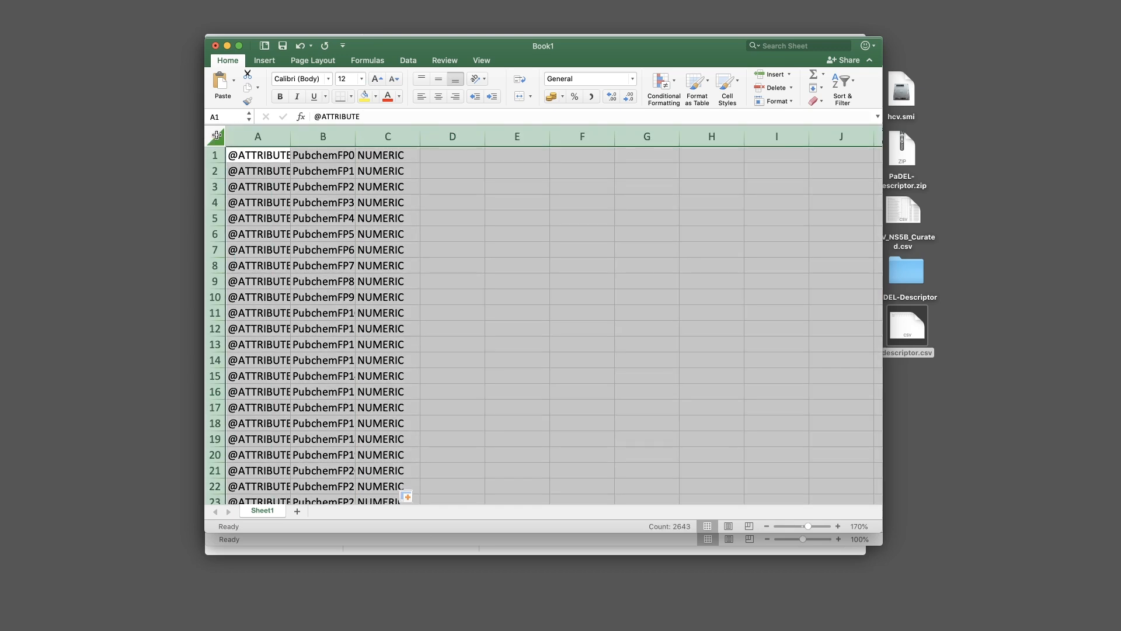
pyautogui.rightClick(216, 137)
pyautogui.click(269, 153)
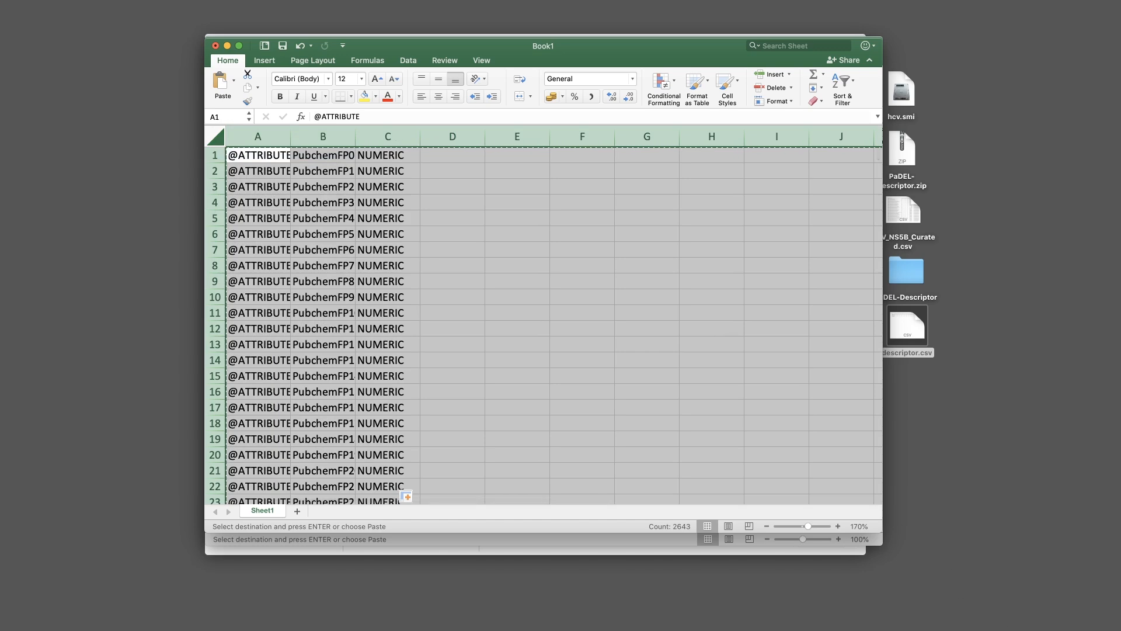
pyautogui.click(1118, 630)
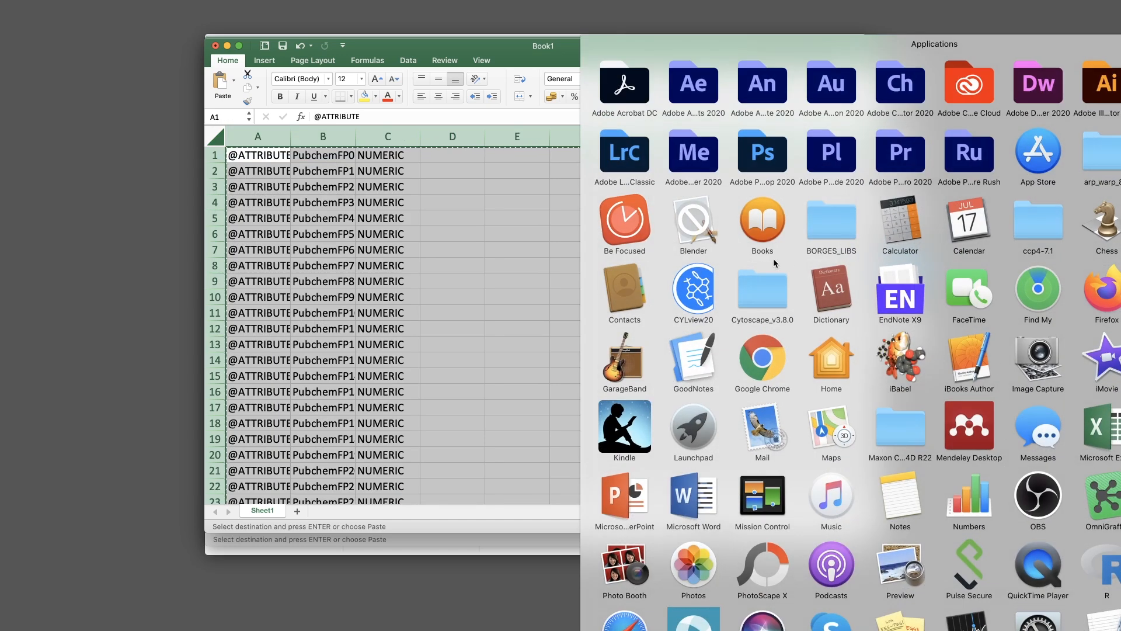
# Launch Atom, close its welcome, telemetry and guide tabs, and narrow the project panel
pyautogui.click(778, 304)
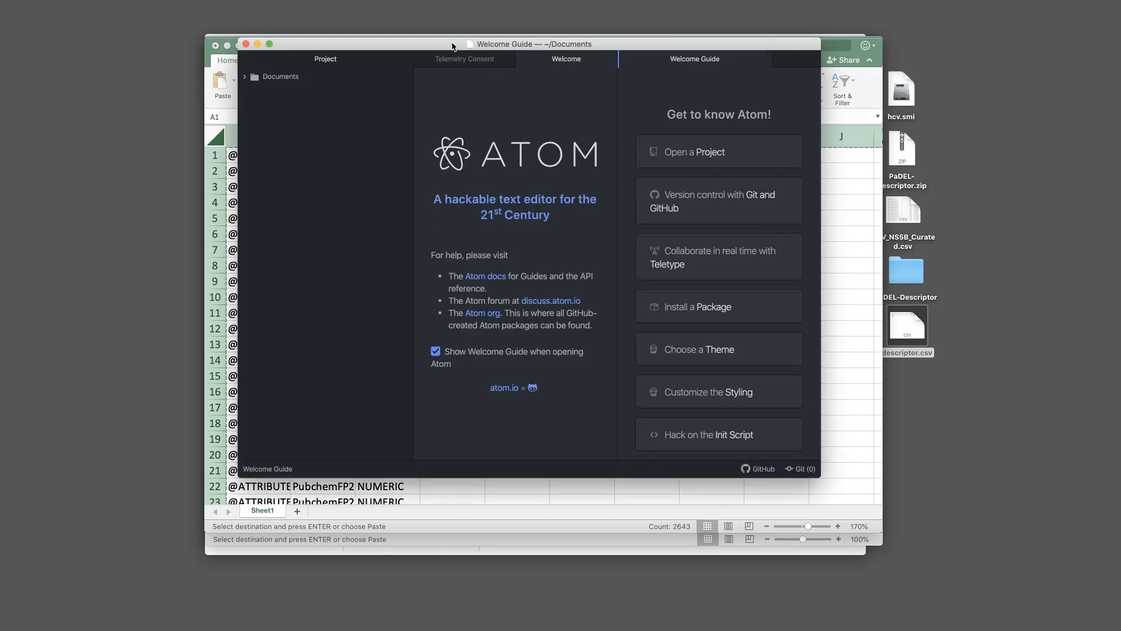
pyautogui.moveTo(452, 46); pyautogui.dragTo(445, 51)
pyautogui.click(561, 69)
pyautogui.press('super+w')
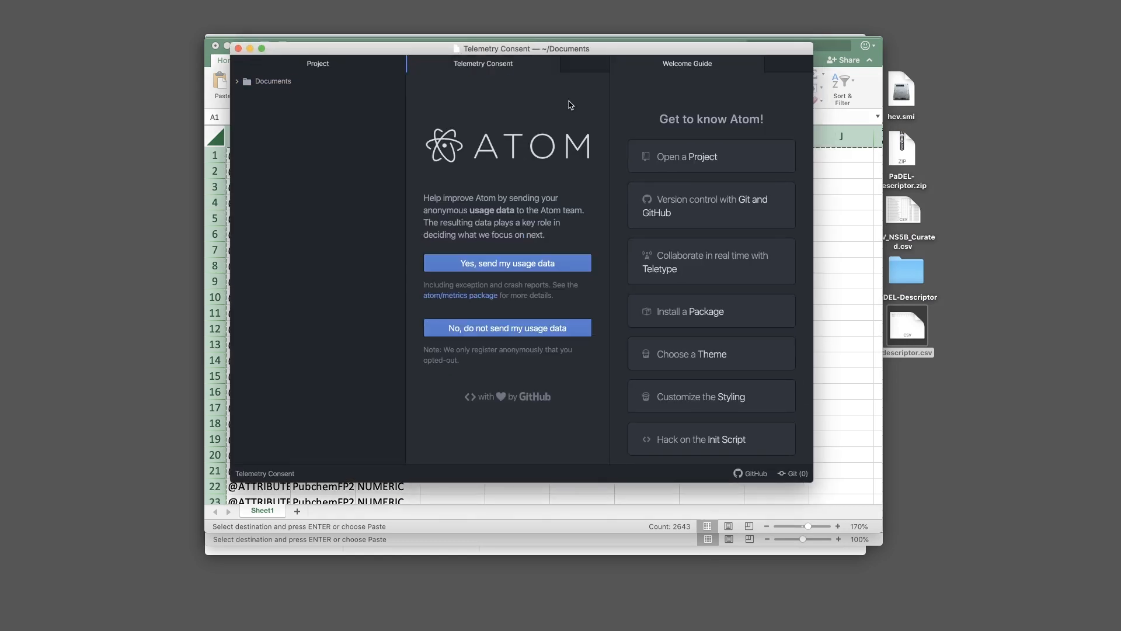
pyautogui.press('super+w')
pyautogui.press('super+w')
pyautogui.moveTo(404, 132); pyautogui.dragTo(319, 148)
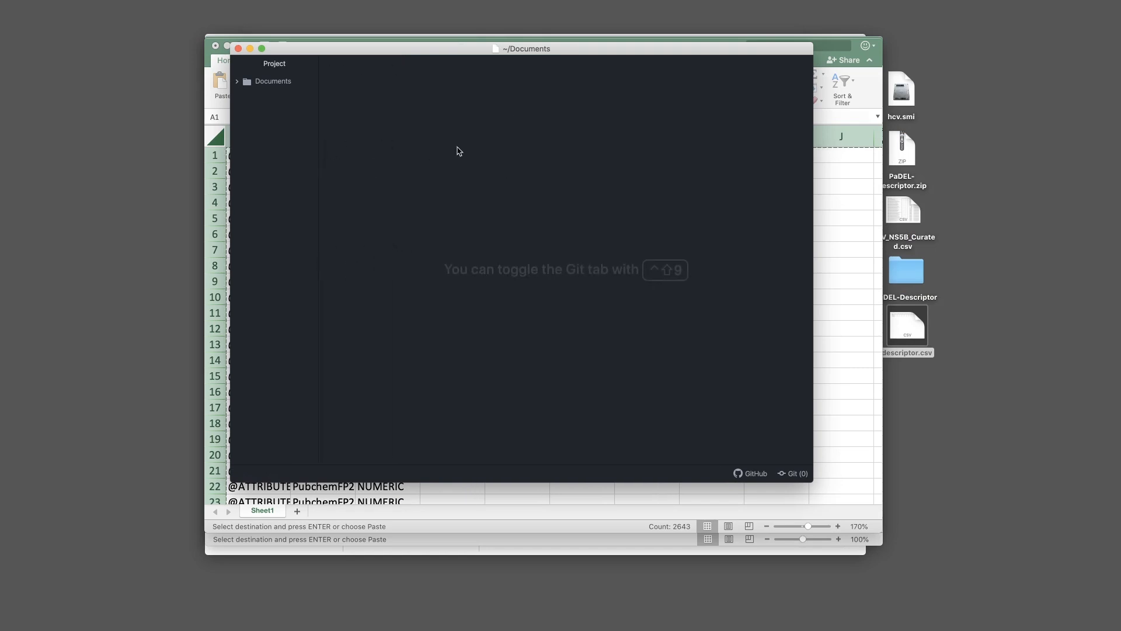
# Paste the copied attribute sheet into a new untitled file and look over the lines
pyautogui.press('super+n')
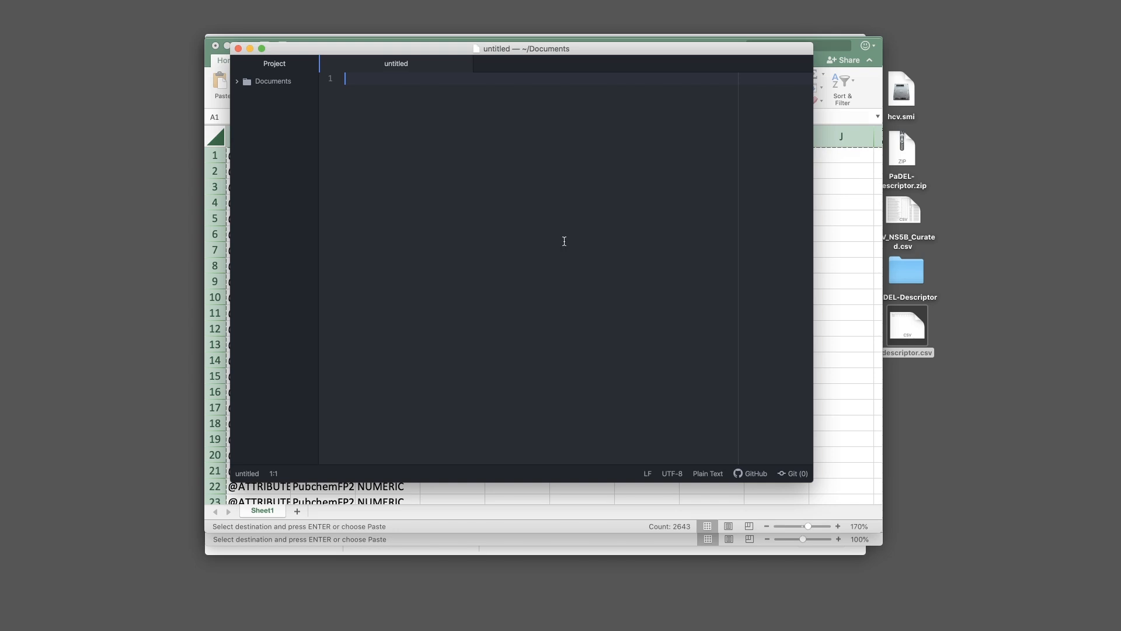
pyautogui.press('super+v')
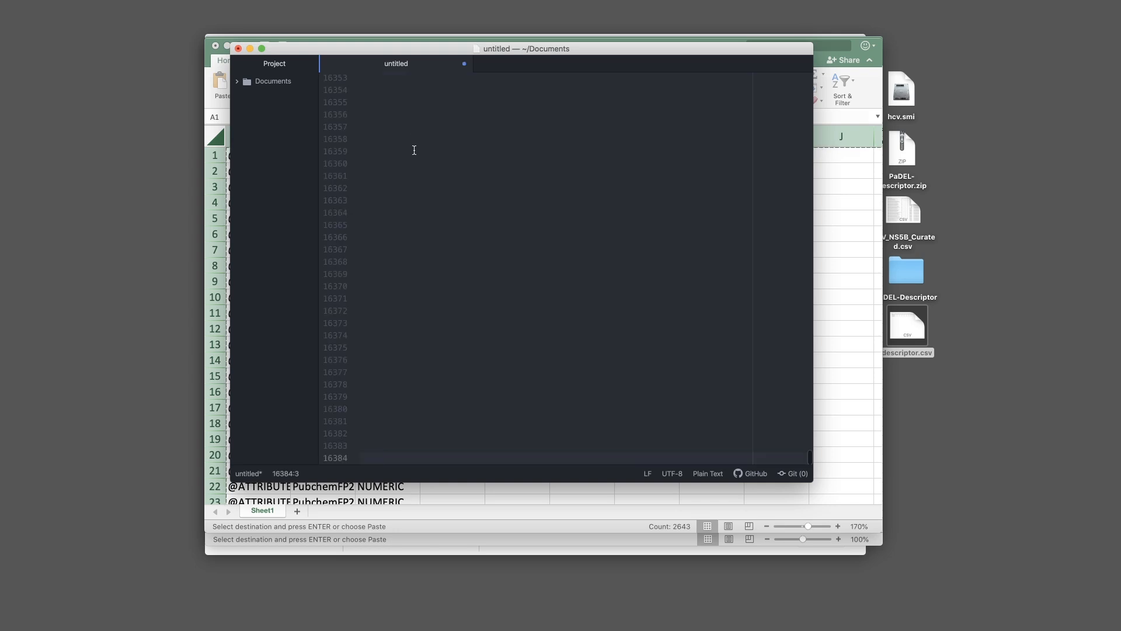
pyautogui.scroll(8, 414, 151)
pyautogui.scroll(-8, 421, 233)
pyautogui.scroll(20, 705, 378)
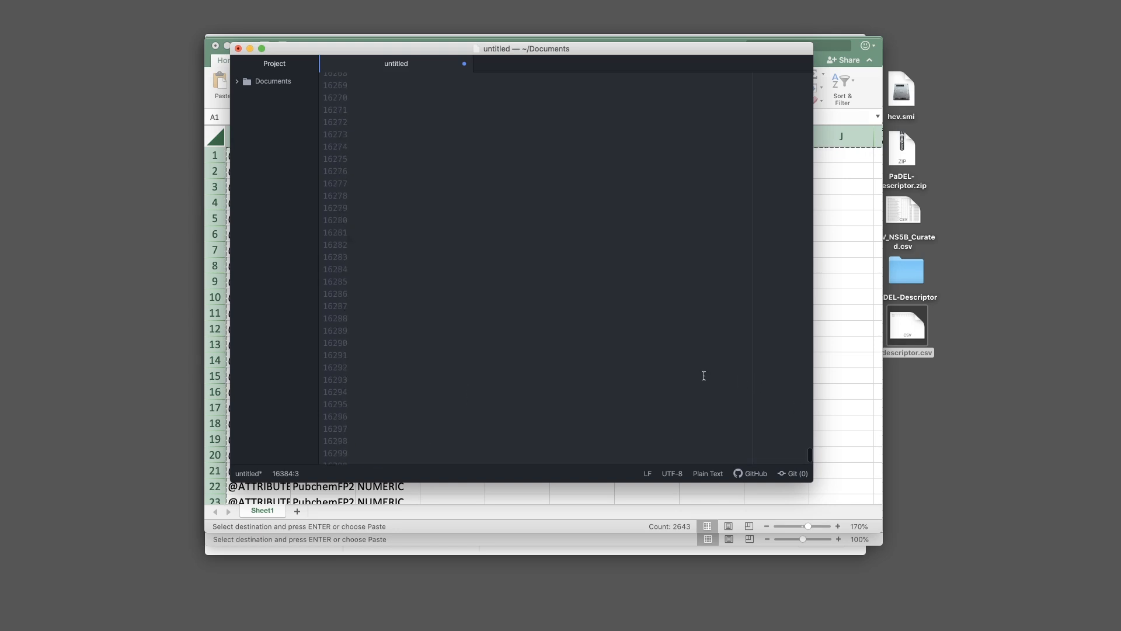
pyautogui.scroll(20, 700, 355)
pyautogui.moveTo(811, 434); pyautogui.dragTo(812, 265)
pyautogui.click(648, 328)
pyautogui.click(526, 388)
pyautogui.scroll(-1, 467, 397)
pyautogui.scroll(-5, 467, 397)
pyautogui.moveTo(694, 462); pyautogui.dragTo(696, 464)
pyautogui.scroll(-8, 613, 434)
# Delete the empty lines trailing after the last attribute line
pyautogui.click(810, 439)
pyautogui.moveTo(809, 440); pyautogui.dragTo(801, 103)
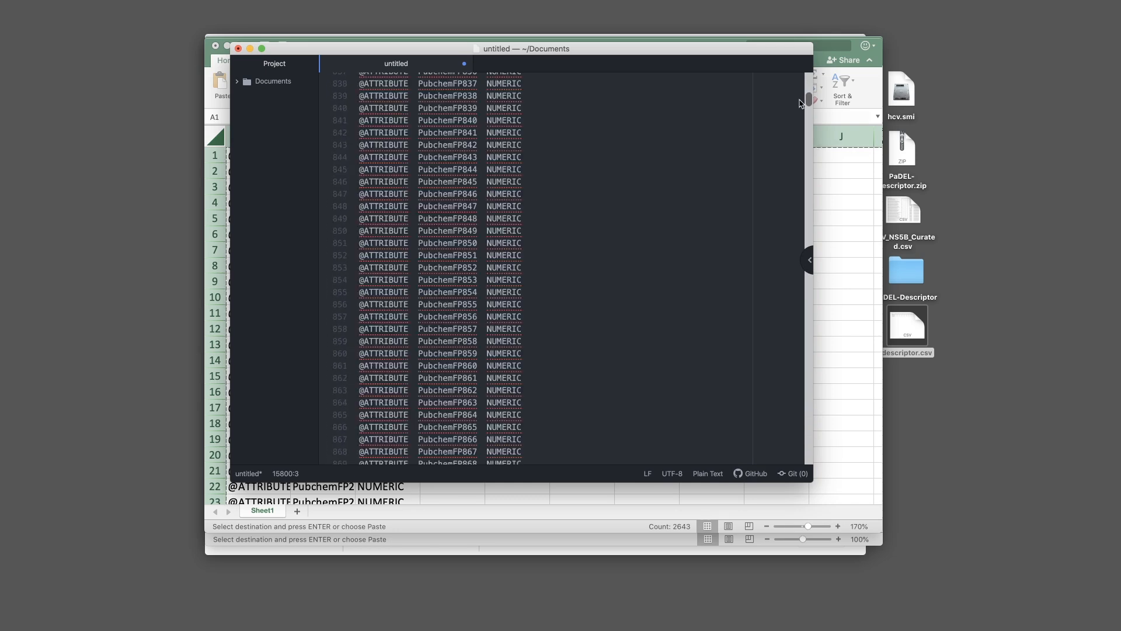
pyautogui.scroll(-5, 582, 186)
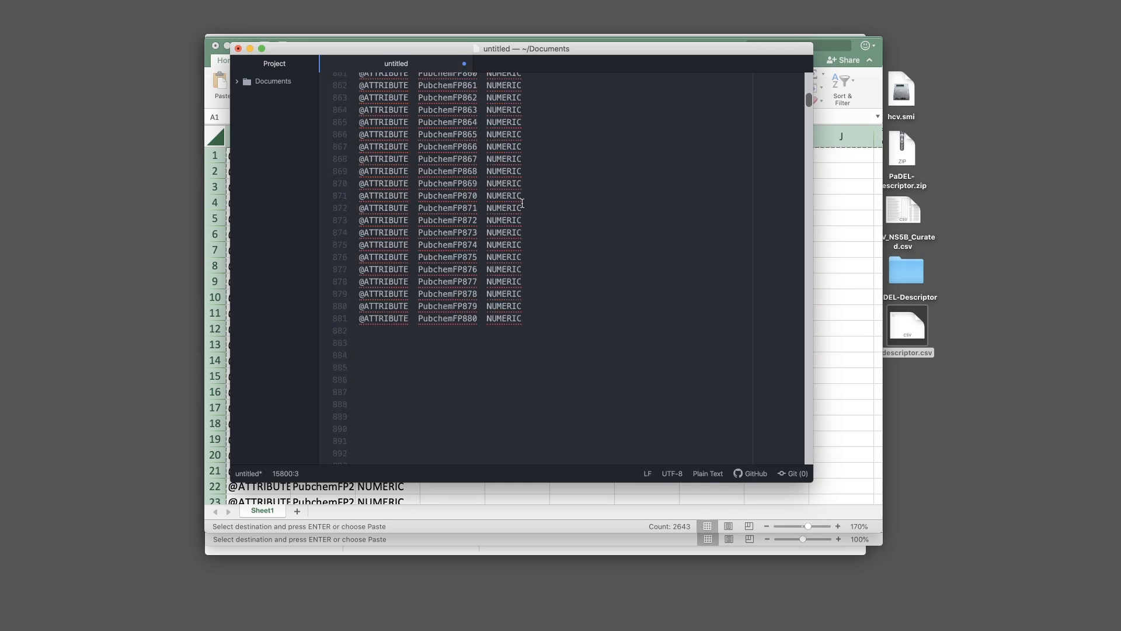
pyautogui.click(361, 305)
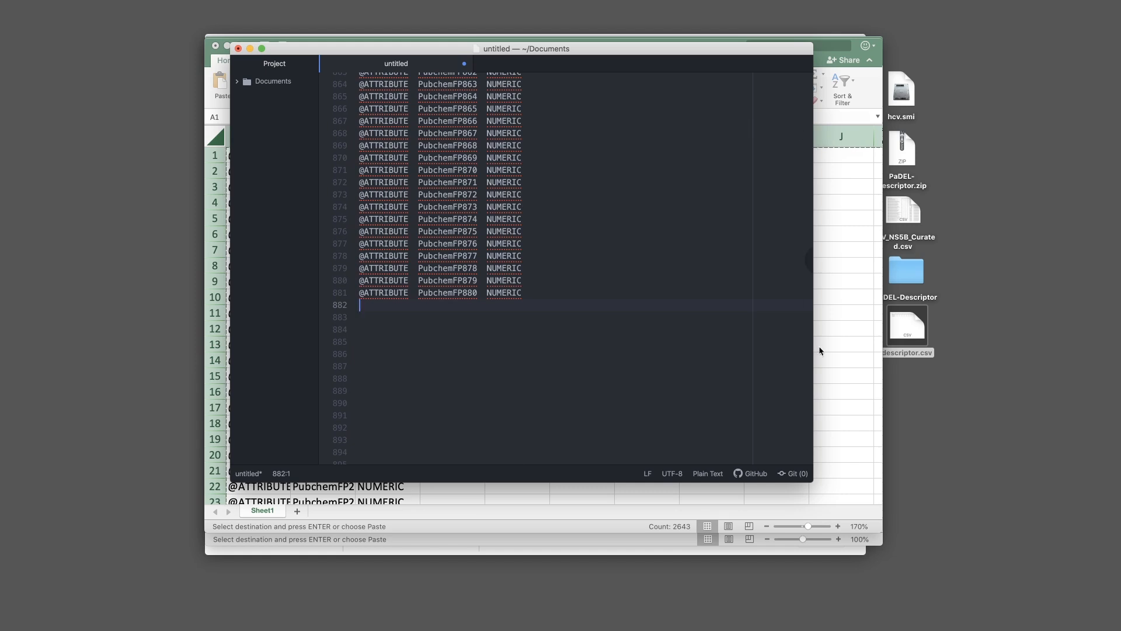
pyautogui.scroll(-5, 773, 225)
pyautogui.moveTo(809, 102); pyautogui.dragTo(826, 506)
pyautogui.keyDown('shift'); pyautogui.click(434, 459); pyautogui.keyUp('shift')
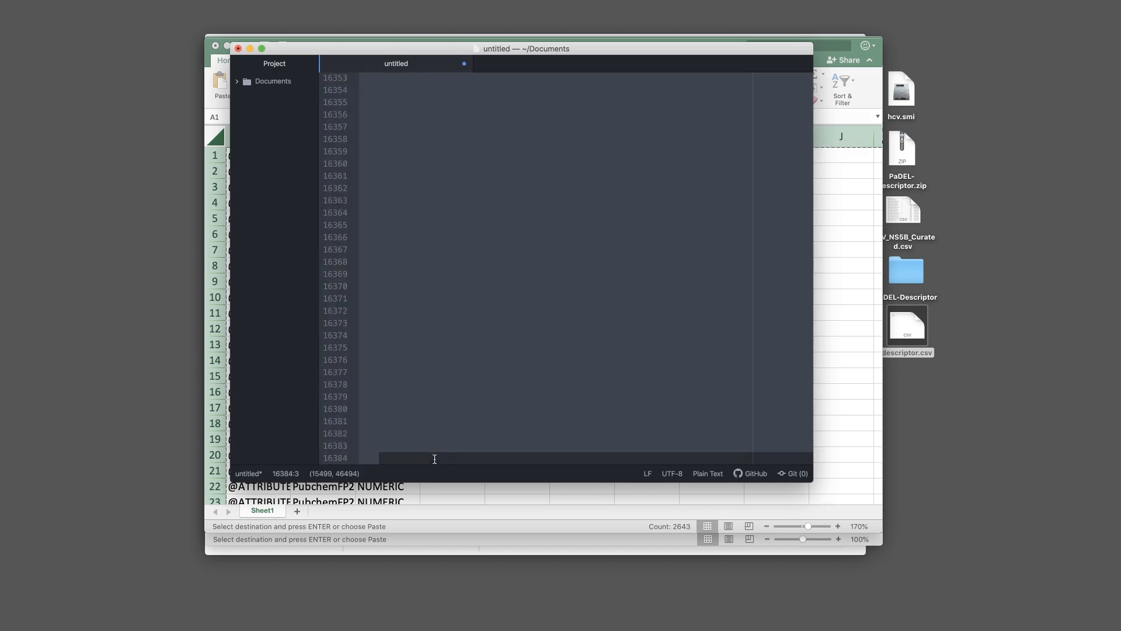
pyautogui.press('BackSpace')
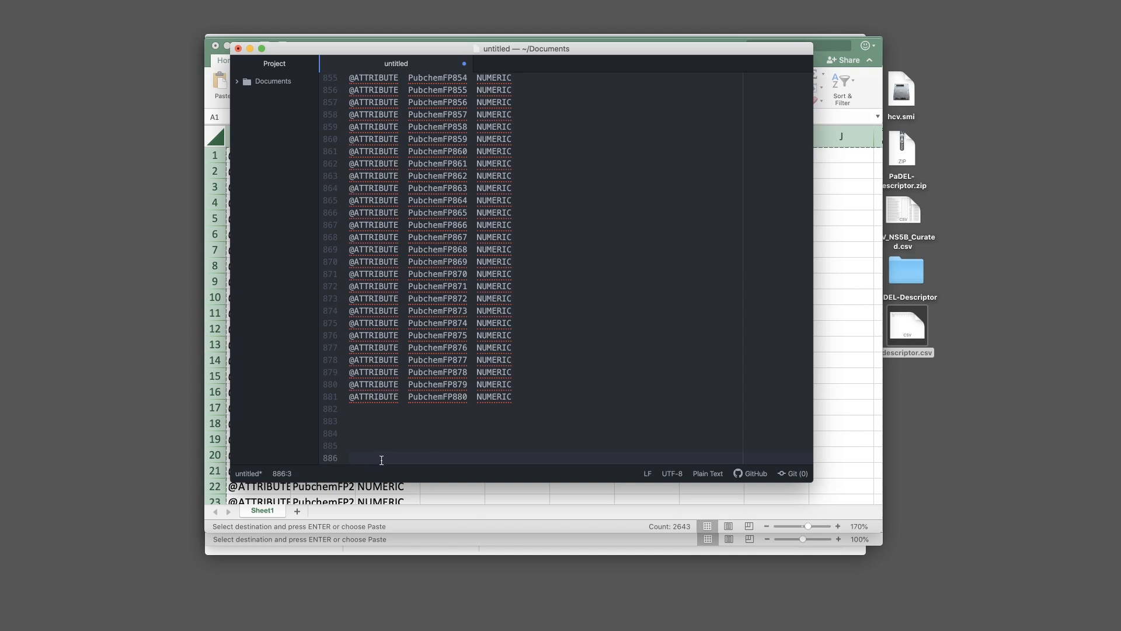
pyautogui.press('BackSpace')
pyautogui.press('BackSpace')
pyautogui.press('BackSpace')
pyautogui.press('BackSpace')
pyautogui.press('BackSpace')
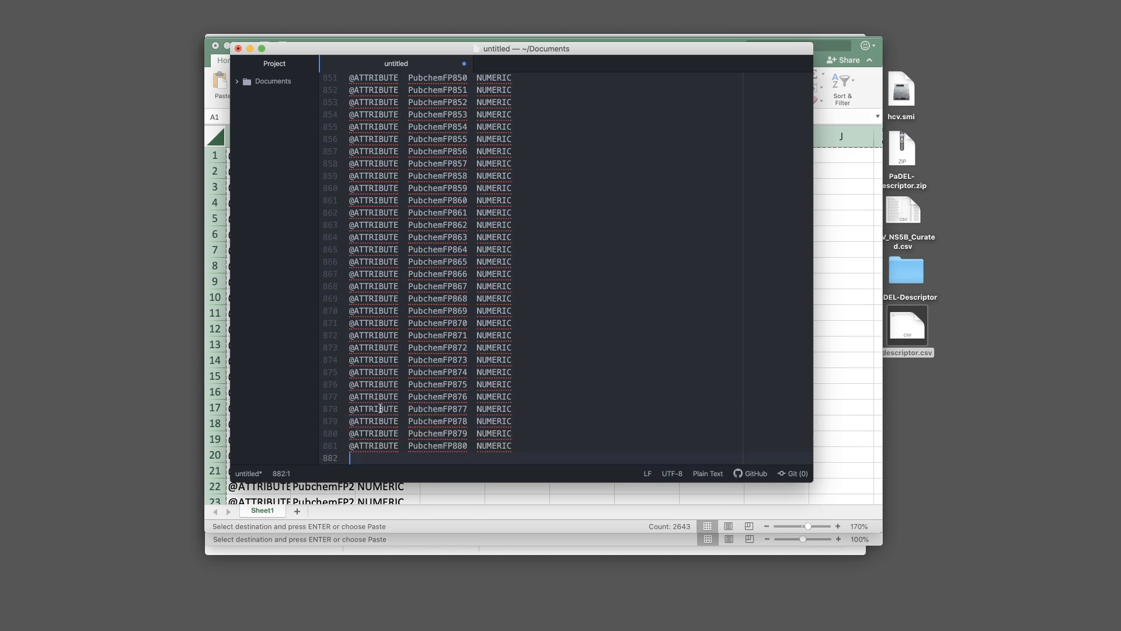
pyautogui.press('Return')
pyautogui.write('@DATA')
pyautogui.press('Return')
pyautogui.scroll(20, 418, 264)
pyautogui.moveTo(418, 263); pyautogui.dragTo(418, 263)
pyautogui.scroll(20, 418, 263)
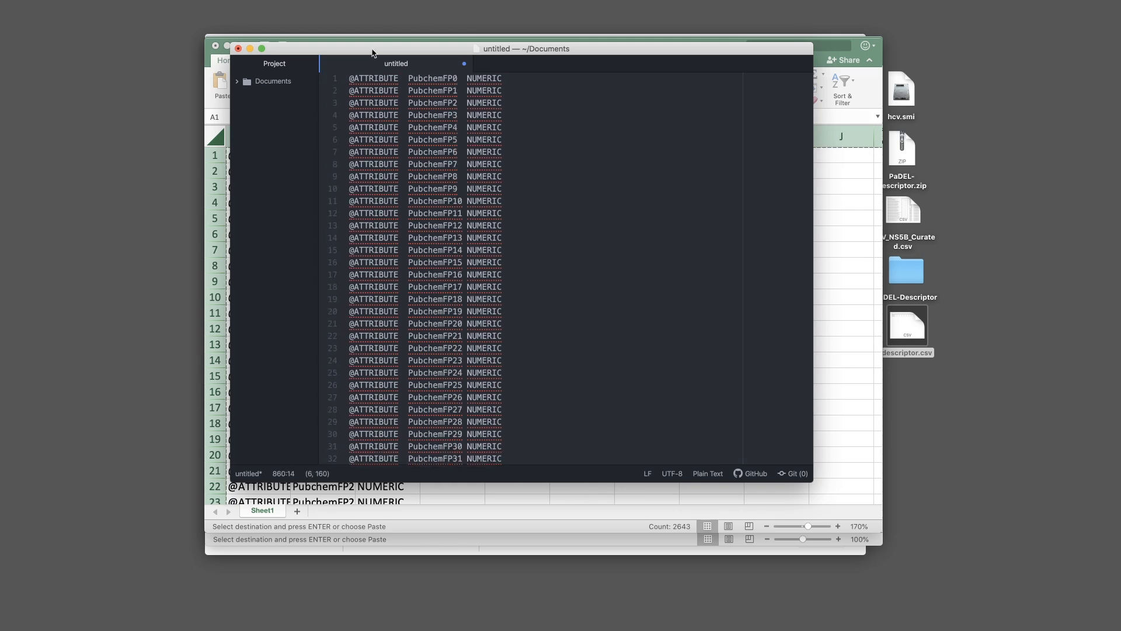
pyautogui.click(349, 78)
pyautogui.press('Return')
pyautogui.press('Return')
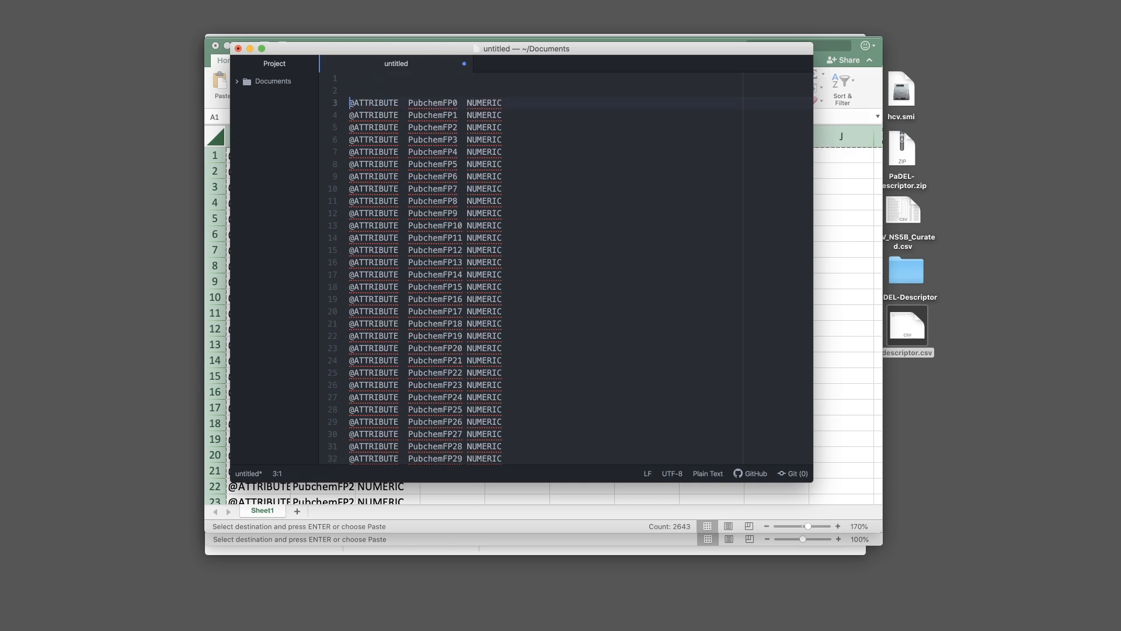
pyautogui.write('@DE')
pyautogui.write('RELATION HCV')
pyautogui.scroll(-15, 795, 93)
pyautogui.click(796, 93)
pyautogui.moveTo(809, 111); pyautogui.dragTo(828, 481)
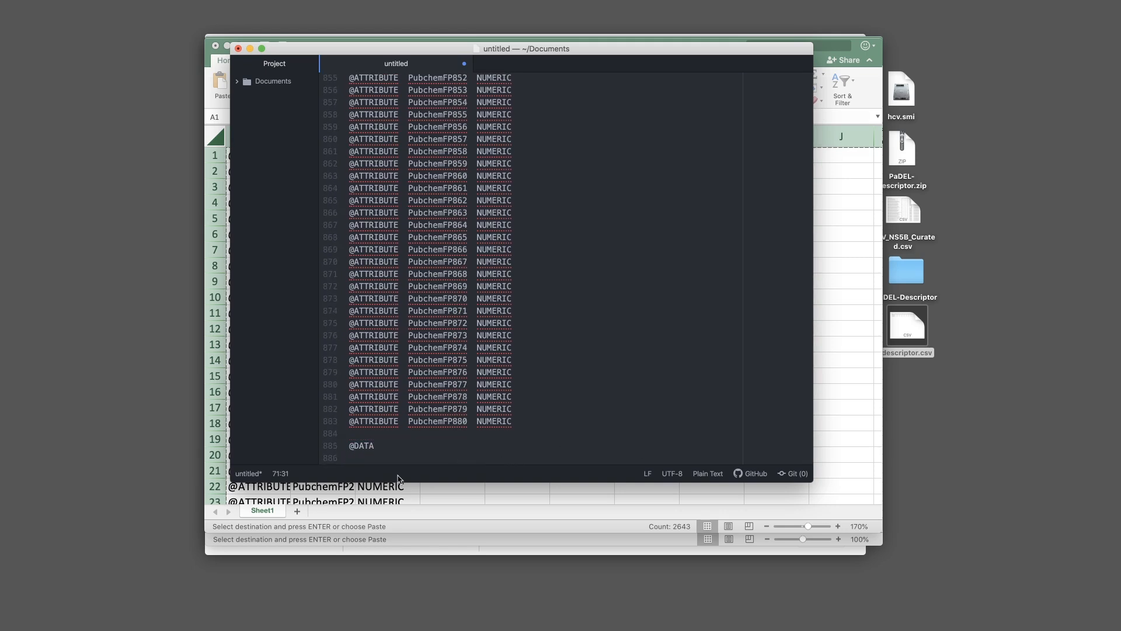
pyautogui.click(361, 456)
# Cancel the Save As sheet and bring Excel's Book1 back to the front
pyautogui.press('super+s')
pyautogui.click(540, 128)
pyautogui.moveTo(593, 51); pyautogui.dragTo(697, 128)
pyautogui.click(483, 41)
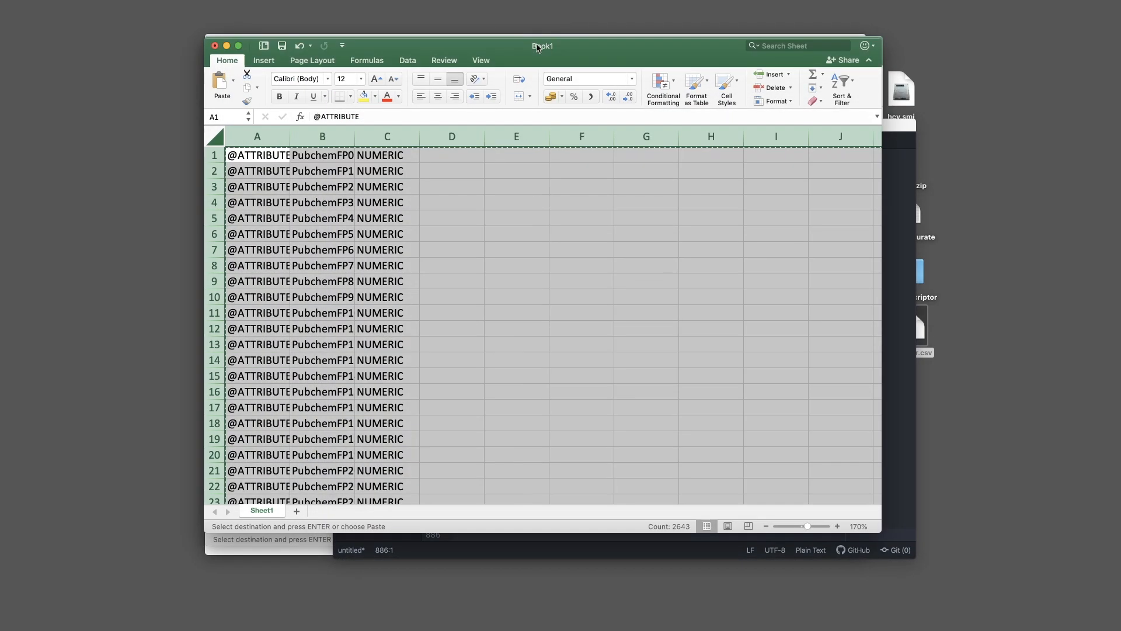
# Close Book1 with Don't Save, discarding the clipboard data
pyautogui.moveTo(540, 45)
pyautogui.mouseDown()
pyautogui.moveTo(621, 41)
pyautogui.moveTo(606, 18)
pyautogui.moveTo(528, 57)
pyautogui.mouseUp()
pyautogui.press('super+w')
pyautogui.click(501, 136)
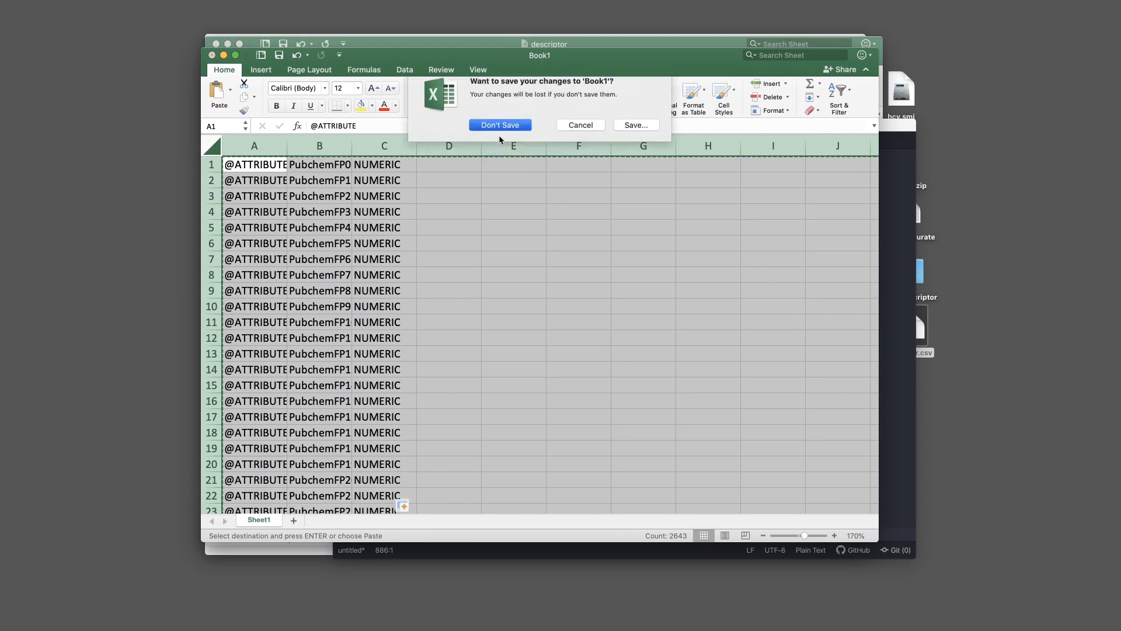
pyautogui.click(516, 190)
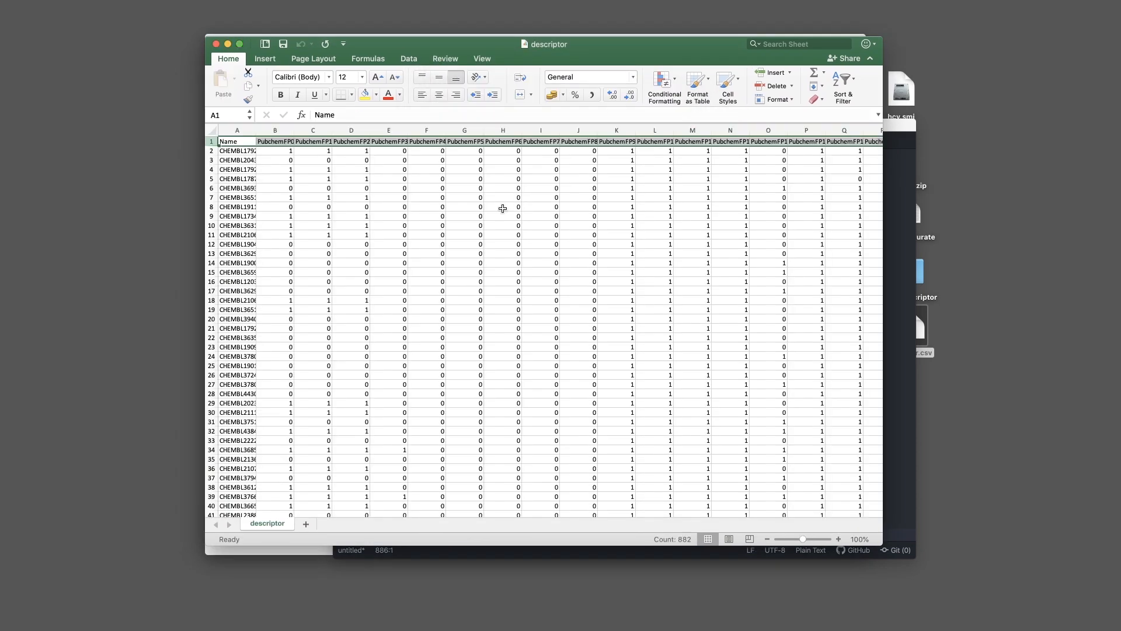
# Copy descriptor's fingerprint values B2:AGX579 and create blank workbook Book2
pyautogui.moveTo(450, 45); pyautogui.dragTo(447, 41)
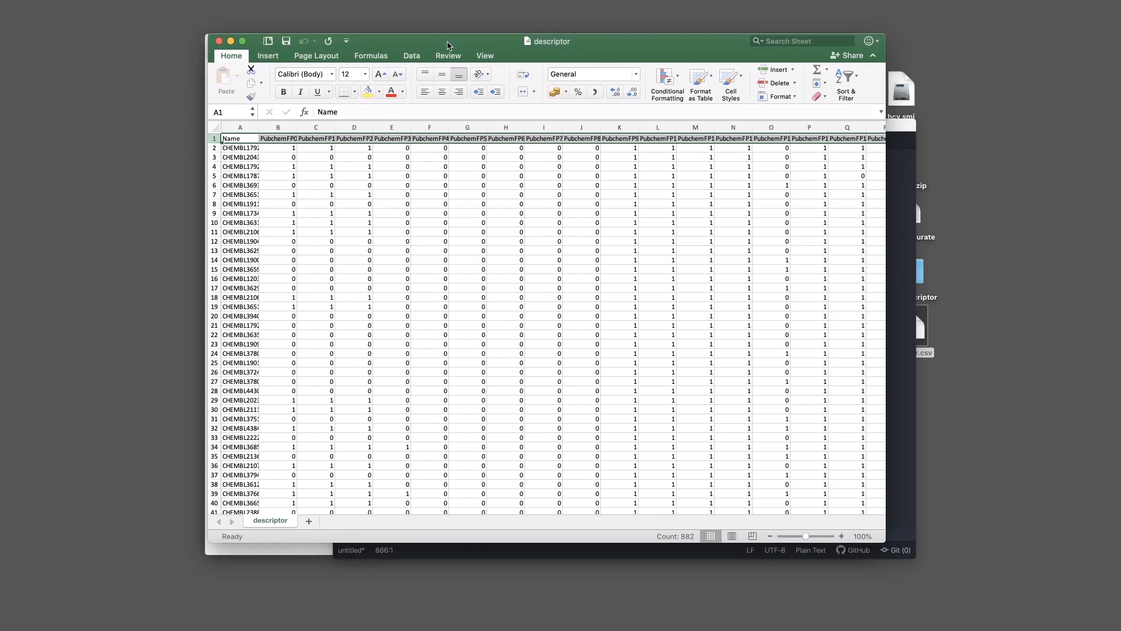
pyautogui.click(284, 150)
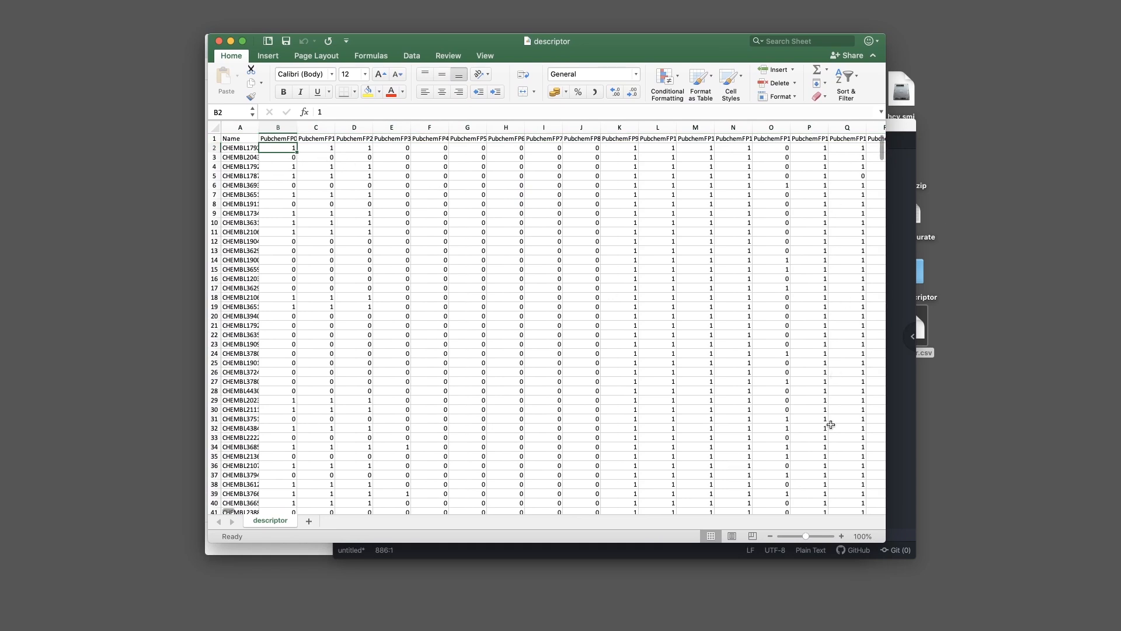
pyautogui.scroll(-20, 488, 426)
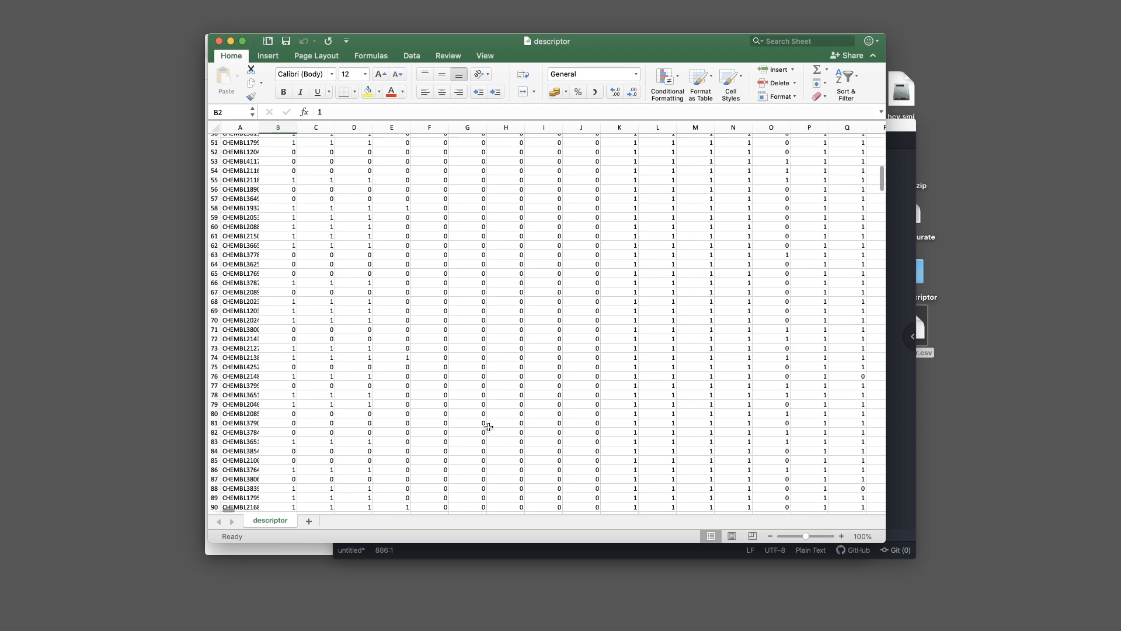
pyautogui.moveTo(882, 289); pyautogui.dragTo(881, 482)
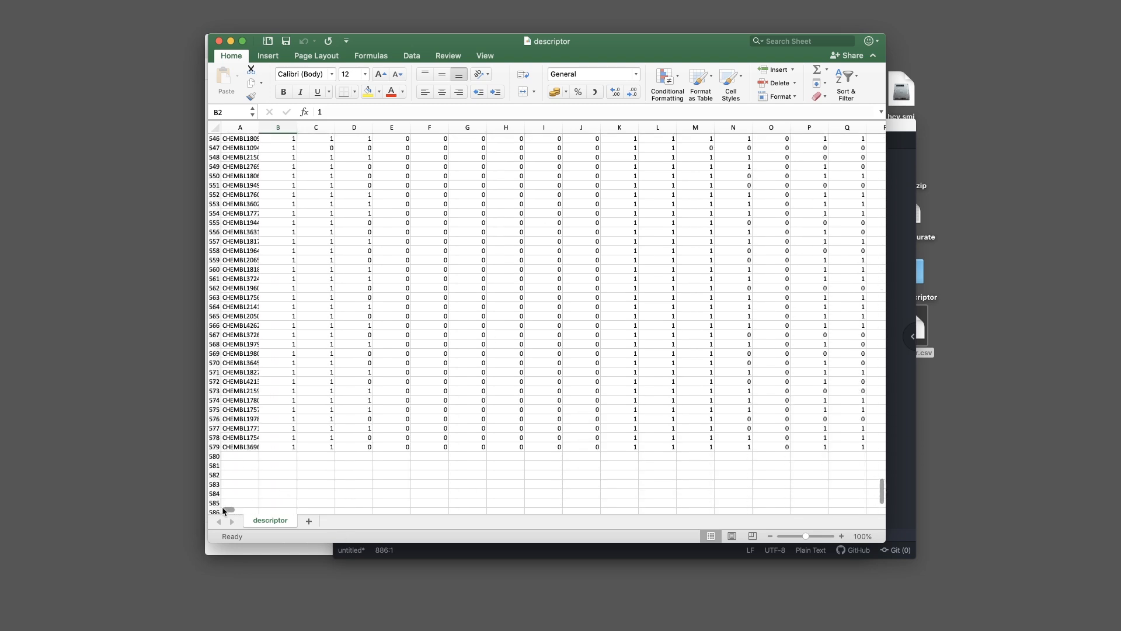
pyautogui.moveTo(228, 512); pyautogui.dragTo(883, 521)
pyautogui.keyDown('shift'); pyautogui.click(561, 449); pyautogui.keyUp('shift')
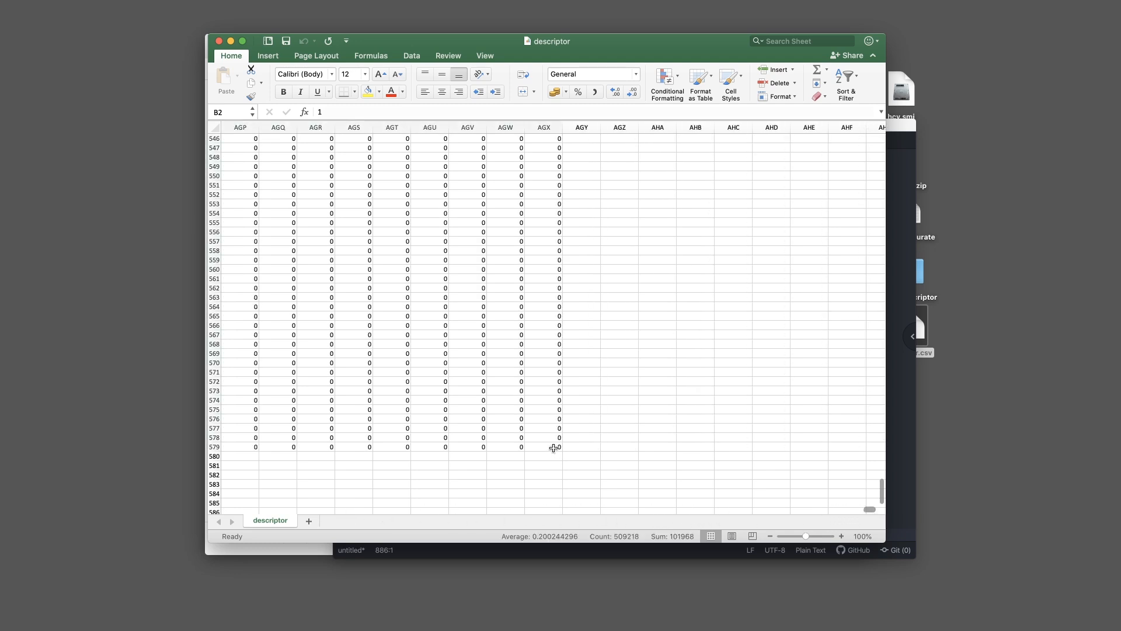
pyautogui.press('super+c')
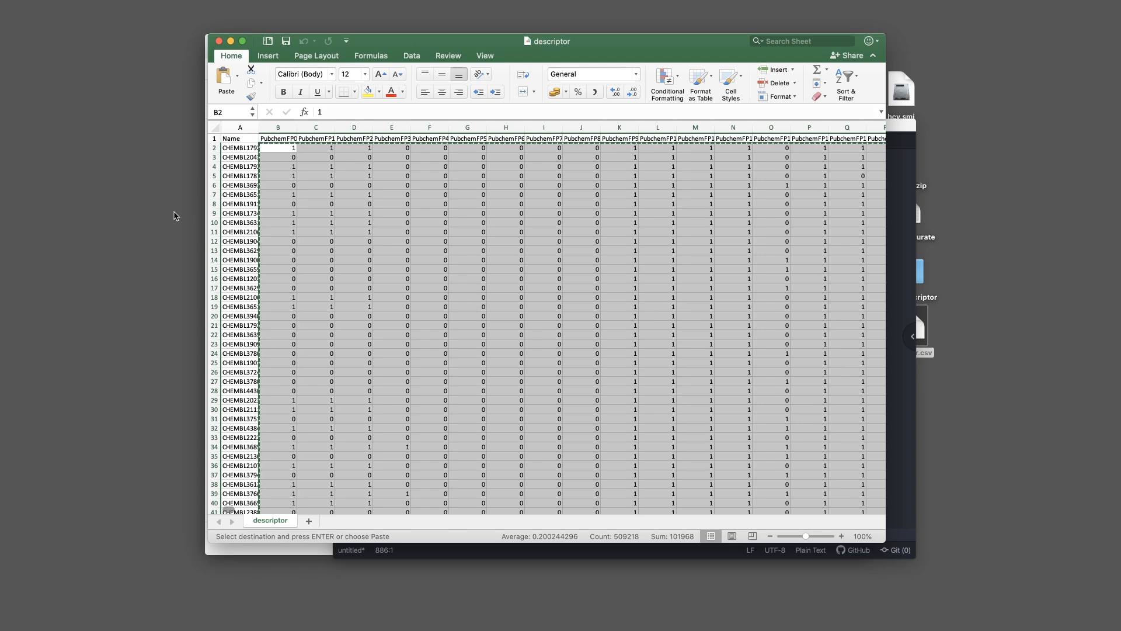
pyautogui.press('super+n')
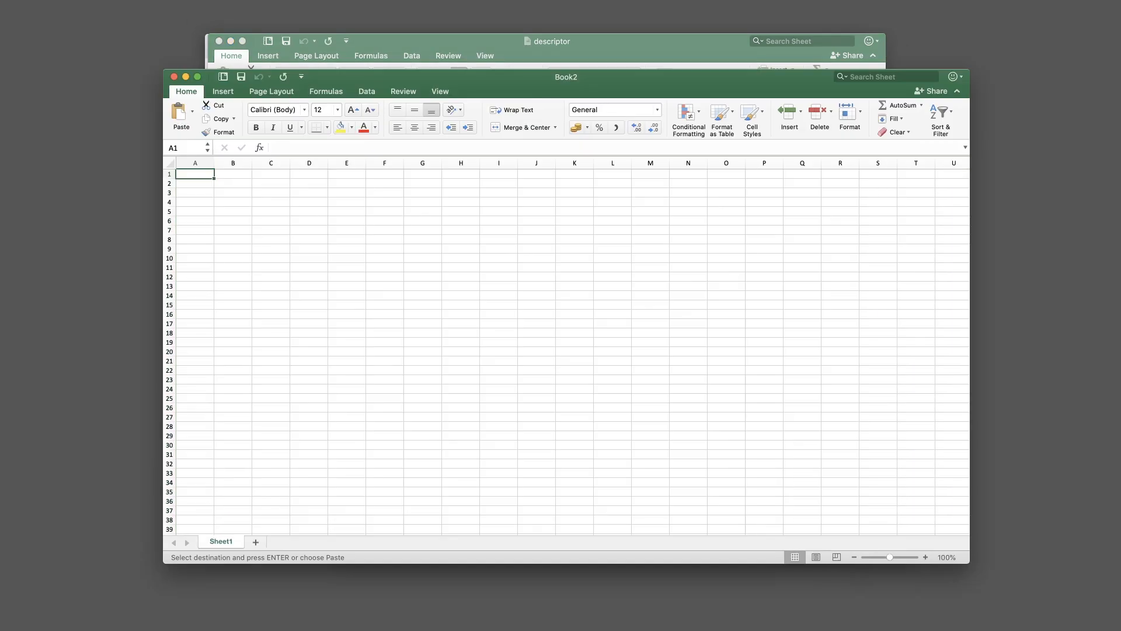
# Paste the fingerprint values into Book2 at A1, filling columns through AGW
pyautogui.moveTo(390, 86); pyautogui.dragTo(419, 48)
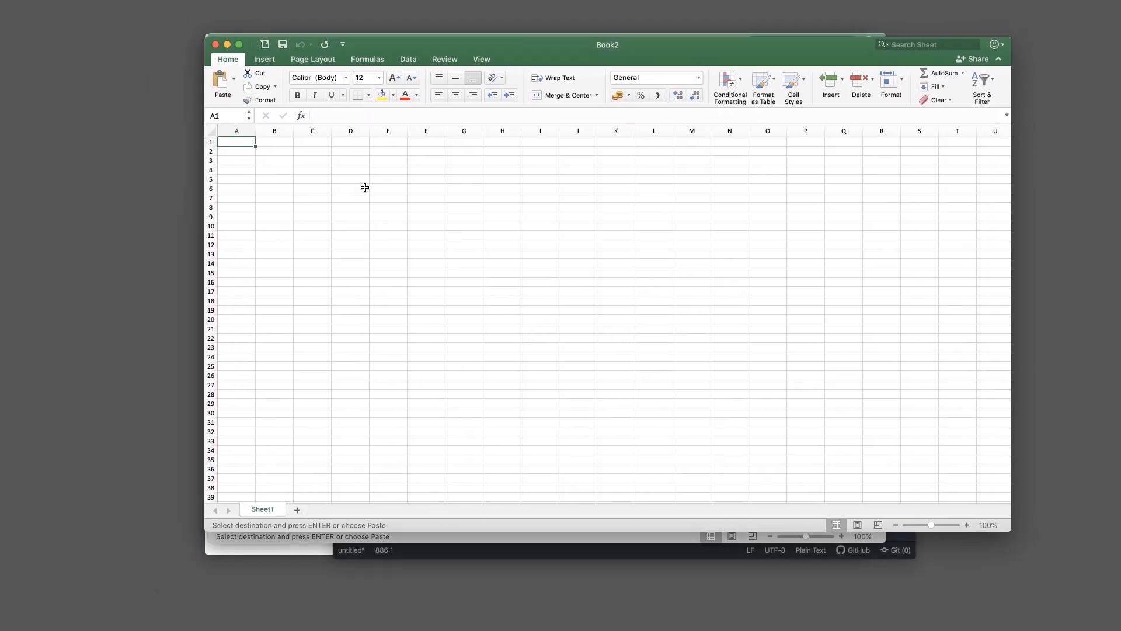
pyautogui.press('super+v')
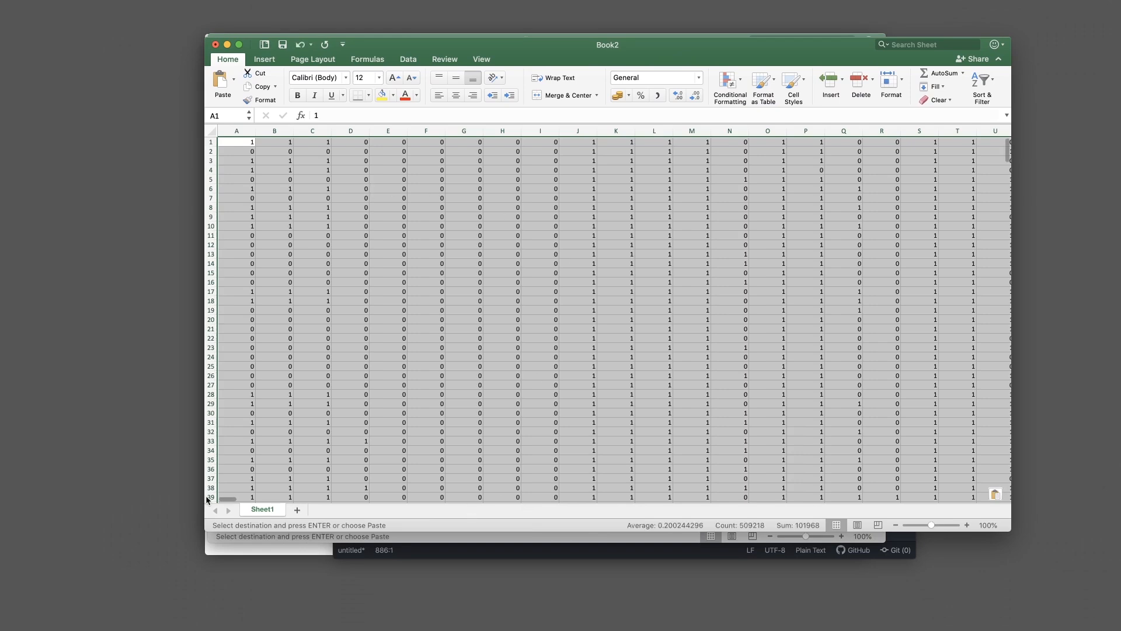
pyautogui.moveTo(232, 500); pyautogui.dragTo(1000, 498)
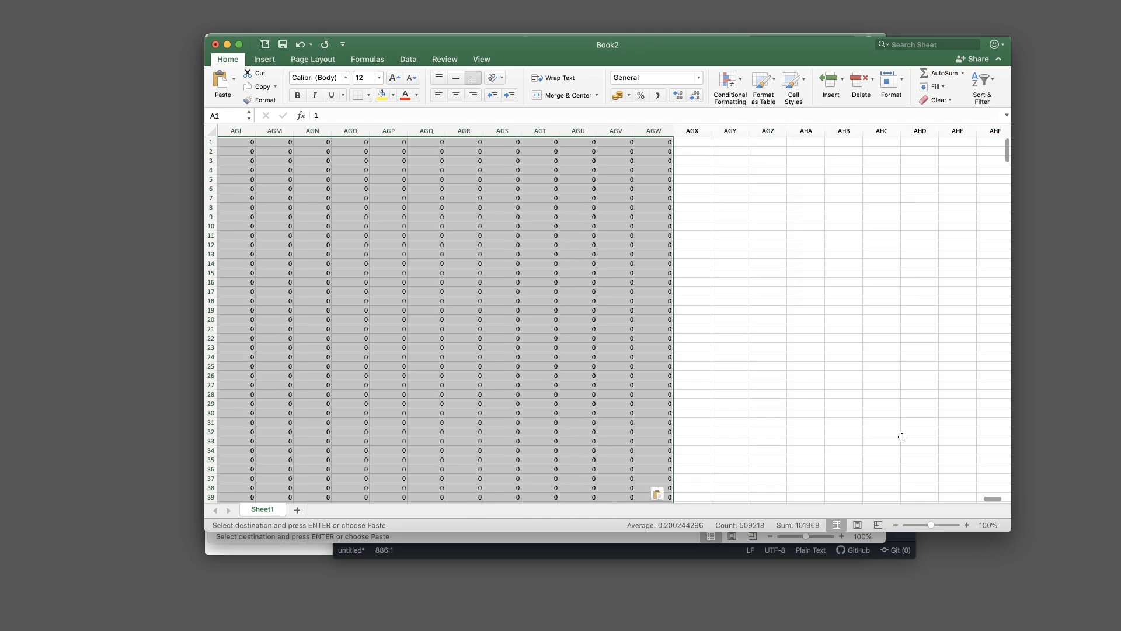
pyautogui.click(692, 142)
# Minimise the descriptor workbook and rearrange the Book2 and Atom windows
pyautogui.moveTo(642, 51); pyautogui.dragTo(818, 54)
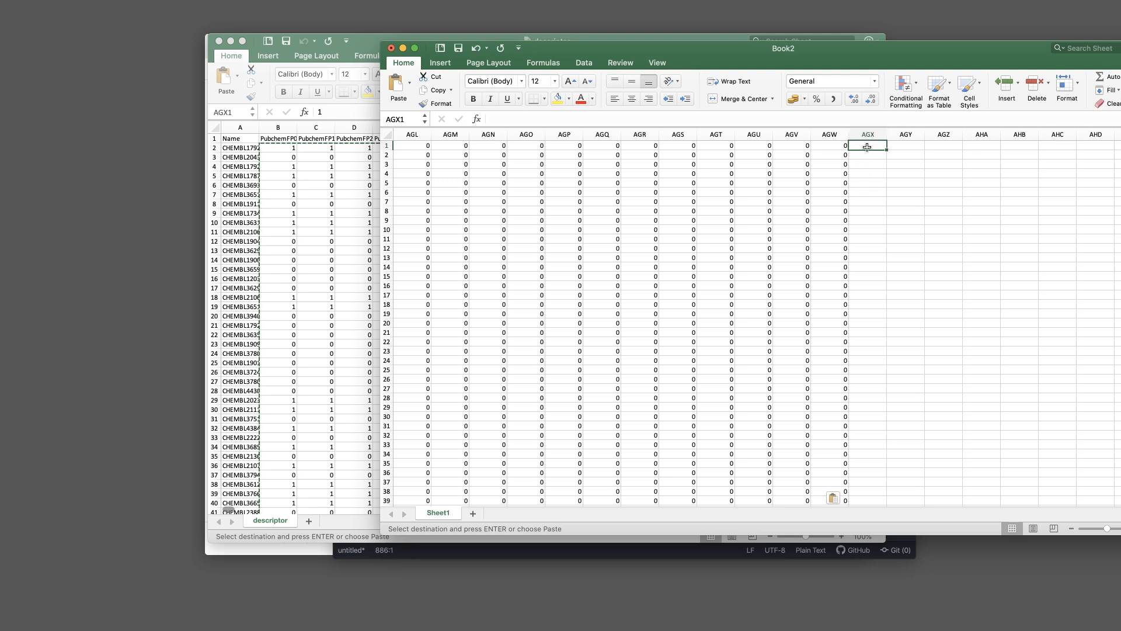
pyautogui.click(364, 43)
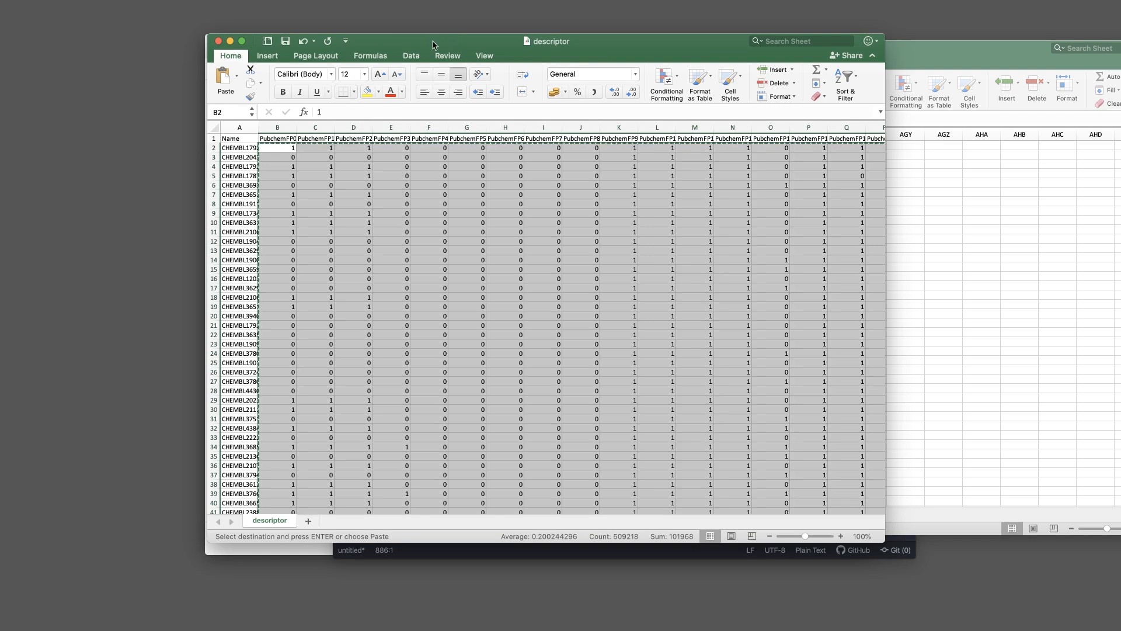
pyautogui.moveTo(433, 45)
pyautogui.mouseDown()
pyautogui.moveTo(436, 30)
pyautogui.moveTo(421, 73)
pyautogui.moveTo(434, 49)
pyautogui.mouseUp()
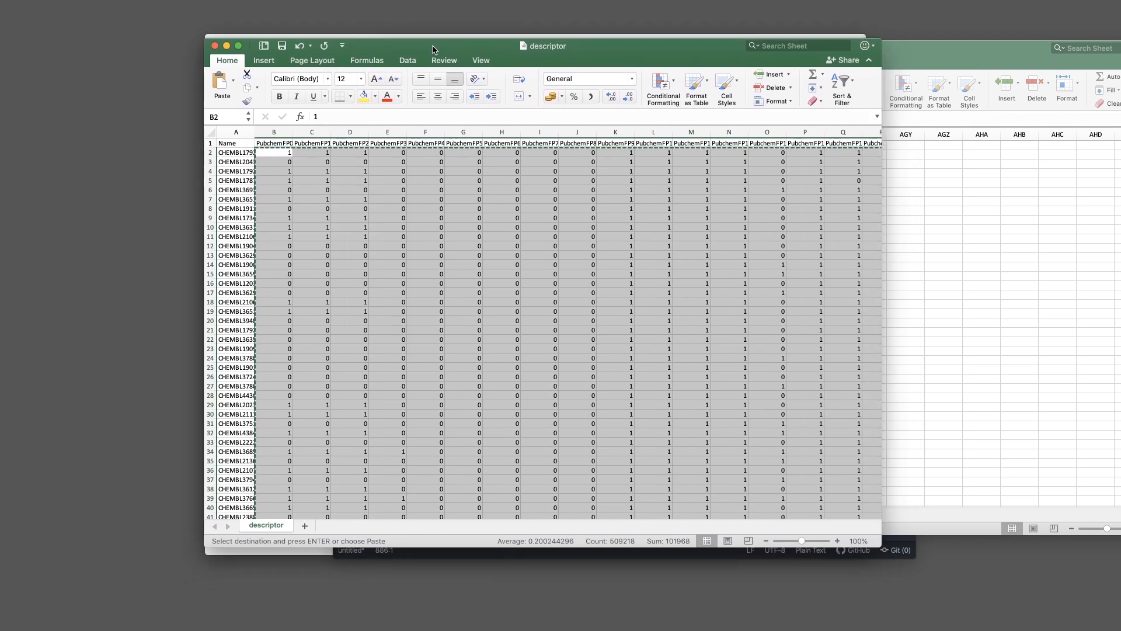
pyautogui.click(227, 46)
pyautogui.moveTo(862, 56); pyautogui.dragTo(688, 57)
pyautogui.moveTo(944, 167); pyautogui.dragTo(836, 167)
pyautogui.moveTo(867, 121); pyautogui.dragTo(832, 188)
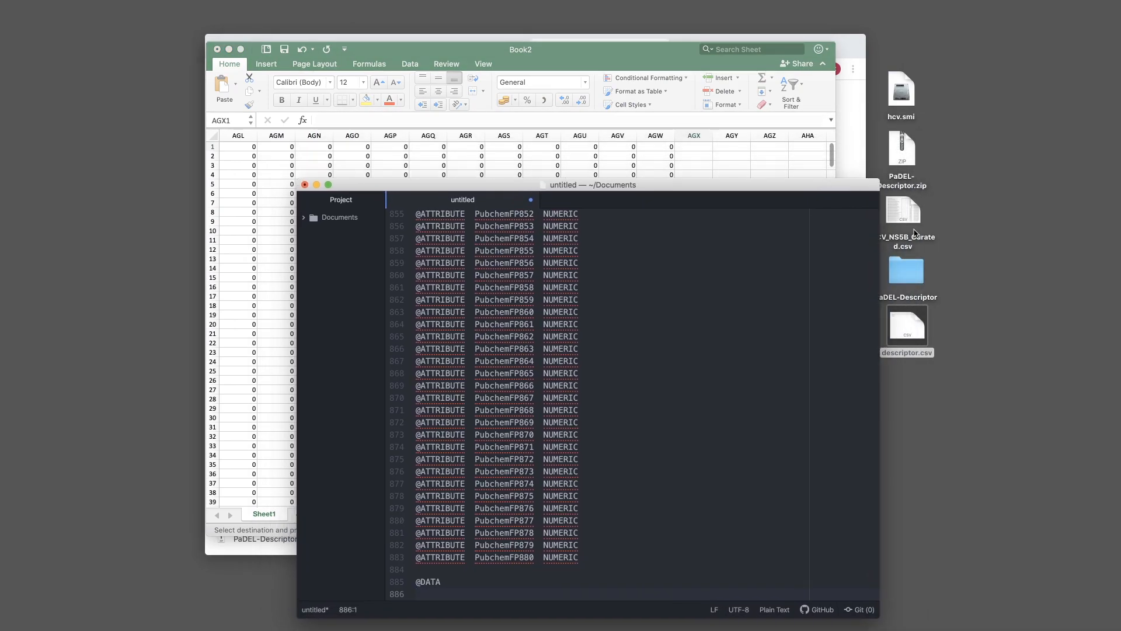
# Open HCV_NS5B_Curated.csv in Microsoft Excel
pyautogui.click(912, 212)
pyautogui.moveTo(899, 208); pyautogui.dragTo(909, 216)
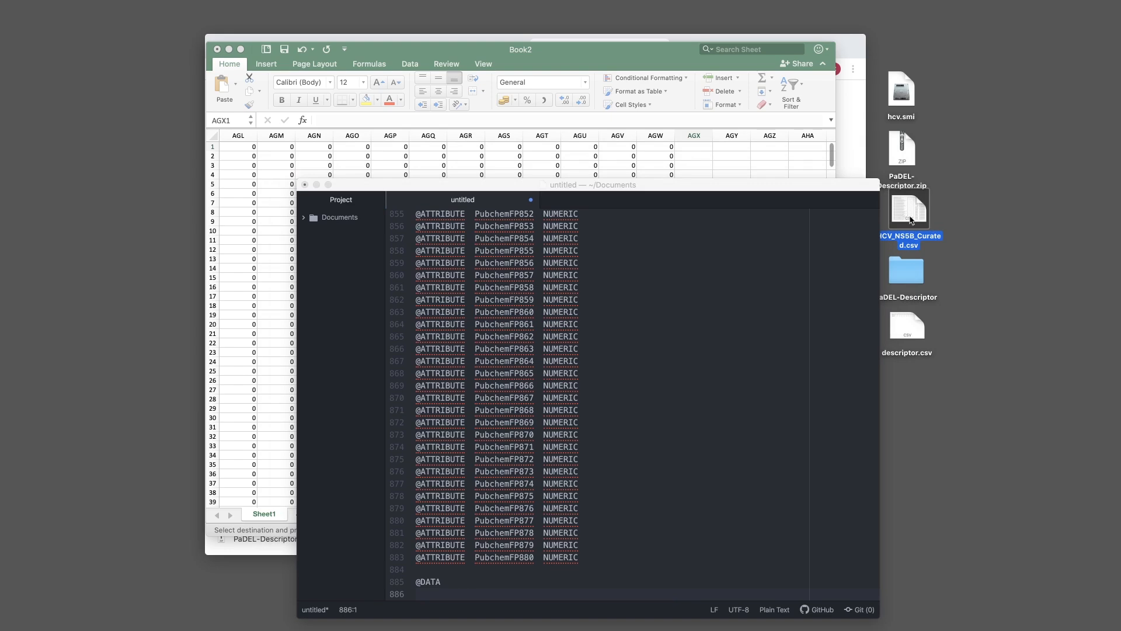
pyautogui.doubleClick(908, 211)
pyautogui.rightClick(910, 212)
pyautogui.moveTo(941, 225)
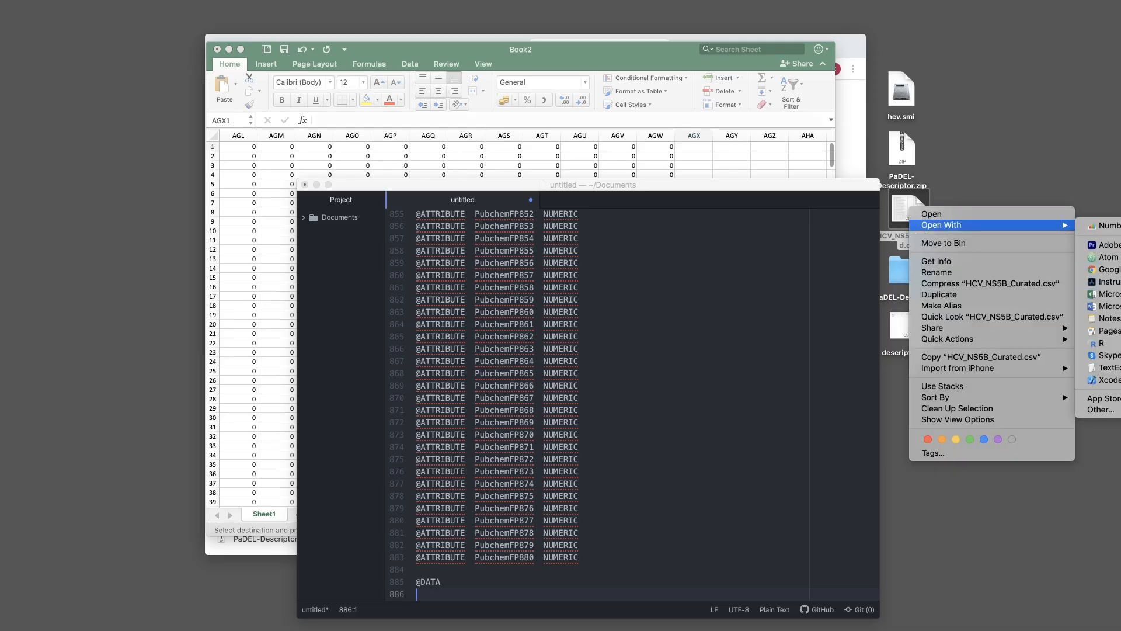
pyautogui.click(1107, 294)
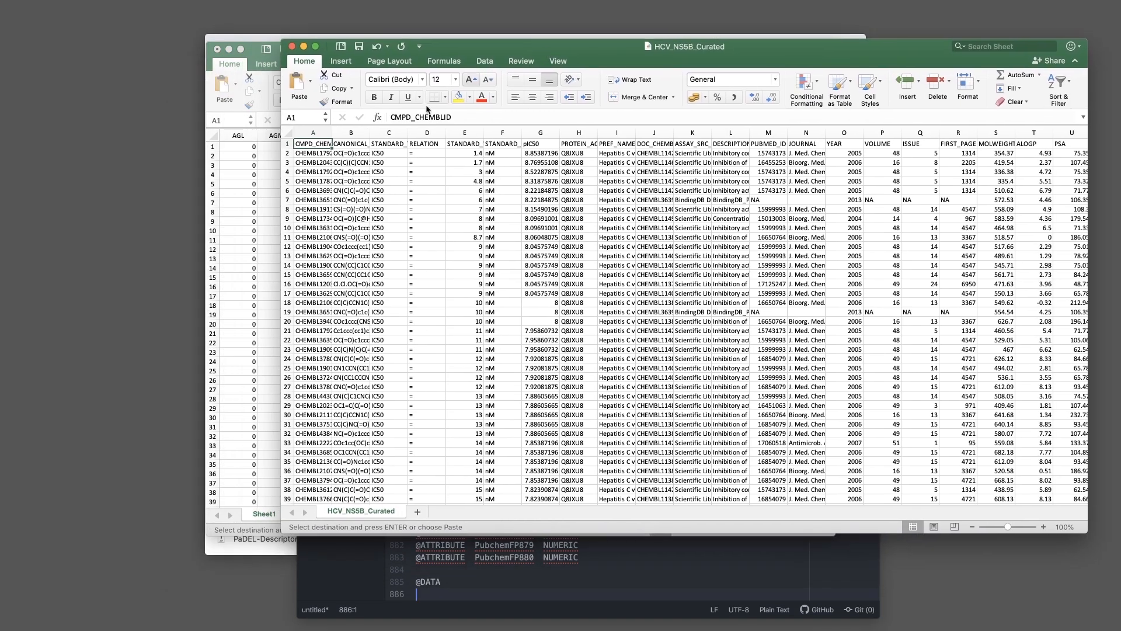
# Copy the pIC50 values G2:G579 and bring Book2 back to the front
pyautogui.click(538, 154)
pyautogui.scroll(-5, 1069, 399)
pyautogui.scroll(-20, 1069, 399)
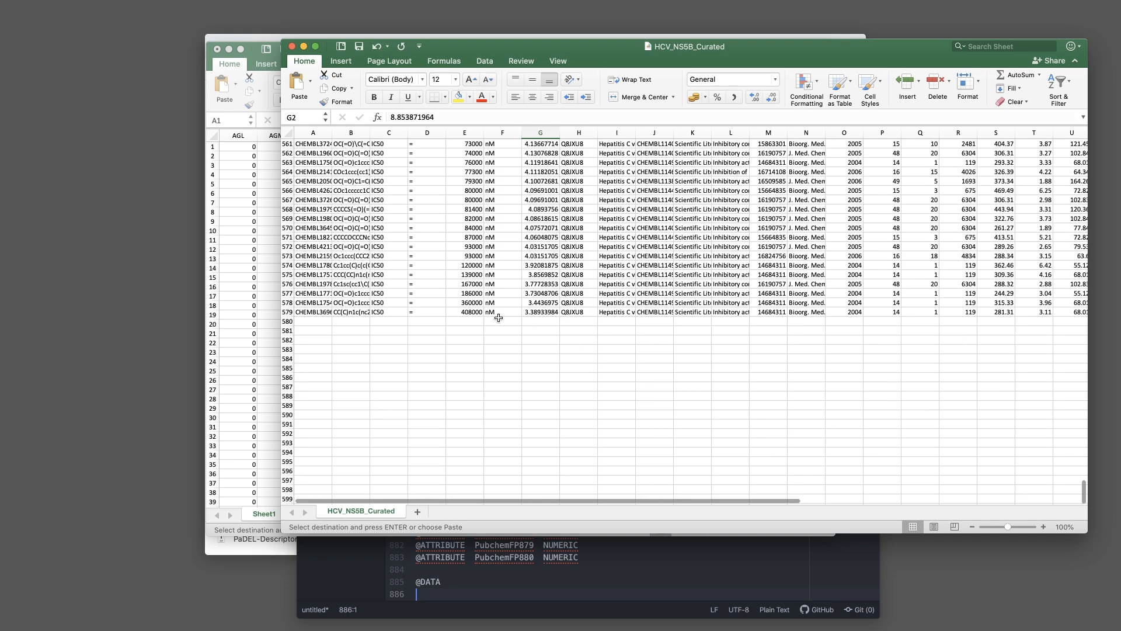
pyautogui.keyDown('shift'); pyautogui.click(545, 313); pyautogui.keyUp('shift')
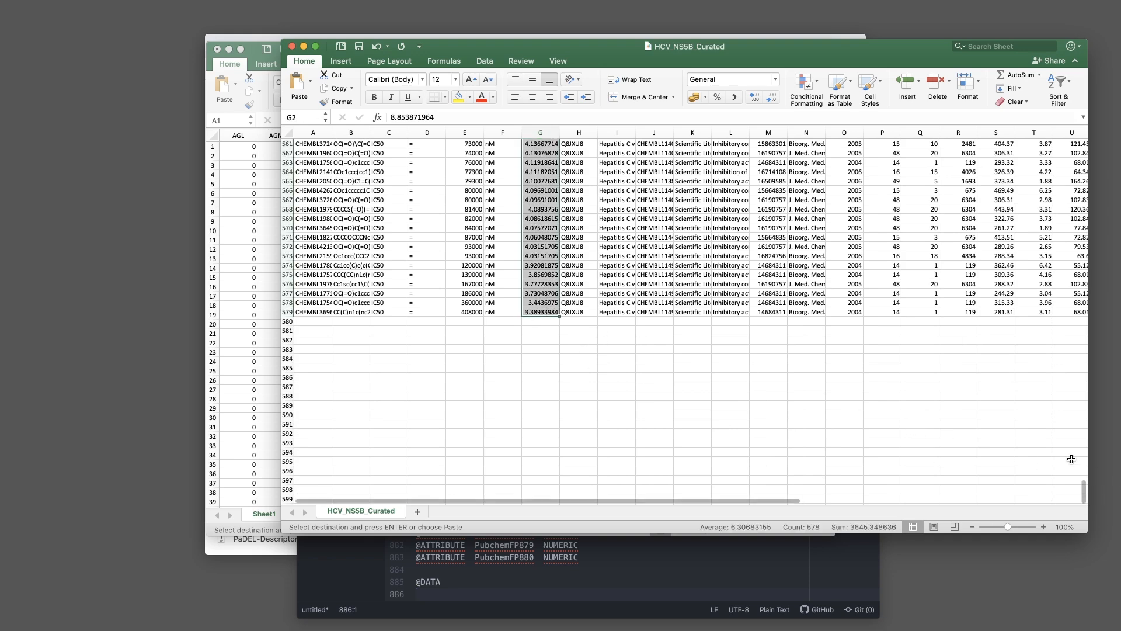
pyautogui.scroll(5, 1062, 443)
pyautogui.moveTo(1083, 474); pyautogui.dragTo(1081, 155)
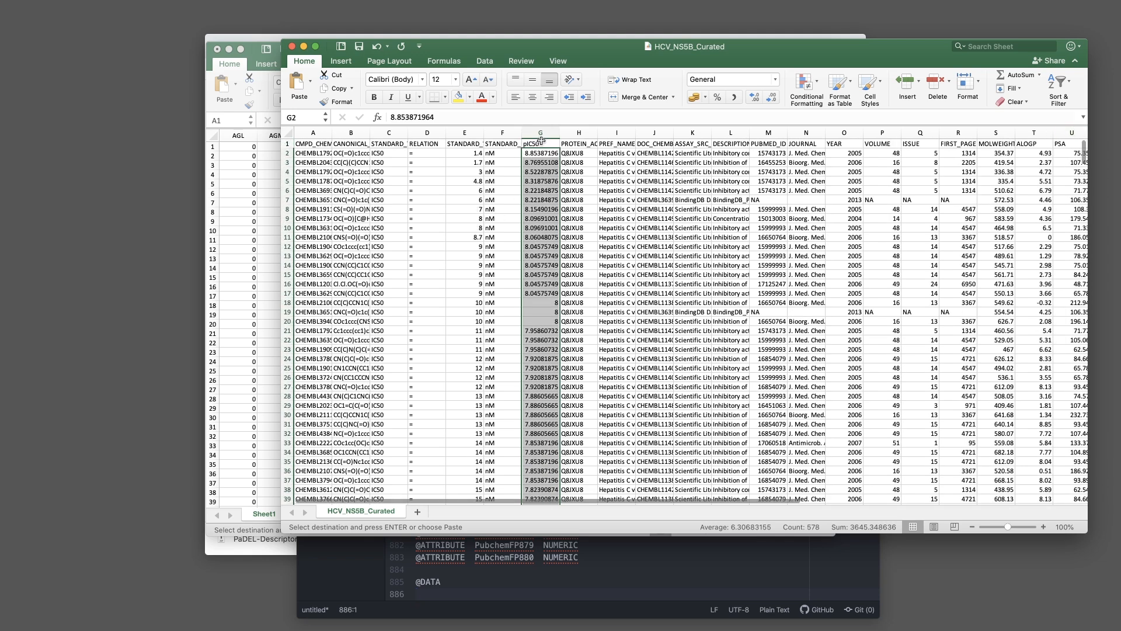
pyautogui.press('super+c')
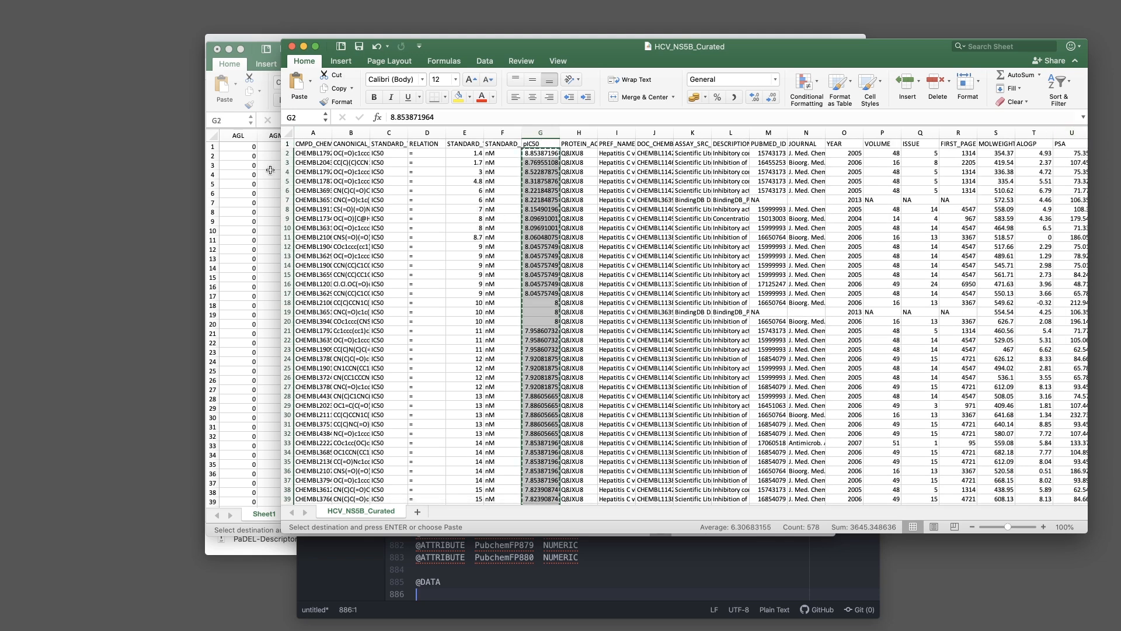
pyautogui.click(240, 185)
pyautogui.moveTo(479, 52); pyautogui.dragTo(476, 44)
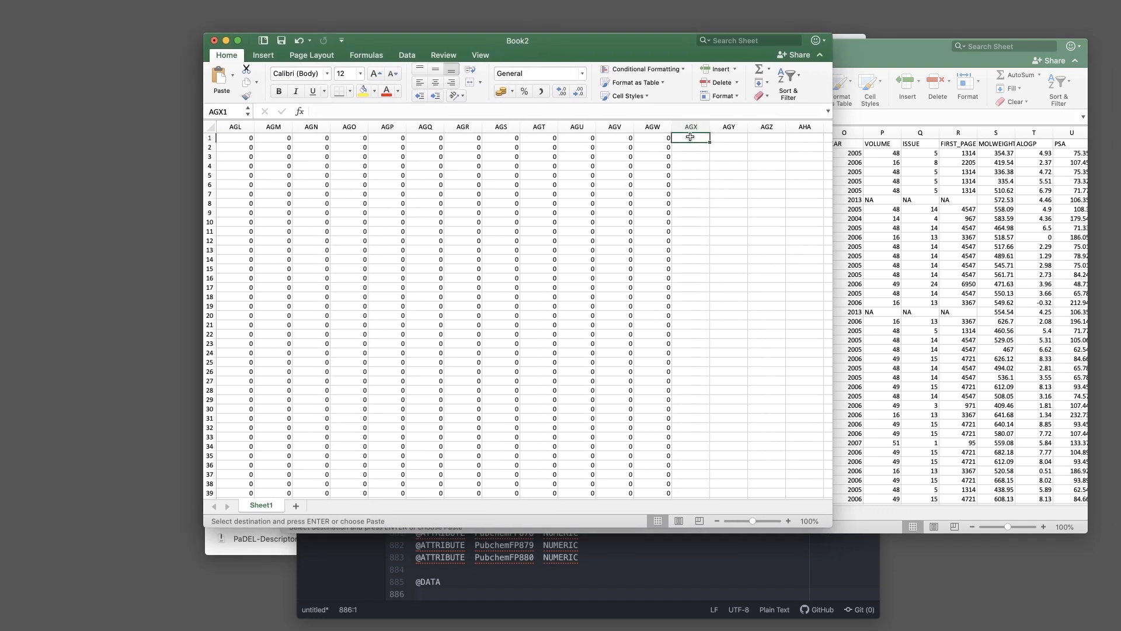
pyautogui.press('super+v')
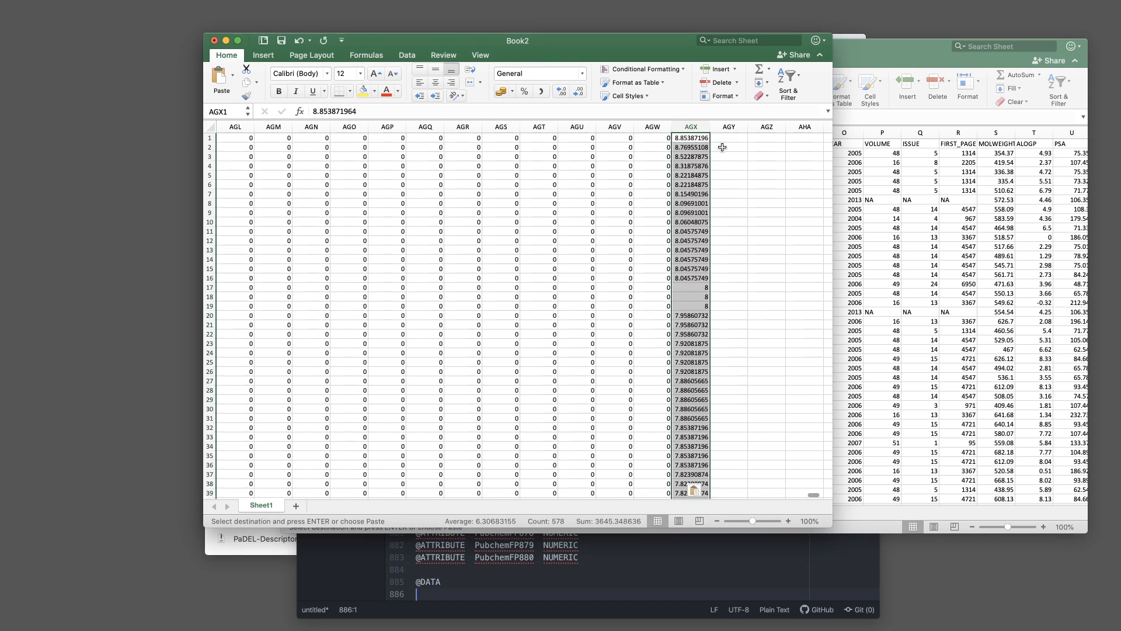
pyautogui.moveTo(829, 145); pyautogui.dragTo(826, 509)
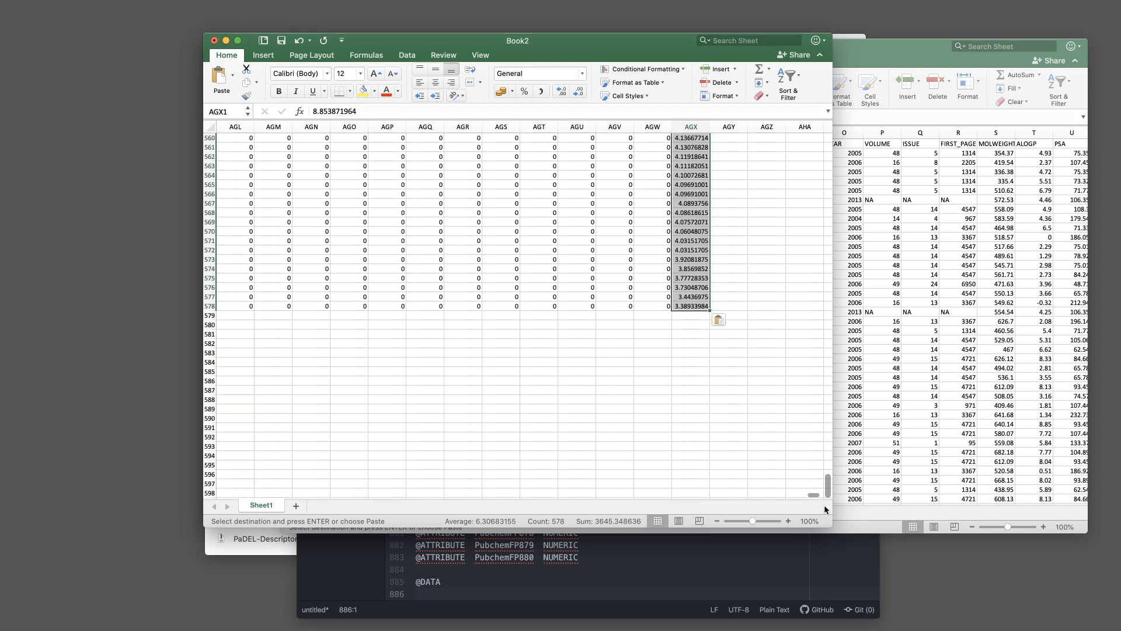
pyautogui.click(660, 307)
pyautogui.click(699, 305)
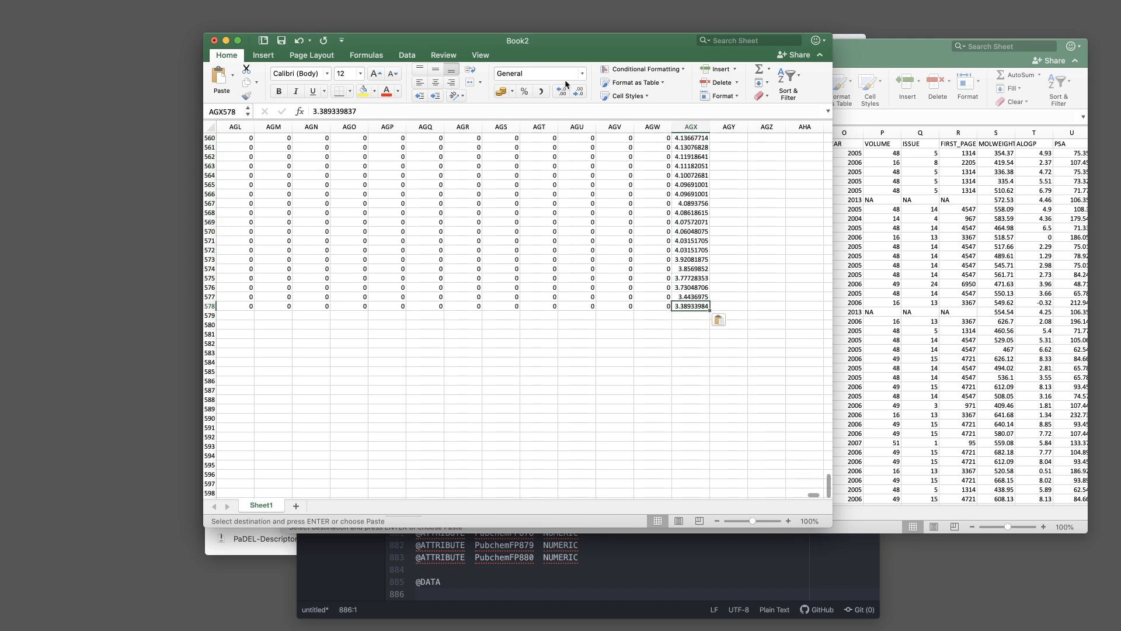
pyautogui.moveTo(265, 49)
pyautogui.mouseDown()
pyautogui.moveTo(309, 45)
pyautogui.moveTo(279, 58)
pyautogui.mouseUp()
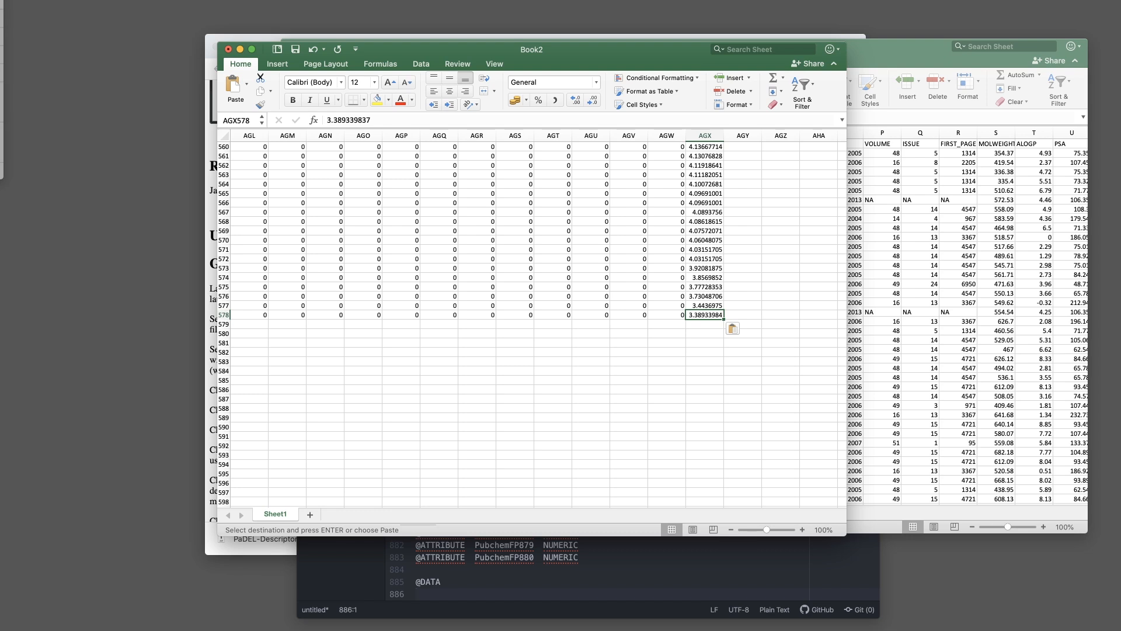
# Save Book2 in Comma Separated Values (.csv) format, confirming to keep that format
pyautogui.press('super+s')
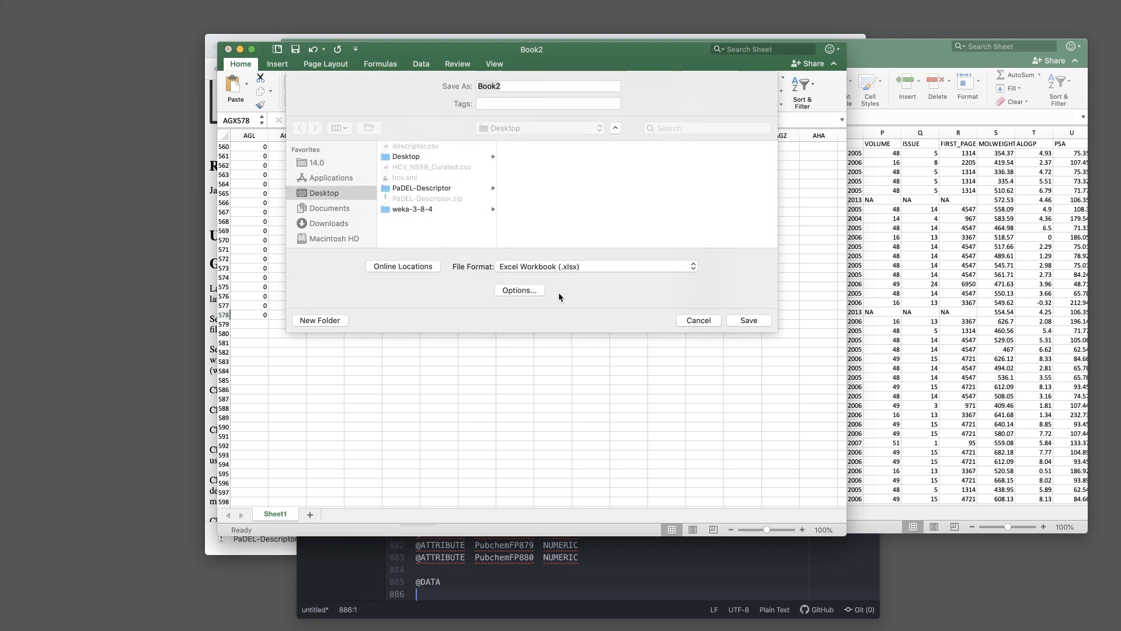
pyautogui.click(517, 270)
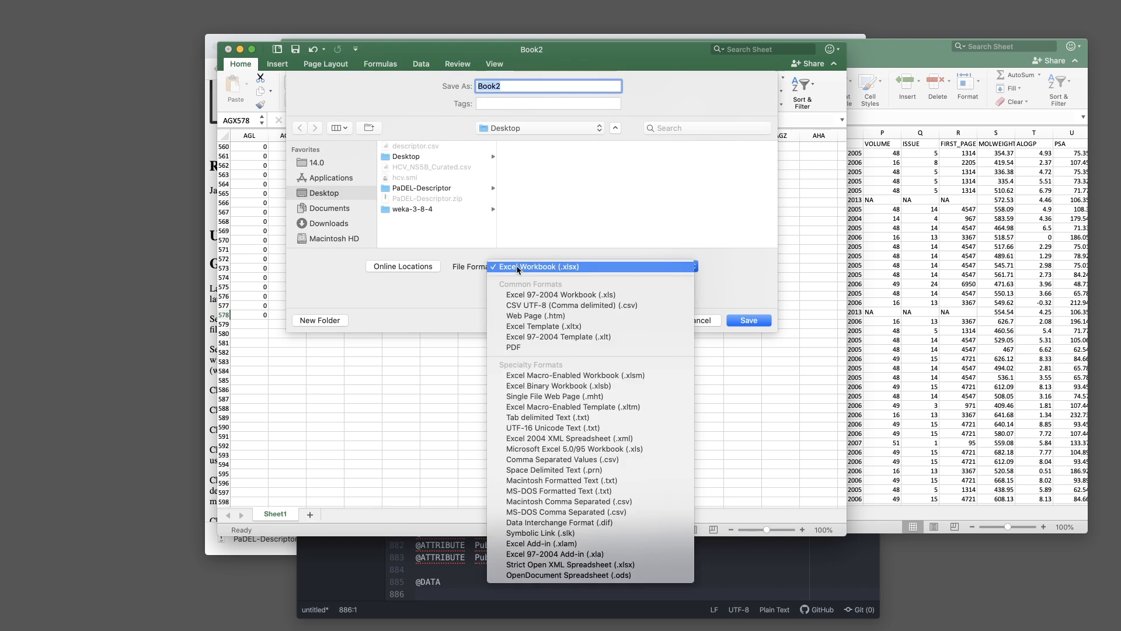
pyautogui.click(612, 460)
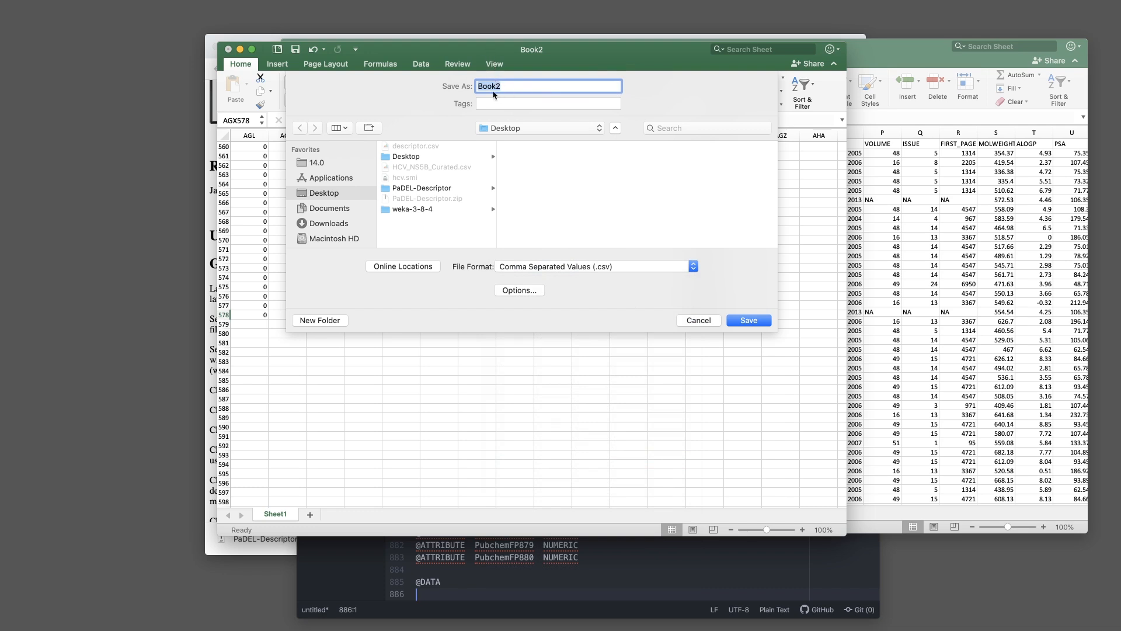
pyautogui.click(749, 320)
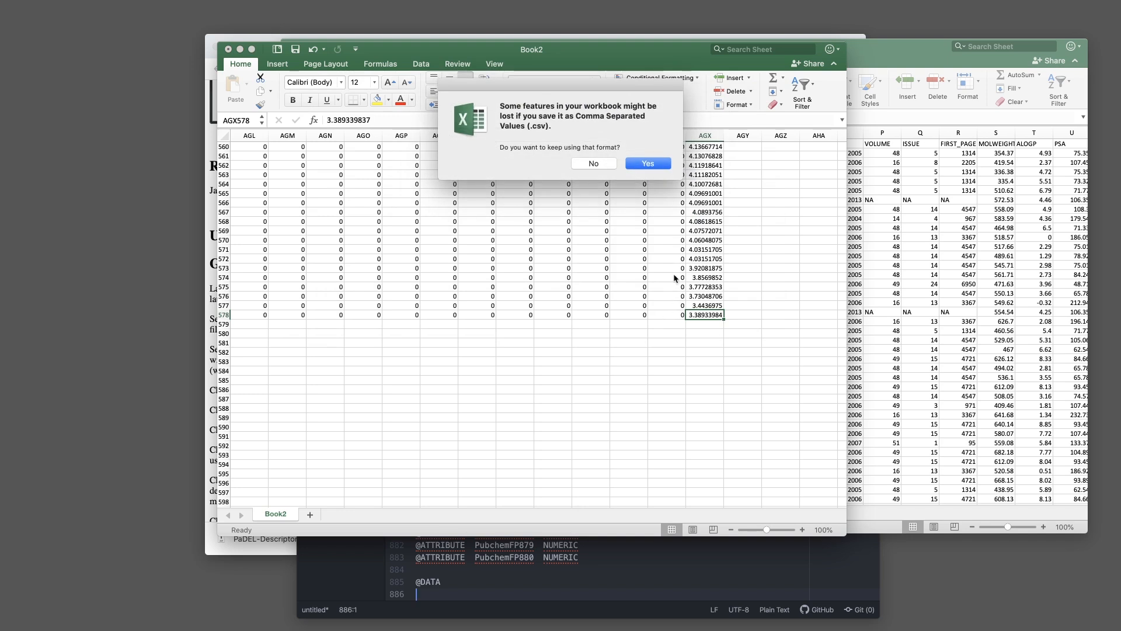
pyautogui.click(640, 165)
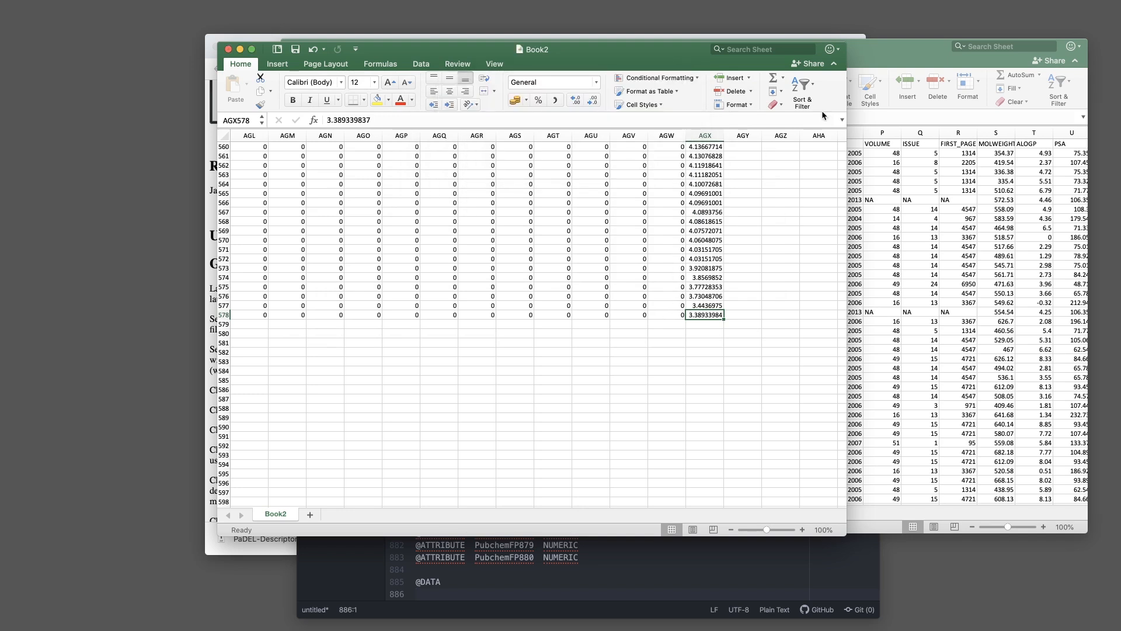
pyautogui.moveTo(603, 54); pyautogui.dragTo(605, 63)
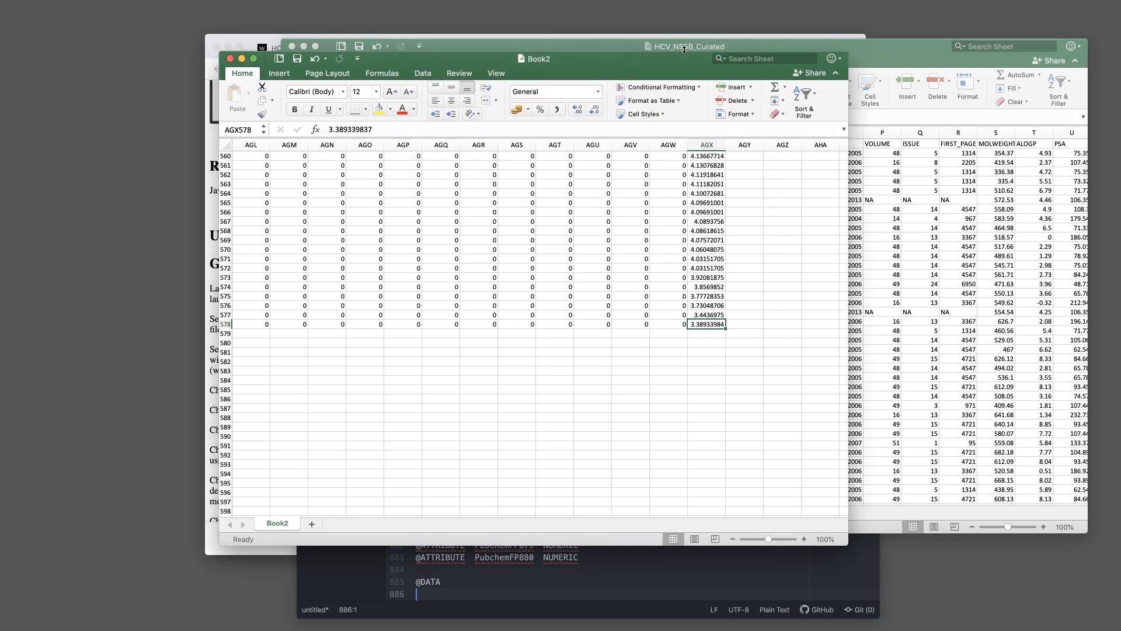
# Close the Book2 and HCV_NS5B_Curated workbooks and quit Excel
pyautogui.press('super+w')
pyautogui.press('super+z')
pyautogui.press('super+w')
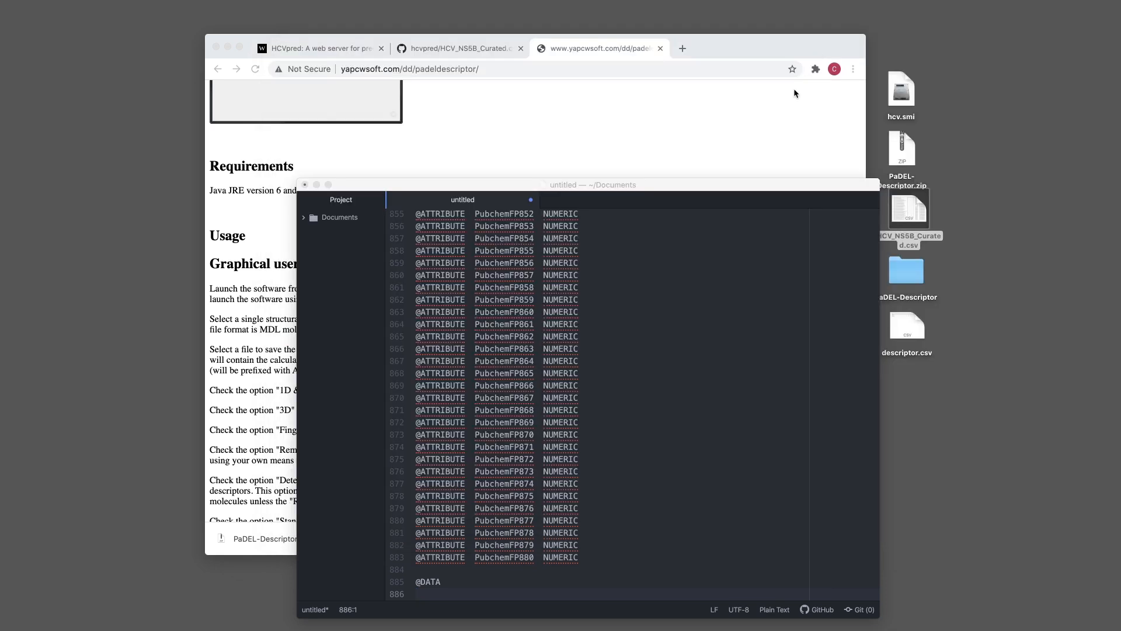
# Open Book2.csv in Atom and select all of its data
pyautogui.moveTo(849, 188); pyautogui.dragTo(823, 113)
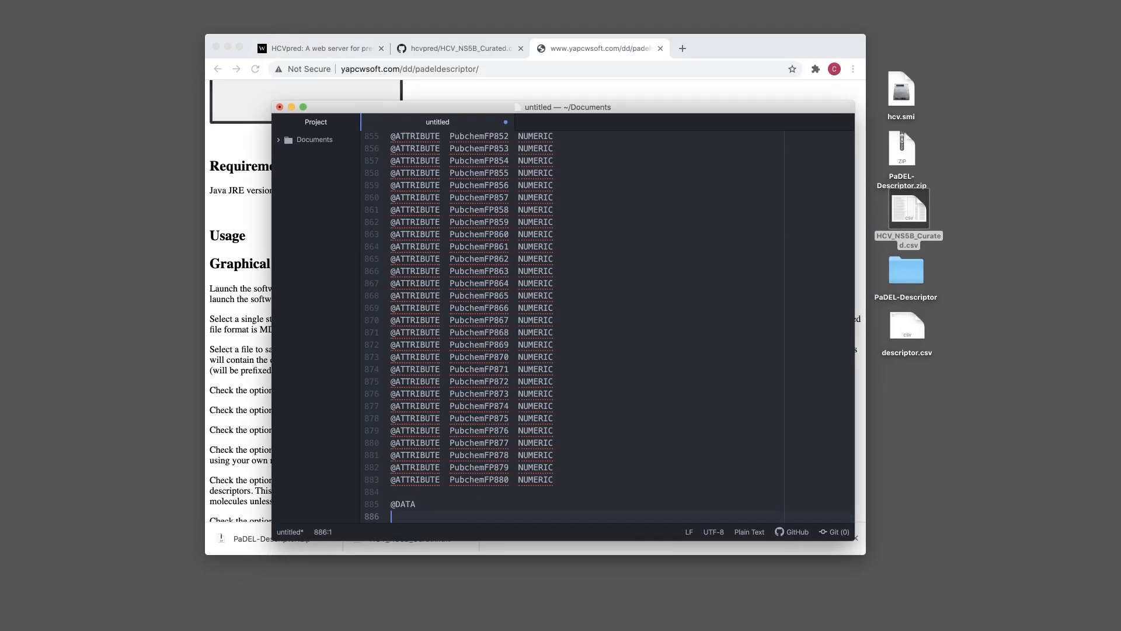
pyautogui.click(902, 385)
pyautogui.moveTo(906, 383); pyautogui.dragTo(659, 327)
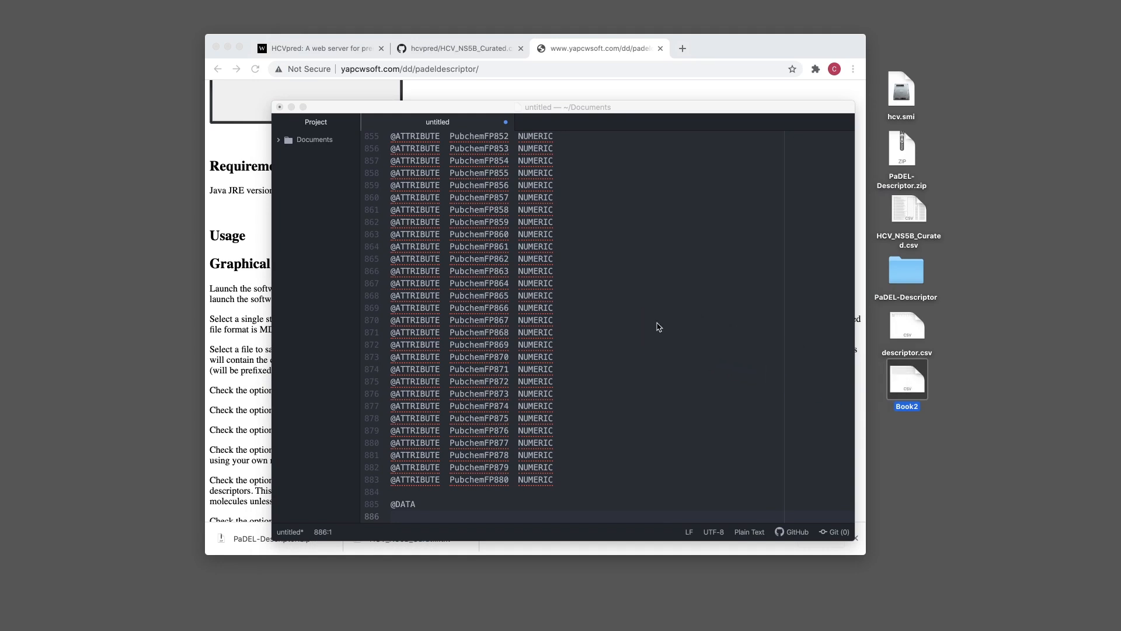
pyautogui.click(439, 146)
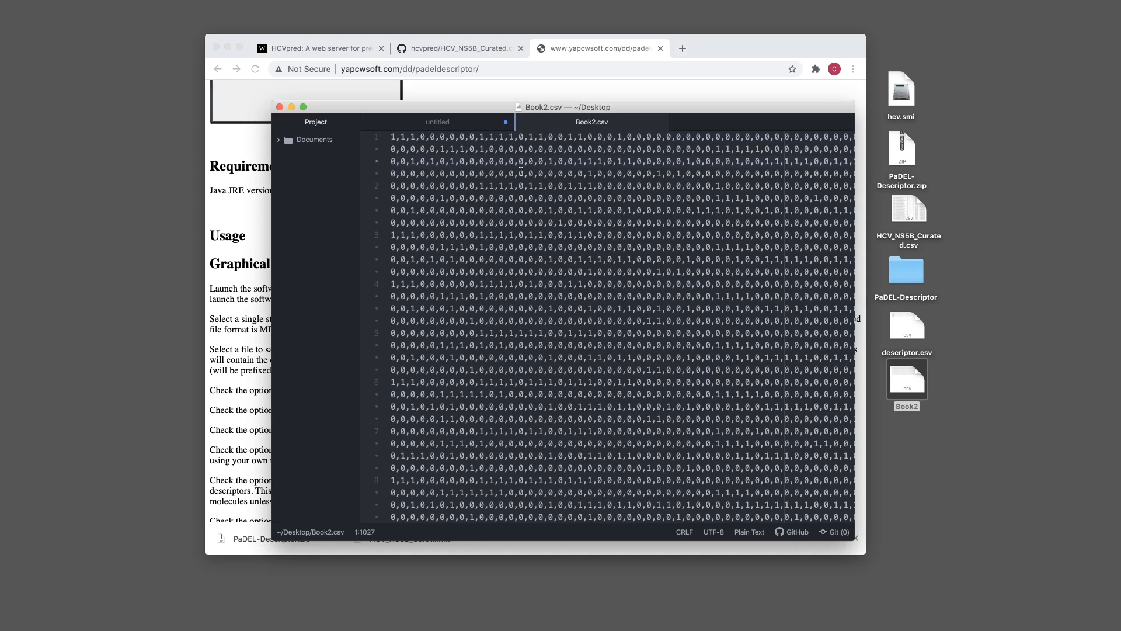
pyautogui.press('super+a')
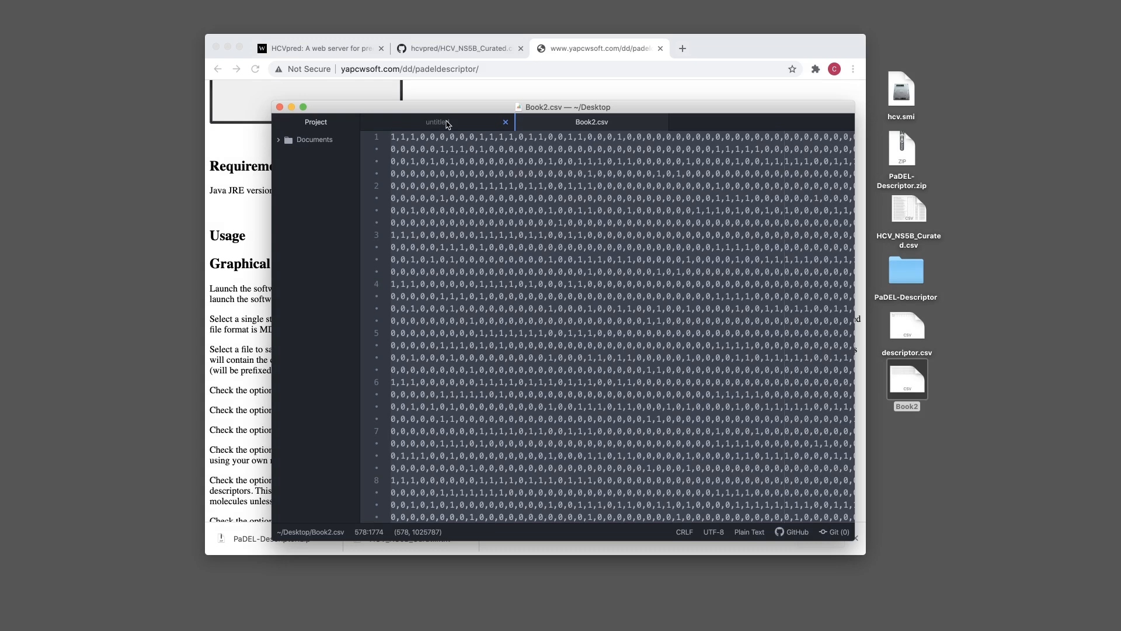
pyautogui.click(447, 123)
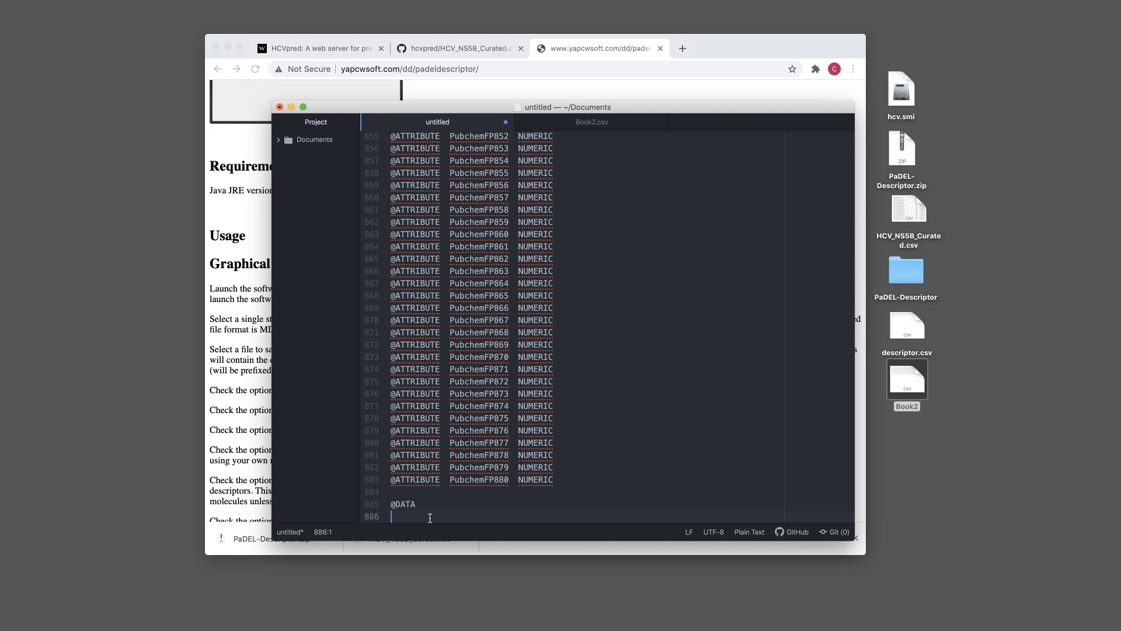
pyautogui.press('super+v')
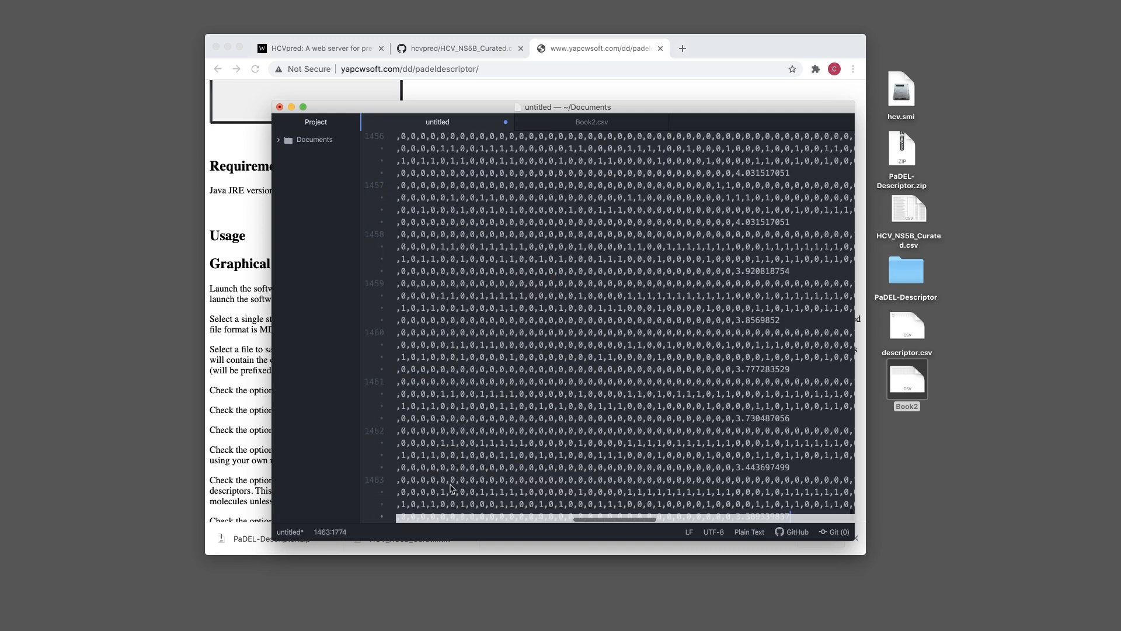
pyautogui.hscroll(-10, 451, 488)
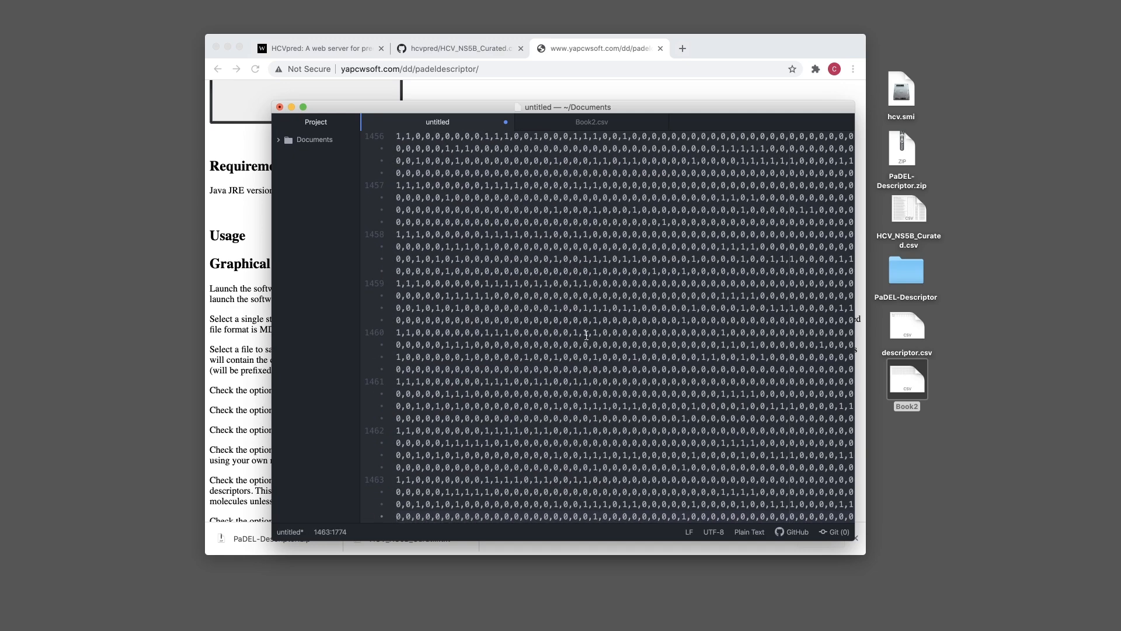
pyautogui.press('super+s')
pyautogui.write('hcv.arff')
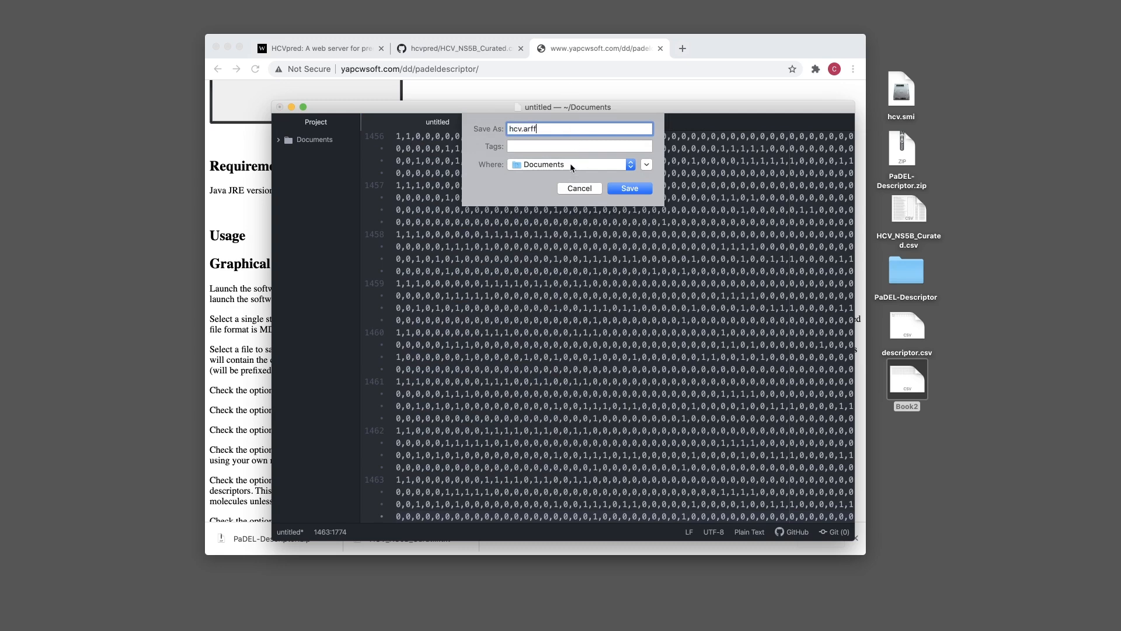
# Save the file as hcv.arff in the Desktop folder
pyautogui.click(571, 167)
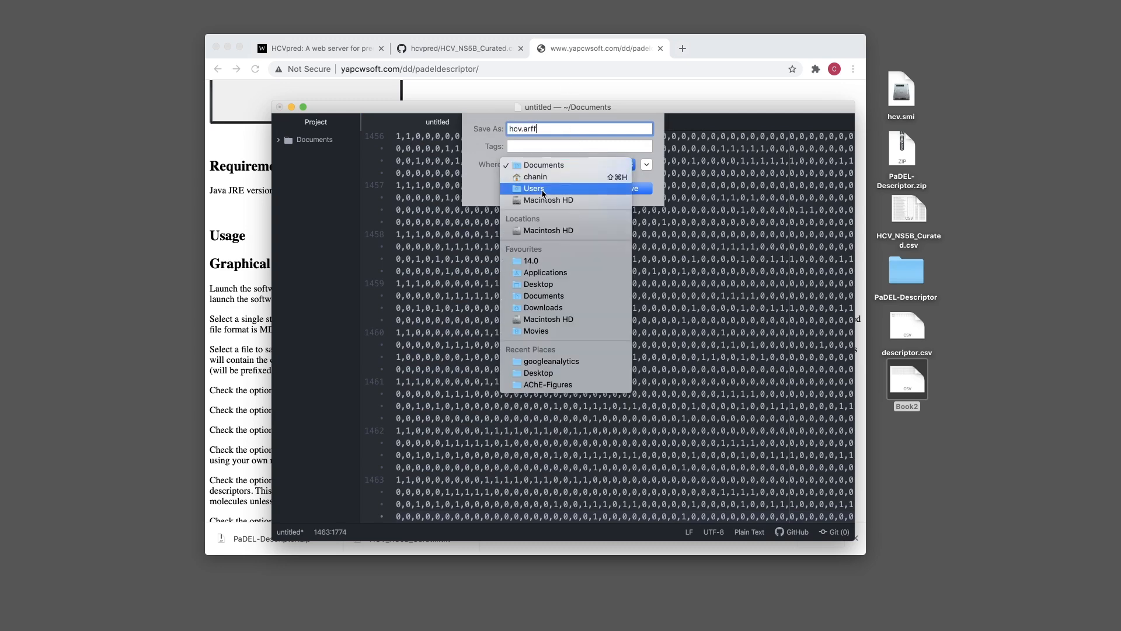
pyautogui.click(538, 284)
pyautogui.click(629, 187)
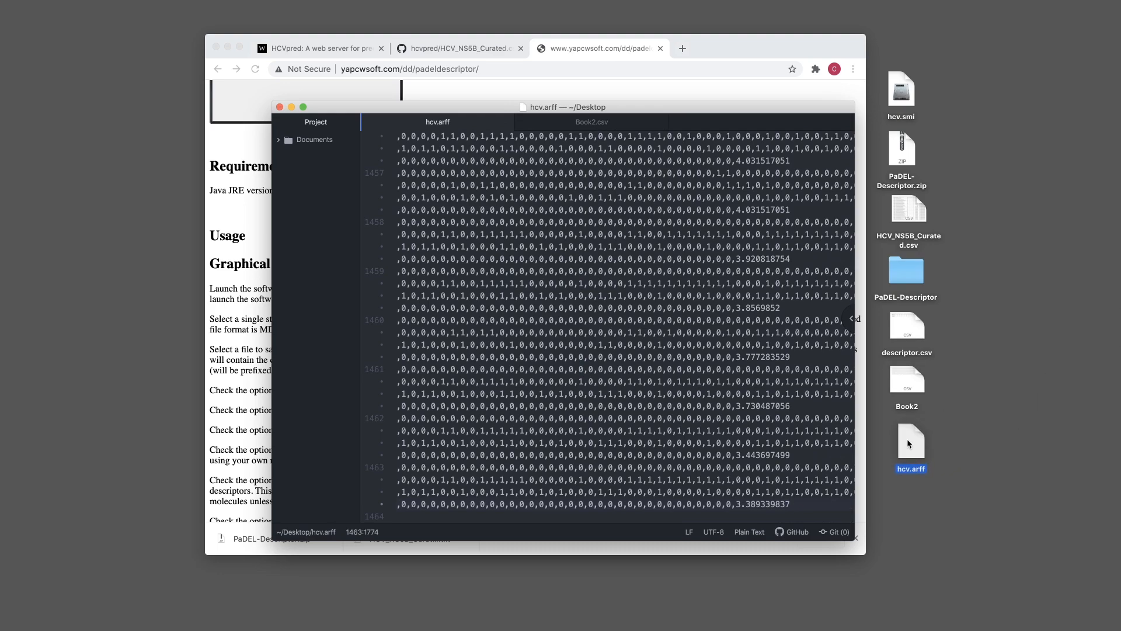
# Close hcv.arff and Book2.csv, quit Atom, and launch Weka
pyautogui.press('super+w')
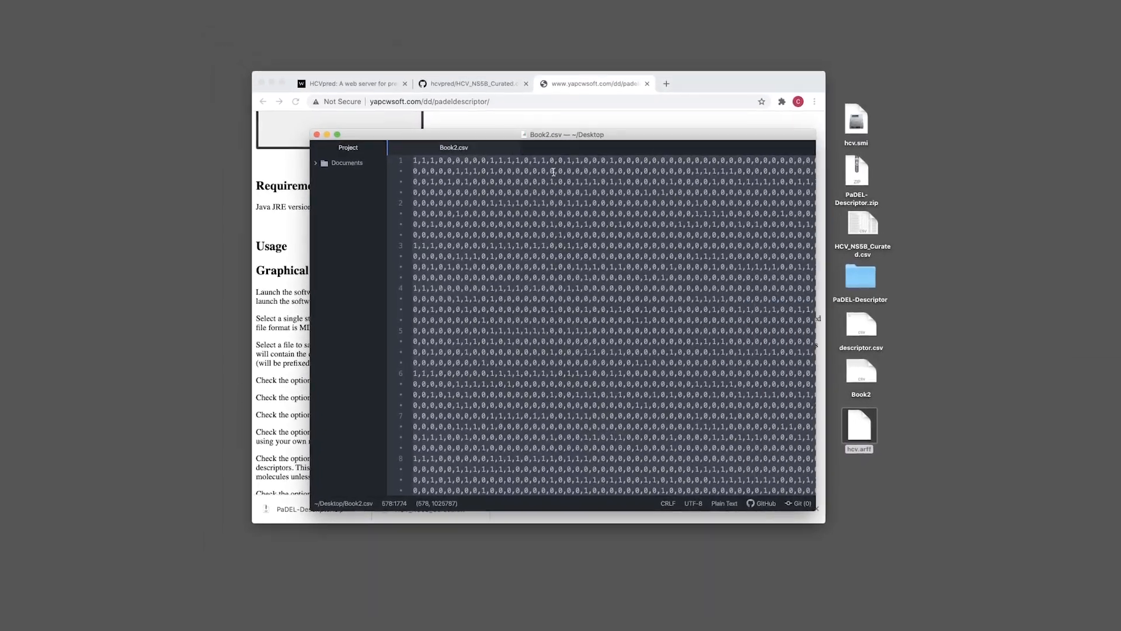
pyautogui.press('super+w')
pyautogui.press('super+q')
pyautogui.click(771, 612)
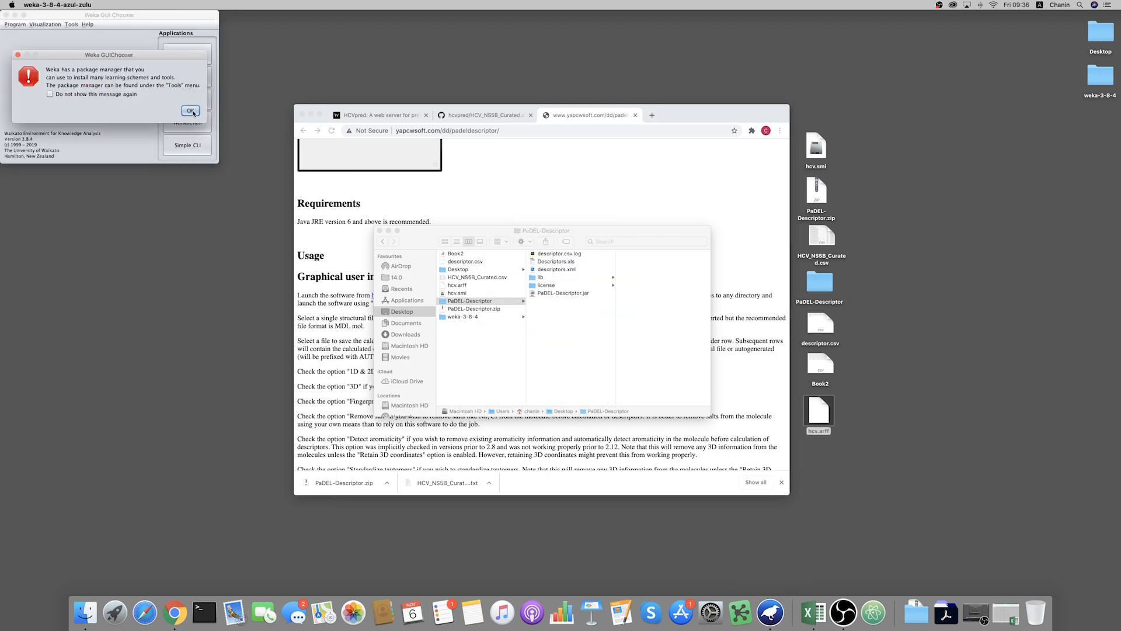
# Dismiss the package manager message, open Weka Explorer, and position and enlarge its window
pyautogui.click(190, 111)
pyautogui.moveTo(137, 18); pyautogui.dragTo(575, 232)
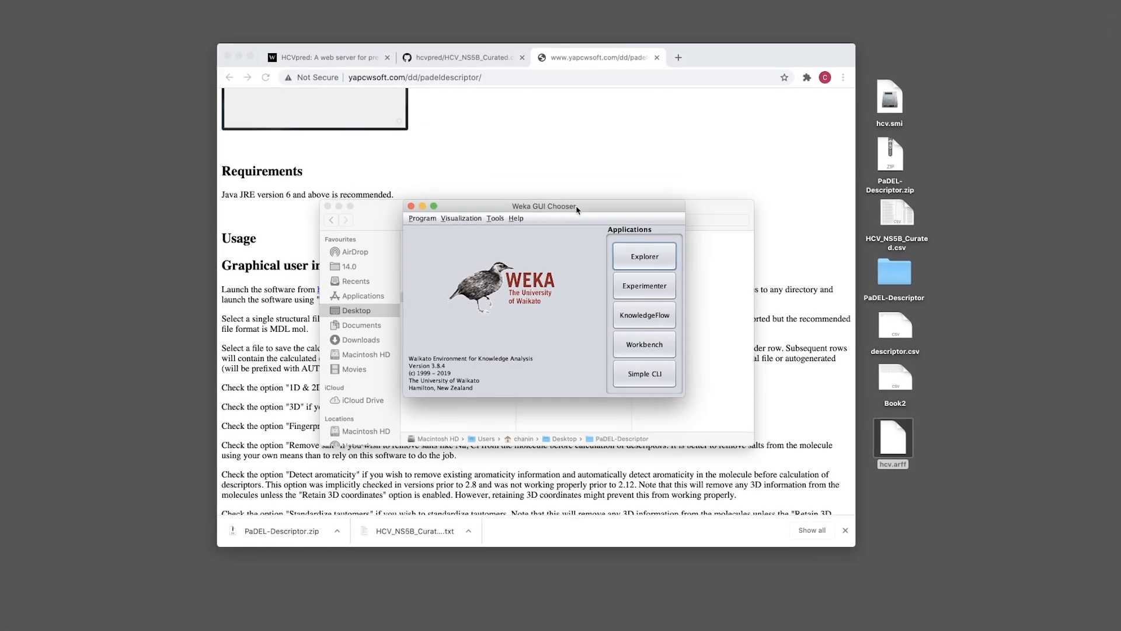
pyautogui.moveTo(579, 197); pyautogui.dragTo(578, 156)
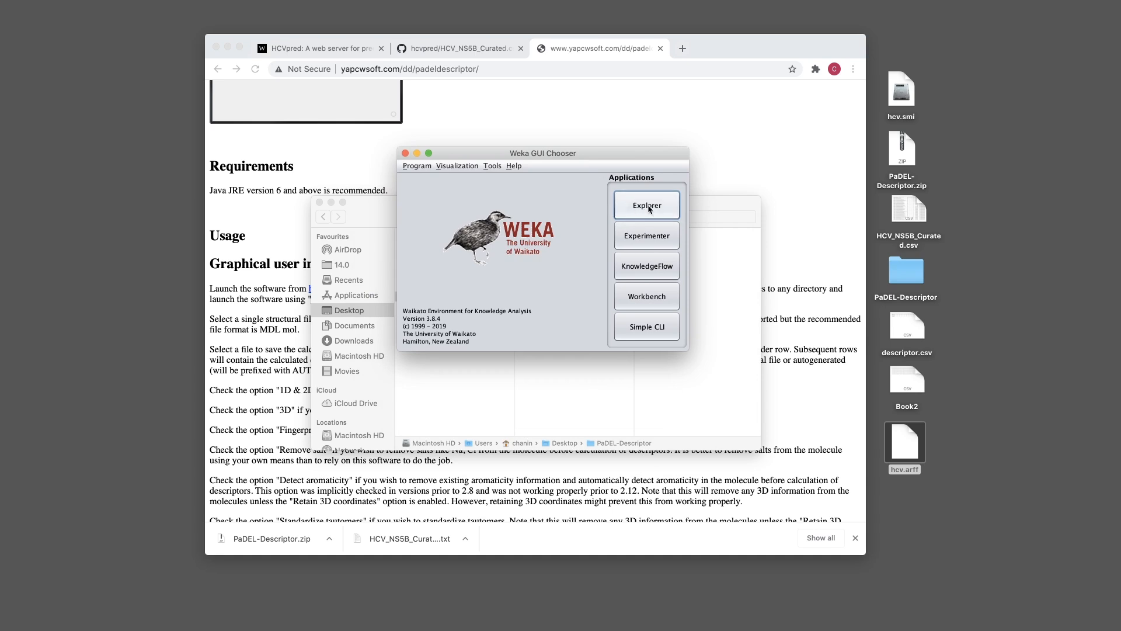
pyautogui.click(651, 211)
pyautogui.moveTo(598, 32); pyautogui.dragTo(556, 40)
pyautogui.moveTo(803, 481); pyautogui.dragTo(866, 554)
pyautogui.click(253, 77)
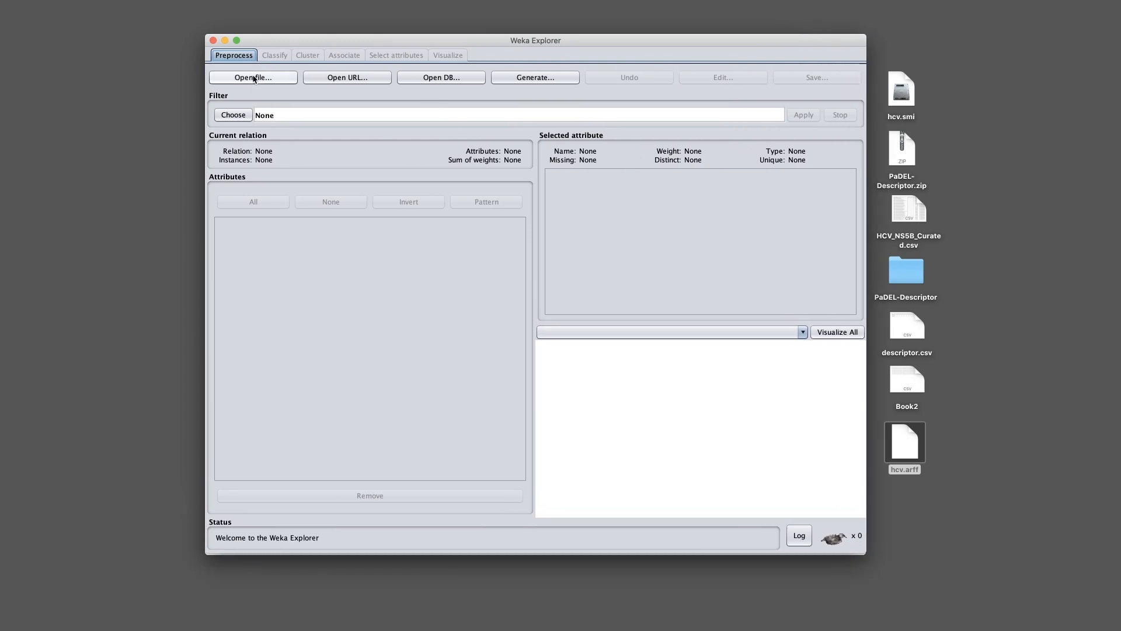
# Load hcv.arff from the Desktop and inspect its last attribute, PubchemFP880
pyautogui.doubleClick(357, 211)
pyautogui.click(351, 224)
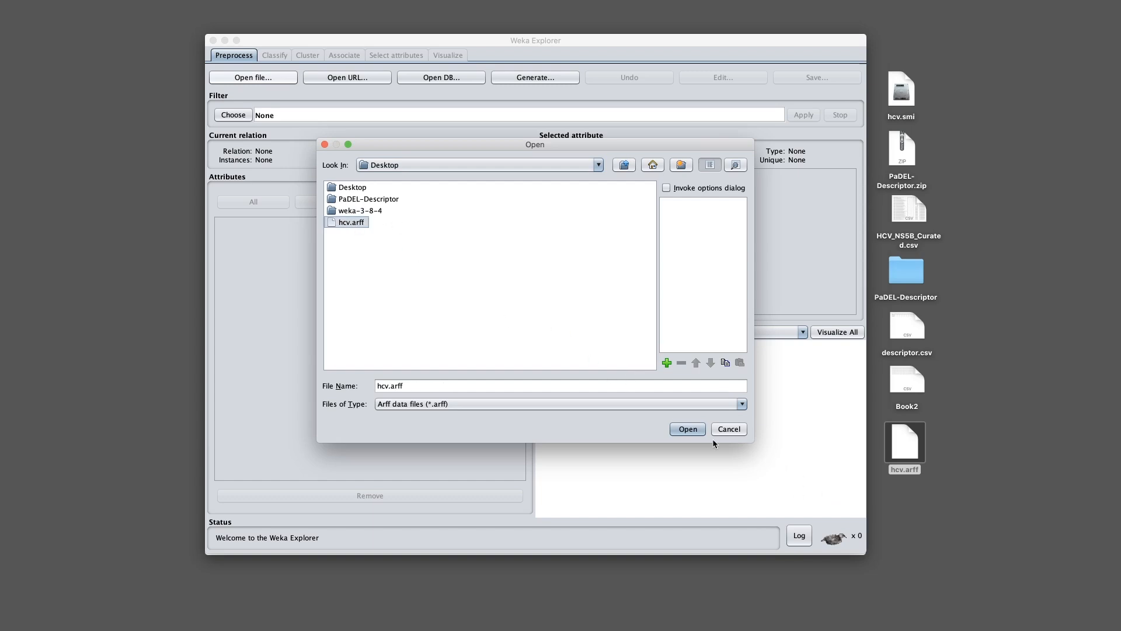
pyautogui.click(688, 429)
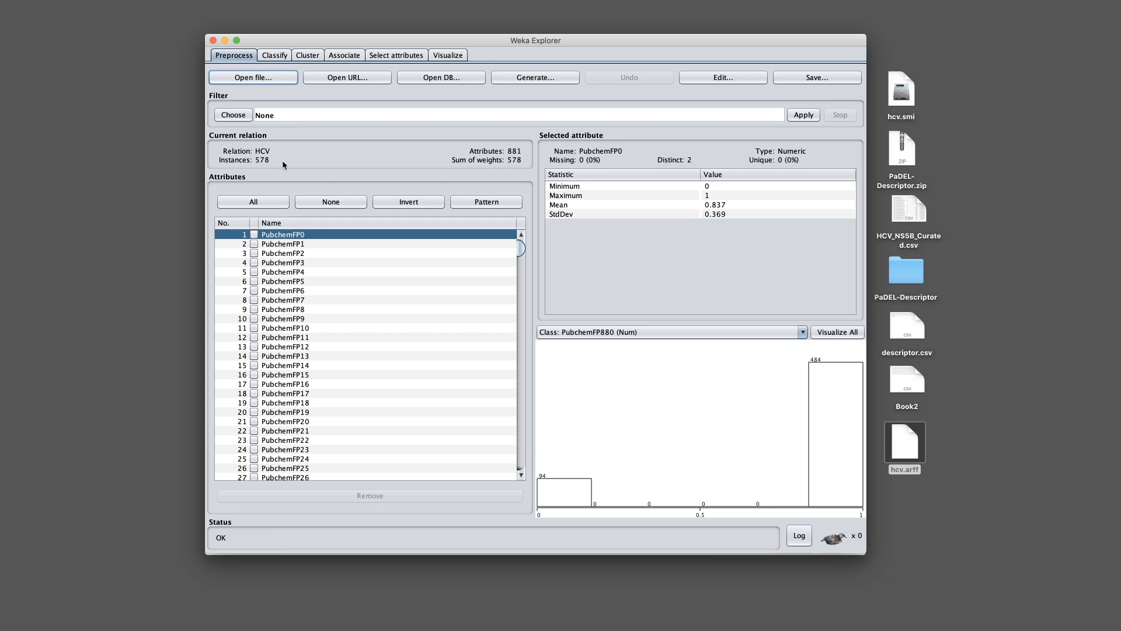
pyautogui.moveTo(519, 252); pyautogui.dragTo(521, 462)
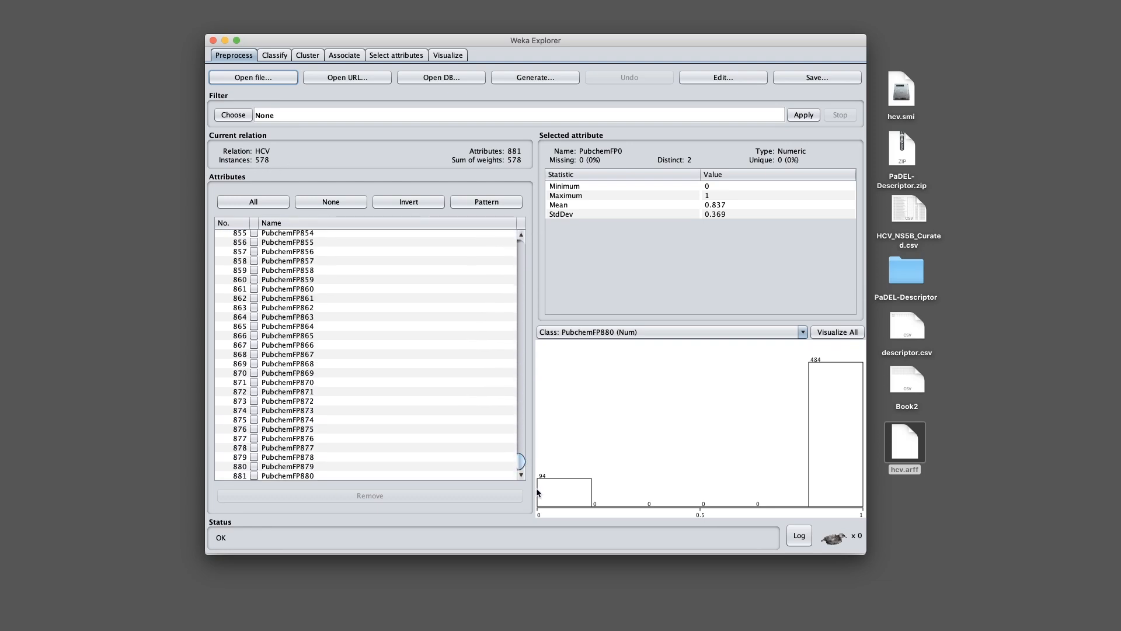
pyautogui.click(281, 476)
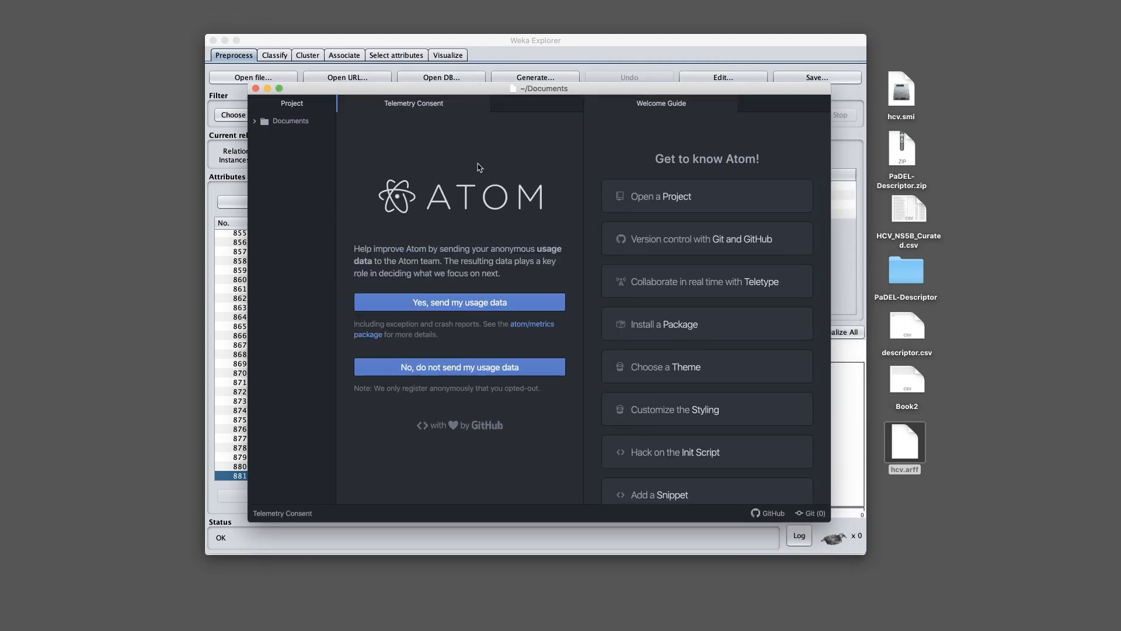
pyautogui.press('super+w')
pyautogui.press('super+w')
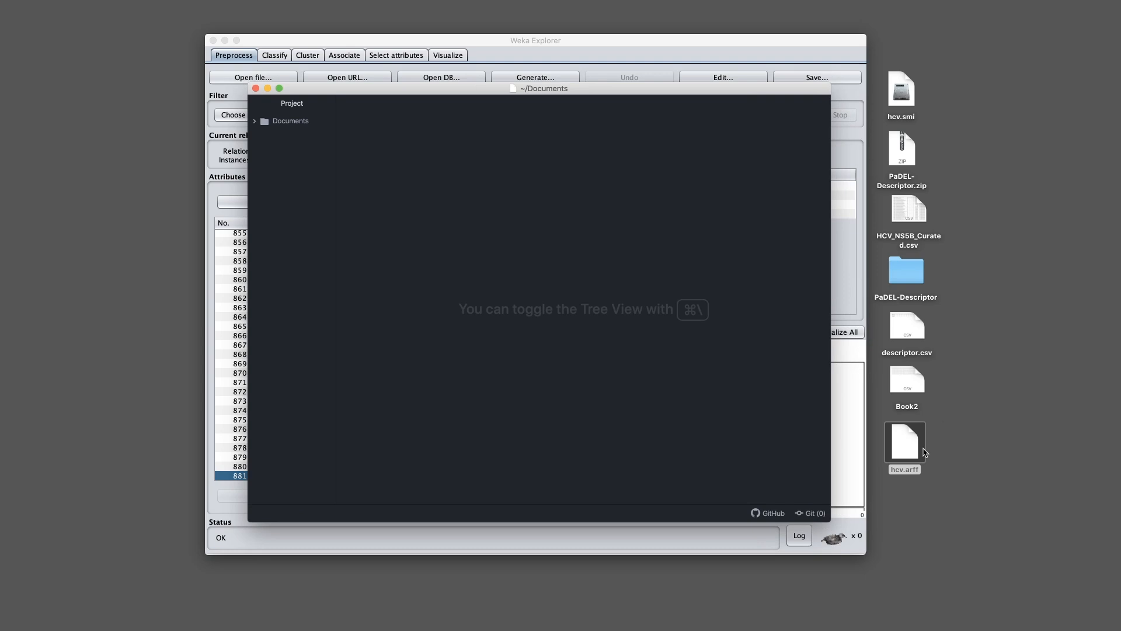
pyautogui.moveTo(903, 447); pyautogui.dragTo(540, 257)
pyautogui.click(519, 253)
pyautogui.scroll(-20, 517, 255)
pyautogui.scroll(-20, 518, 256)
pyautogui.scroll(-20, 518, 255)
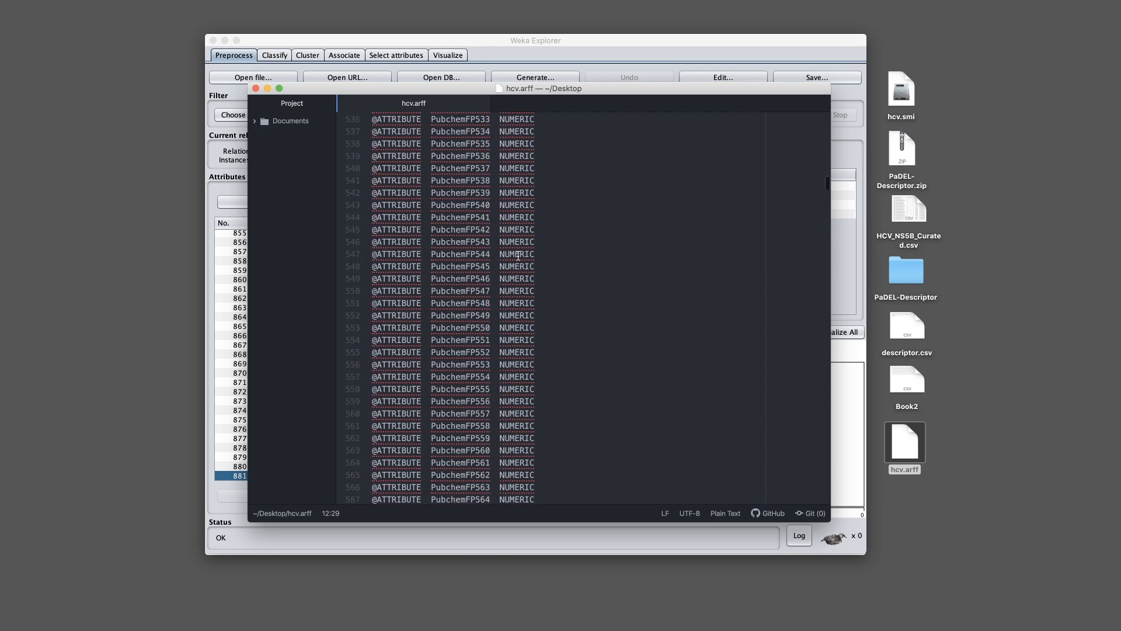
pyautogui.click(814, 201)
pyautogui.moveTo(827, 201)
pyautogui.mouseDown()
pyautogui.moveTo(834, 273)
pyautogui.moveTo(828, 210)
pyautogui.moveTo(828, 224)
pyautogui.mouseUp()
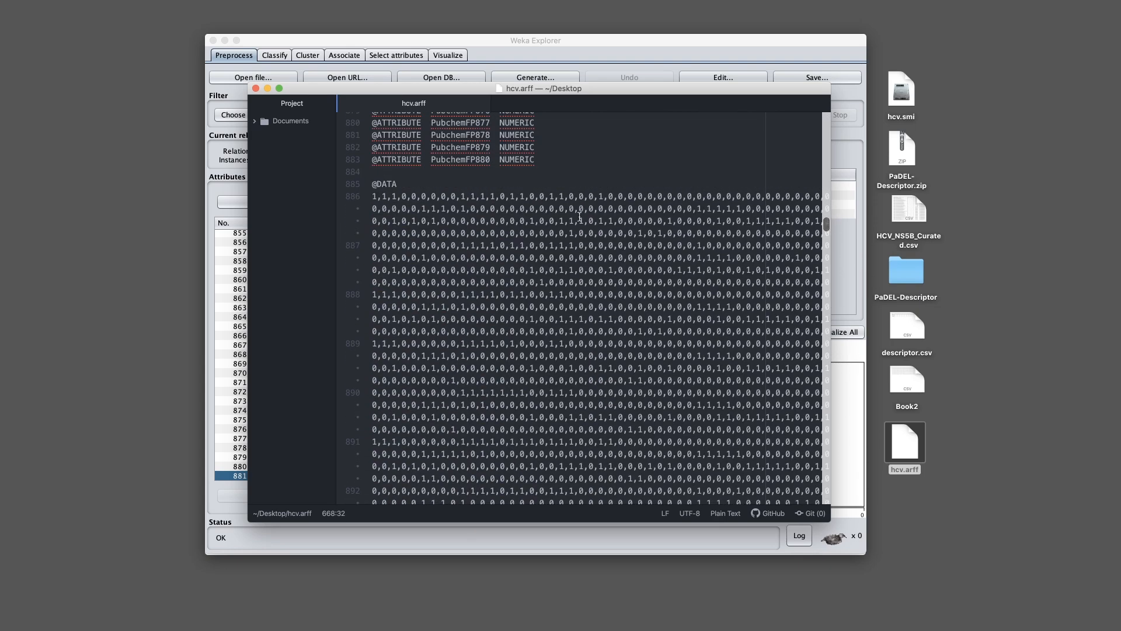
pyautogui.scroll(5, 428, 256)
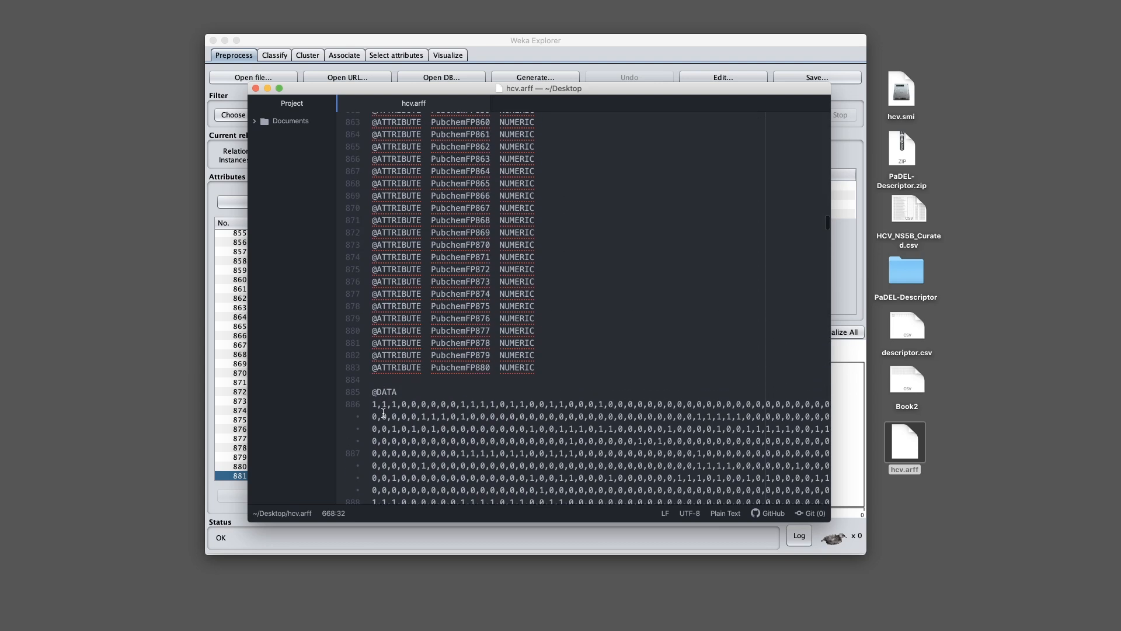
pyautogui.click(369, 380)
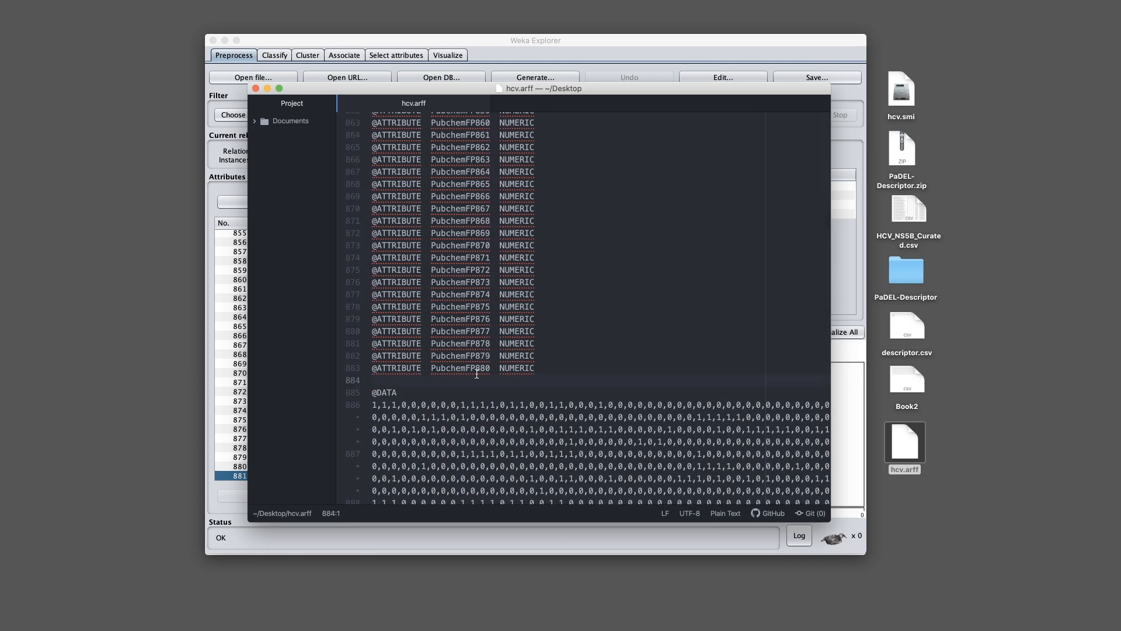
pyautogui.press('Return')
pyautogui.press('Up')
pyautogui.write('@ATTRIBUTE')
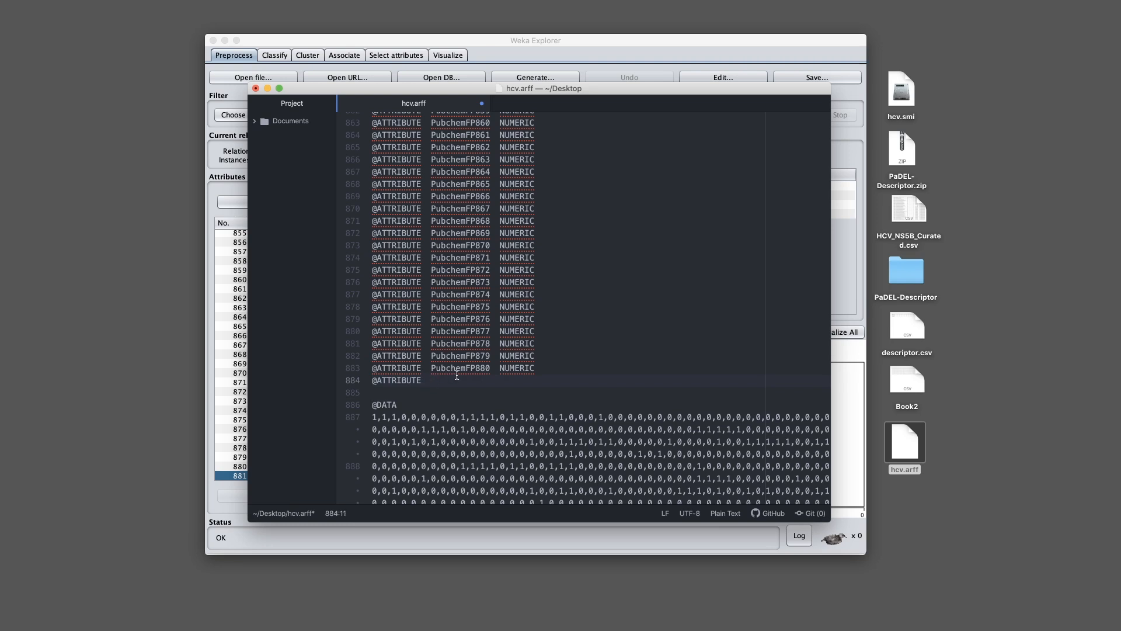
pyautogui.write('pIC50 NUMERIC')
pyautogui.press('super+s')
pyautogui.click(597, 263)
# Close Atom and reload the edited hcv.arff in Weka, checking pIC50 is the 882nd attribute
pyautogui.press('super+w')
pyautogui.press('super+w')
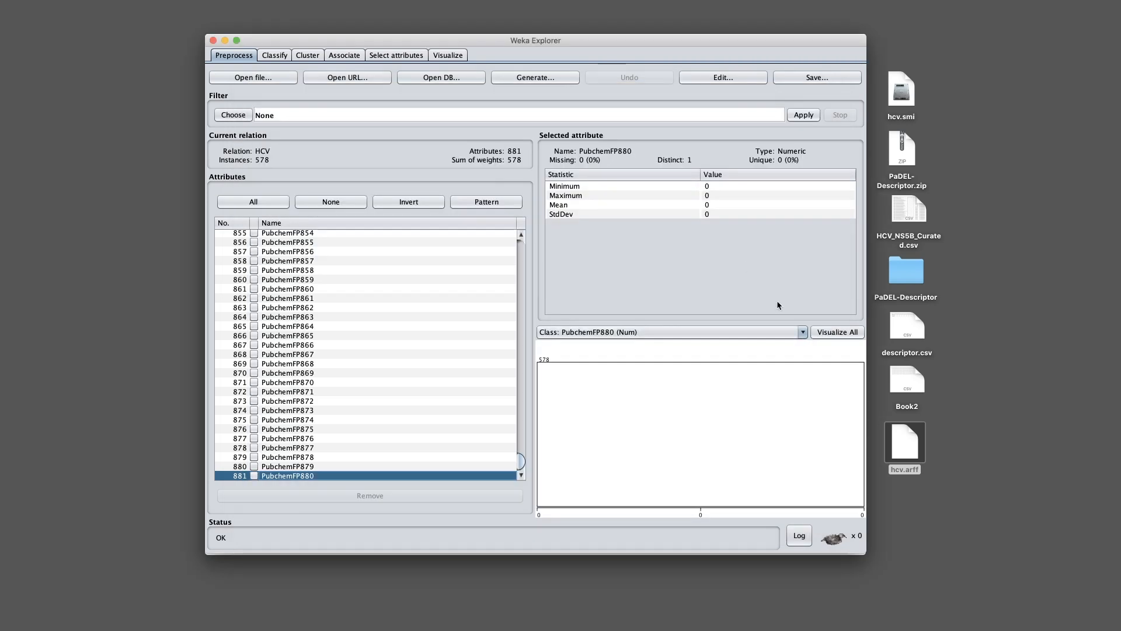
pyautogui.click(248, 77)
pyautogui.click(351, 225)
pyautogui.click(692, 432)
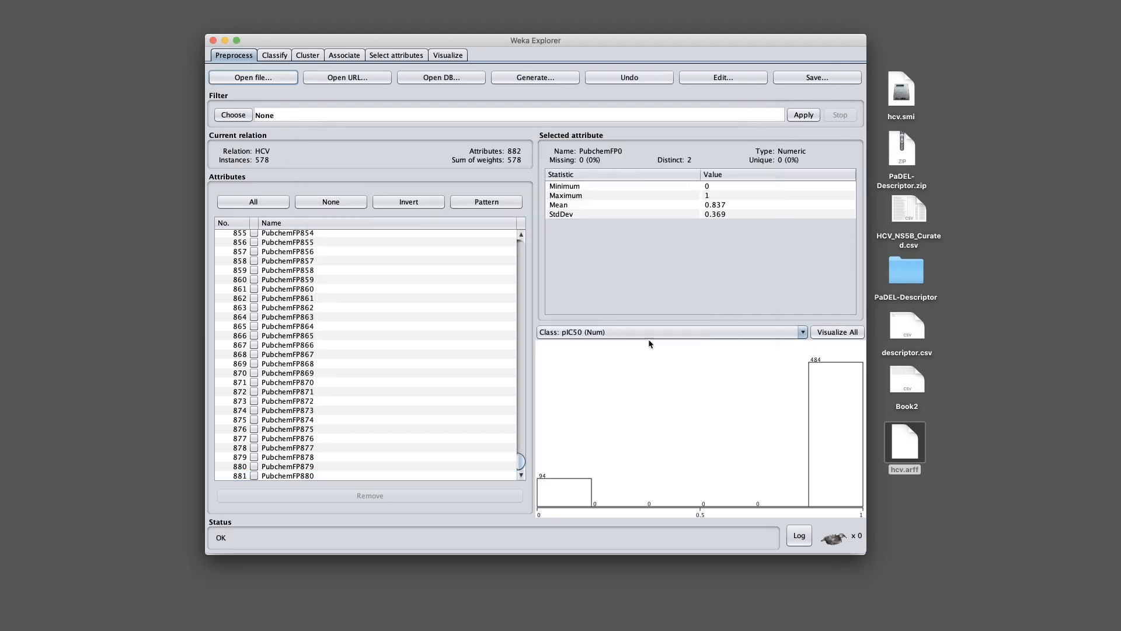
pyautogui.scroll(-1, 396, 342)
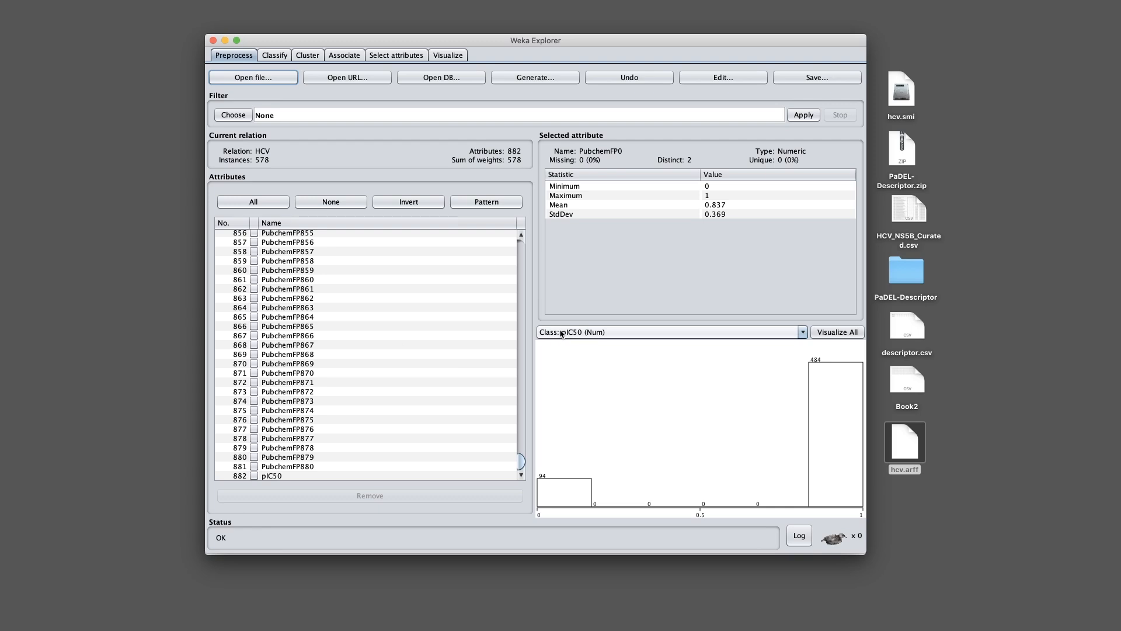
pyautogui.click(519, 326)
pyautogui.moveTo(519, 436); pyautogui.dragTo(521, 480)
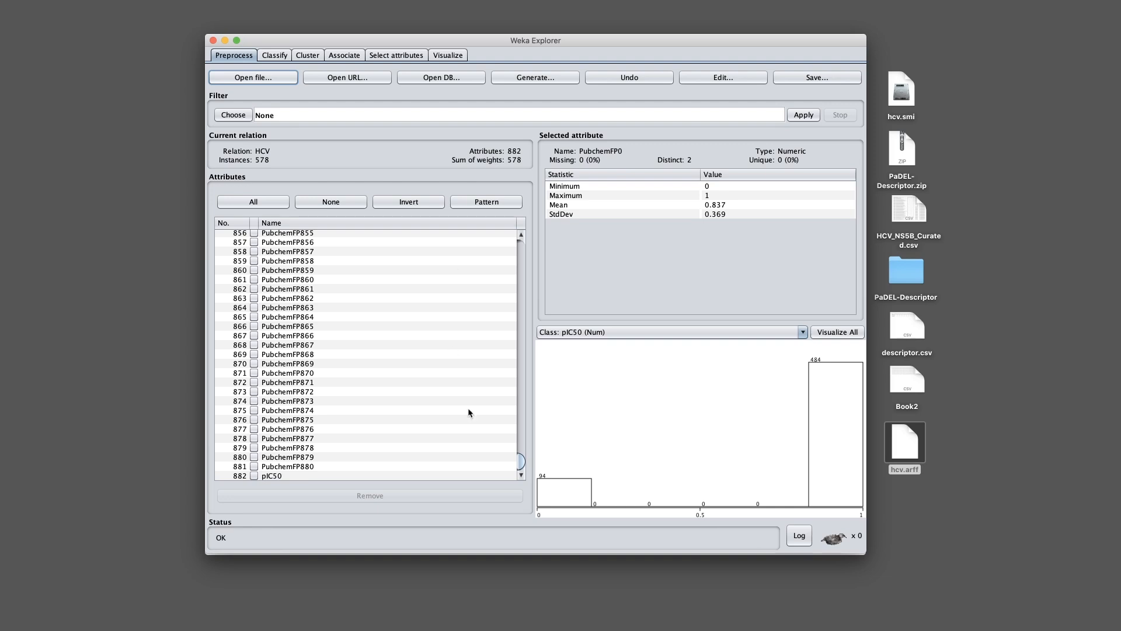
pyautogui.moveTo(527, 464); pyautogui.dragTo(522, 244)
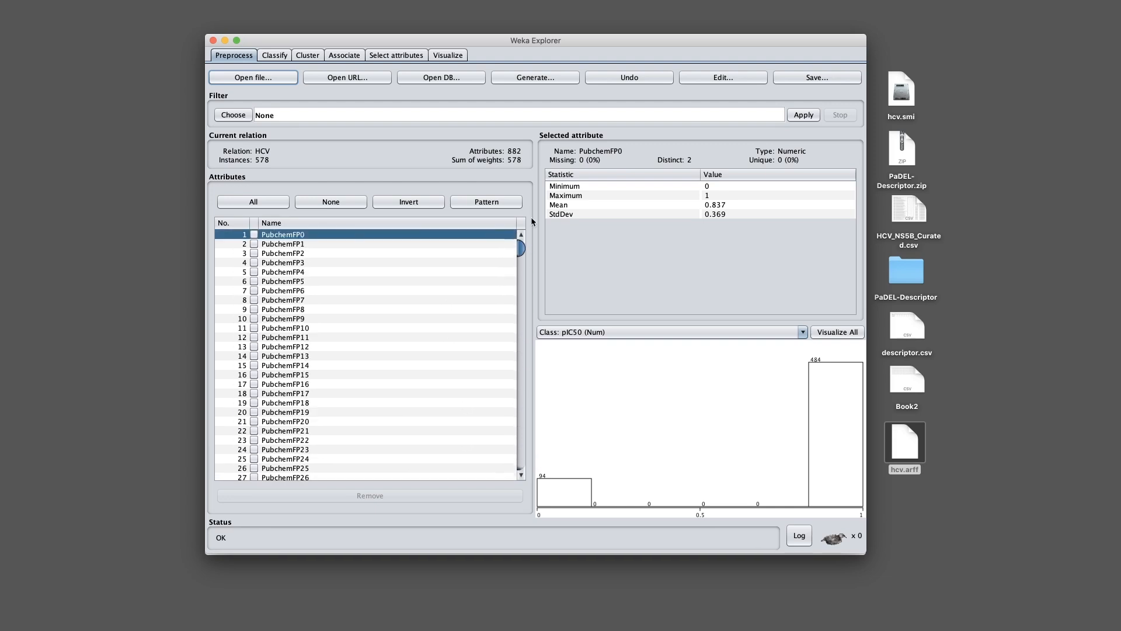
# Choose the unsupervised attribute filter RemoveUseless and apply it to the data
pyautogui.click(234, 115)
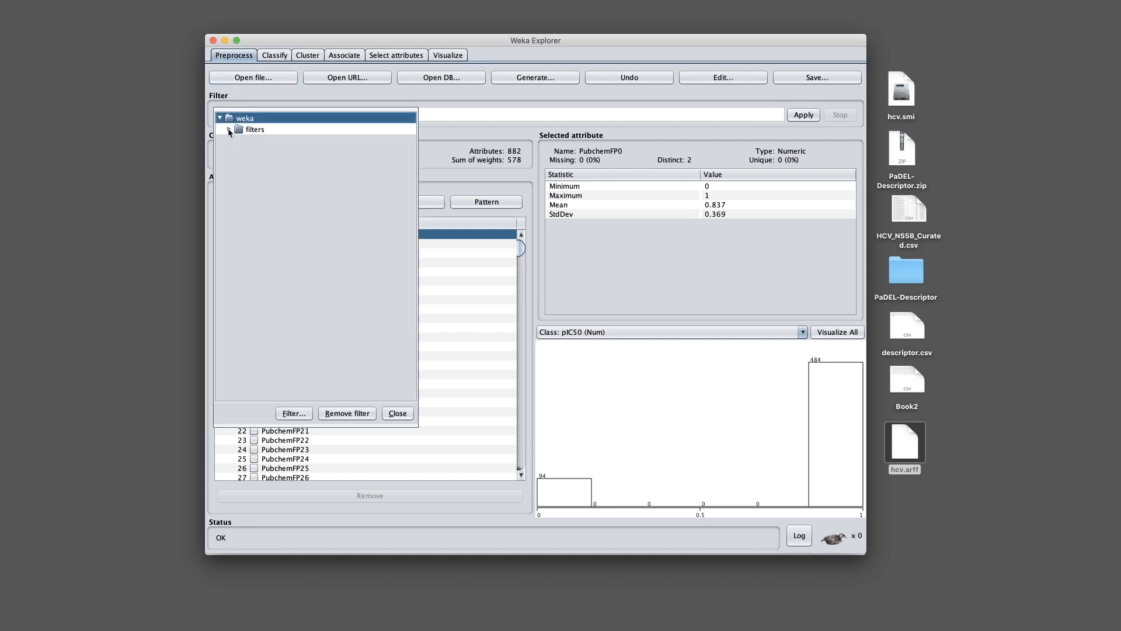
pyautogui.click(230, 130)
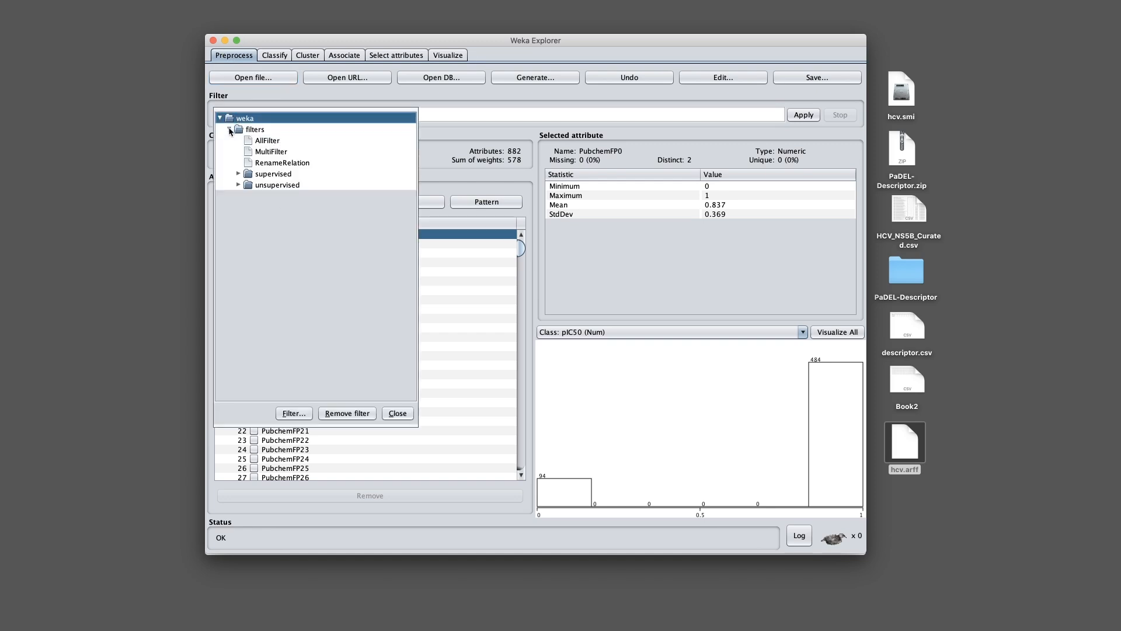
pyautogui.click(238, 185)
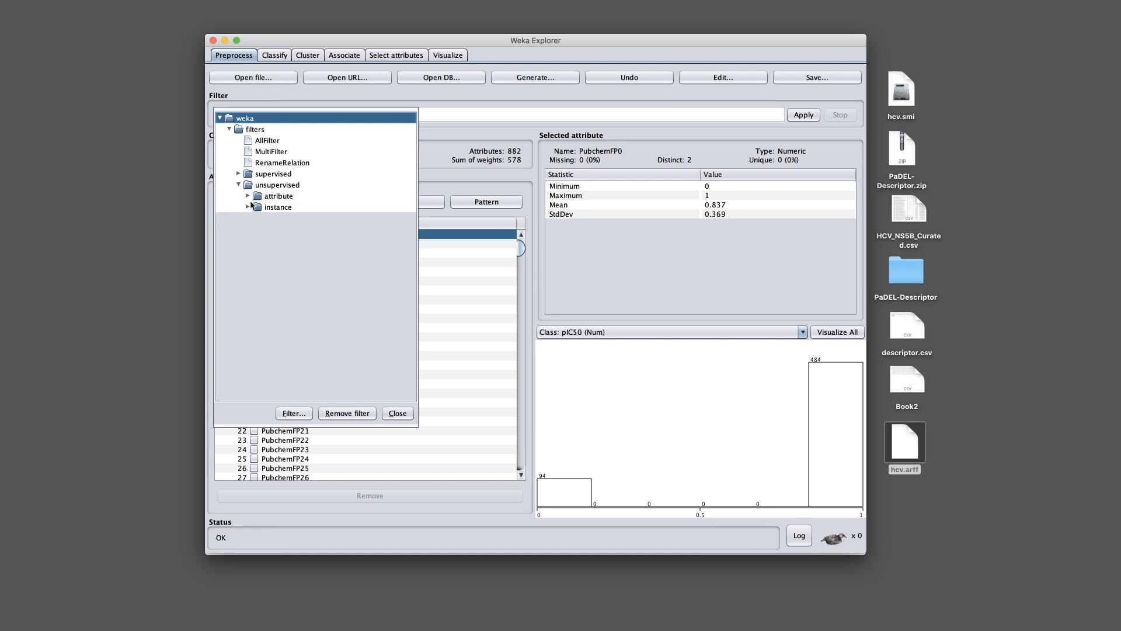
pyautogui.click(247, 197)
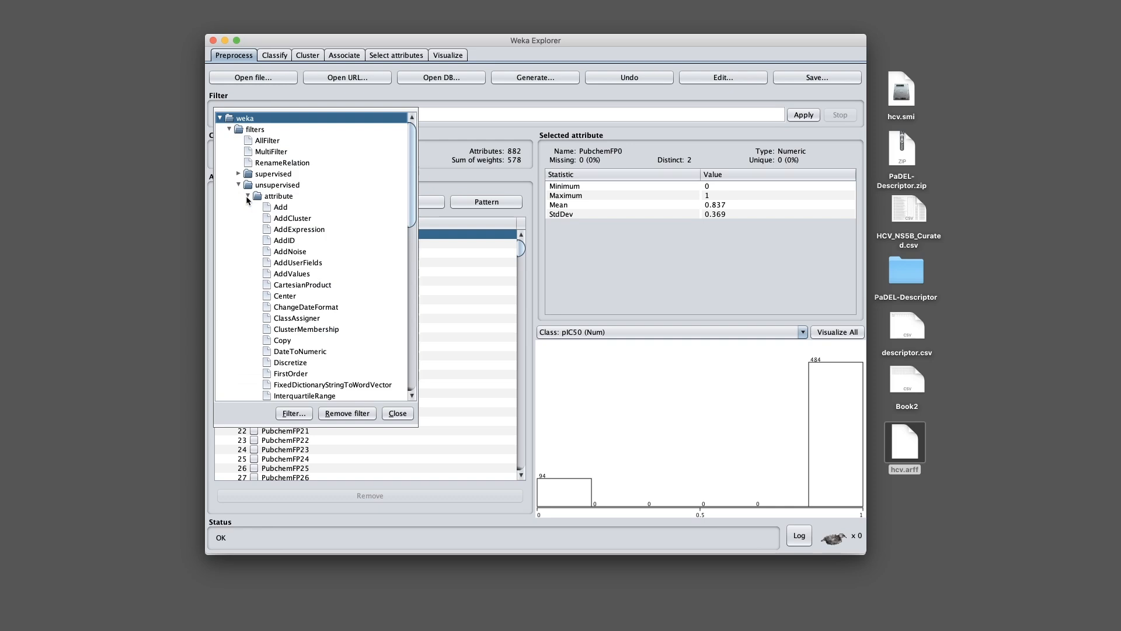
pyautogui.moveTo(409, 200); pyautogui.dragTo(416, 336)
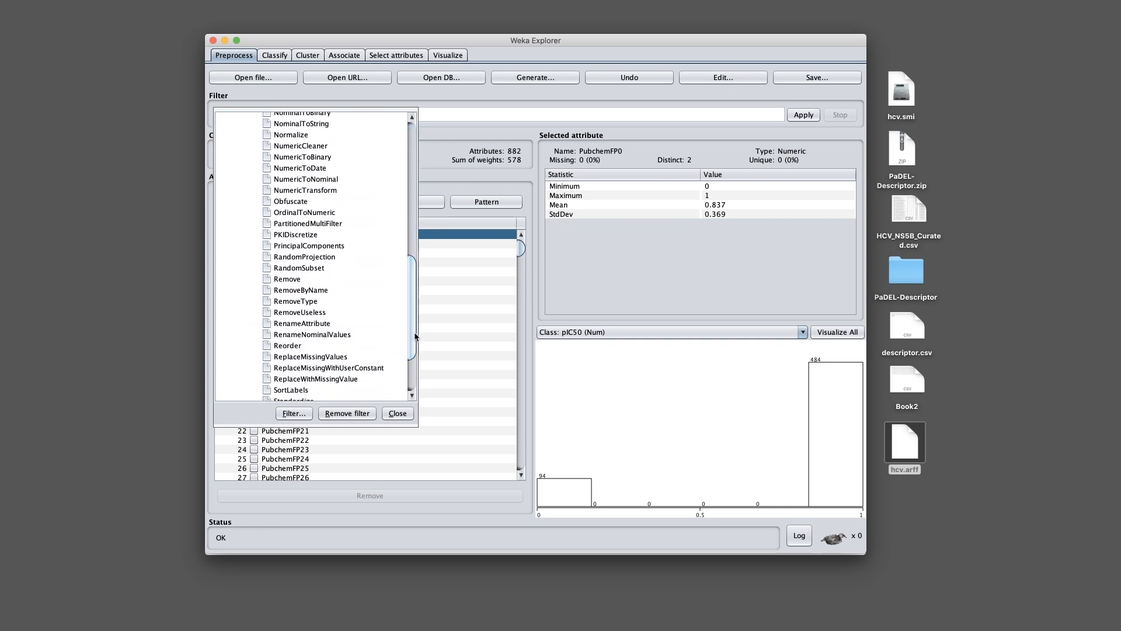
pyautogui.click(287, 313)
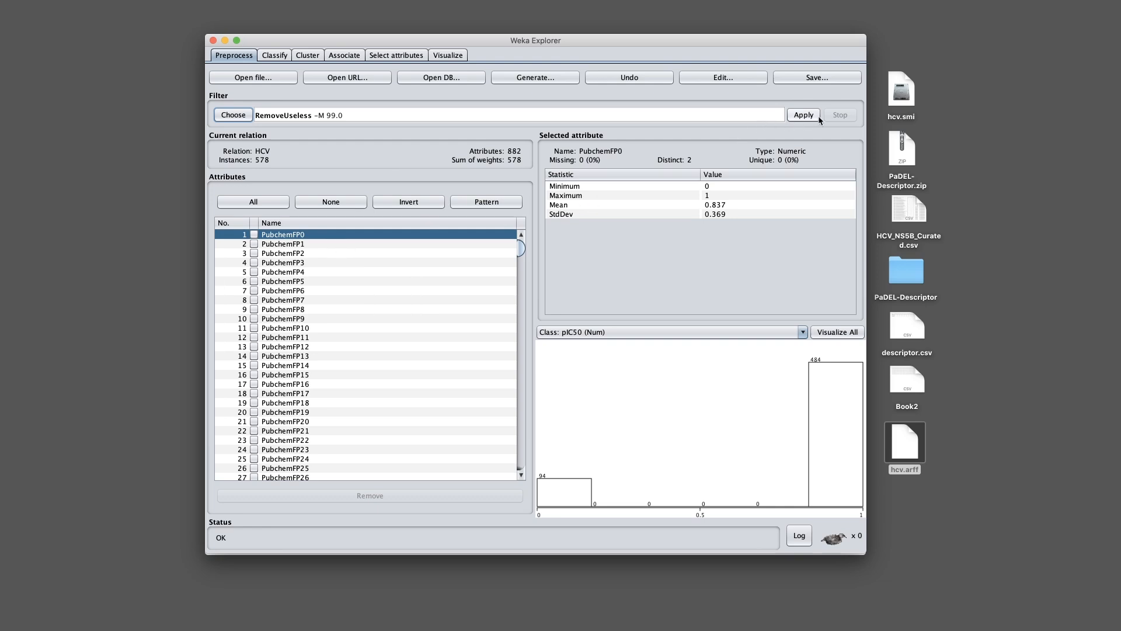
pyautogui.click(803, 115)
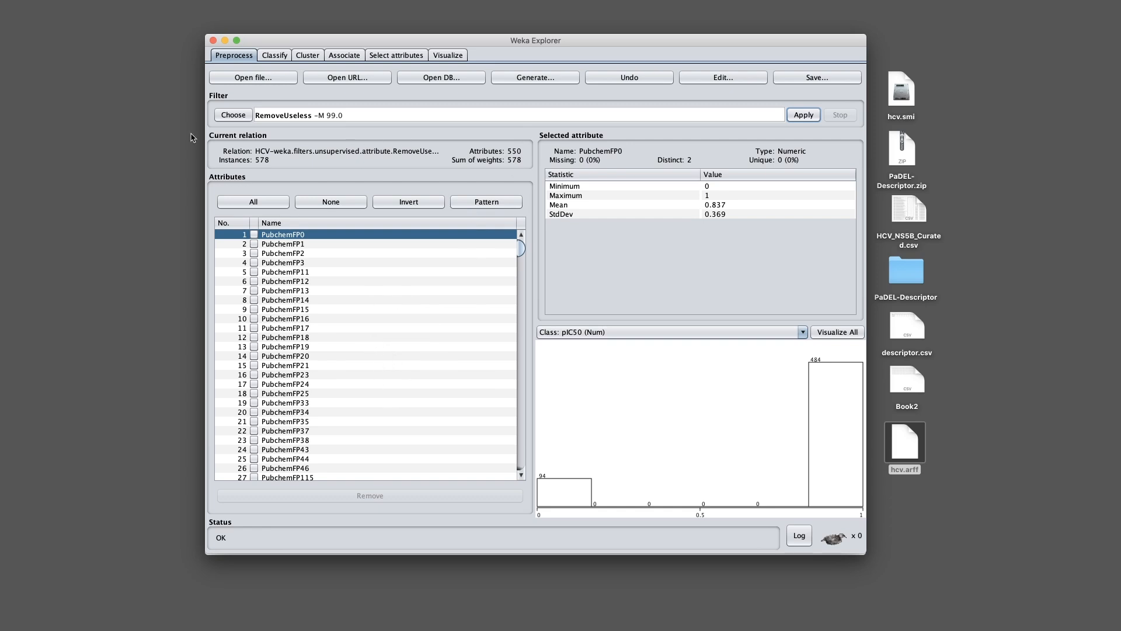
# Inspect the statistics of the remaining attributes PubchemFP17 and PubchemFP15
pyautogui.click(359, 328)
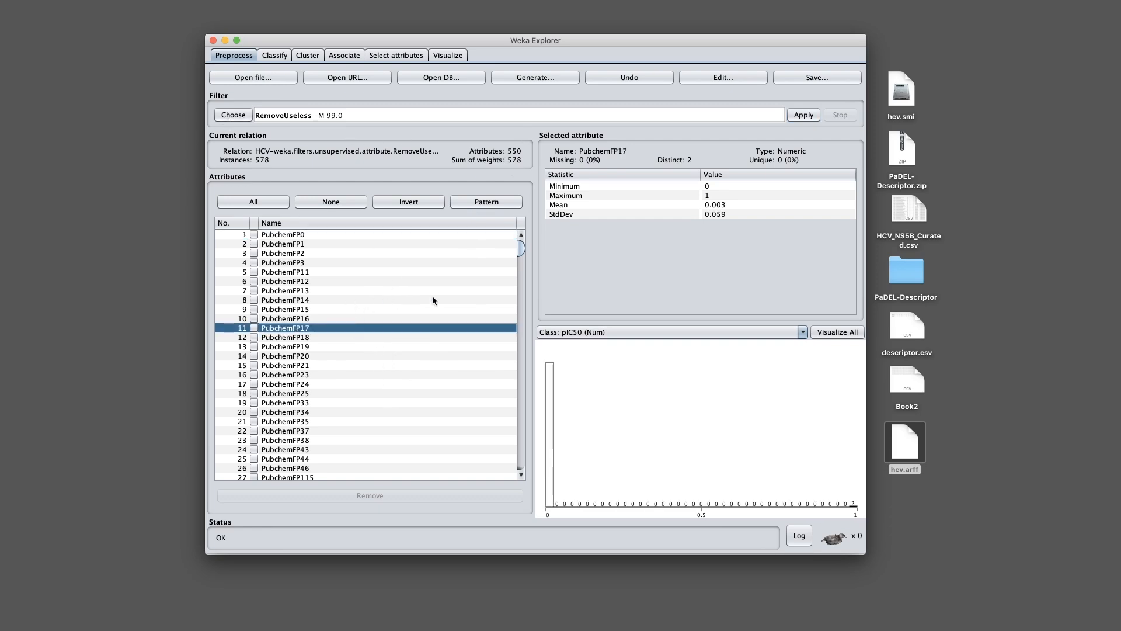
pyautogui.click(374, 309)
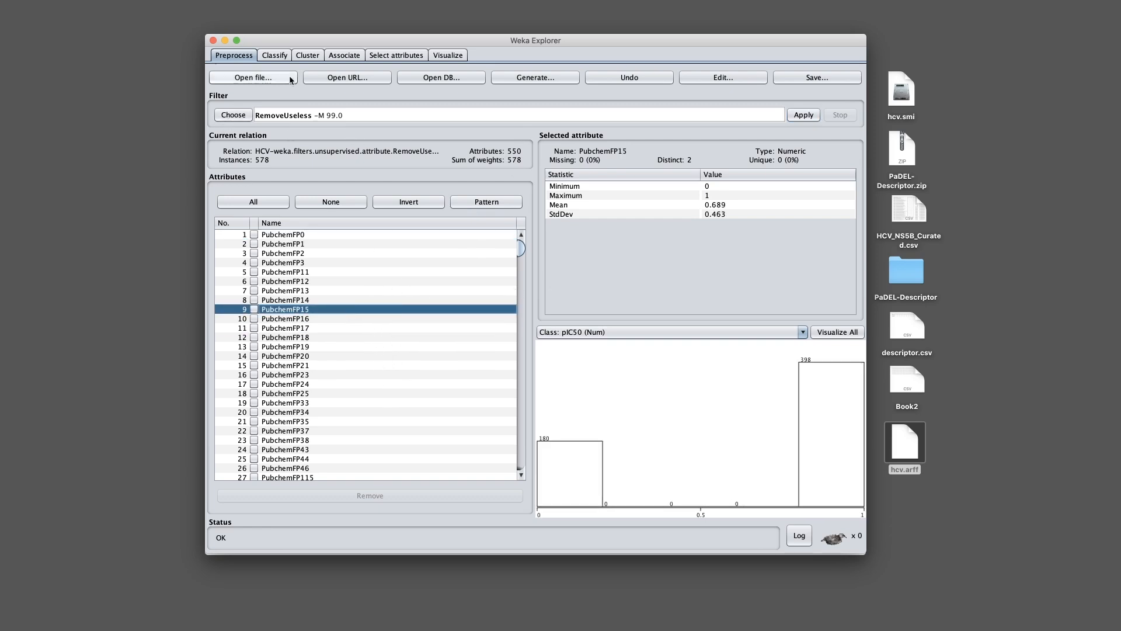
pyautogui.scroll(-1, 524, 248)
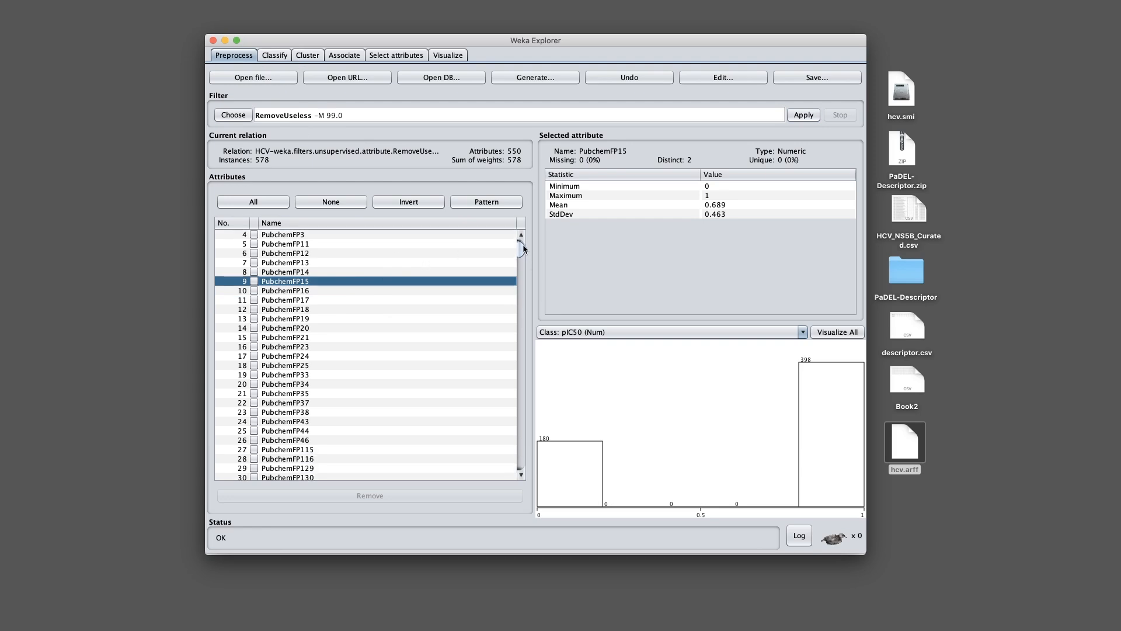
pyautogui.scroll(-1, 524, 248)
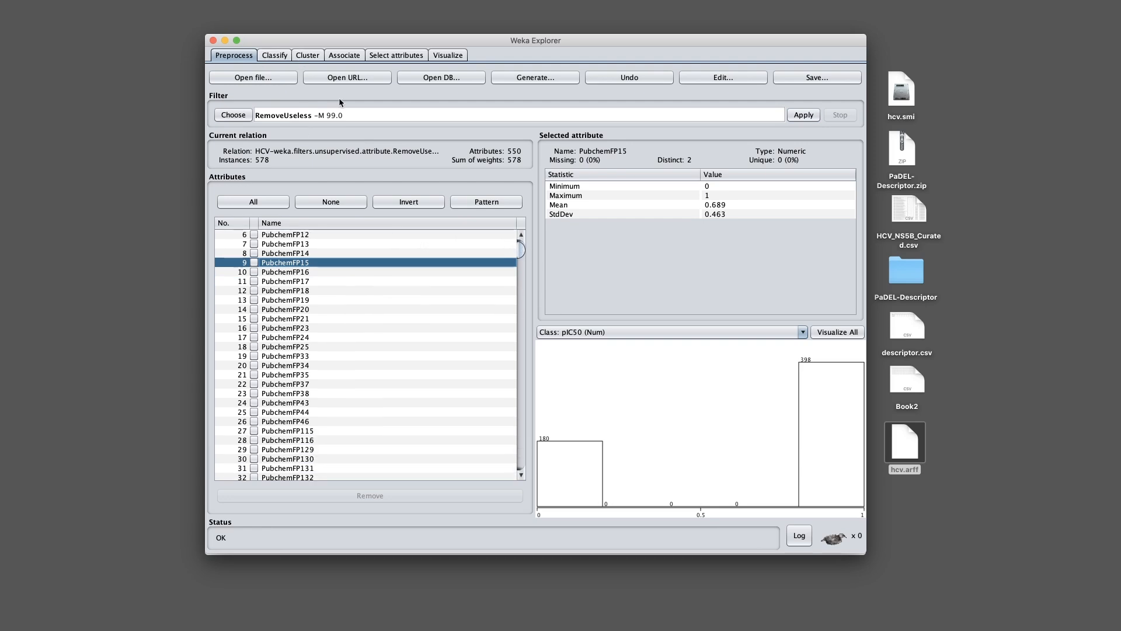
# Run a trees > RandomForest regression of pIC50 on the 550-attribute HCV data, evaluated on the training set
pyautogui.click(276, 56)
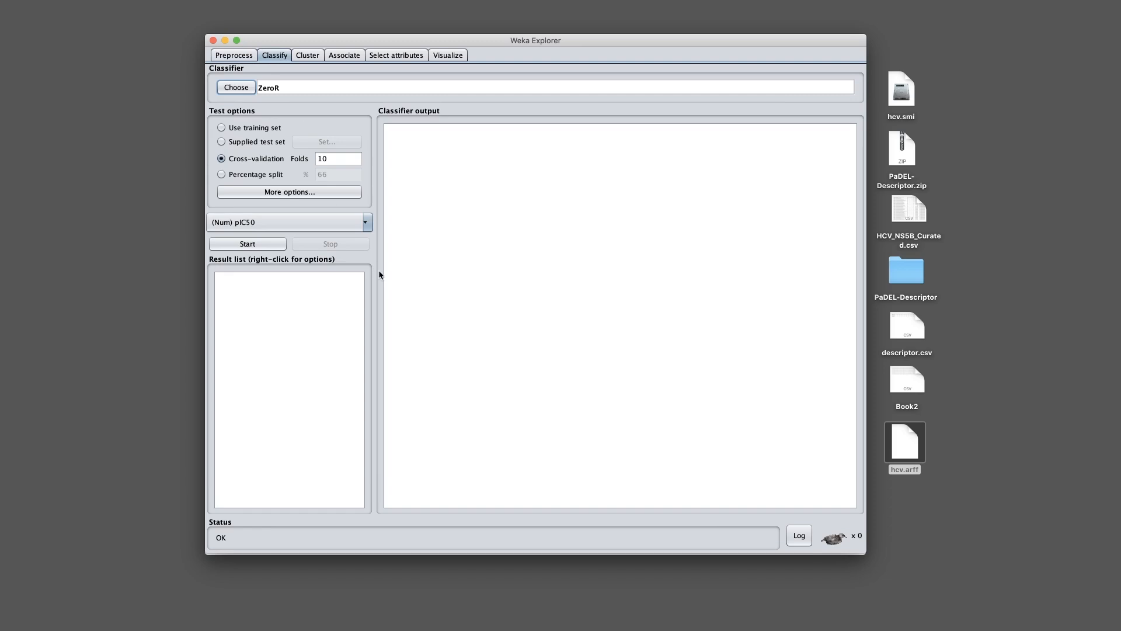
pyautogui.click(235, 88)
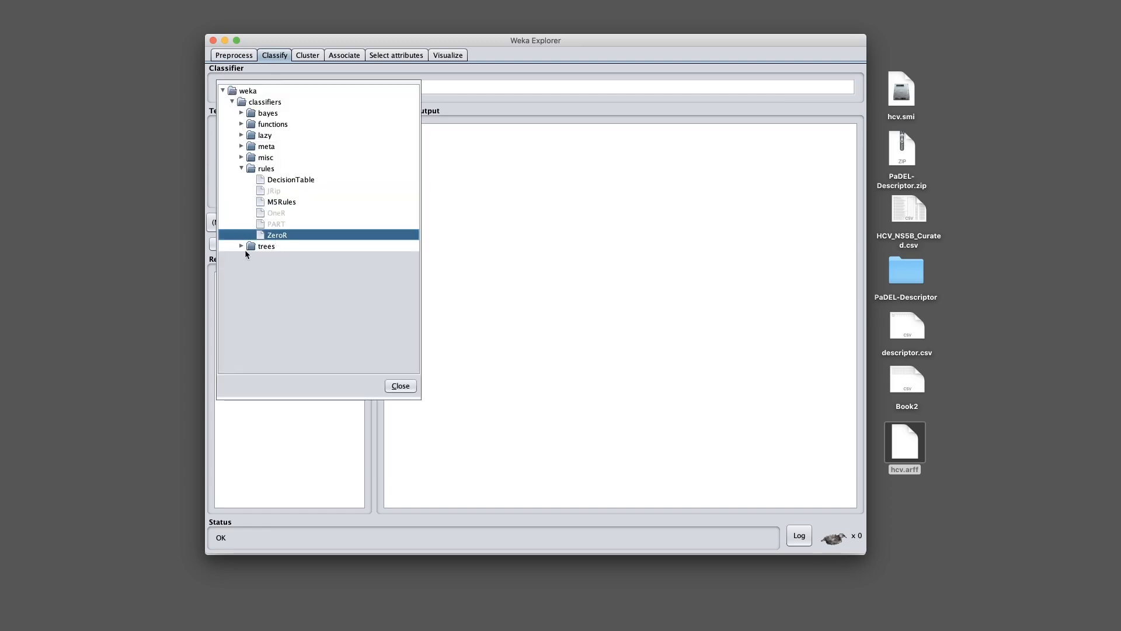
pyautogui.click(242, 247)
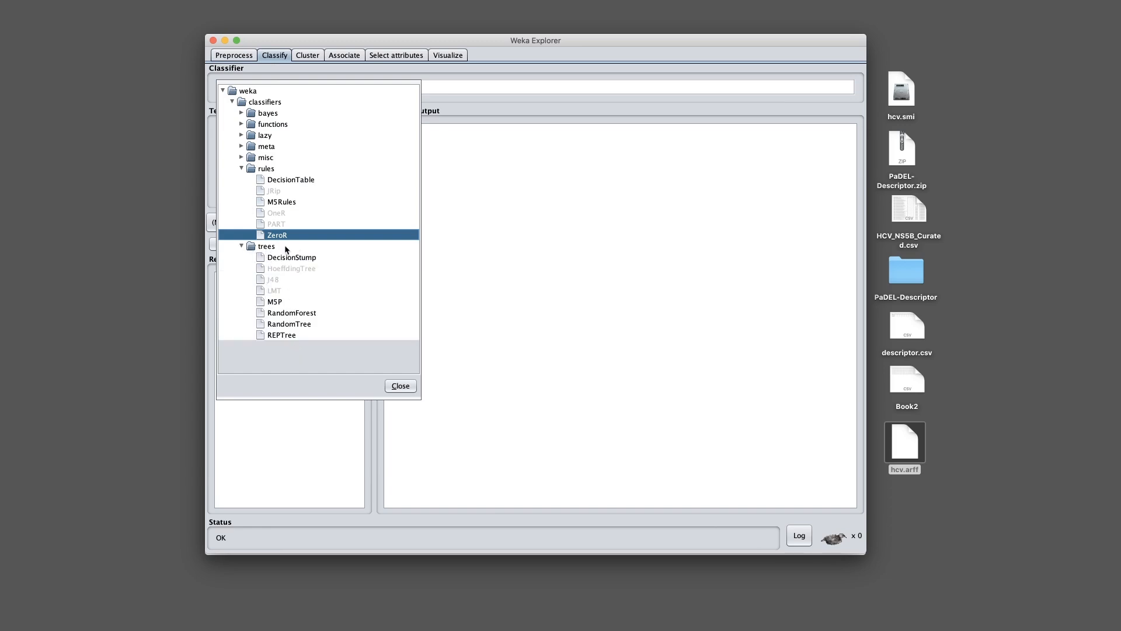
pyautogui.click(296, 312)
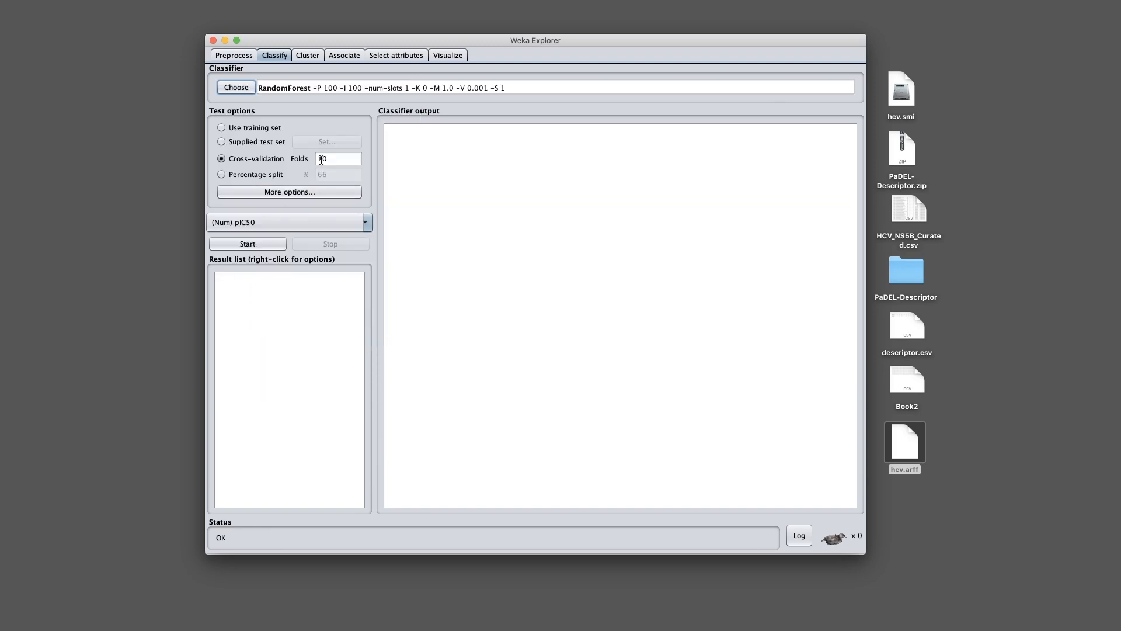
pyautogui.click(253, 127)
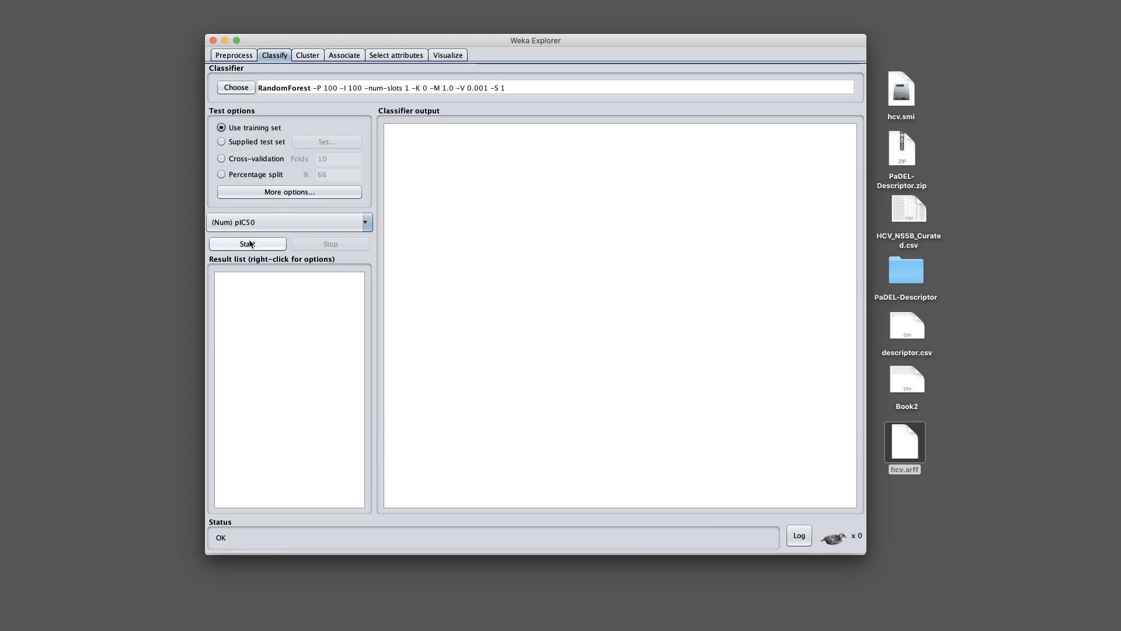
pyautogui.click(249, 245)
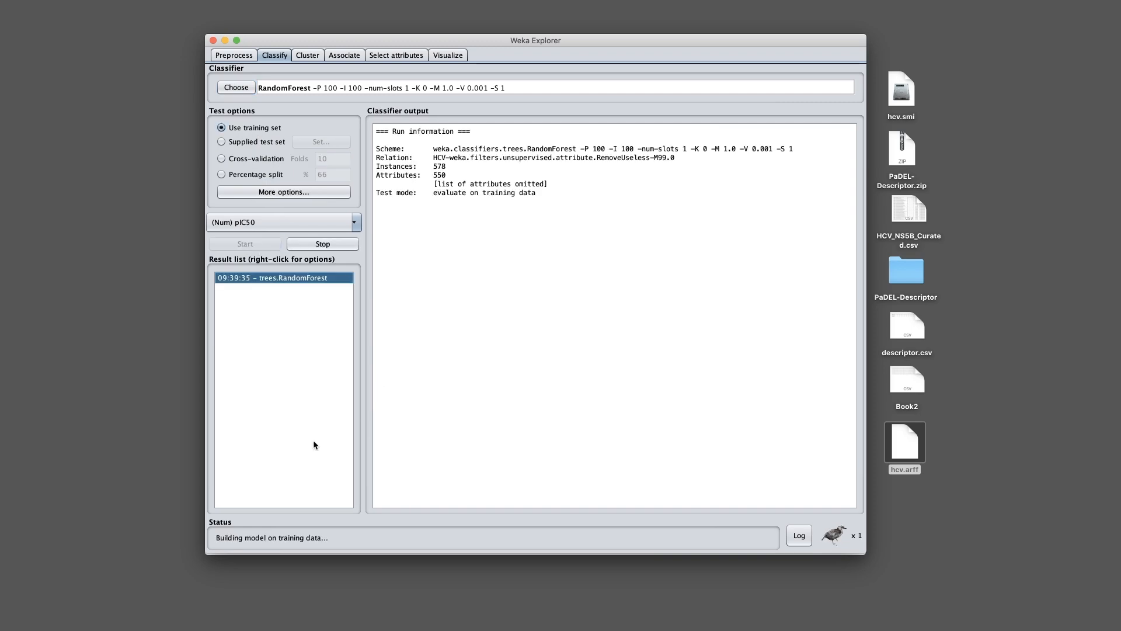
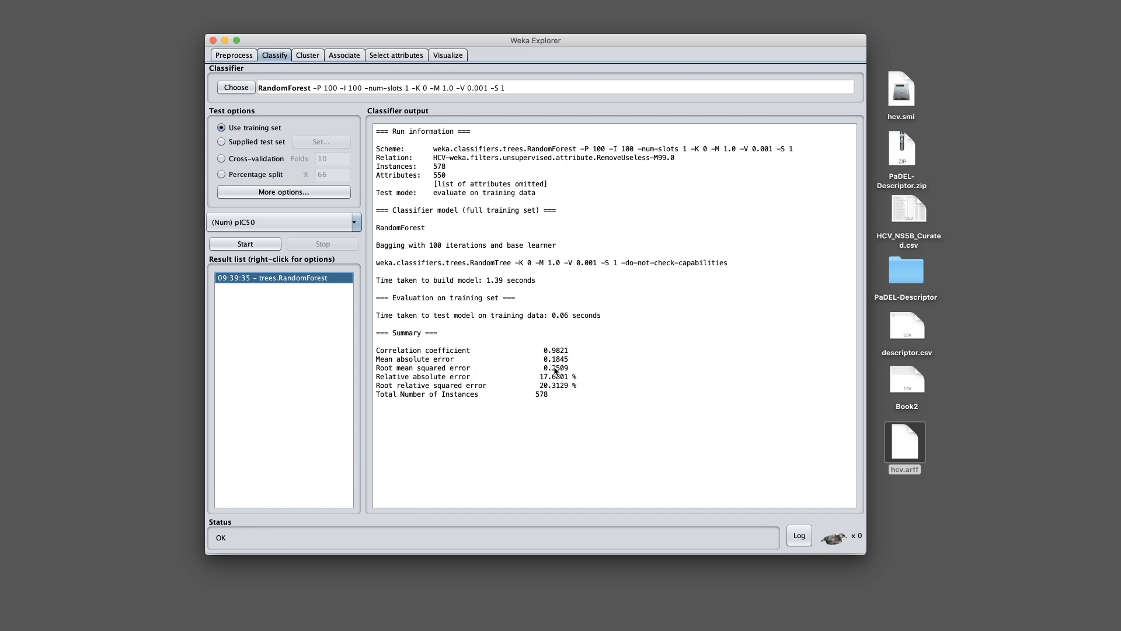
# Run RandomForest with 10-fold cross-validation, then with an 80% percentage split (correlation 0.8516)
pyautogui.click(239, 162)
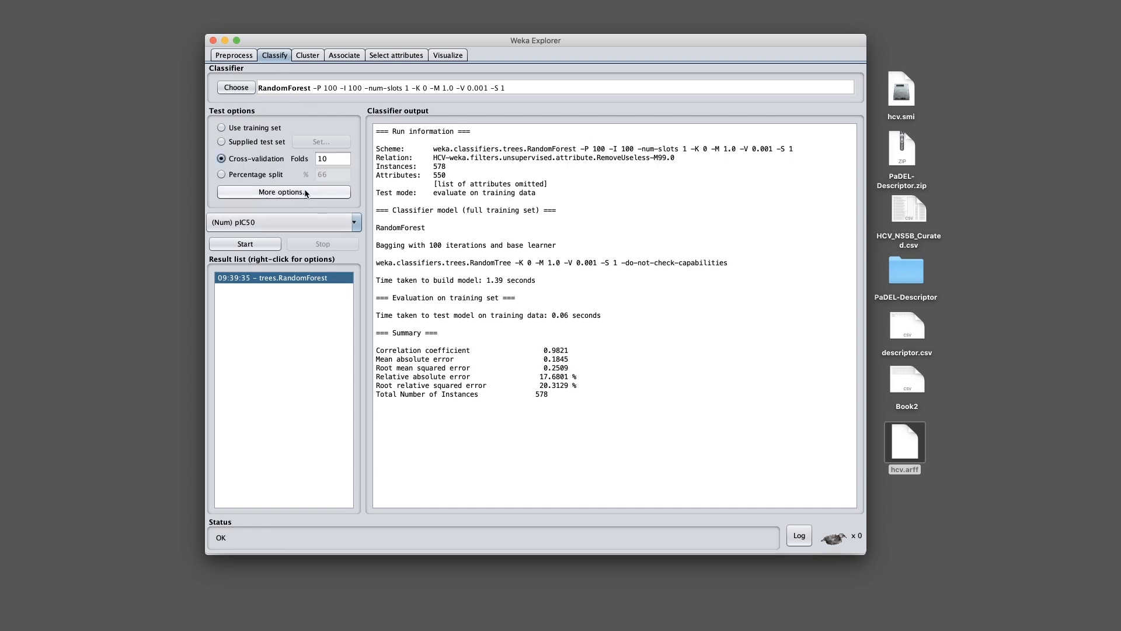
pyautogui.click(245, 244)
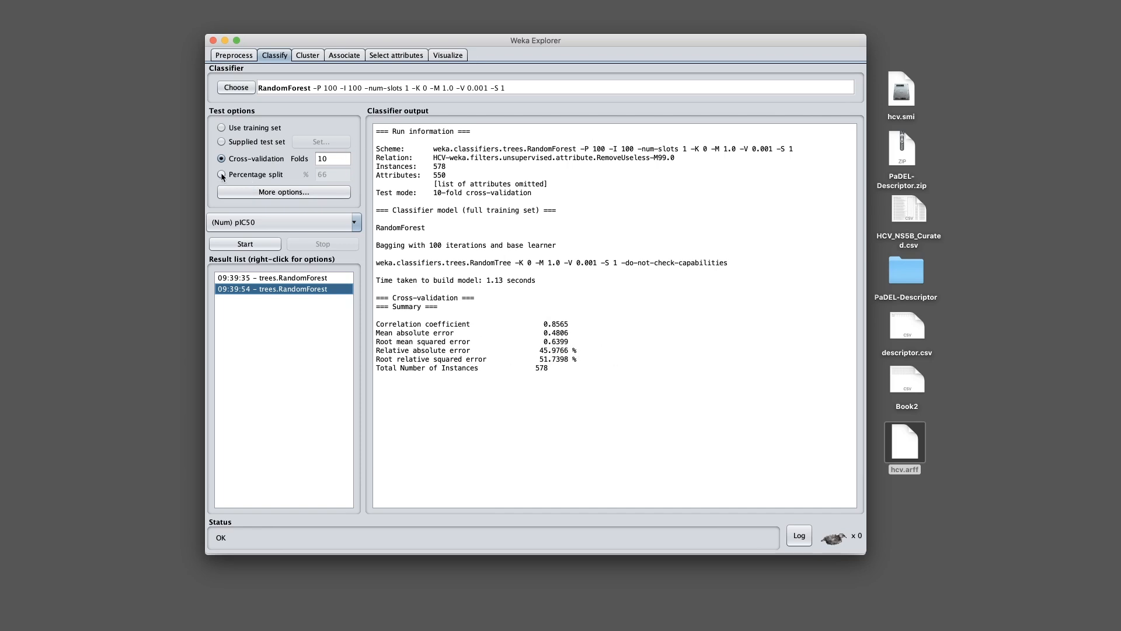
pyautogui.click(244, 175)
pyautogui.doubleClick(336, 175)
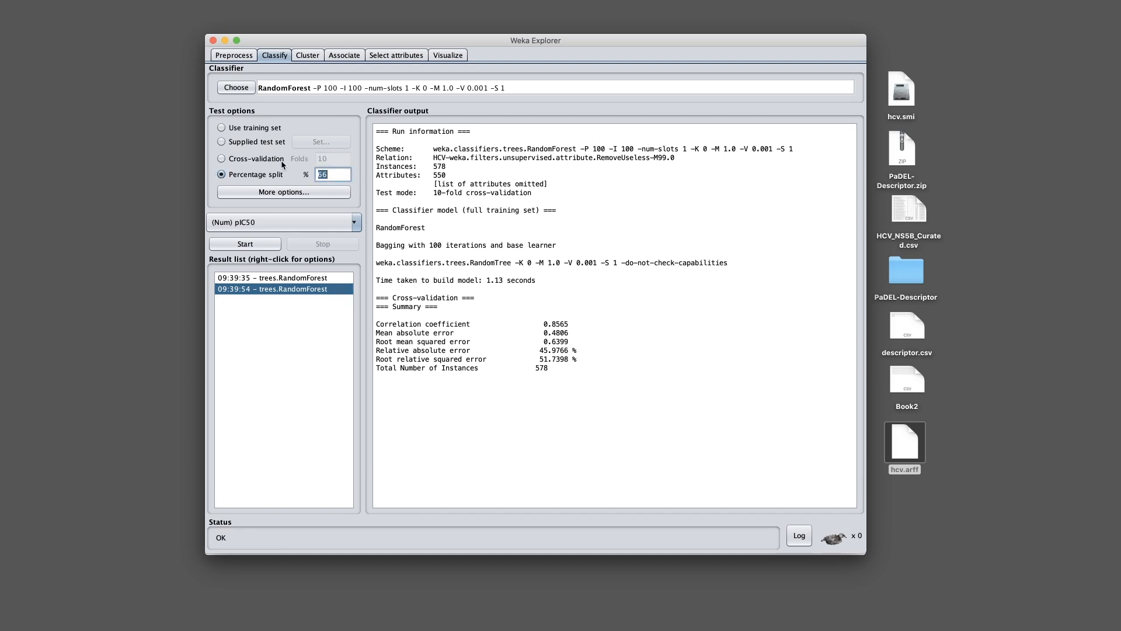
pyautogui.click(254, 249)
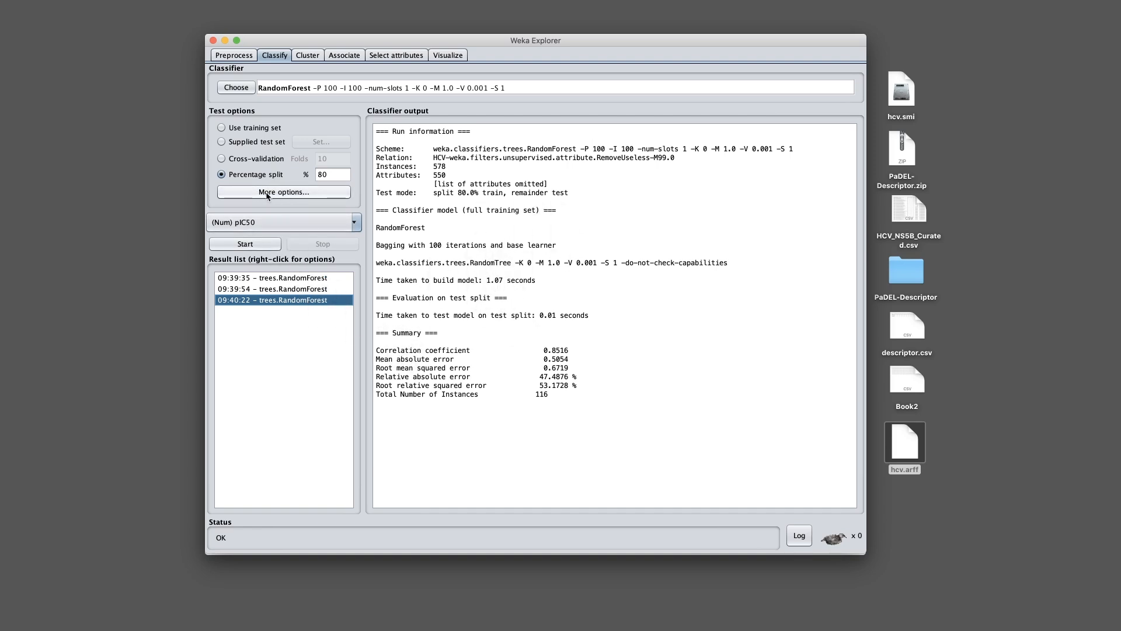
# Set the classifier's Output predictions format to CSV
pyautogui.click(249, 196)
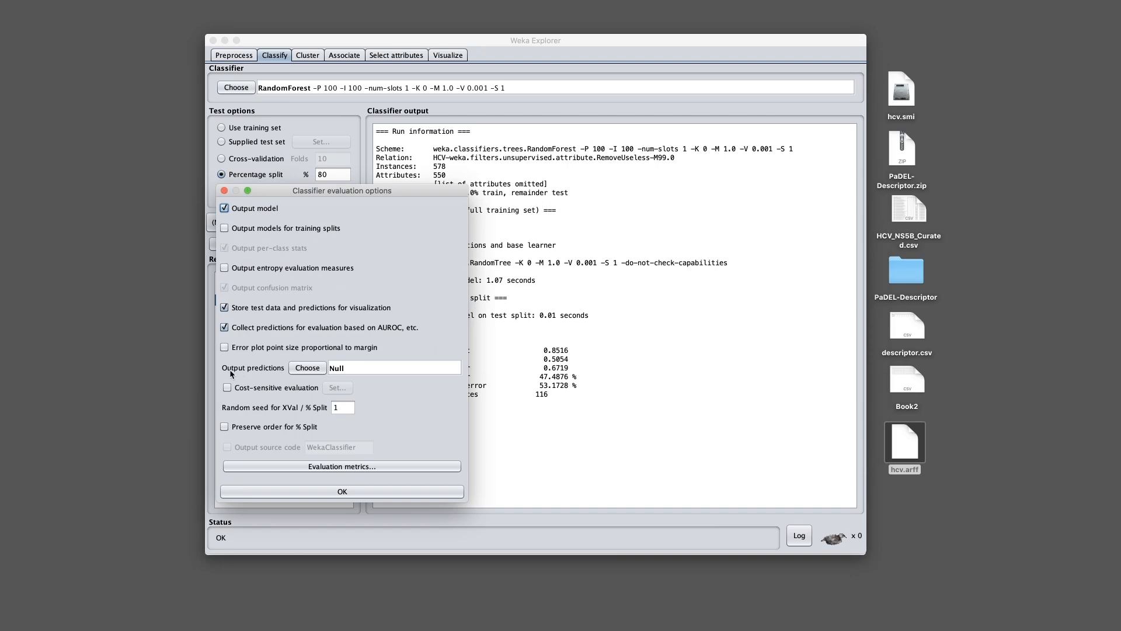
pyautogui.click(305, 368)
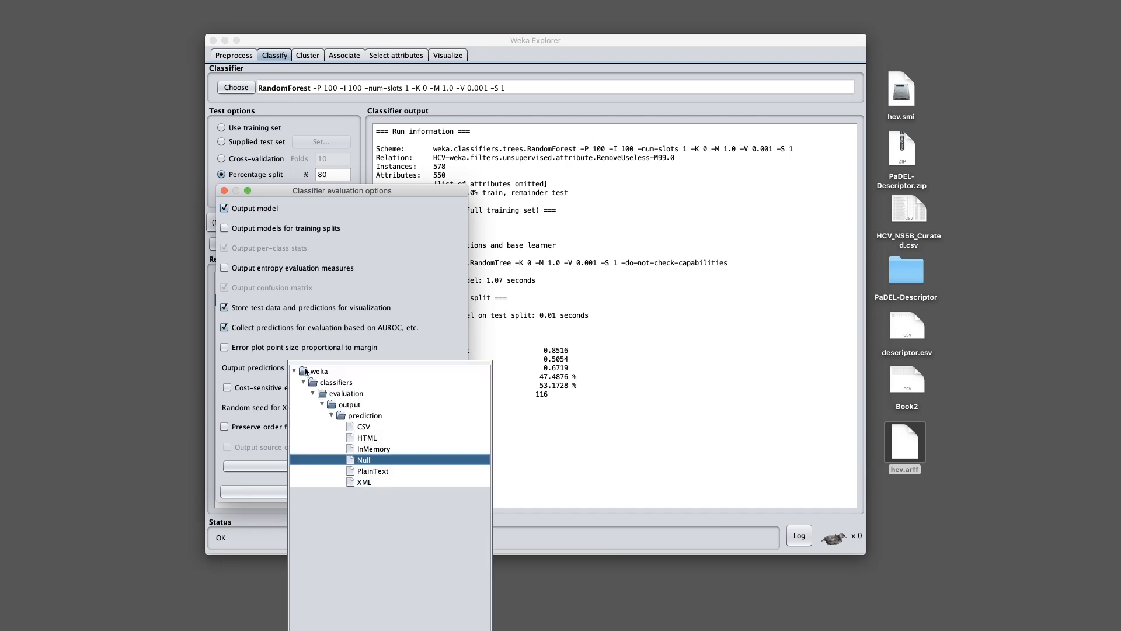
pyautogui.click(362, 426)
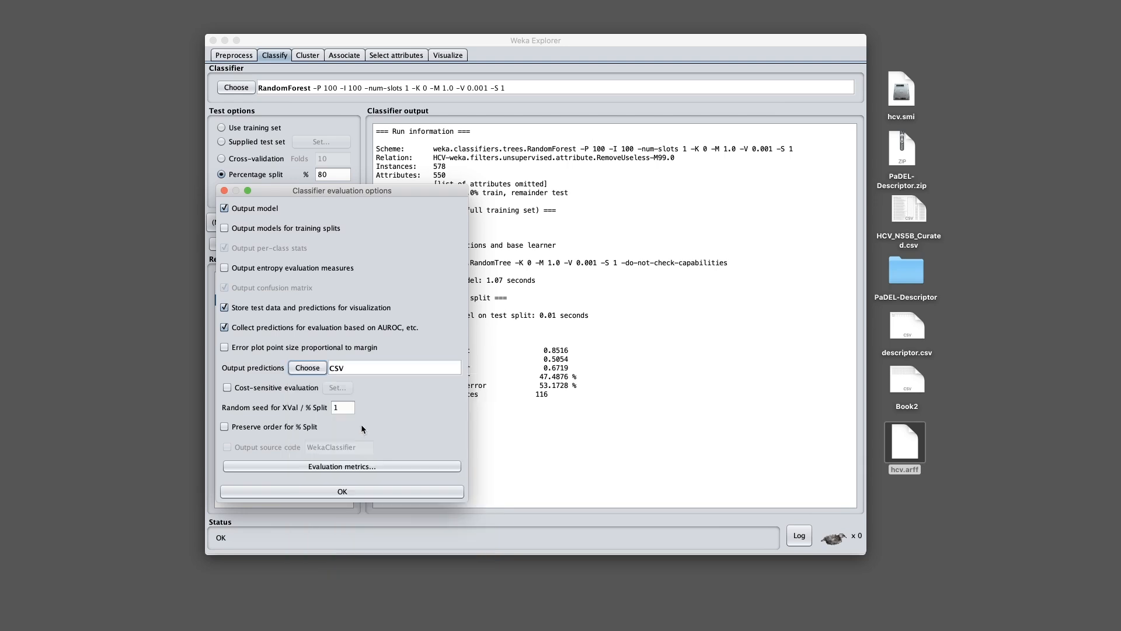
pyautogui.click(357, 494)
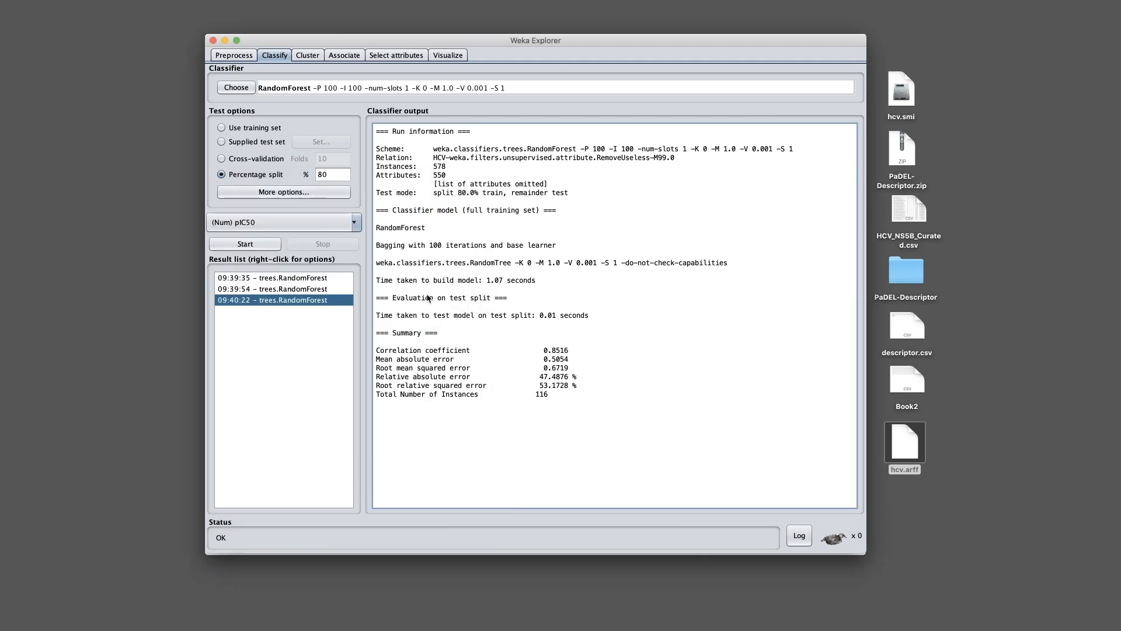
# Rerun RandomForest on the 80% split and review the per-instance prediction rows
pyautogui.click(245, 245)
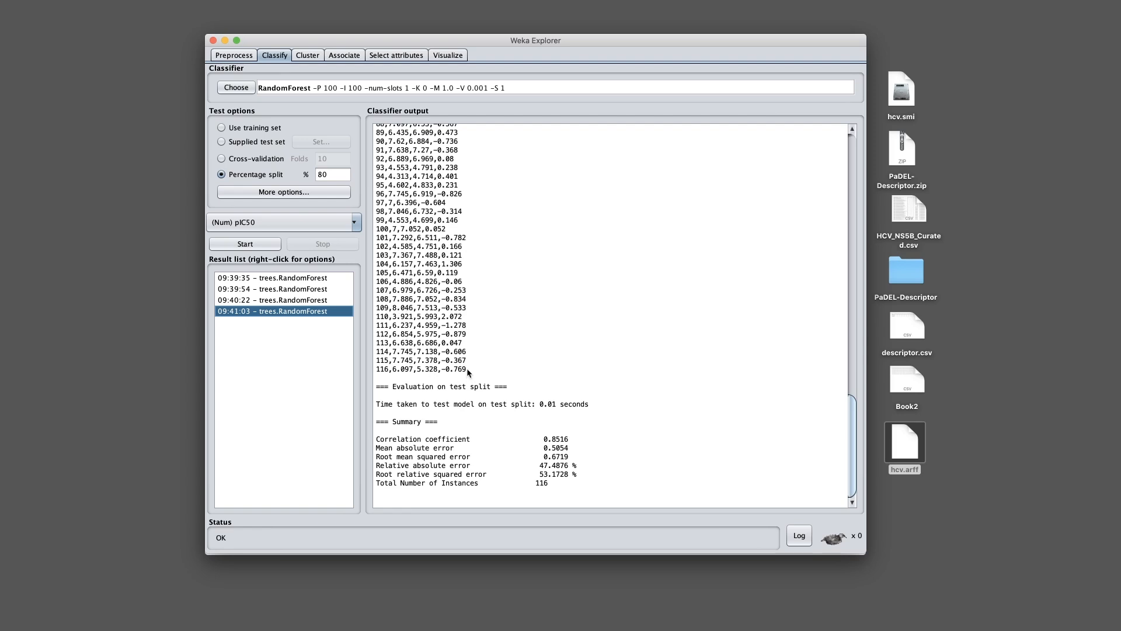
pyautogui.moveTo(467, 371); pyautogui.dragTo(416, 142)
pyautogui.scroll(10, 508, 230)
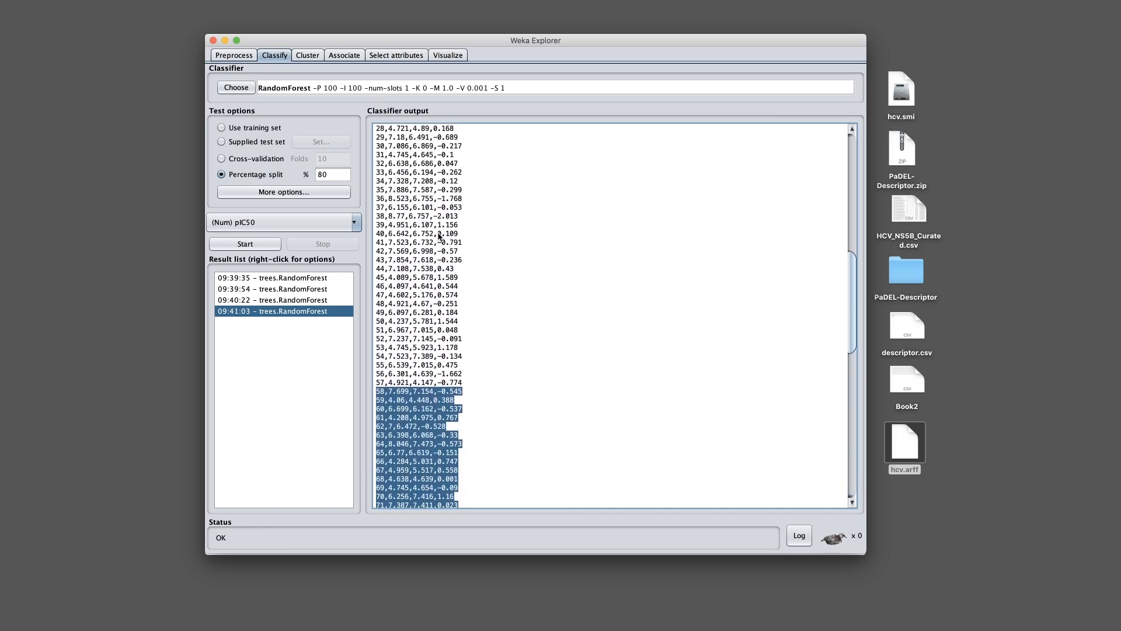
pyautogui.click(604, 252)
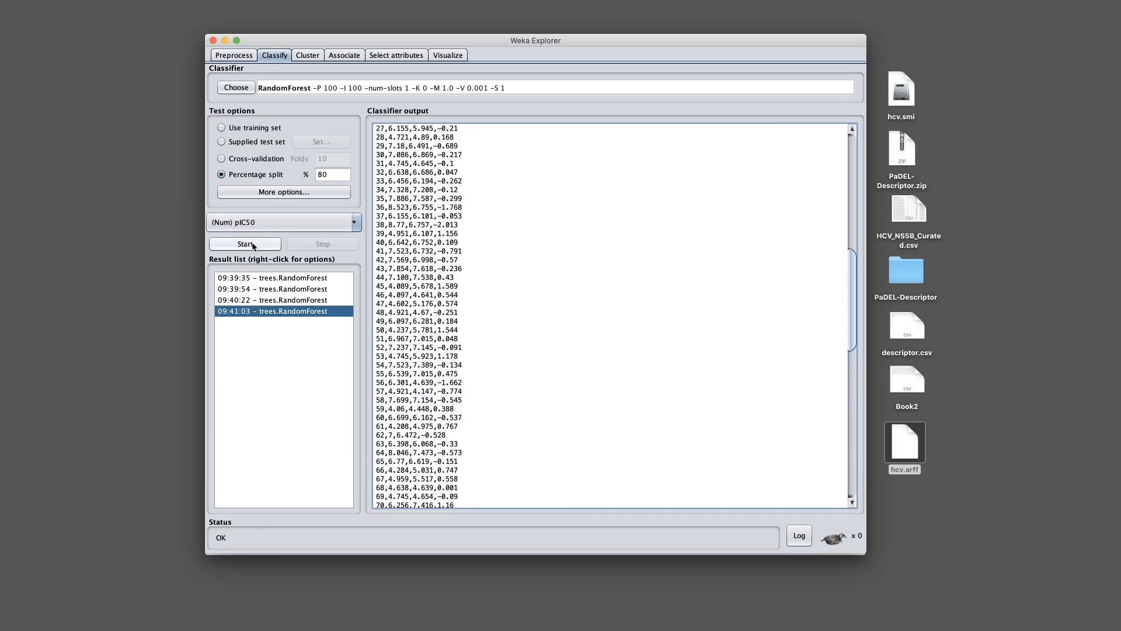
# Rerun RandomForest evaluated on the training set, reaching correlation 0.9821
pyautogui.click(240, 130)
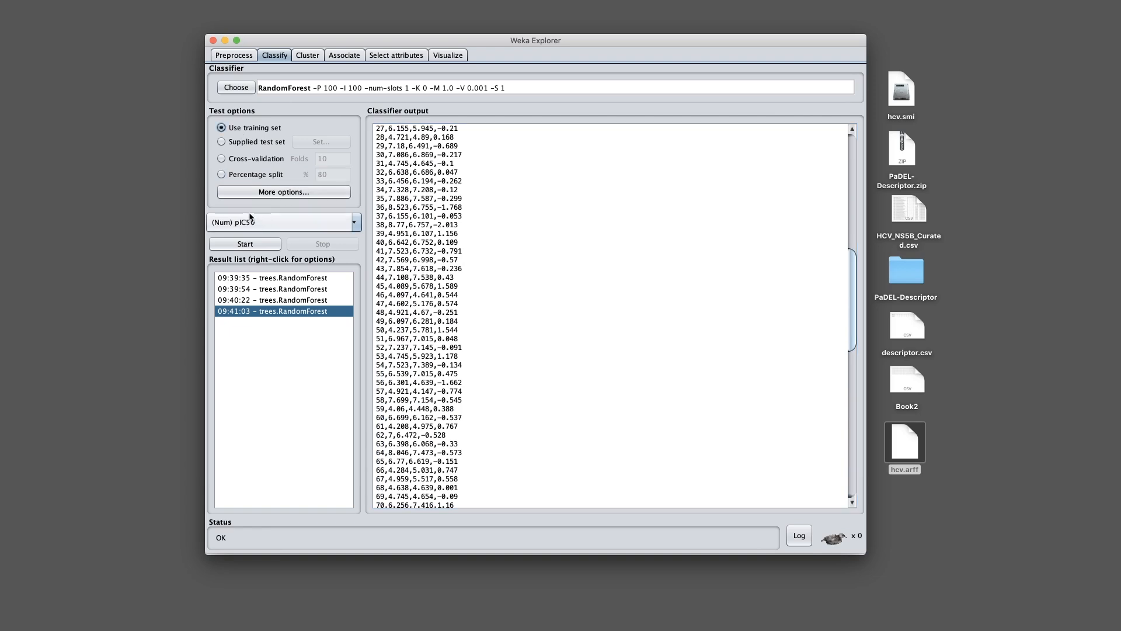
pyautogui.click(243, 245)
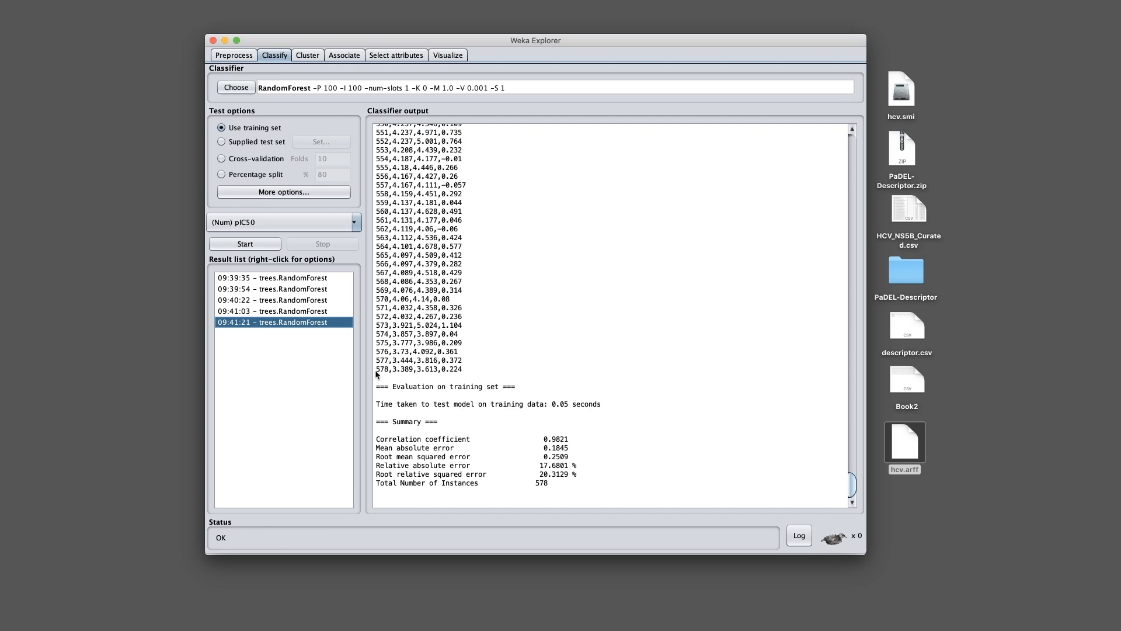
pyautogui.moveTo(462, 369); pyautogui.dragTo(355, 81)
# Select the entire classifier output for copying into a text editor
pyautogui.moveTo(611, 225); pyautogui.dragTo(584, 236)
pyautogui.click(584, 237)
pyautogui.press('super+a')
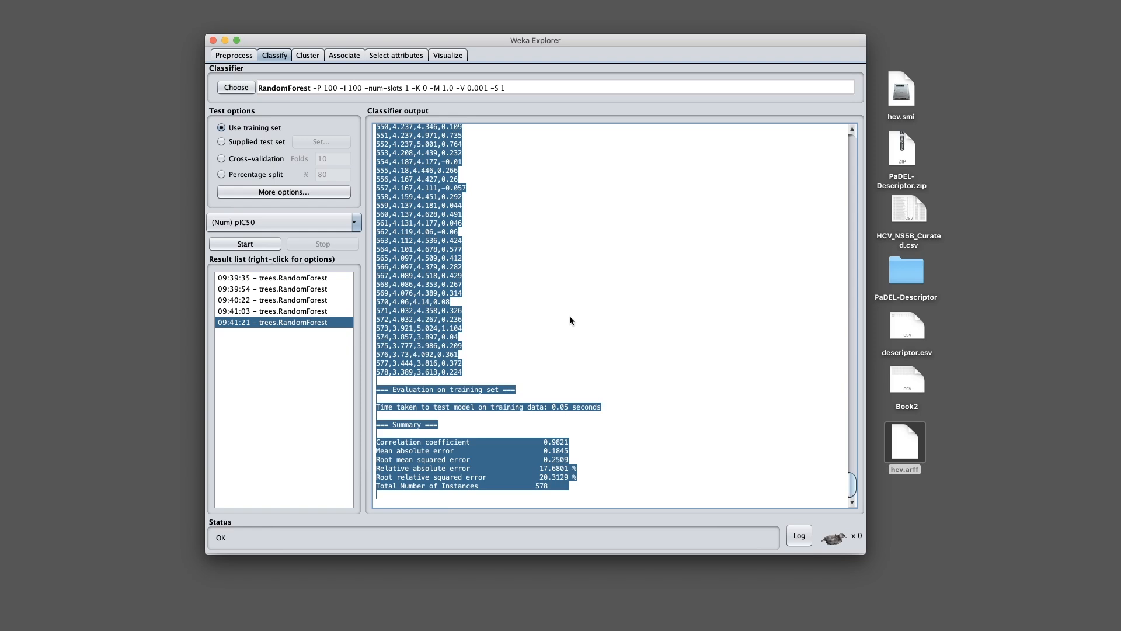
pyautogui.click(596, 353)
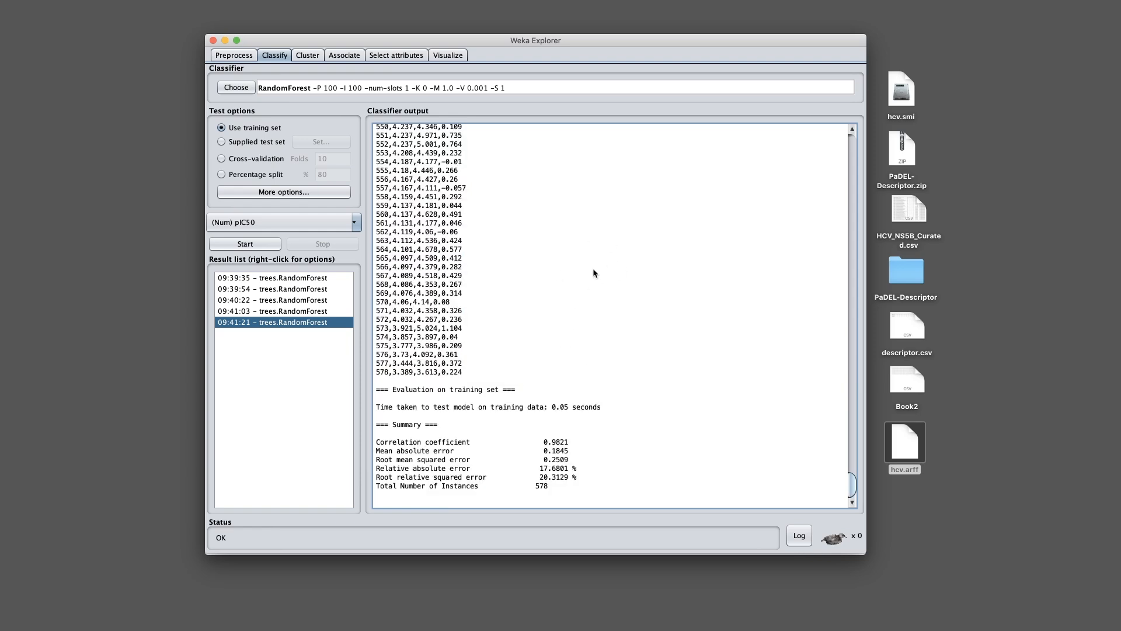
pyautogui.press('super+a')
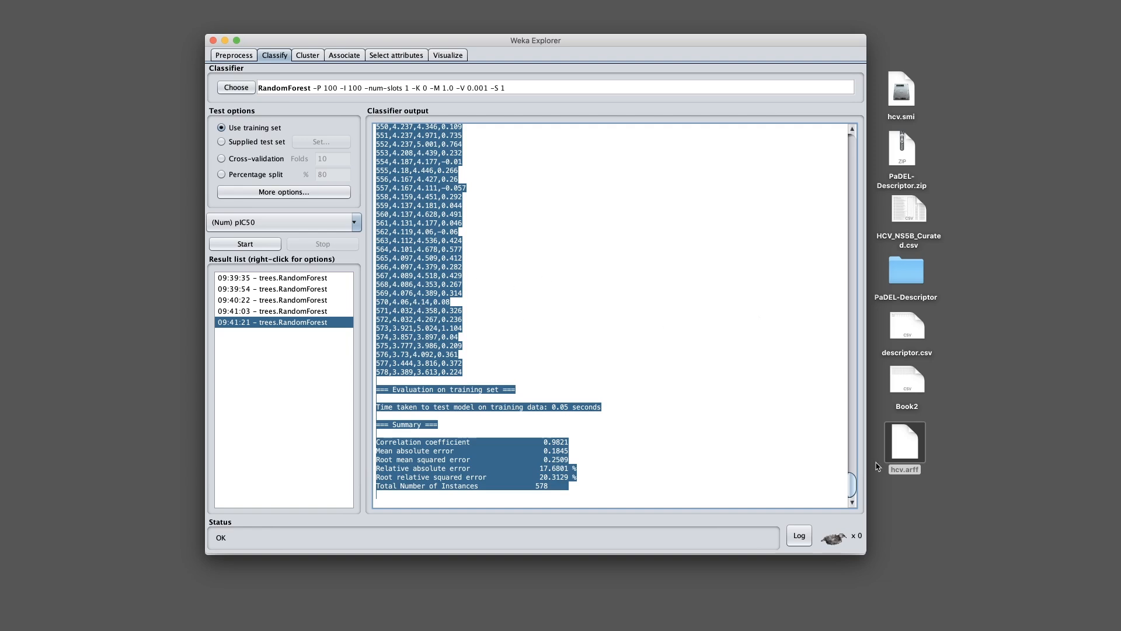
pyautogui.press('super+space')
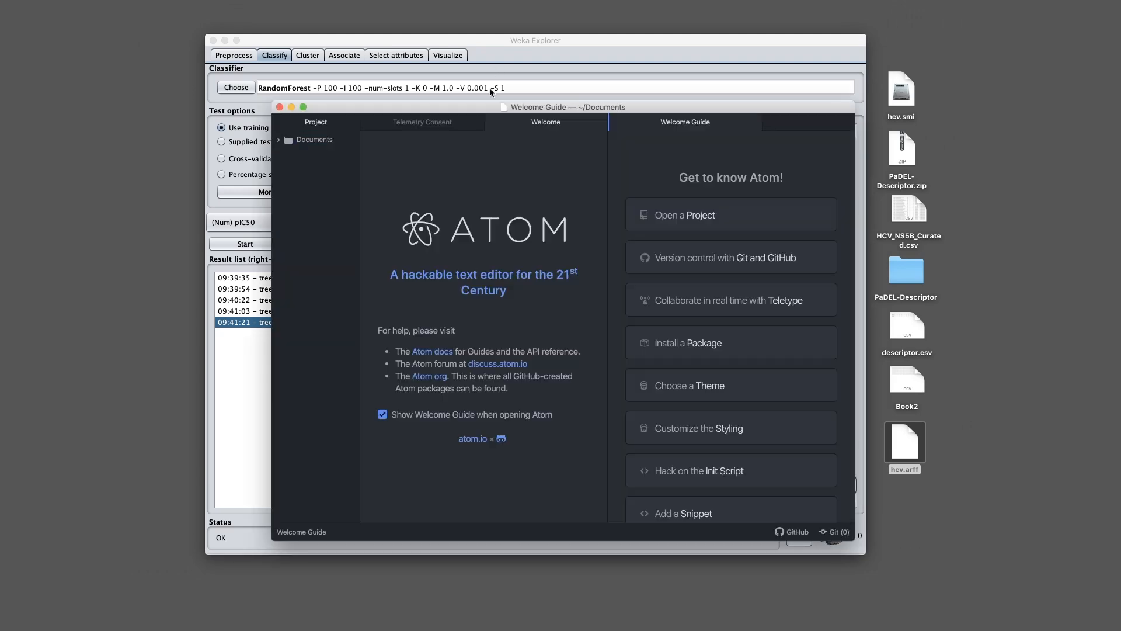
pyautogui.moveTo(484, 109); pyautogui.dragTo(464, 73)
# Dismiss Atom's welcome pages and paste the Weka output into a new file
pyautogui.click(523, 216)
pyautogui.press('super+w')
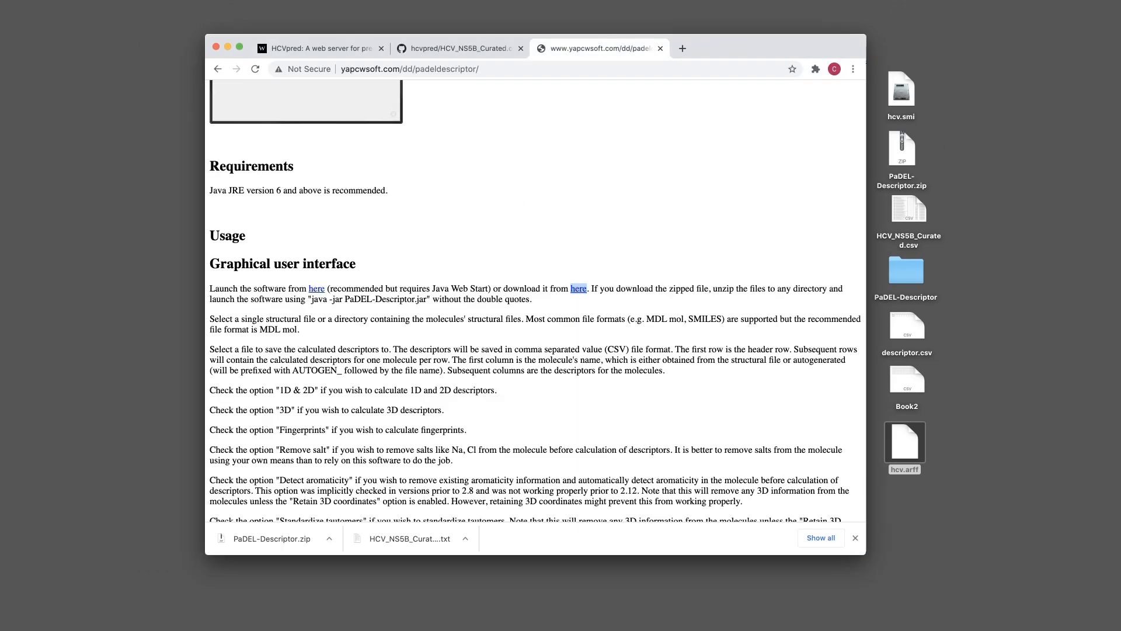
pyautogui.press('super+Tab')
pyautogui.press('super+w')
pyautogui.press('super+w')
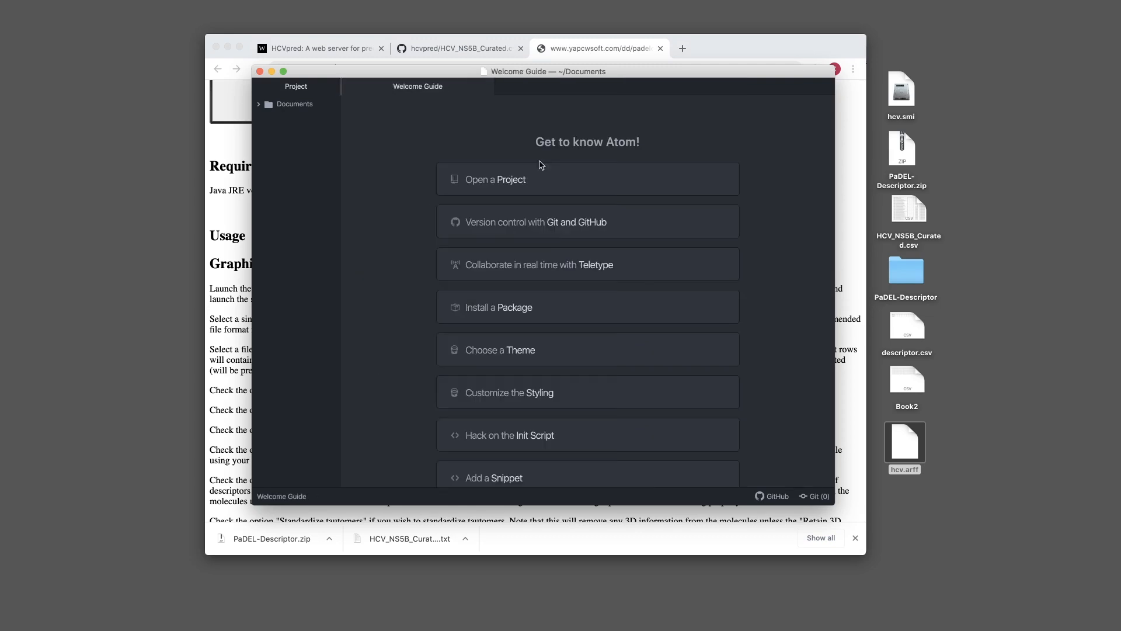
pyautogui.press('super+w')
pyautogui.press('super+n')
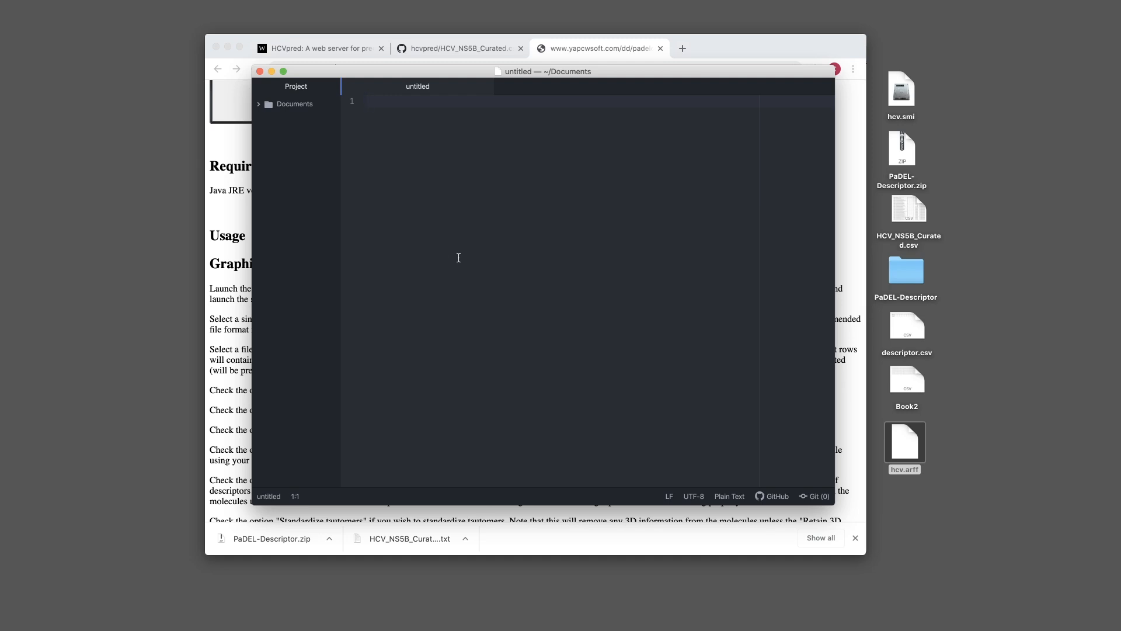
pyautogui.press('super+v')
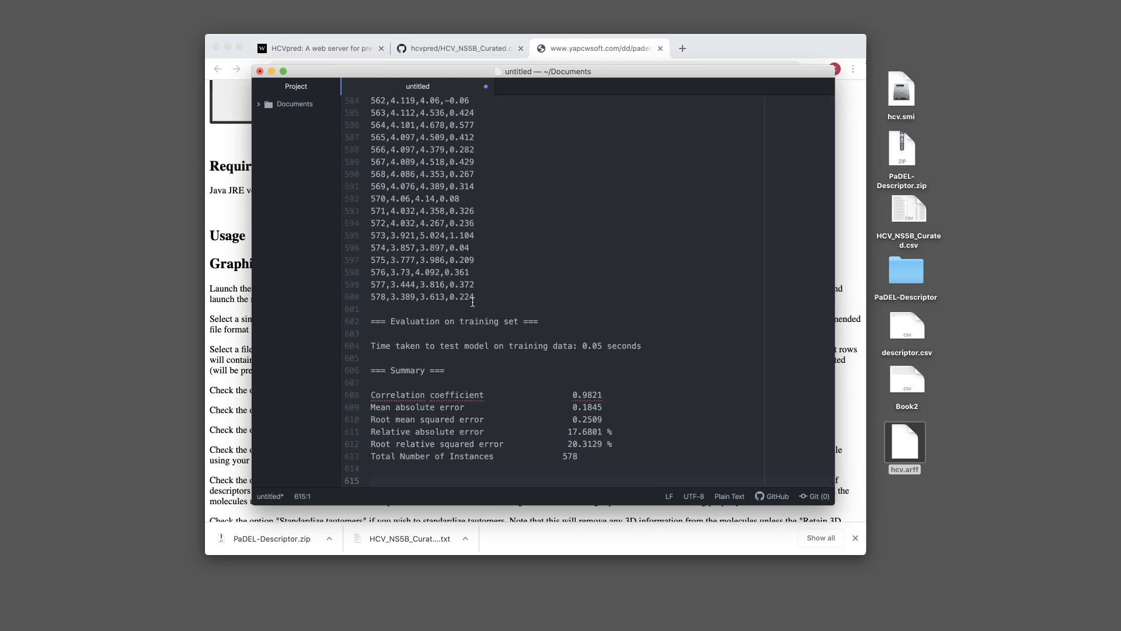
# Delete the evaluation summary and run information header, leaving only prediction rows
pyautogui.keyDown('shift'); pyautogui.click(370, 310); pyautogui.keyUp('shift')
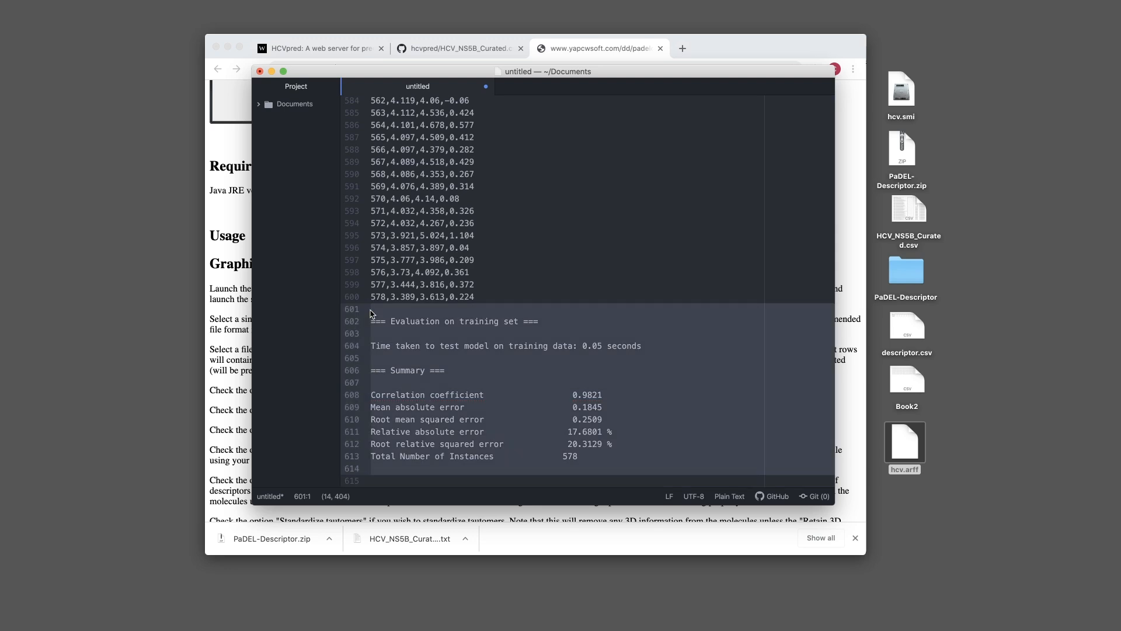
pyautogui.press('BackSpace')
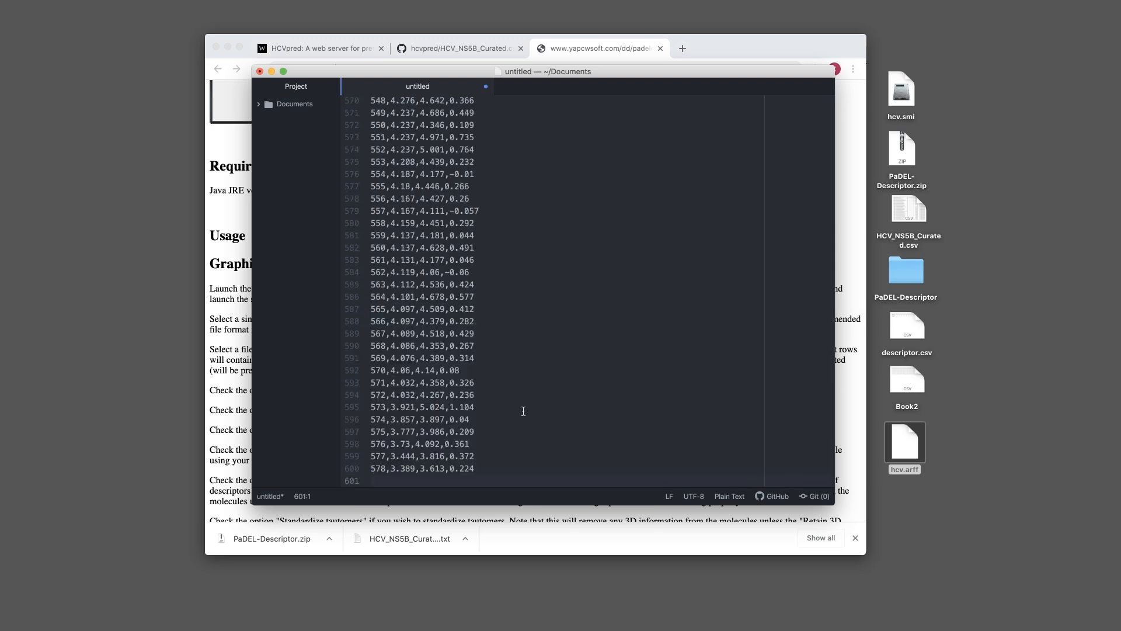
pyautogui.press('BackSpace')
pyautogui.press('pageup')
pyautogui.scroll(8, 805, 433)
pyautogui.moveTo(830, 459); pyautogui.dragTo(832, 98)
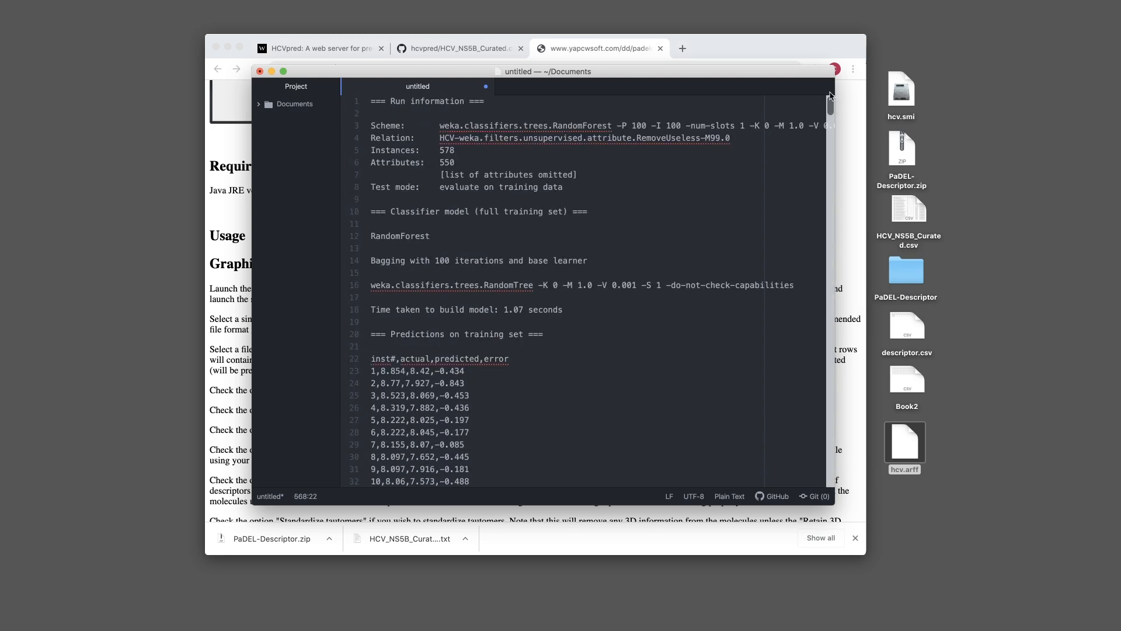
pyautogui.moveTo(371, 347); pyautogui.dragTo(372, 101)
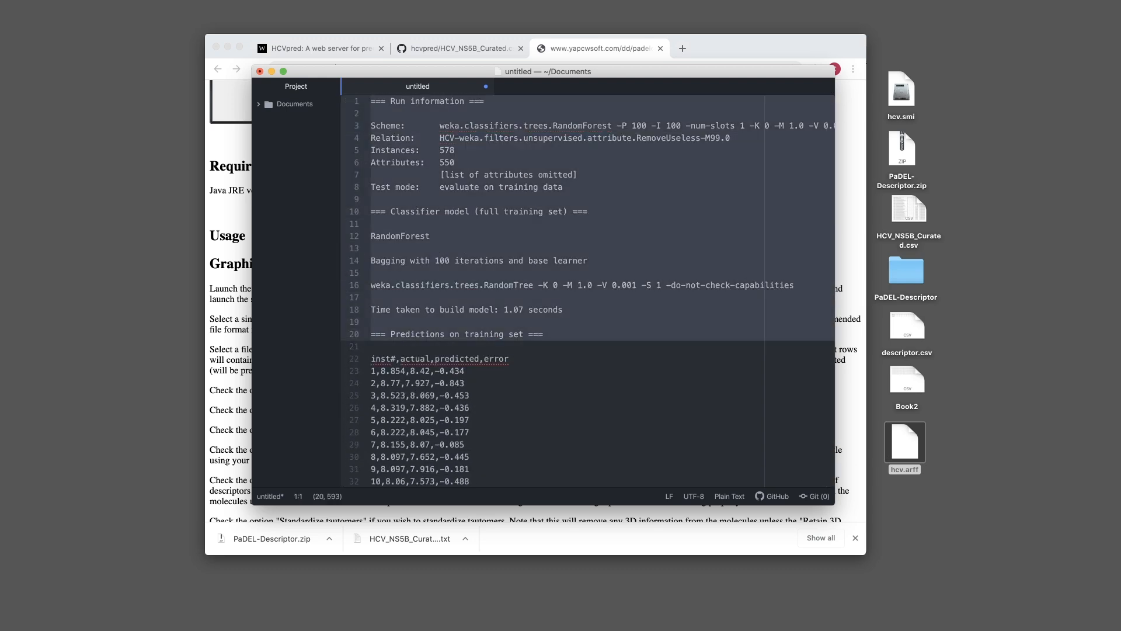
pyautogui.press('BackSpace')
pyautogui.press('BackSpace')
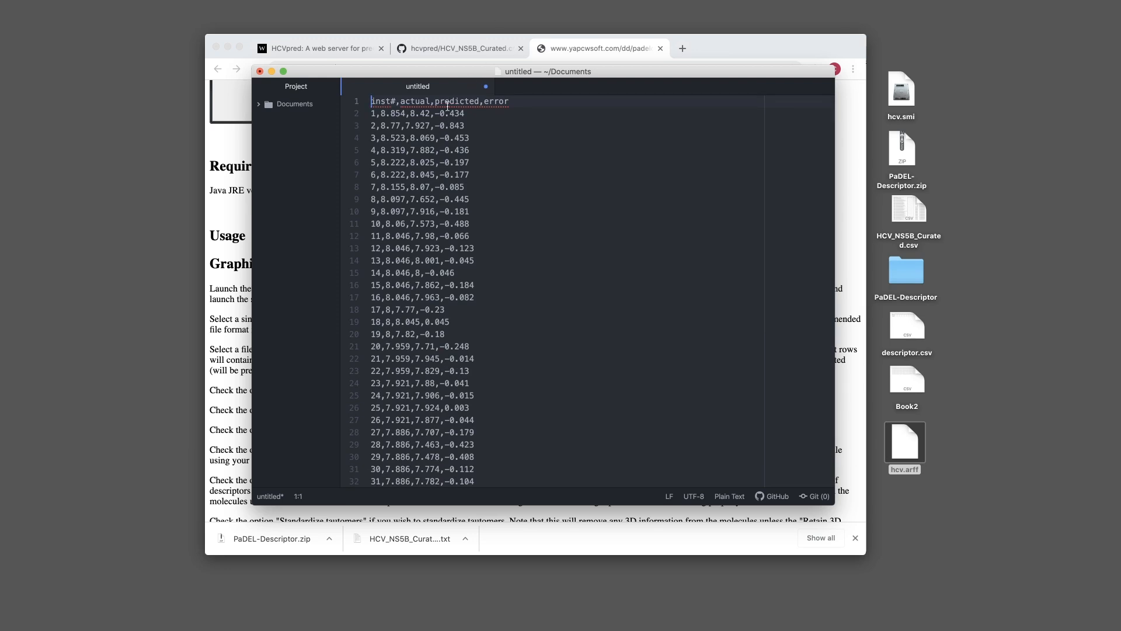
# Save the file as results_training.csv on the Desktop and close Atom
pyautogui.press('super+s')
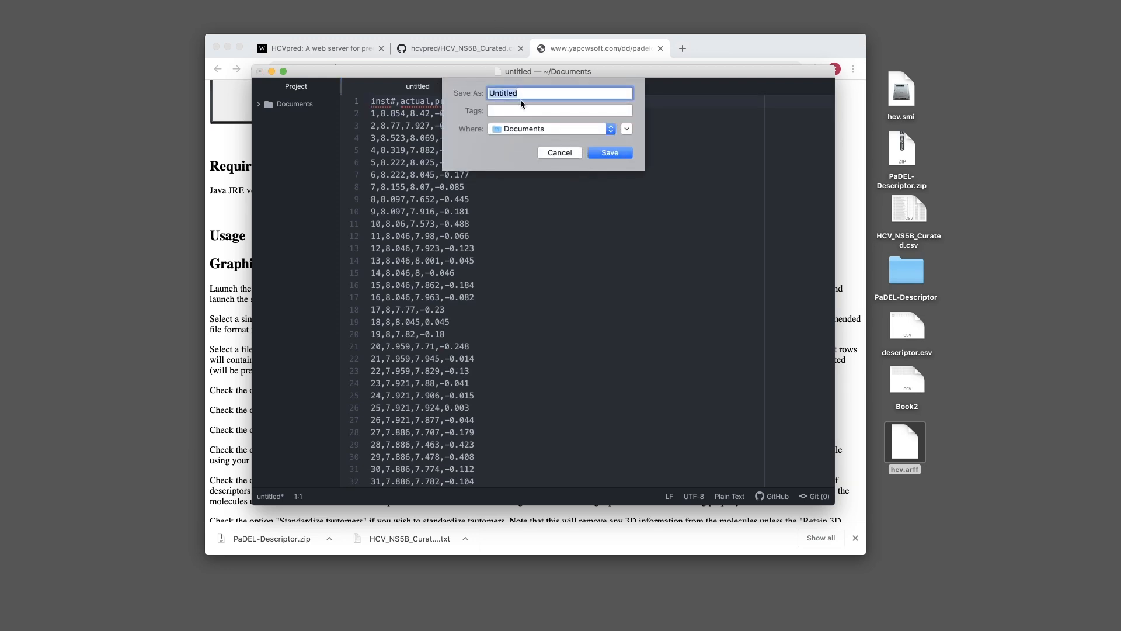
pyautogui.write('results.')
pyautogui.press('Return')
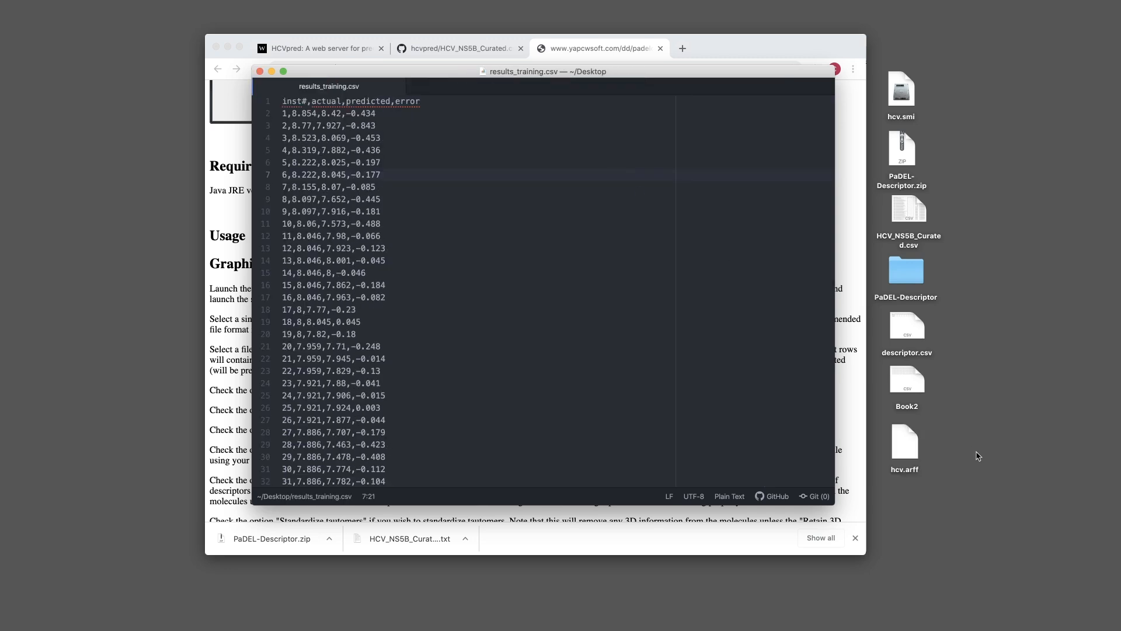
pyautogui.press('super+w')
pyautogui.press('super+w')
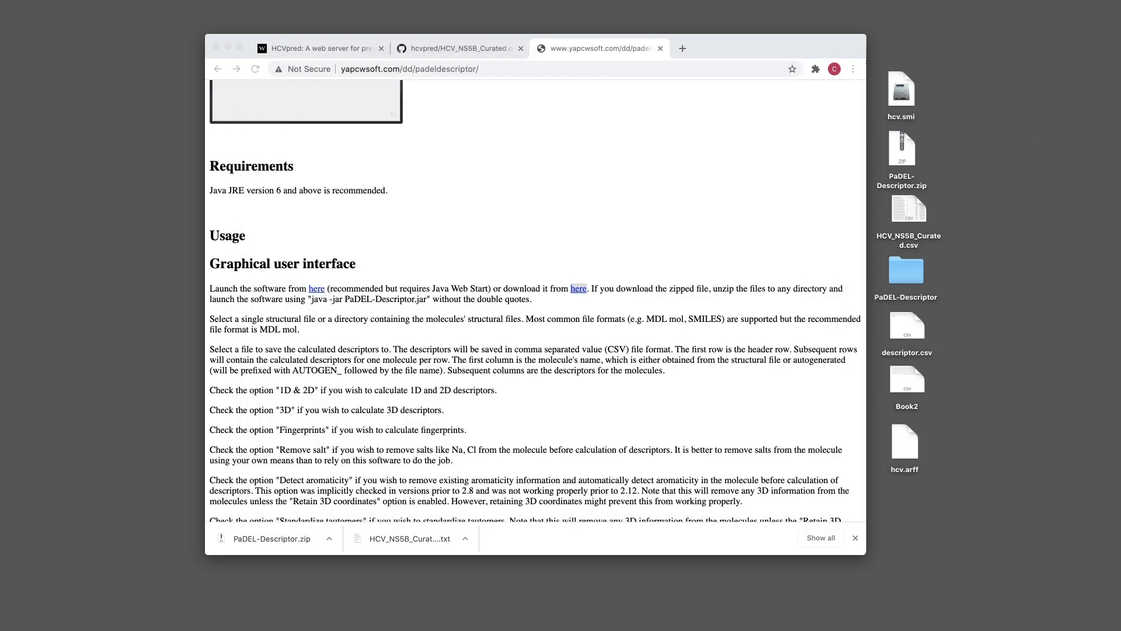
# Open results_training.csv in Microsoft Excel
pyautogui.rightClick(905, 497)
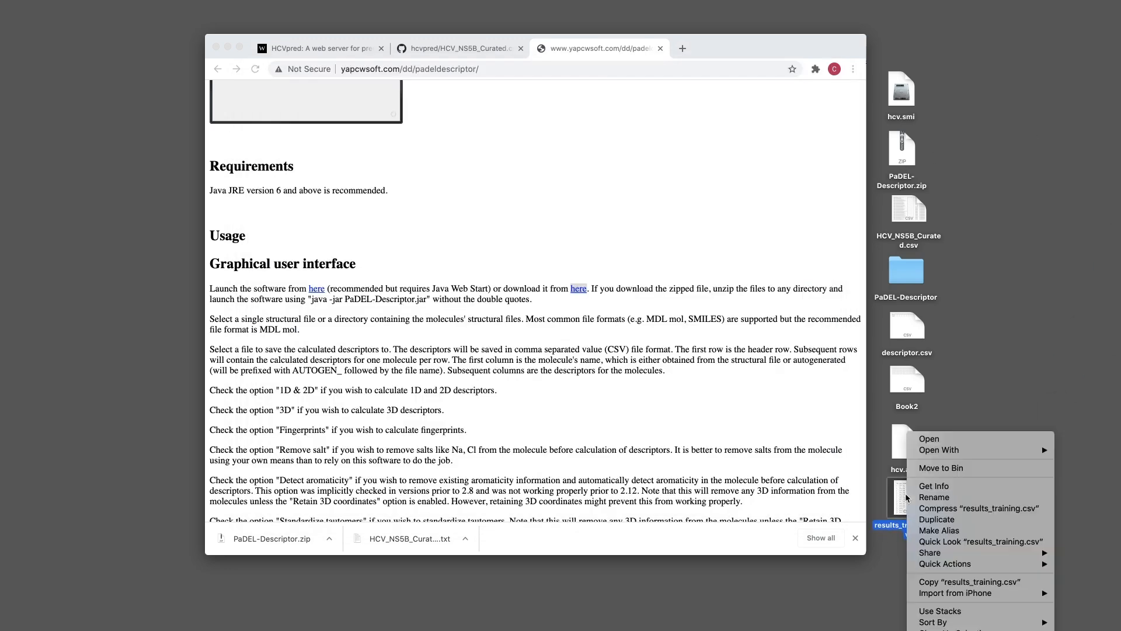
pyautogui.moveTo(971, 450)
pyautogui.click(1081, 518)
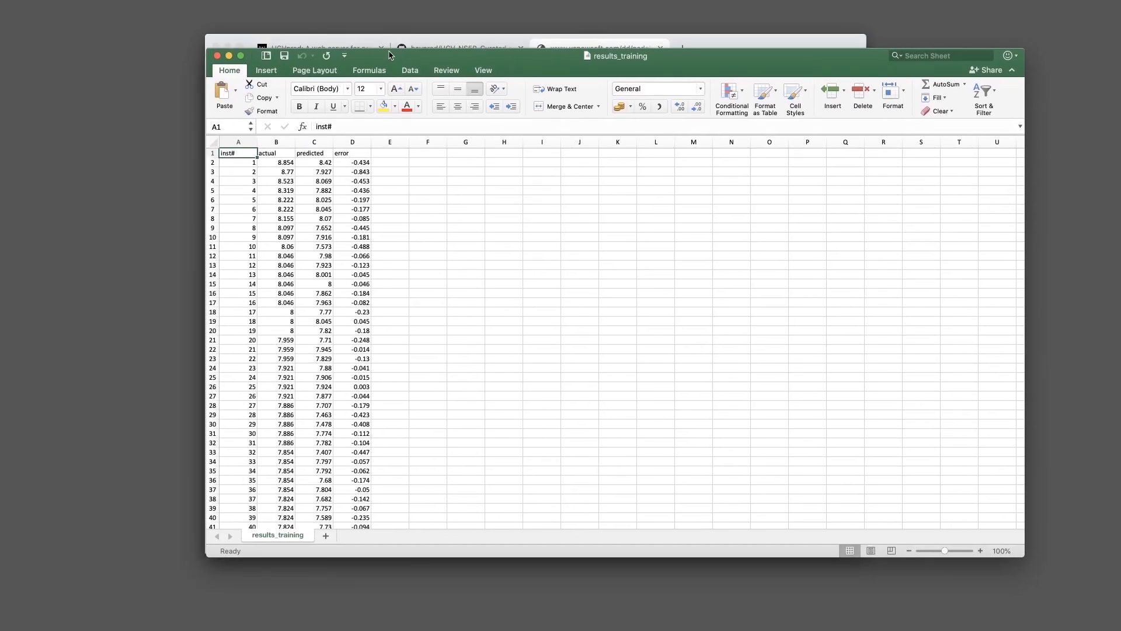
# Insert a scatter chart of columns B–C (actual vs predicted) at the sheet top
pyautogui.click(269, 143)
pyautogui.moveTo(270, 143); pyautogui.dragTo(314, 142)
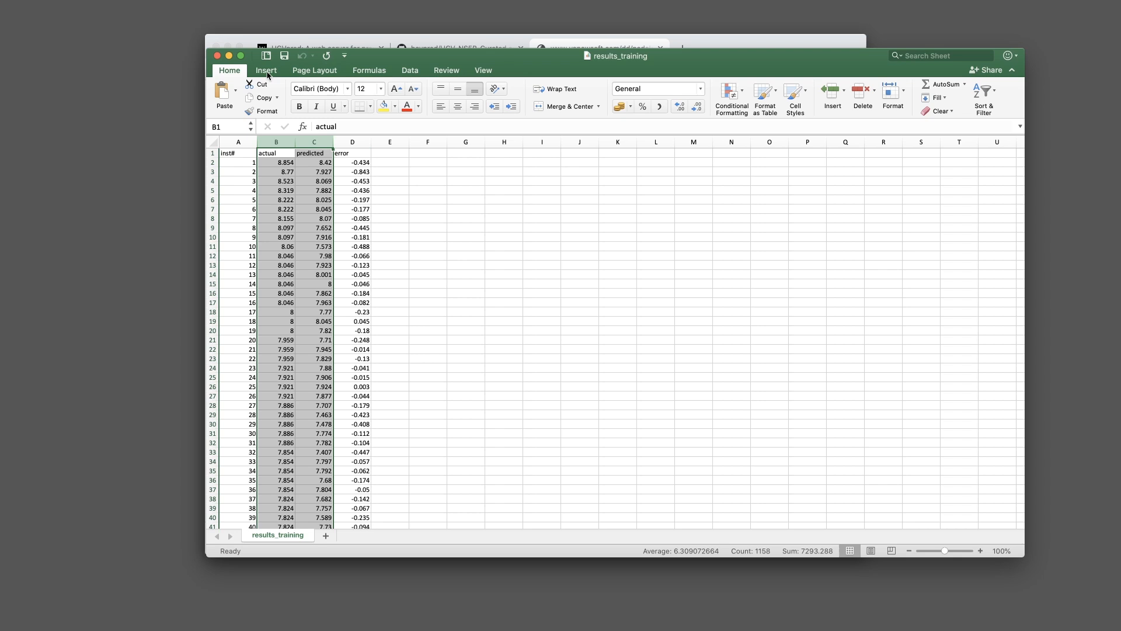
pyautogui.click(267, 71)
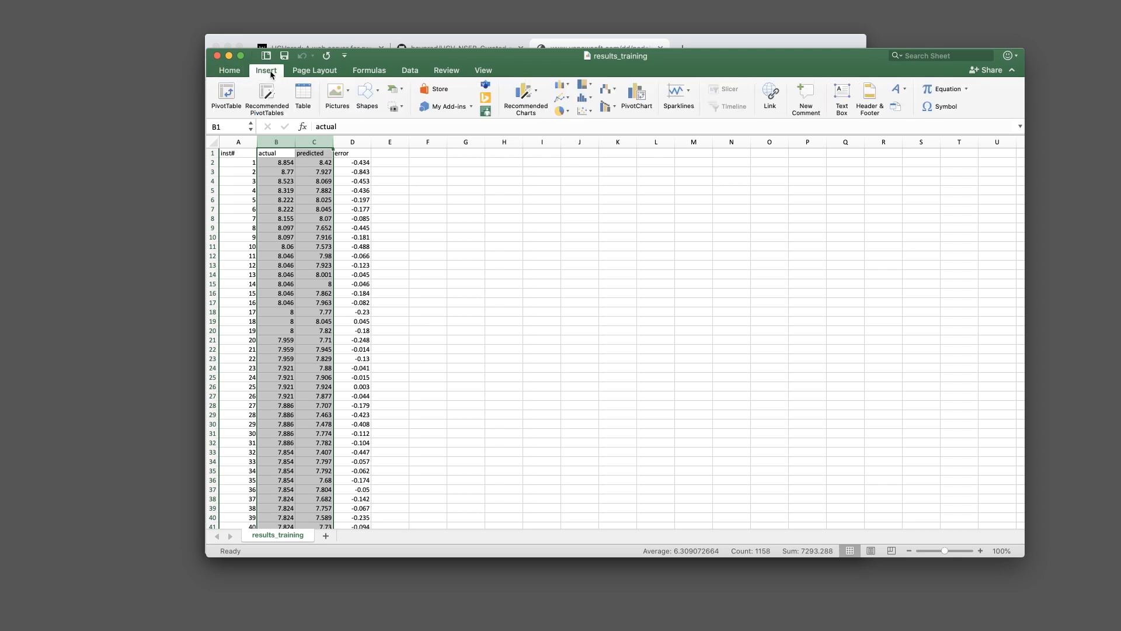
pyautogui.click(585, 113)
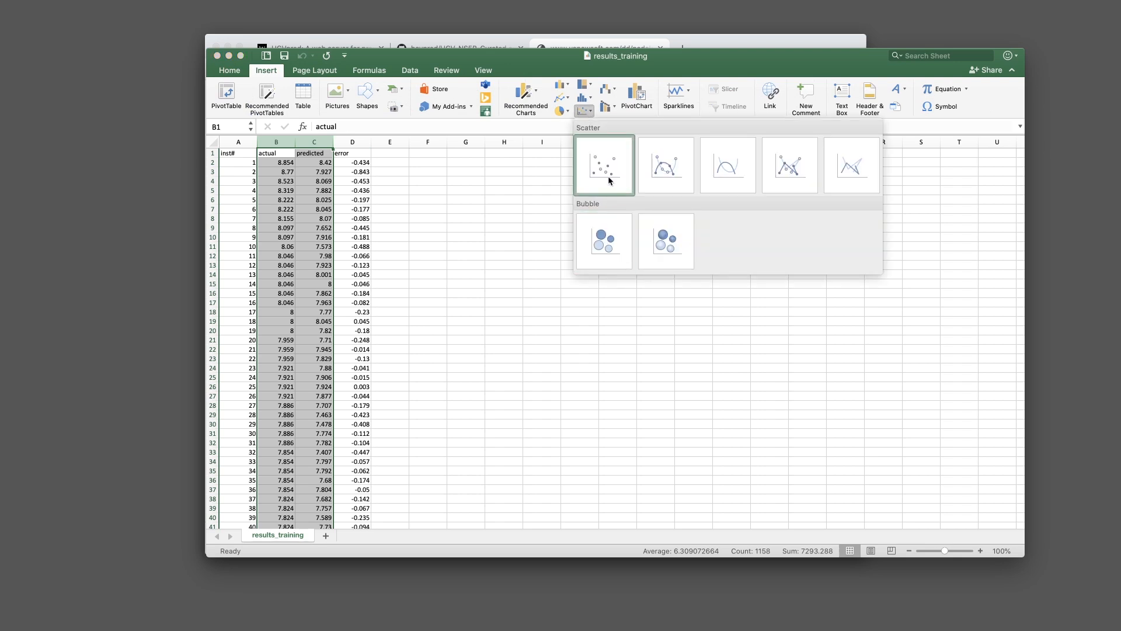
pyautogui.click(627, 196)
pyautogui.moveTo(665, 280); pyautogui.dragTo(572, 156)
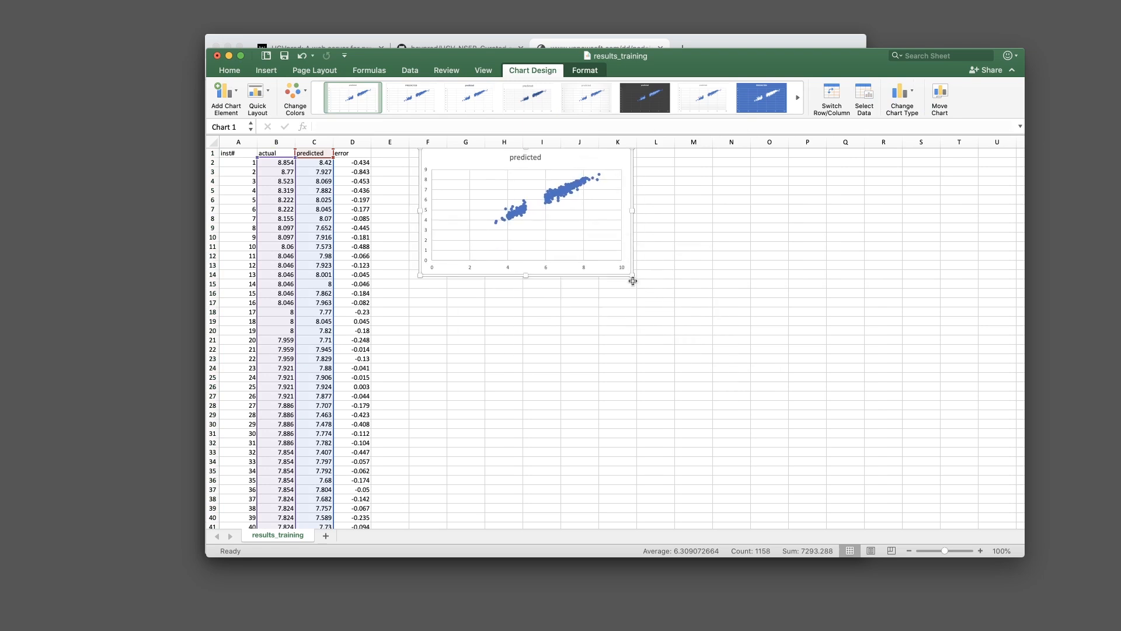
# Enlarge the scatter chart to about 9 by 7.4 inches
pyautogui.moveTo(632, 275); pyautogui.dragTo(791, 462)
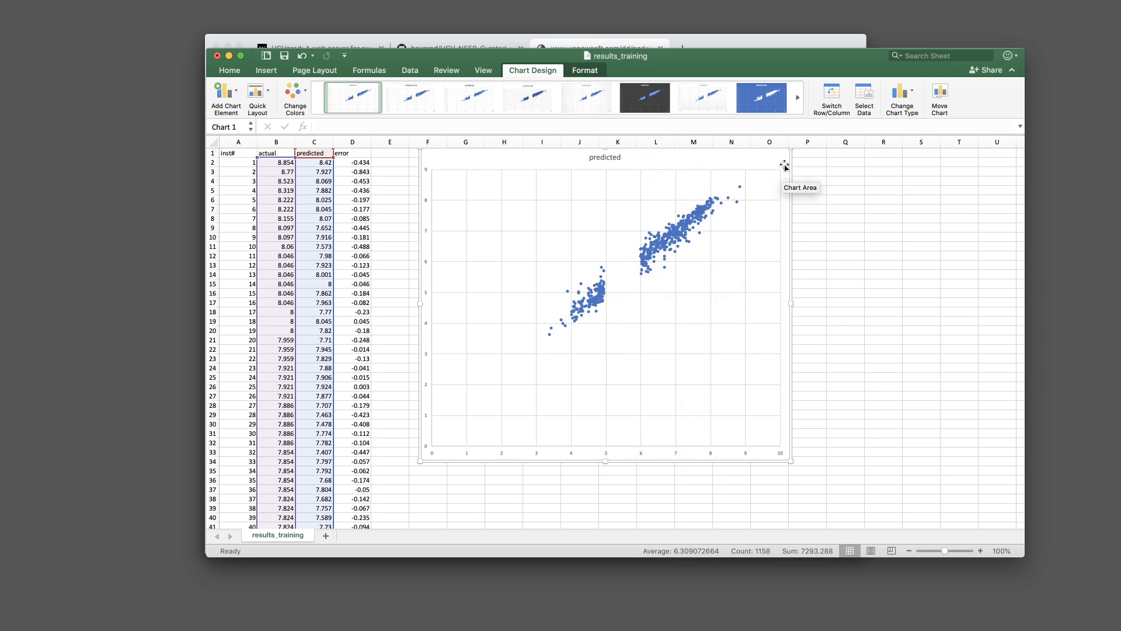
pyautogui.click(850, 234)
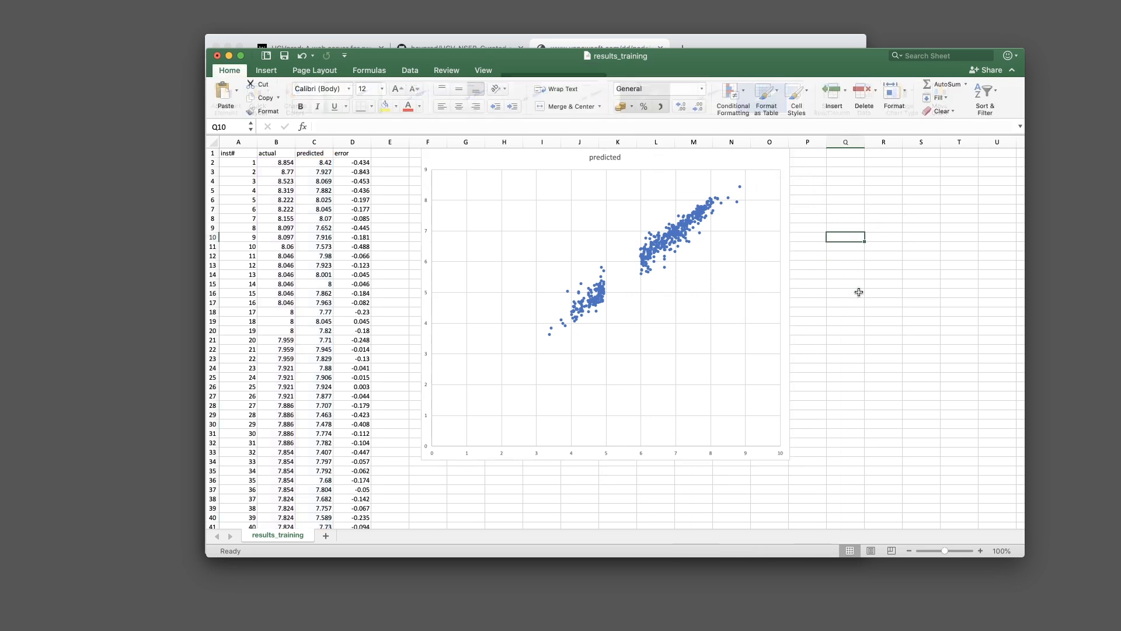
pyautogui.click(849, 321)
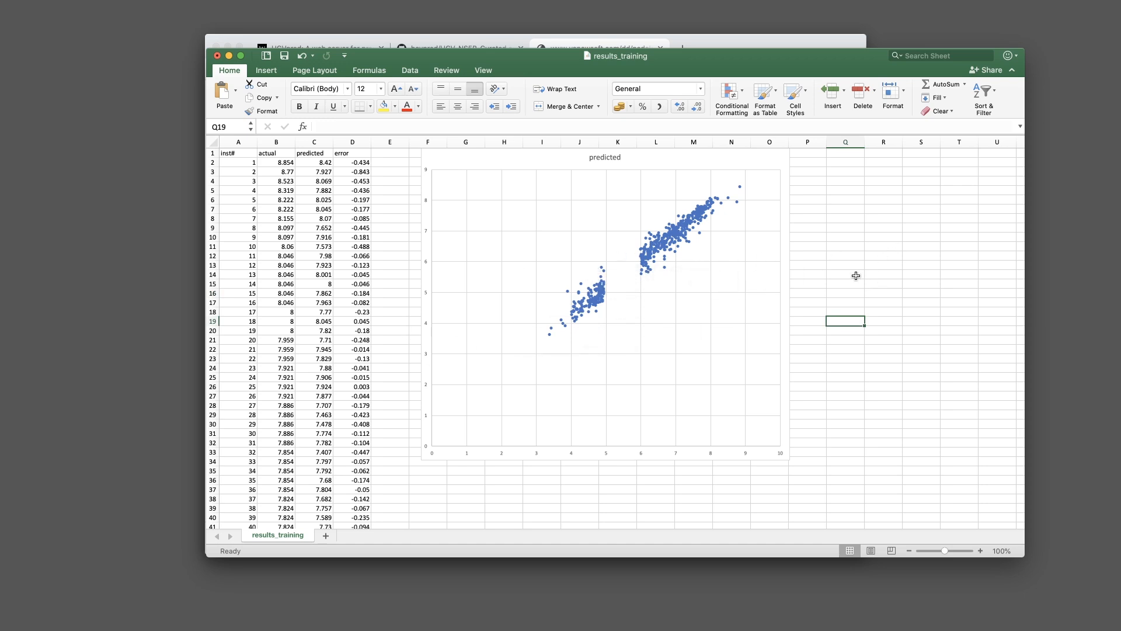
pyautogui.press('Up')
pyautogui.click(765, 162)
pyautogui.click(858, 225)
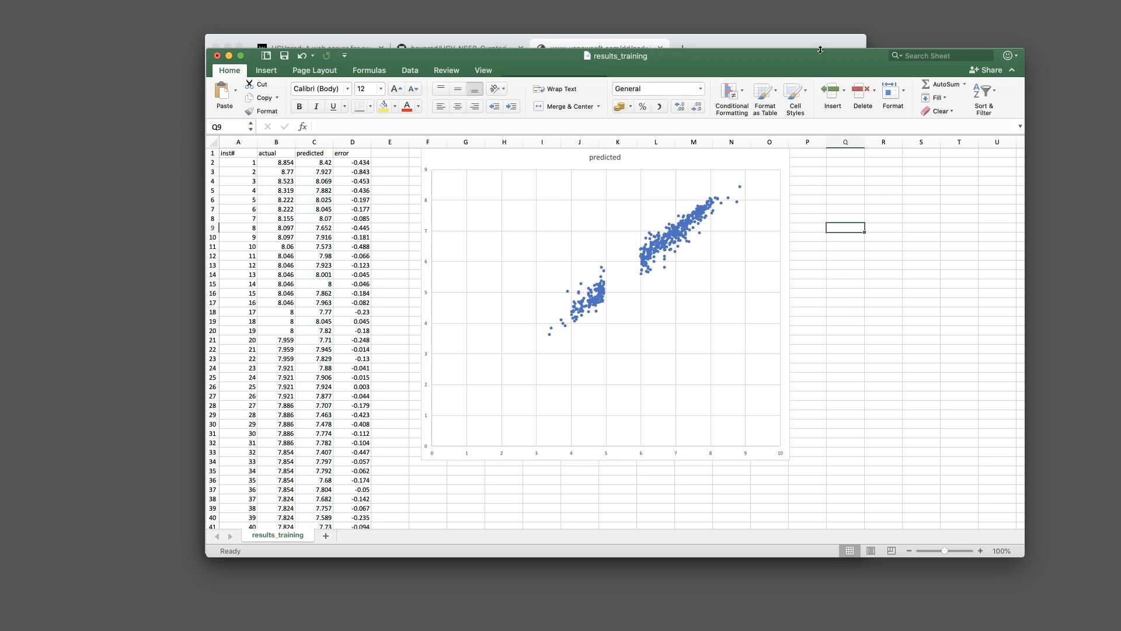
# Close the results_training workbook without saving its changes
pyautogui.press('super+w')
pyautogui.click(654, 139)
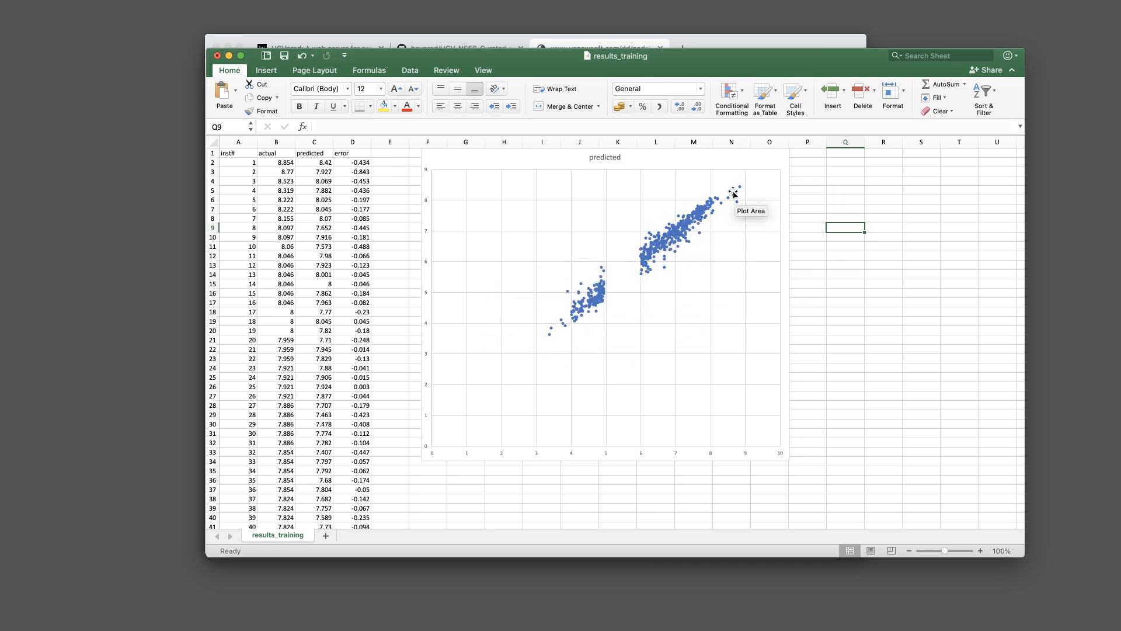
pyautogui.moveTo(747, 63); pyautogui.dragTo(781, 46)
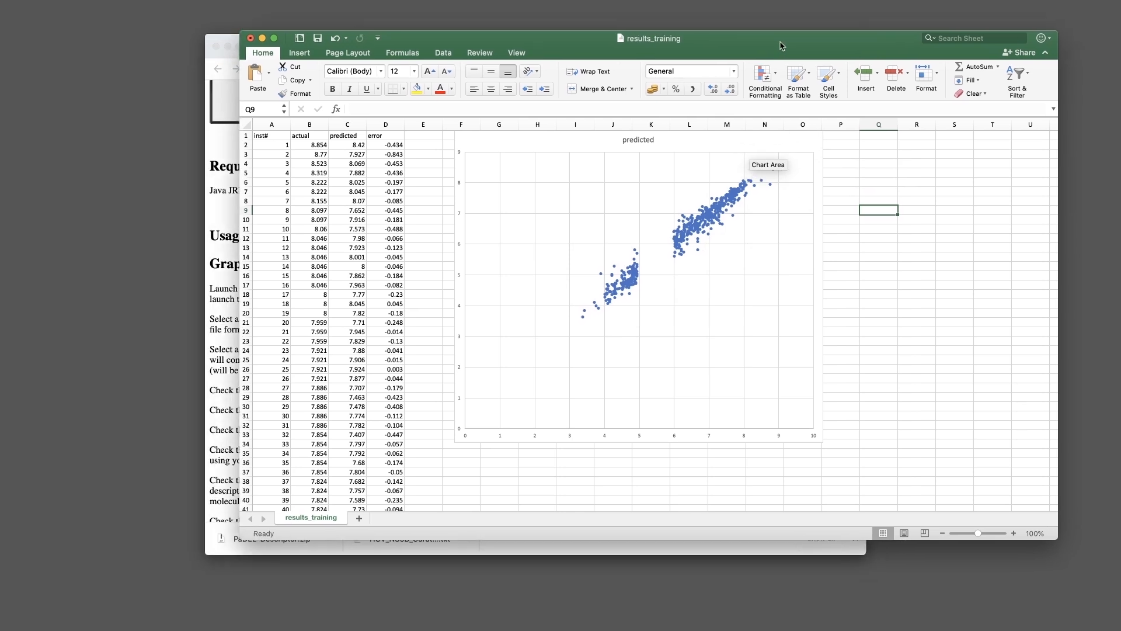
pyautogui.press('super+w')
pyautogui.click(609, 118)
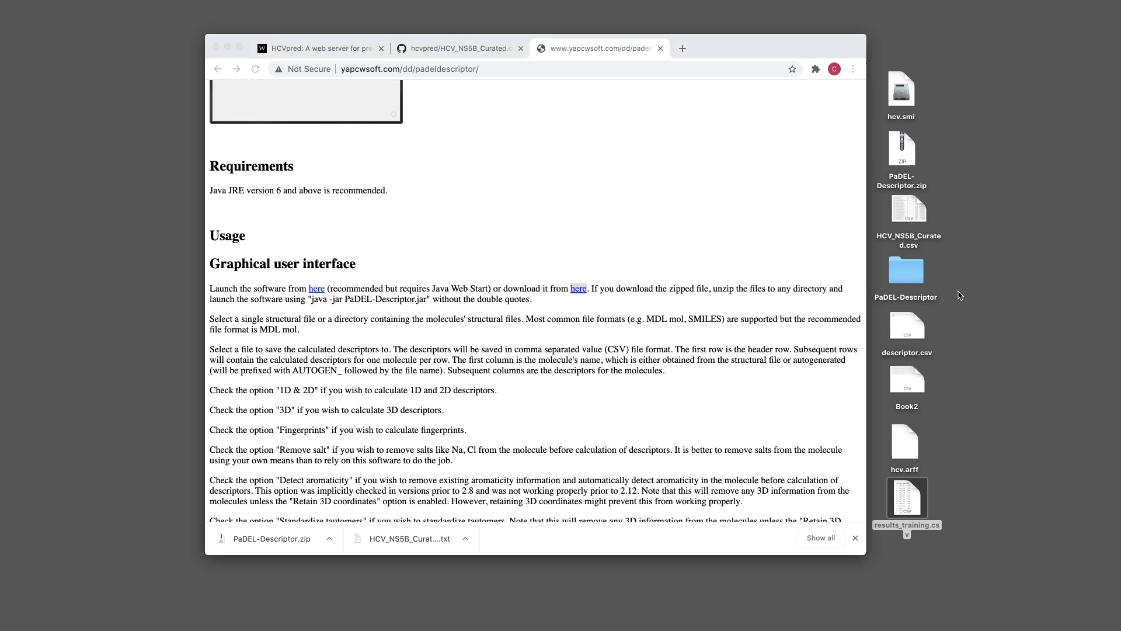
pyautogui.click(1007, 456)
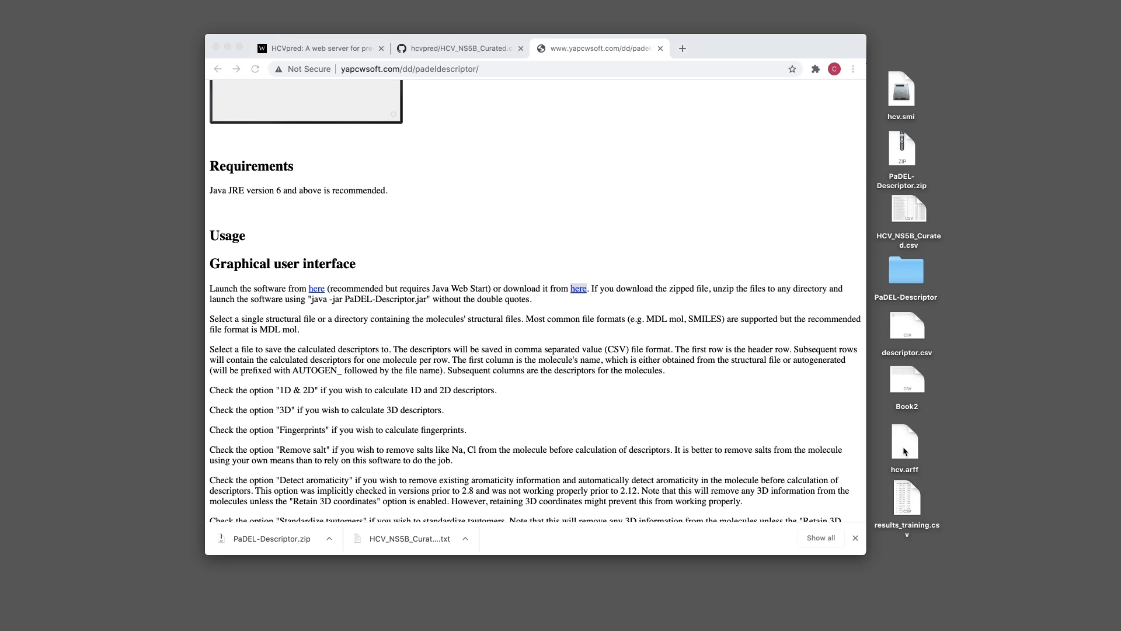
# Open HCV_NS5B_Curated.csv from the desktop with Open With > Microsoft Excel
pyautogui.click(910, 241)
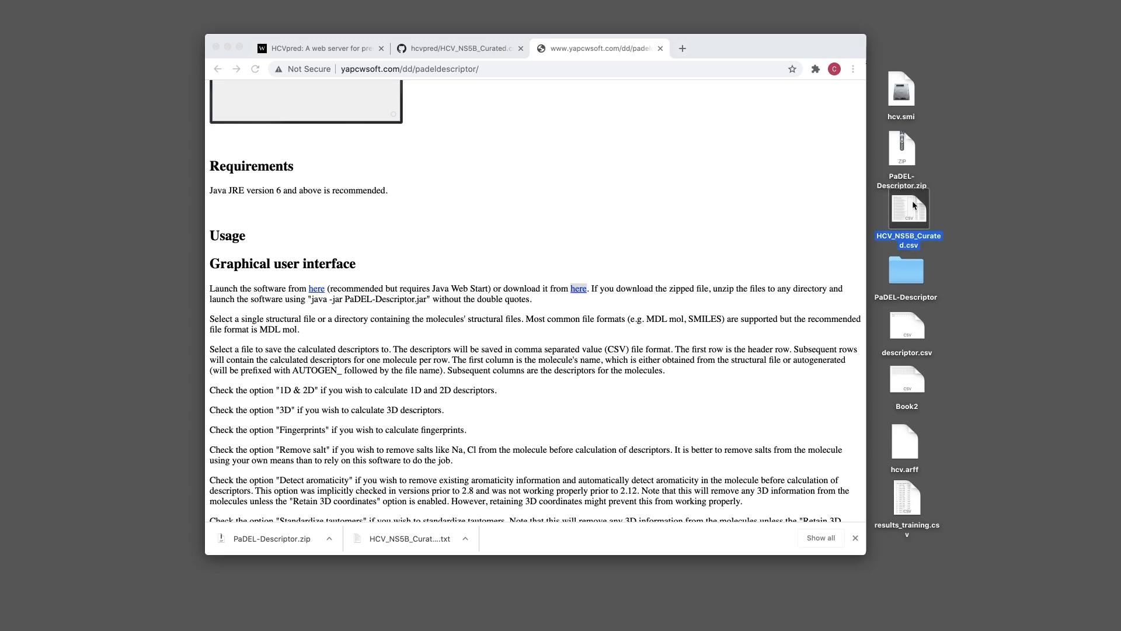
pyautogui.doubleClick(909, 214)
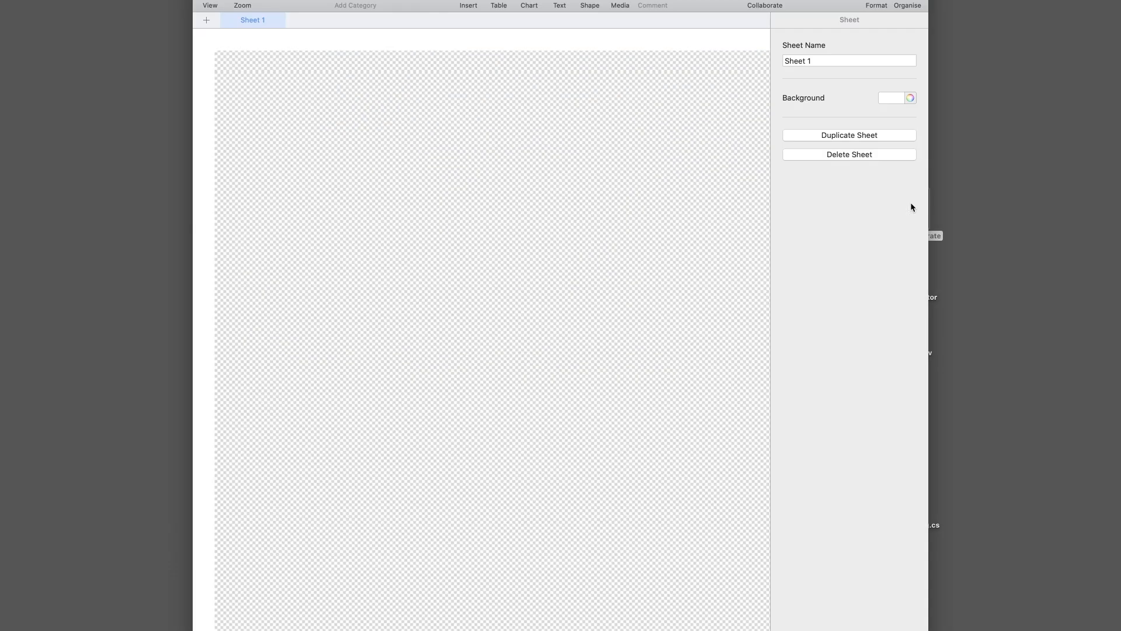
pyautogui.hscroll(10, 730, 105)
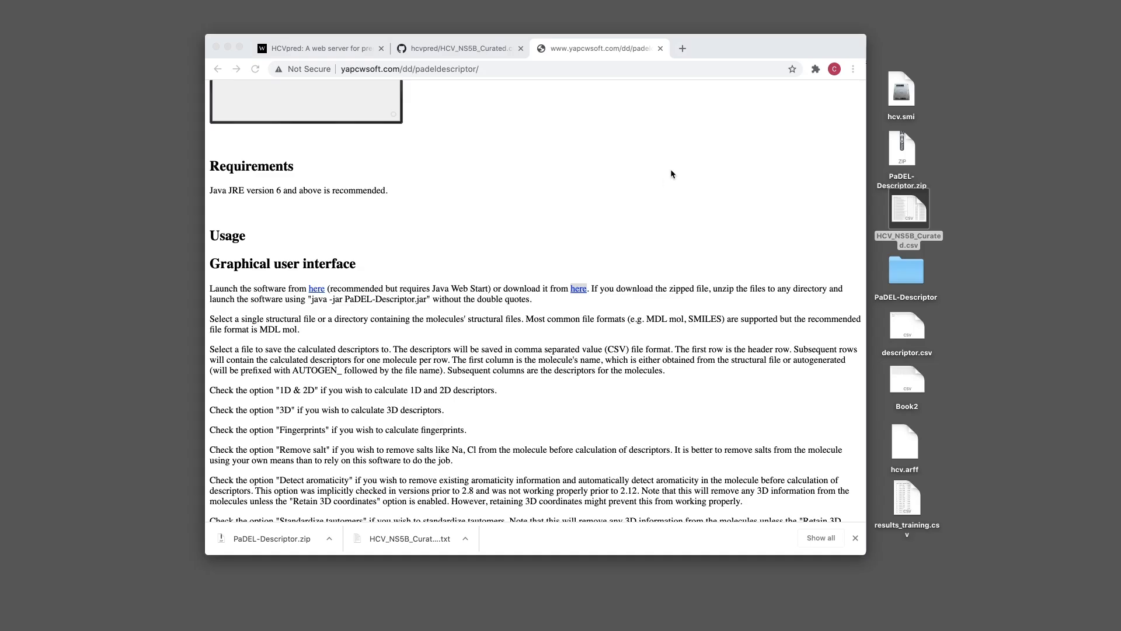
pyautogui.click(909, 210)
pyautogui.rightClick(914, 198)
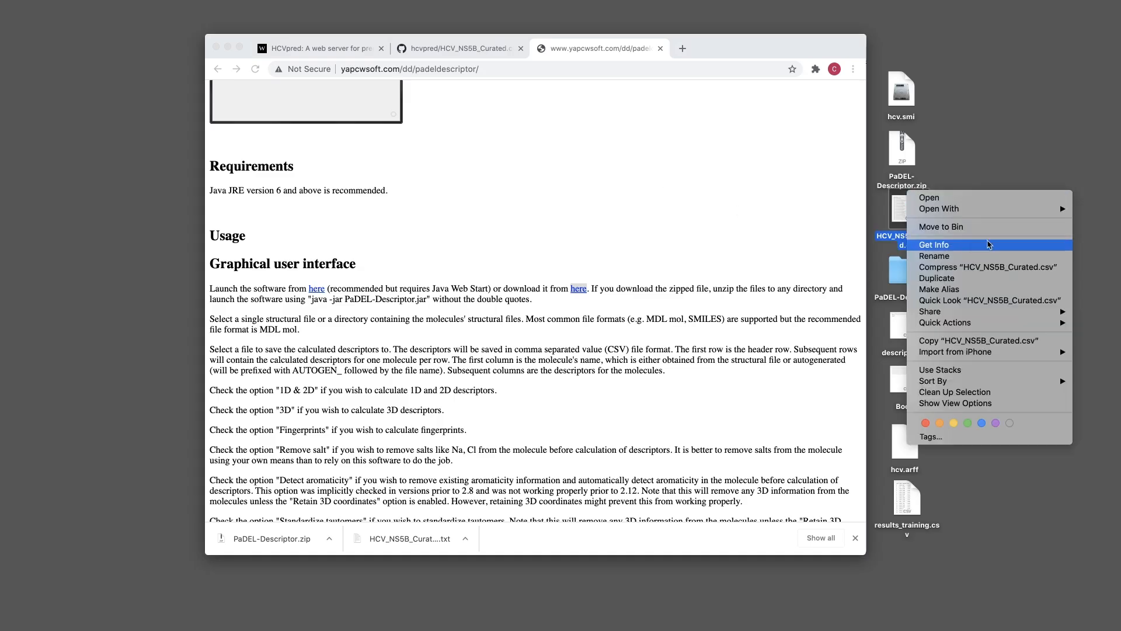
pyautogui.moveTo(995, 212)
pyautogui.click(1098, 277)
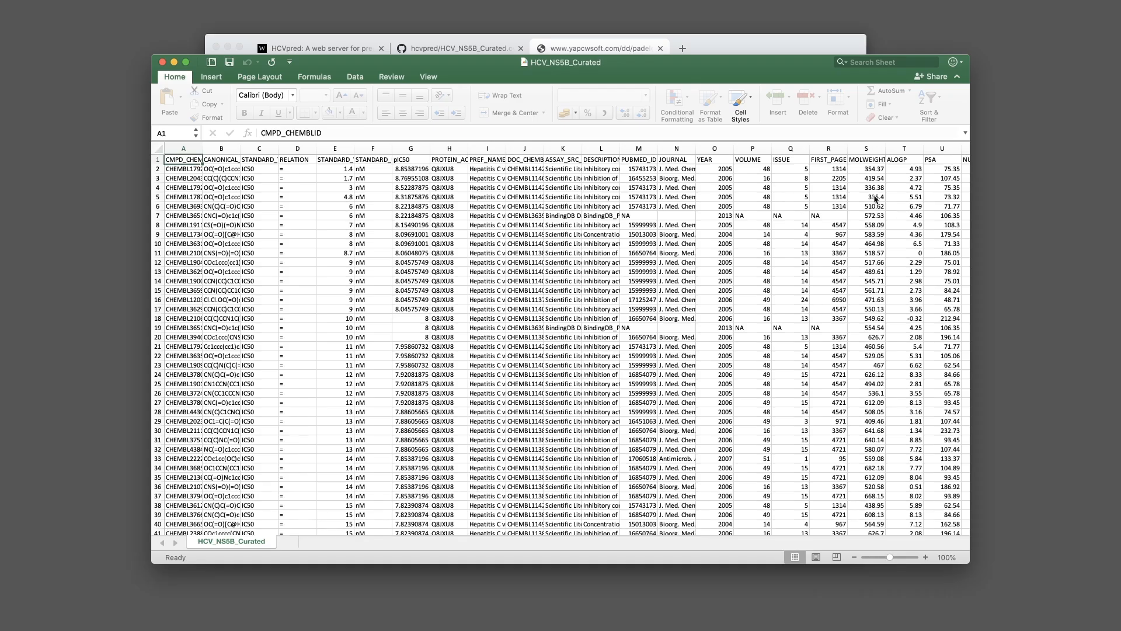
# Copy the pIC50 column G into column A of new workbook Book3
pyautogui.moveTo(970, 125); pyautogui.dragTo(870, 125)
pyautogui.moveTo(436, 63); pyautogui.dragTo(480, 49)
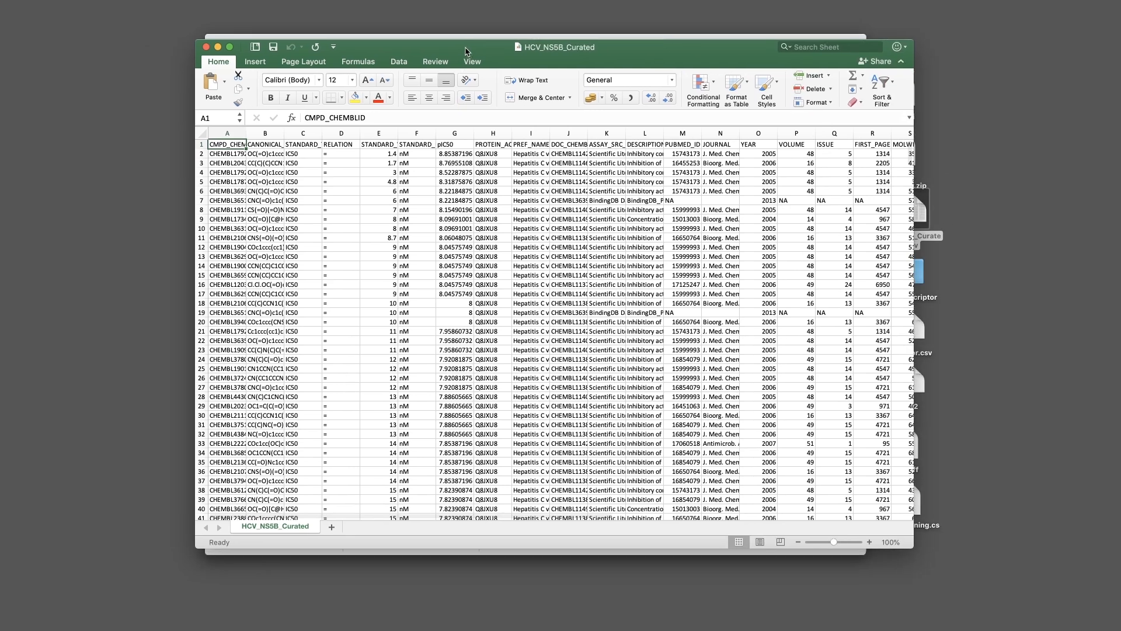
pyautogui.click(454, 154)
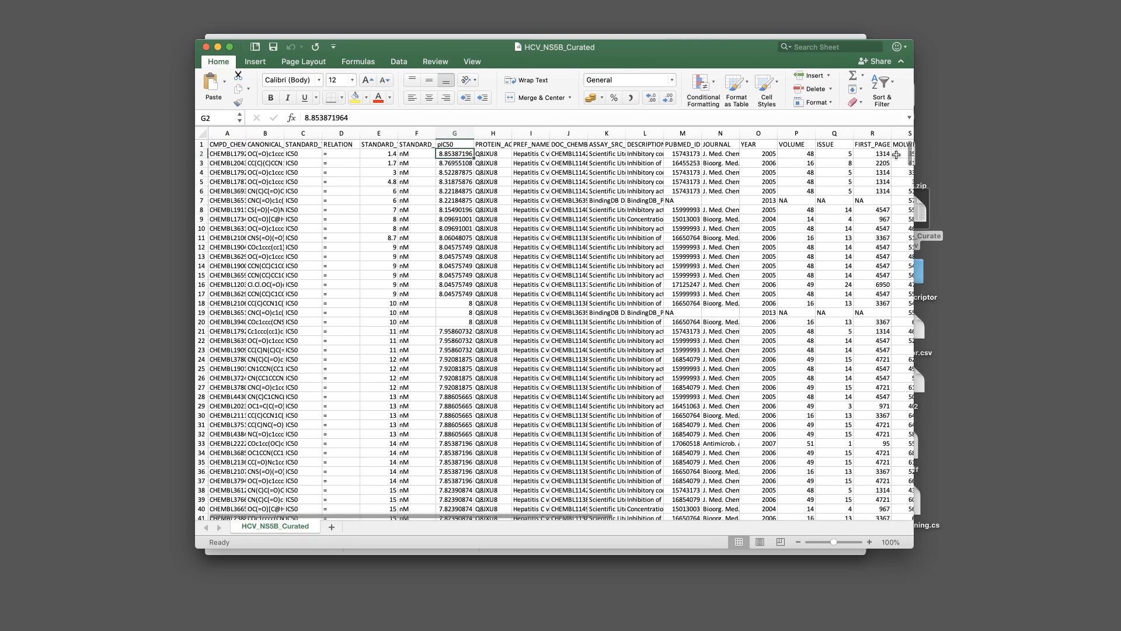
pyautogui.click(455, 133)
pyautogui.press('super+c')
pyautogui.press('super+n')
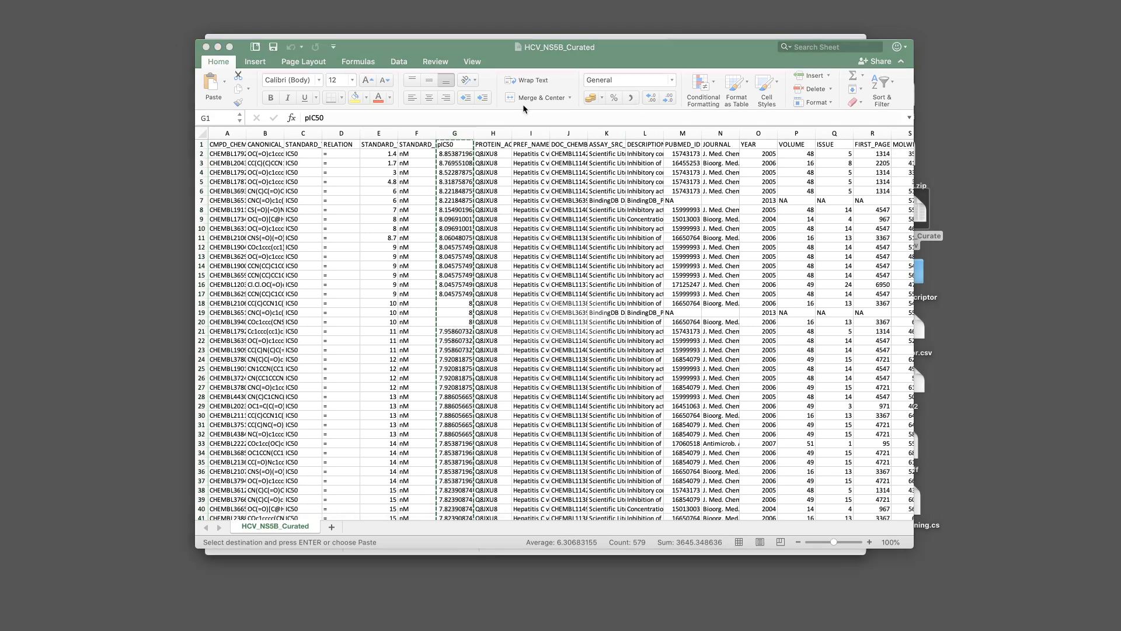
pyautogui.press('super+v')
pyautogui.moveTo(228, 180); pyautogui.dragTo(230, 176)
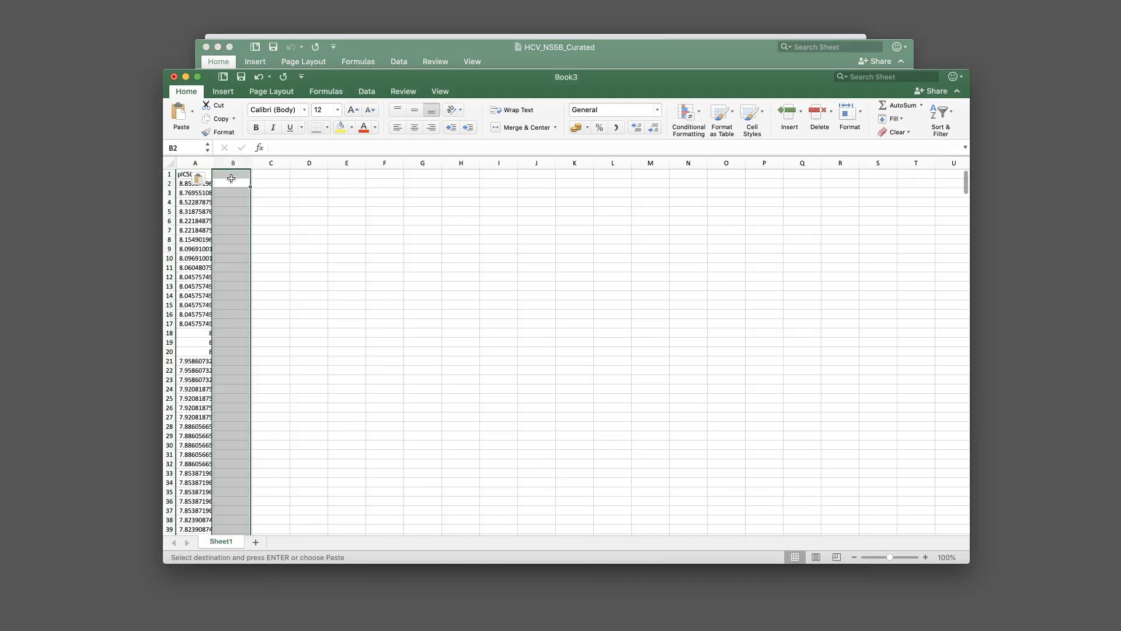
pyautogui.click(234, 184)
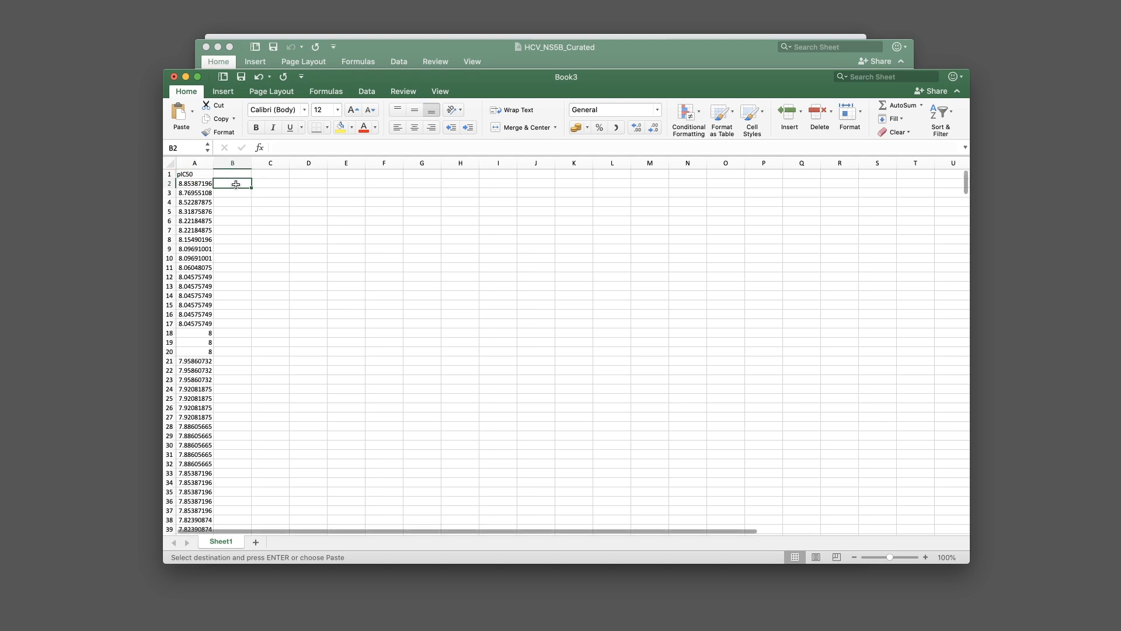
# Enter an IF formula in B2 labelling A2 active above 6, otherwise inactive
pyautogui.write('=')
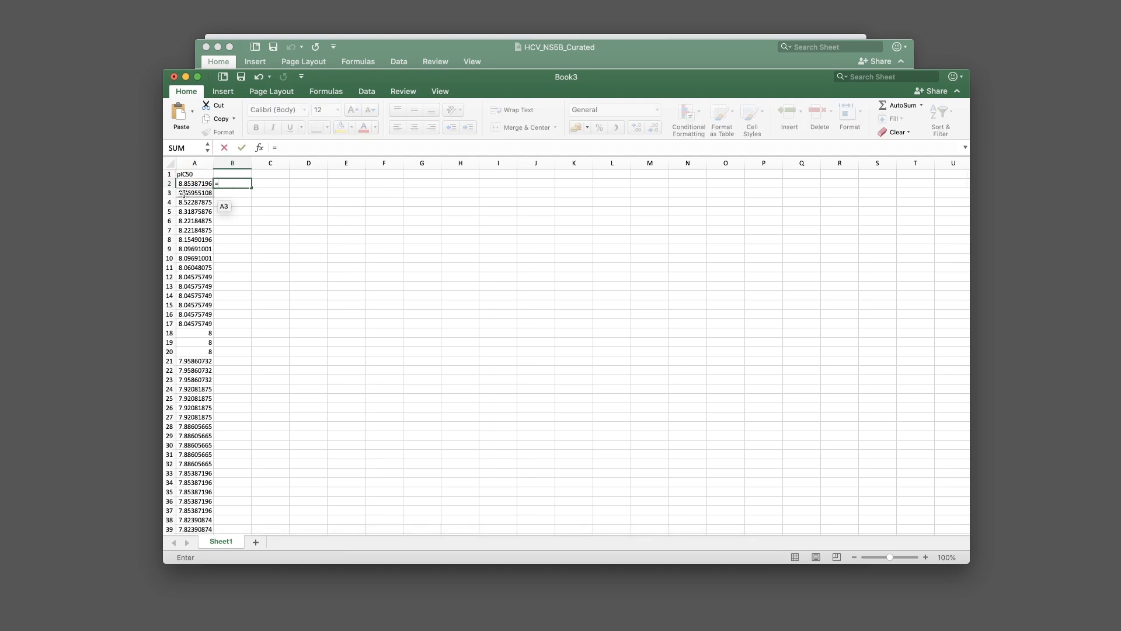
pyautogui.click(186, 183)
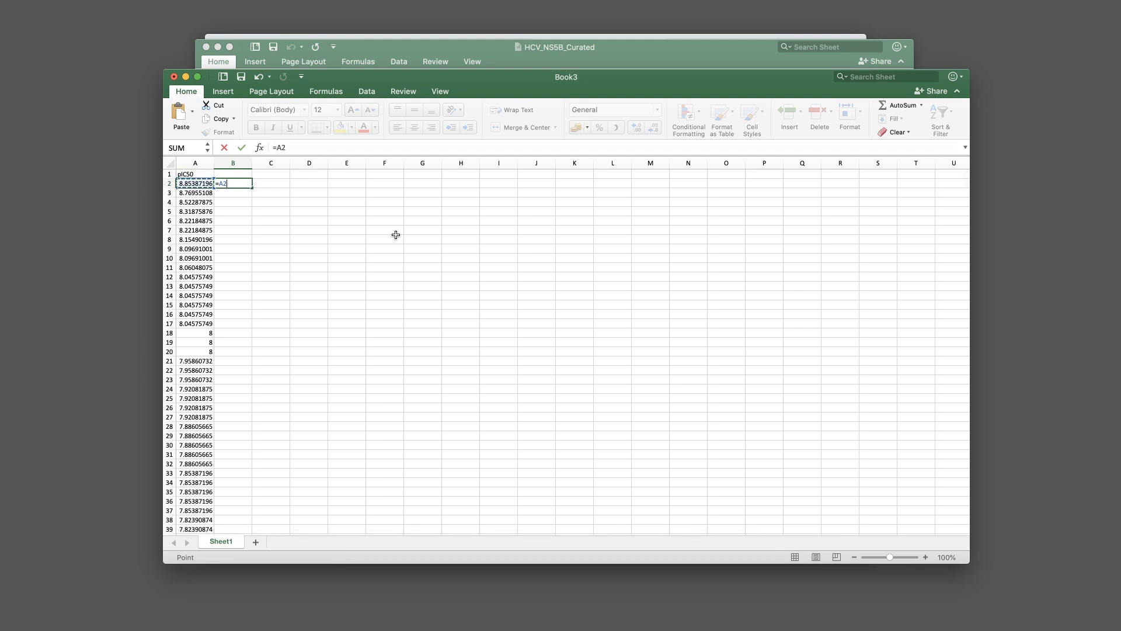
pyautogui.press('BackSpace')
pyautogui.write('IF')
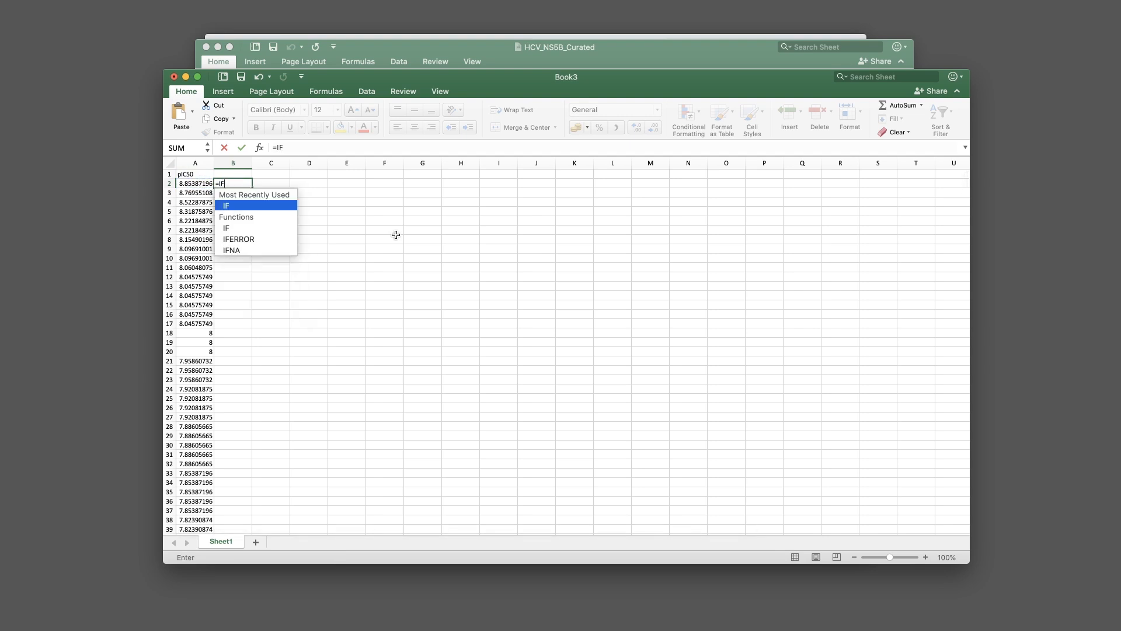
pyautogui.write('(A2>6')
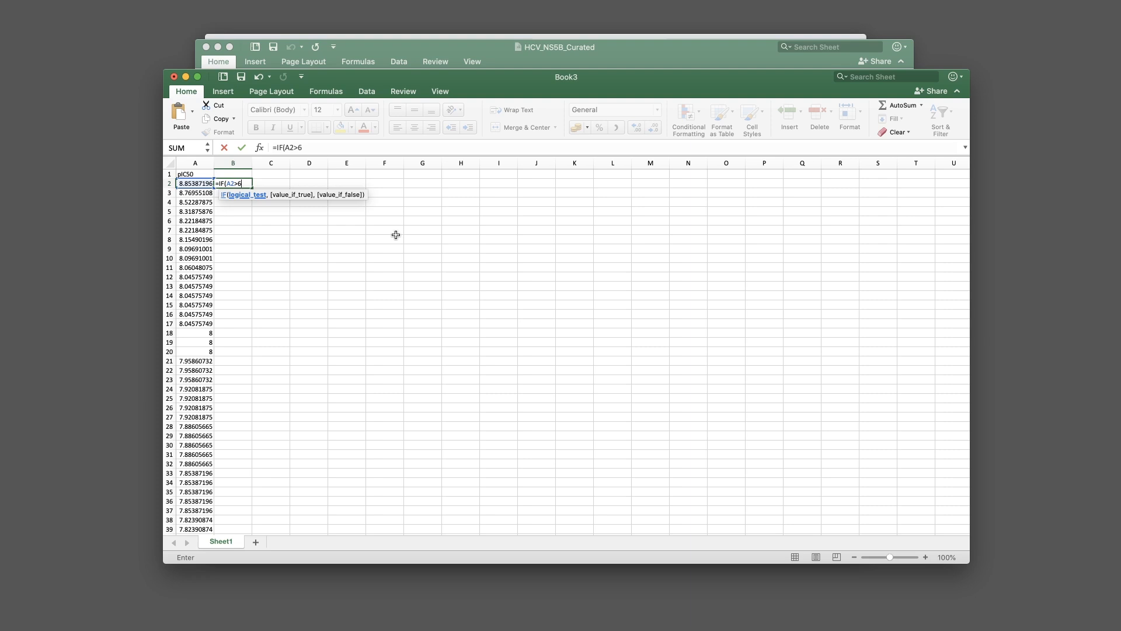
pyautogui.write(', active')
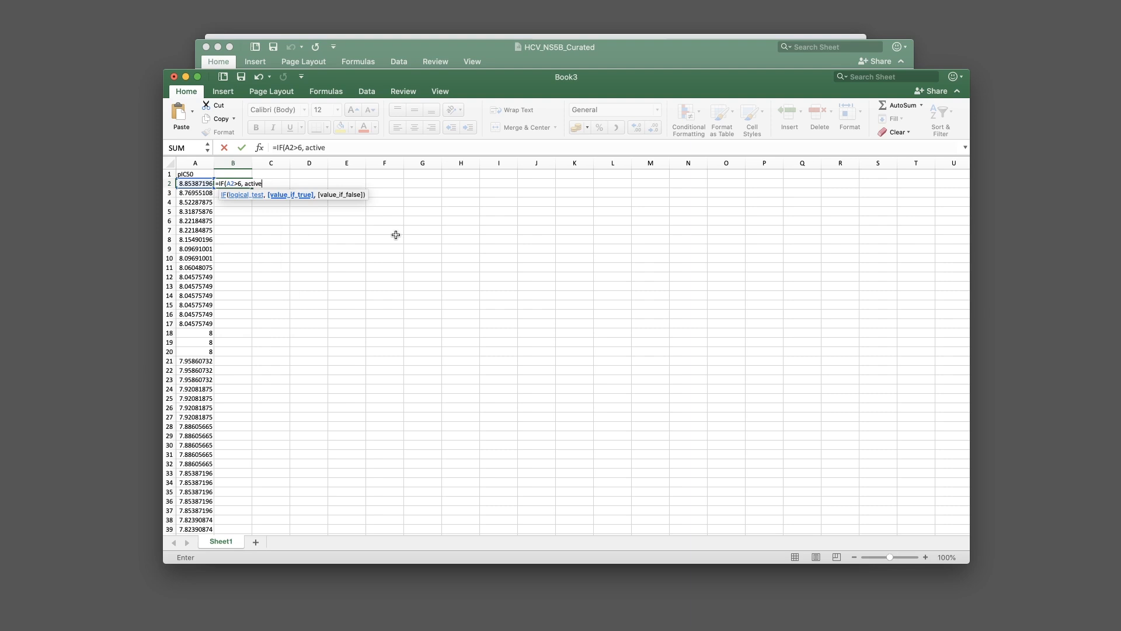
pyautogui.write(', inact')
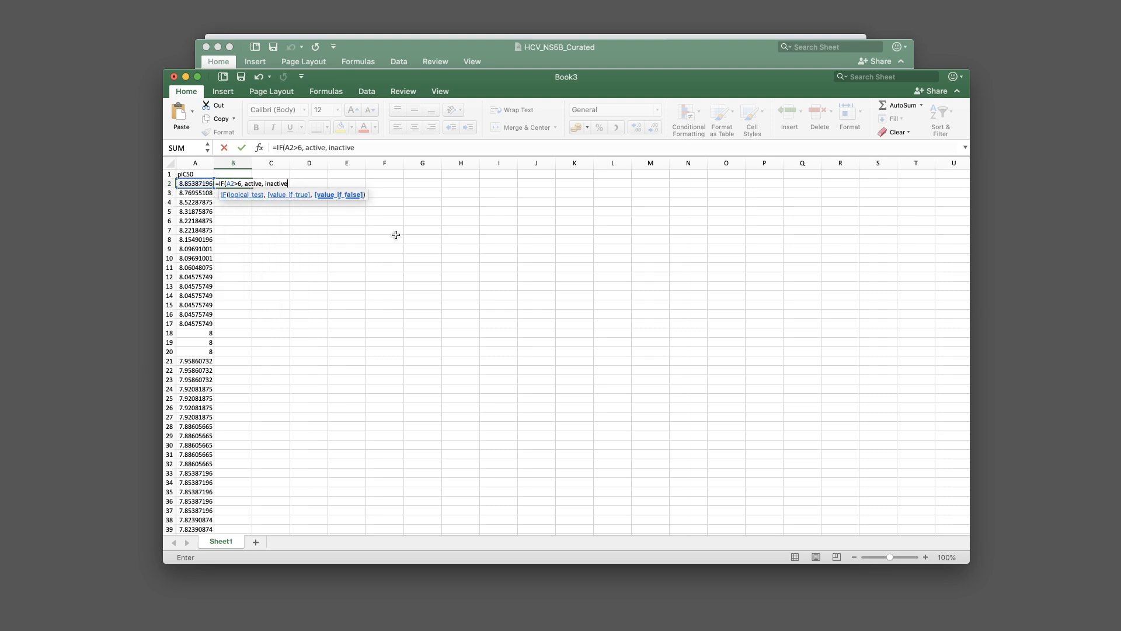
pyautogui.write('ive)')
pyautogui.press('Return')
# Add the missing quotes so B2 reads =IF(A2>6, "active", "inactive")
pyautogui.click(239, 184)
pyautogui.click(306, 148)
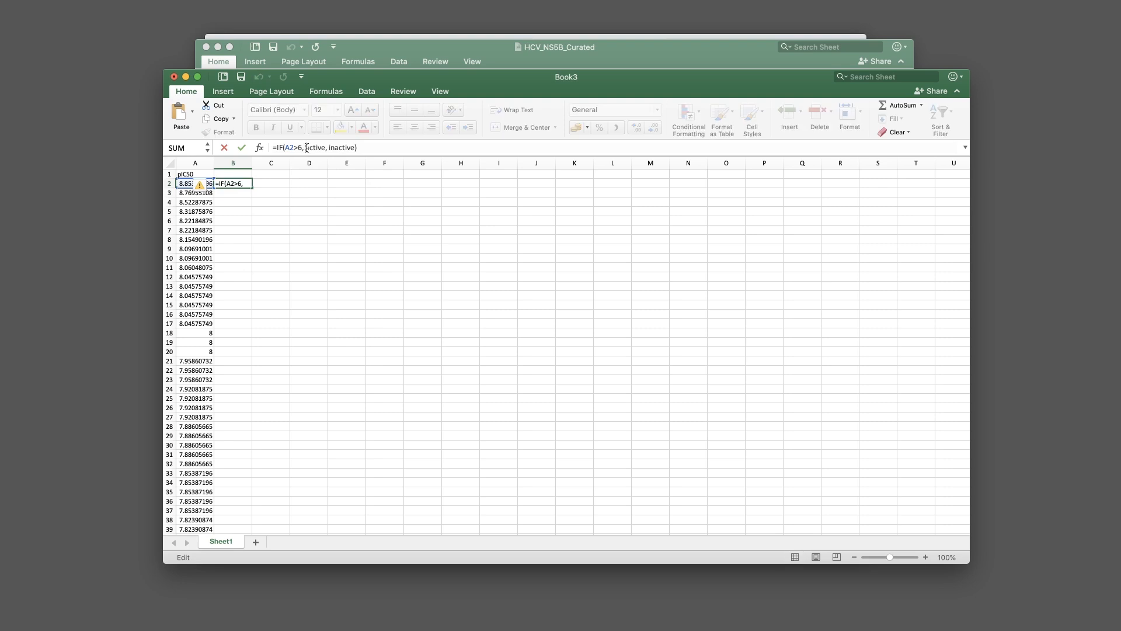
pyautogui.write('", "')
pyautogui.click(336, 148)
pyautogui.write('"')
pyautogui.click(365, 149)
pyautogui.write('"')
pyautogui.press('Return')
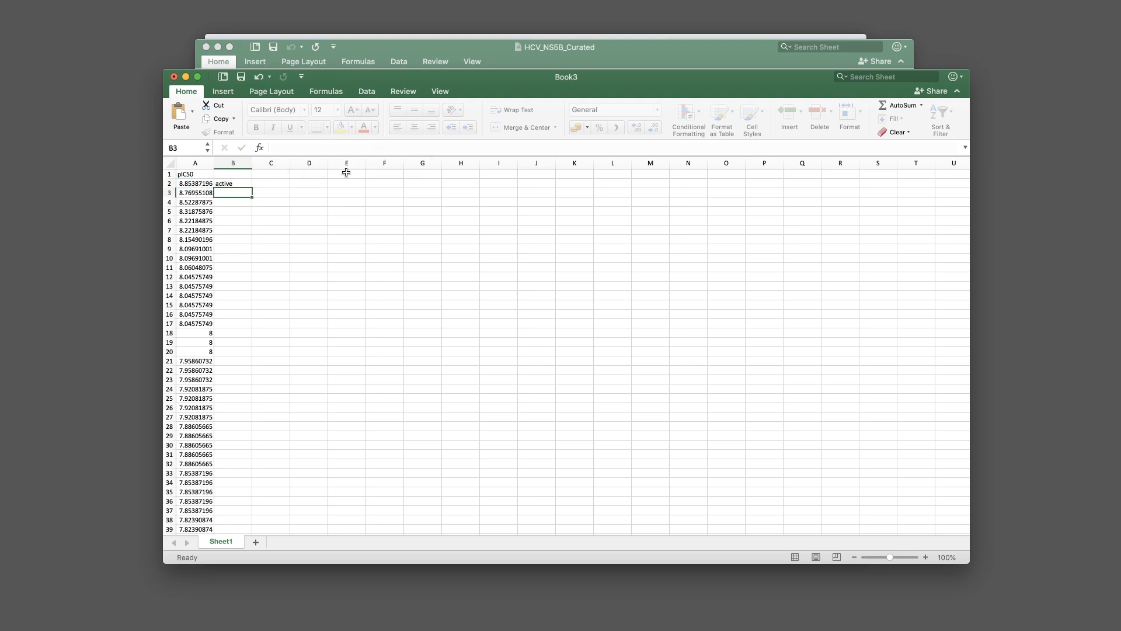
pyautogui.click(228, 184)
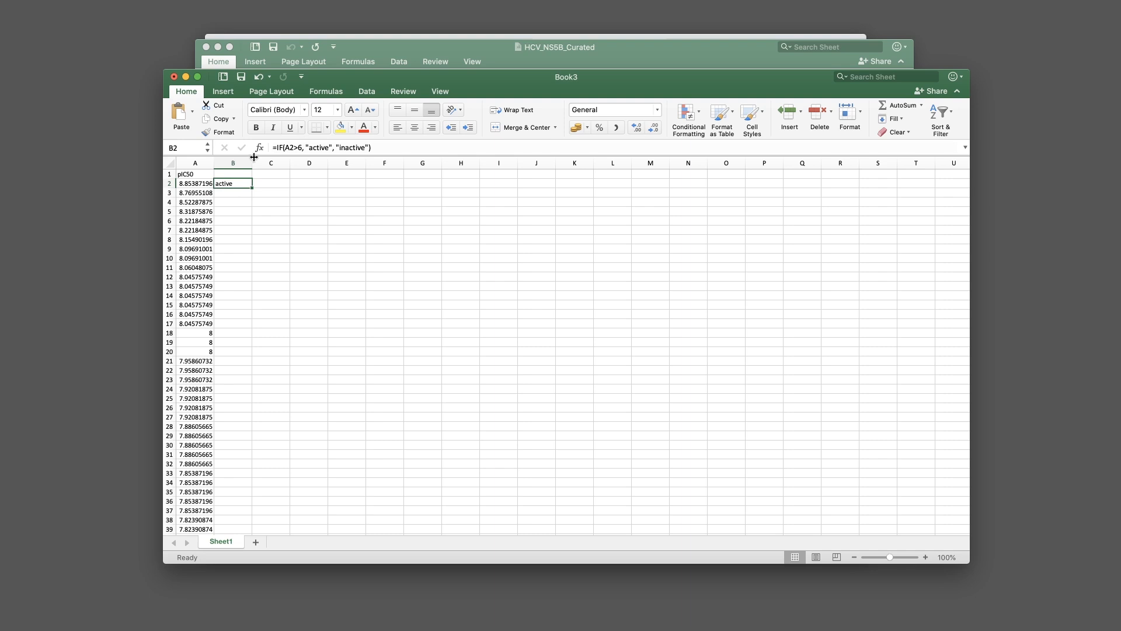
# Replace B2's "inactive" argument with IF(A2<5, "inactive", "intermediate")
pyautogui.click(342, 147)
pyautogui.moveTo(336, 148); pyautogui.dragTo(370, 147)
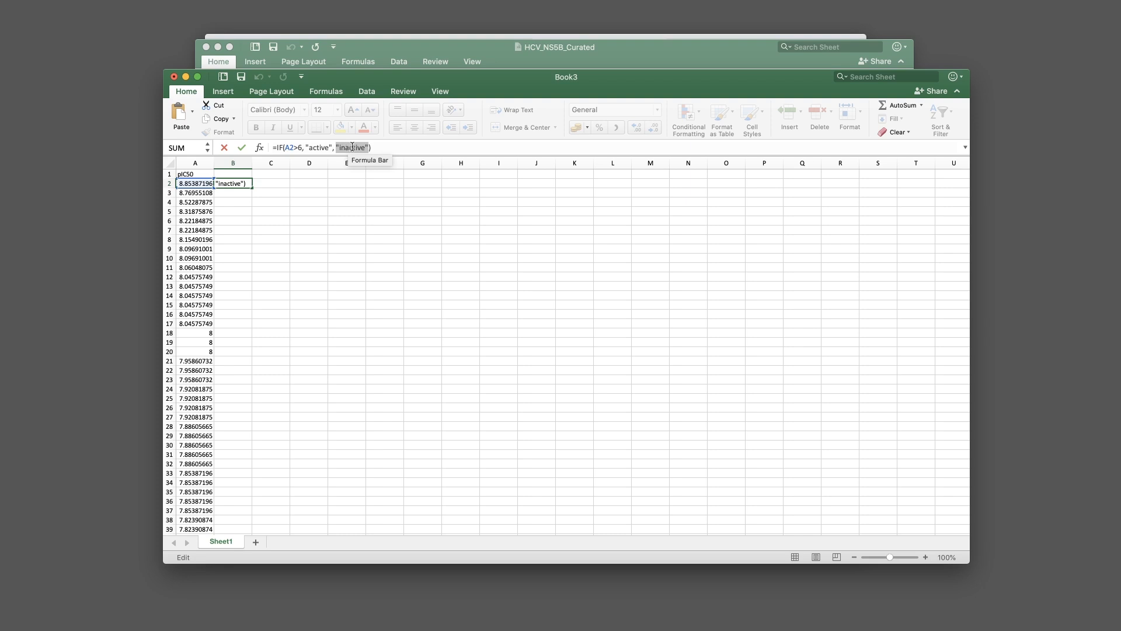
pyautogui.press('BackSpace')
pyautogui.write('IF')
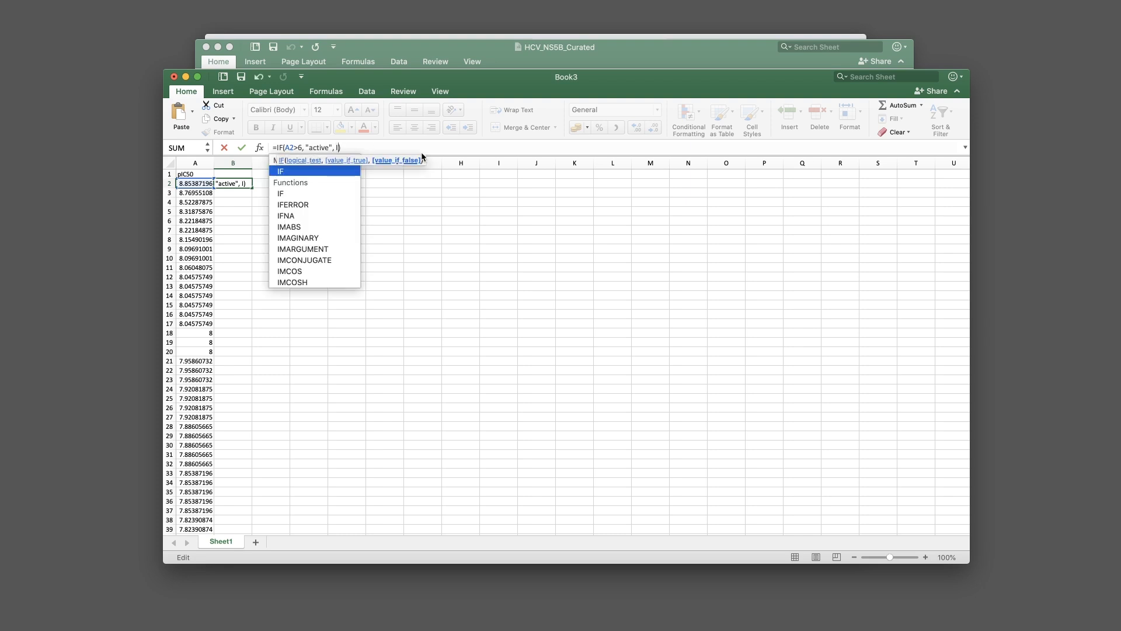
pyautogui.write('(')
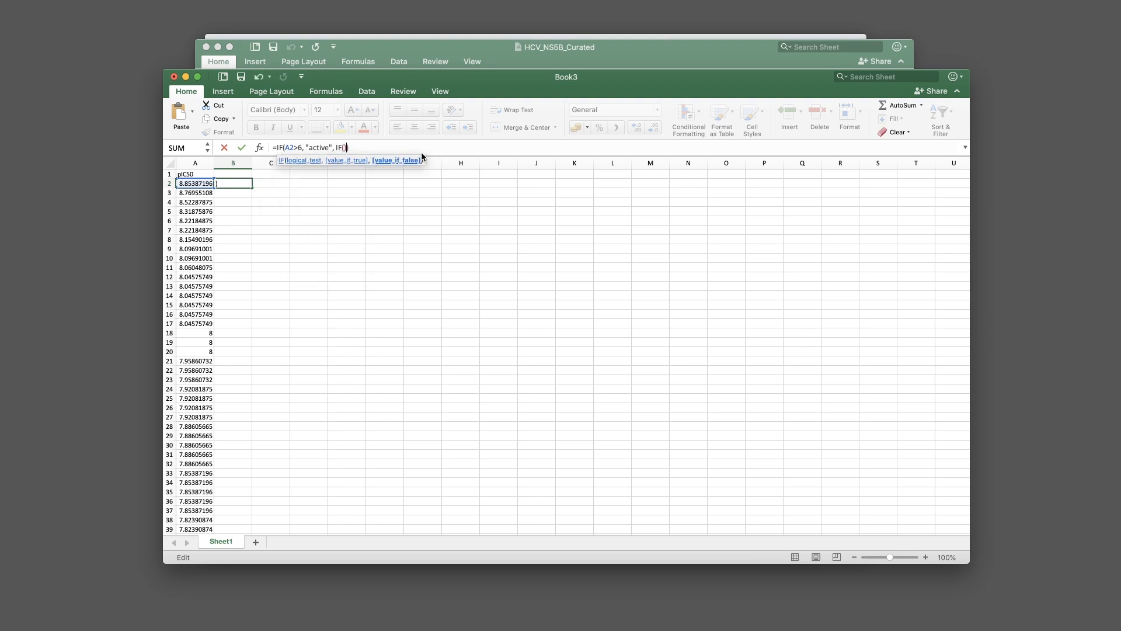
pyautogui.write('A2')
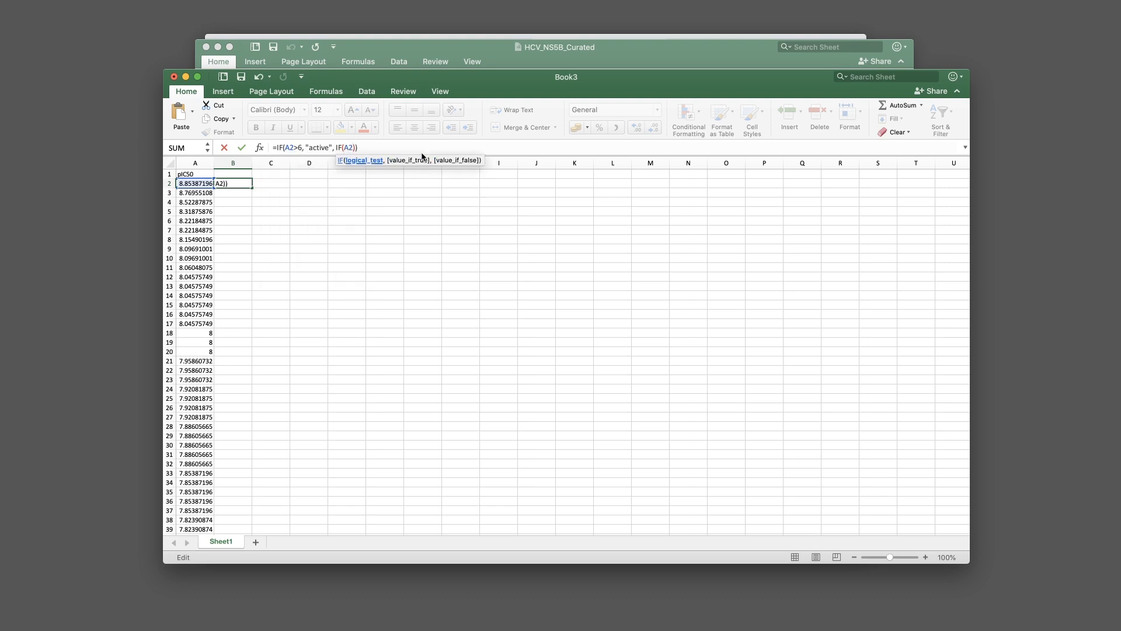
pyautogui.write('<5, "inactive')
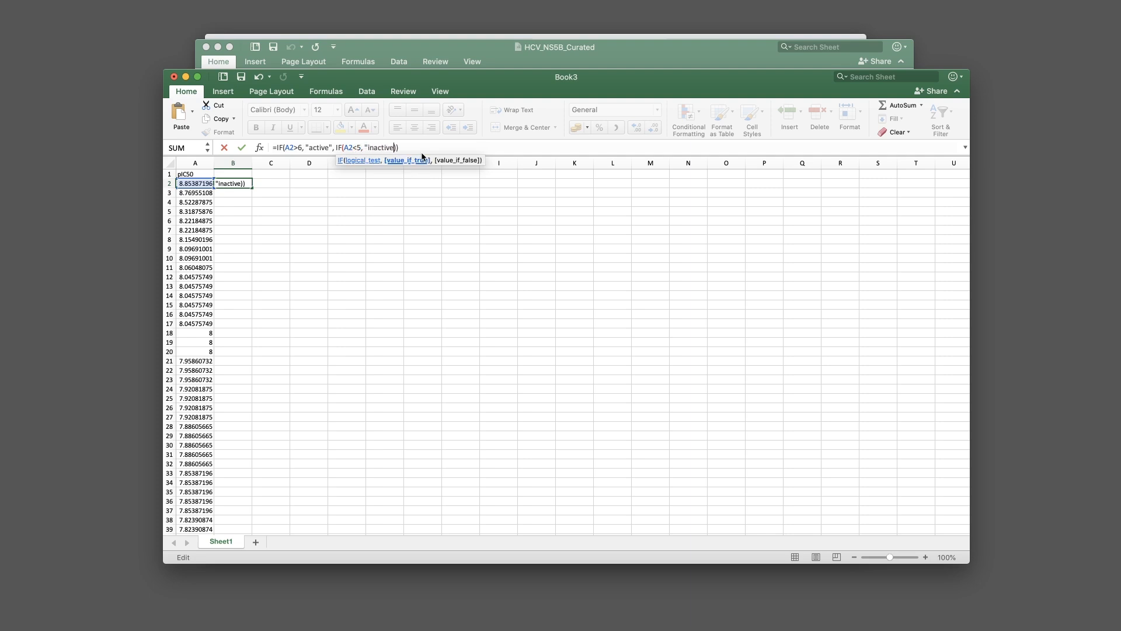
pyautogui.write('", intermediate"')
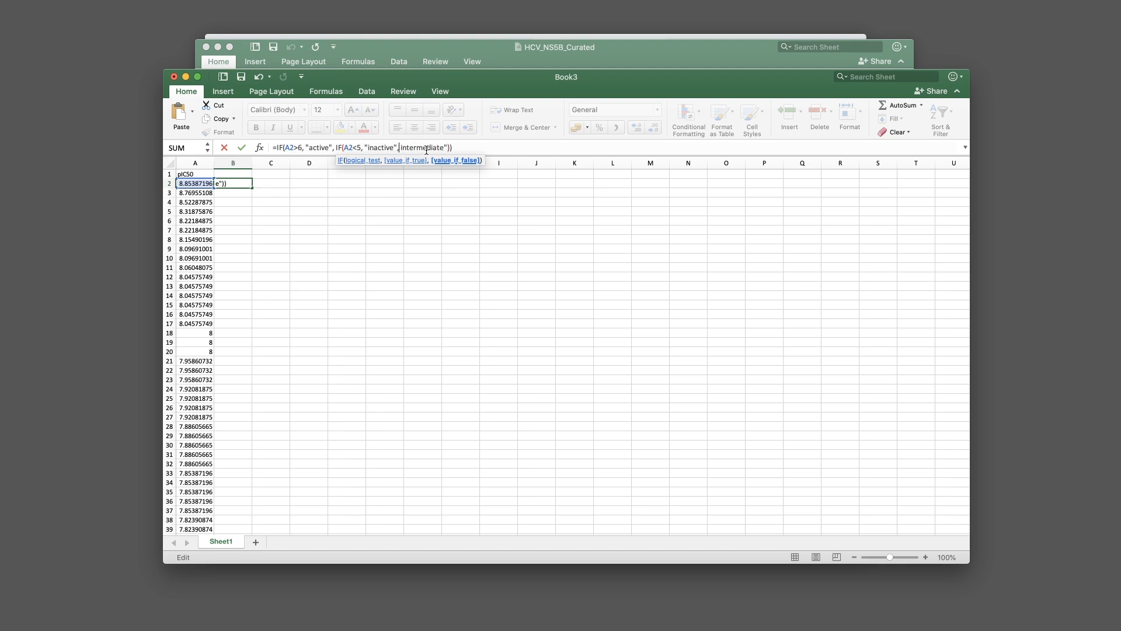
pyautogui.write(' "')
pyautogui.press('Return')
# Copy B2's IF label formula down column B through row 579 so every pIC50 row is labelled
pyautogui.click(245, 185)
pyautogui.moveTo(254, 185); pyautogui.dragTo(260, 277)
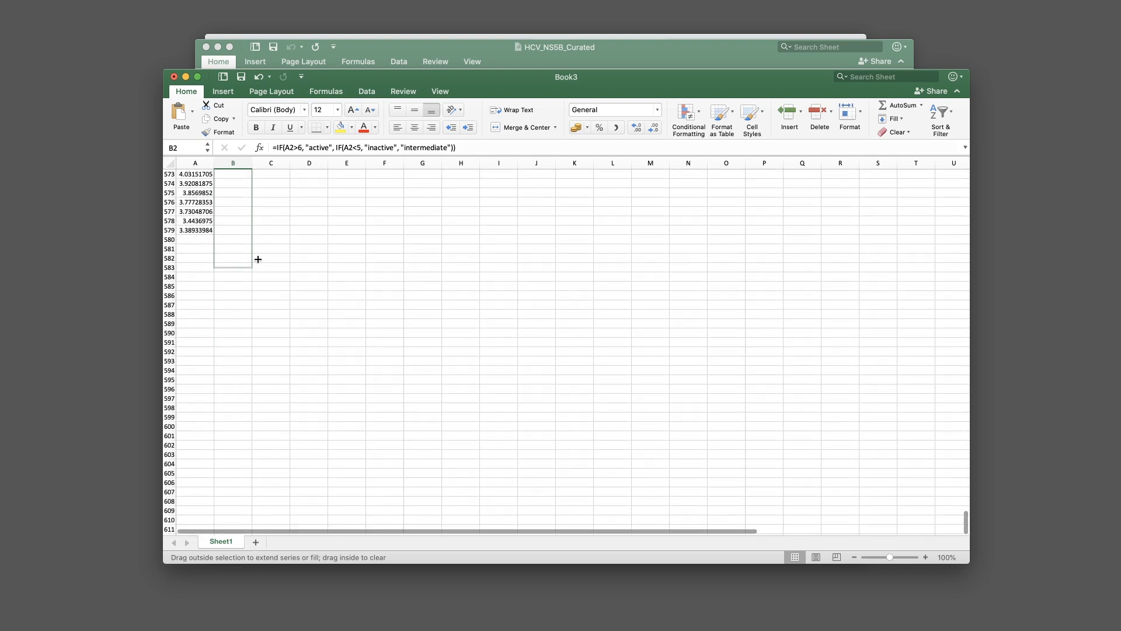
pyautogui.moveTo(251, 234); pyautogui.dragTo(251, 235)
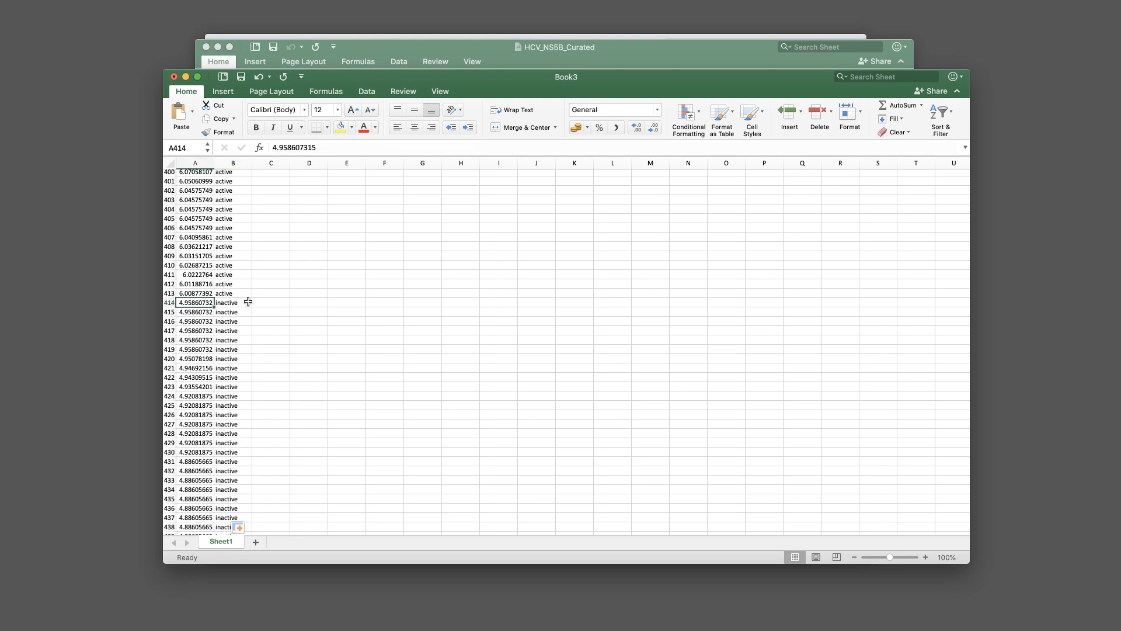
pyautogui.scroll(20, 239, 302)
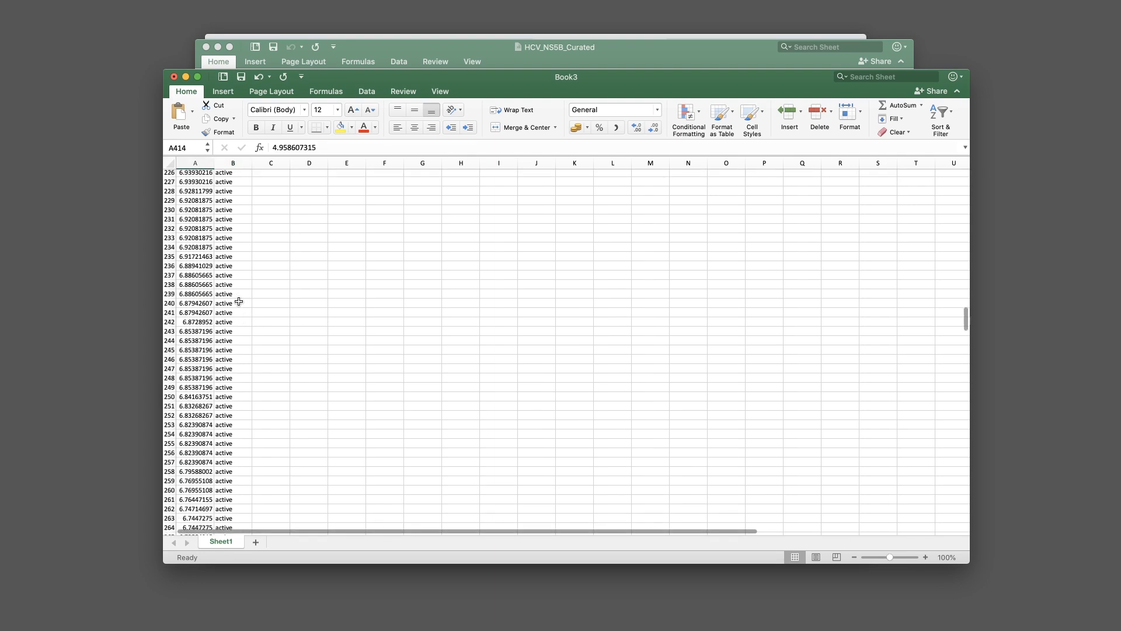
pyautogui.moveTo(483, 79); pyautogui.dragTo(449, 148)
# Hide the HCV_NS5B_Curated workbook and move Book3 aside to uncover the desktop files
pyautogui.click(645, 48)
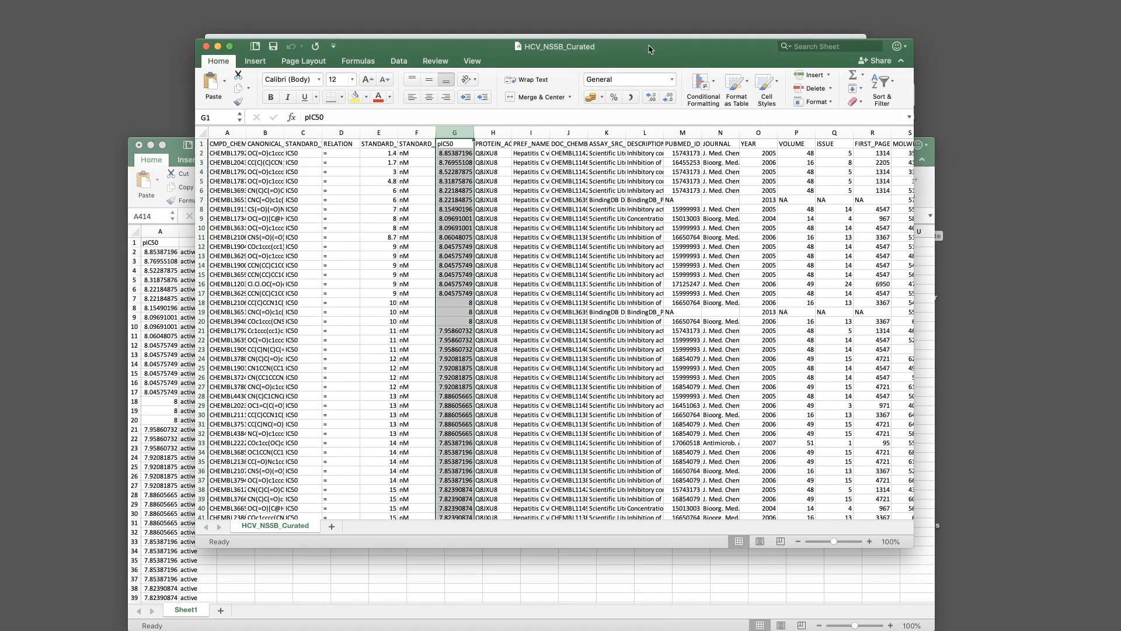
pyautogui.press('super+w')
pyautogui.moveTo(859, 151); pyautogui.dragTo(692, 54)
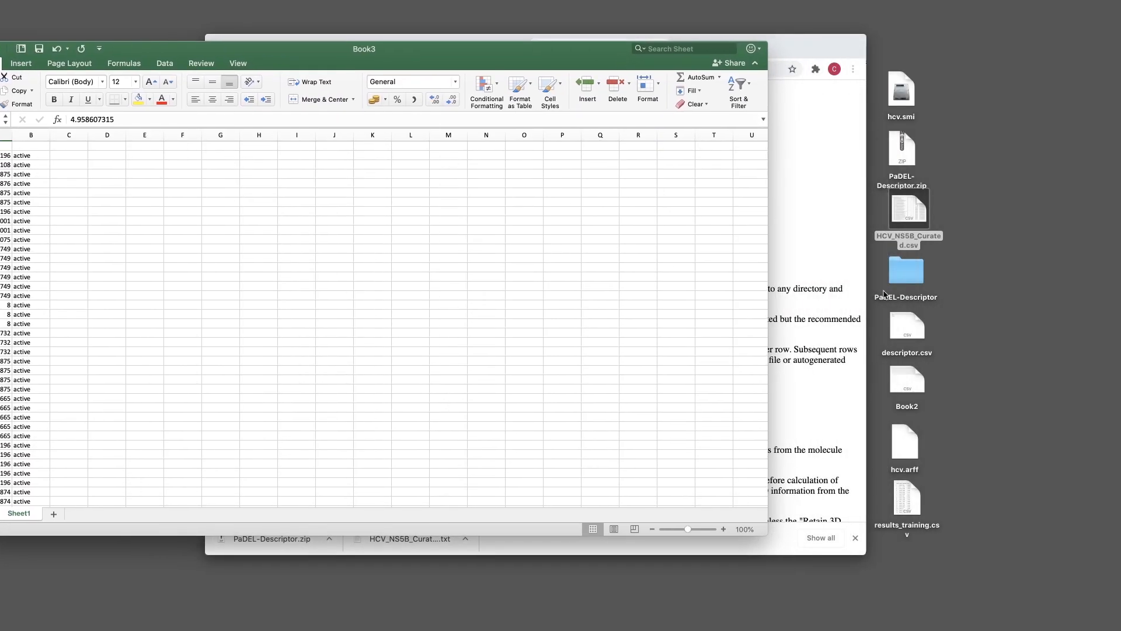
# Open descriptor.csv in Microsoft Excel and copy all its PubChem fingerprint data
pyautogui.click(909, 334)
pyautogui.rightClick(909, 331)
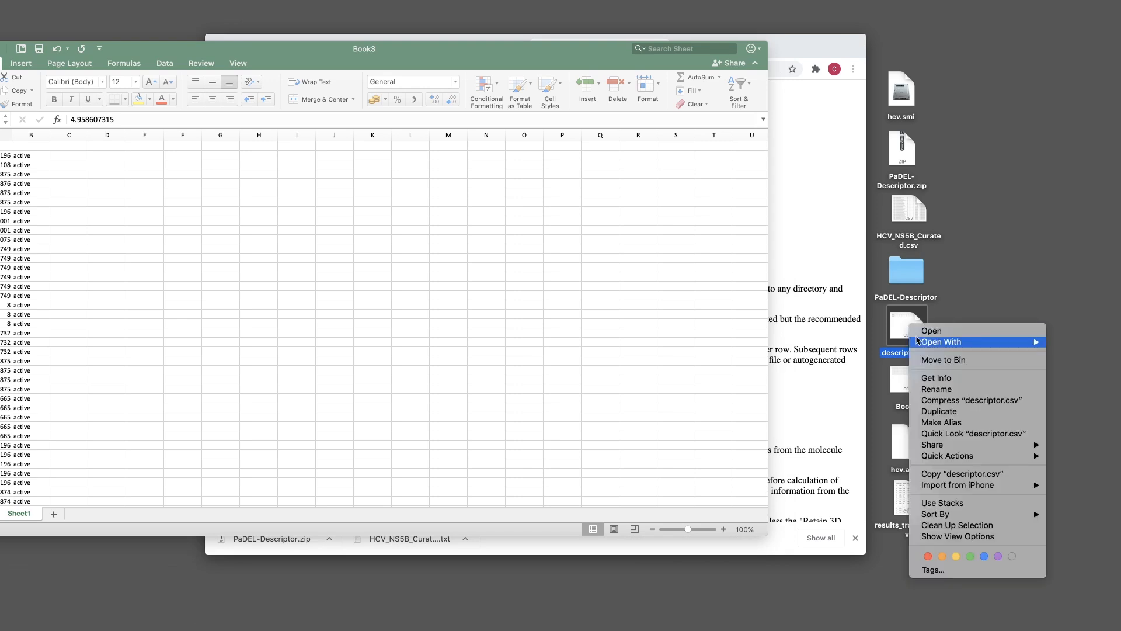
pyautogui.moveTo(954, 342)
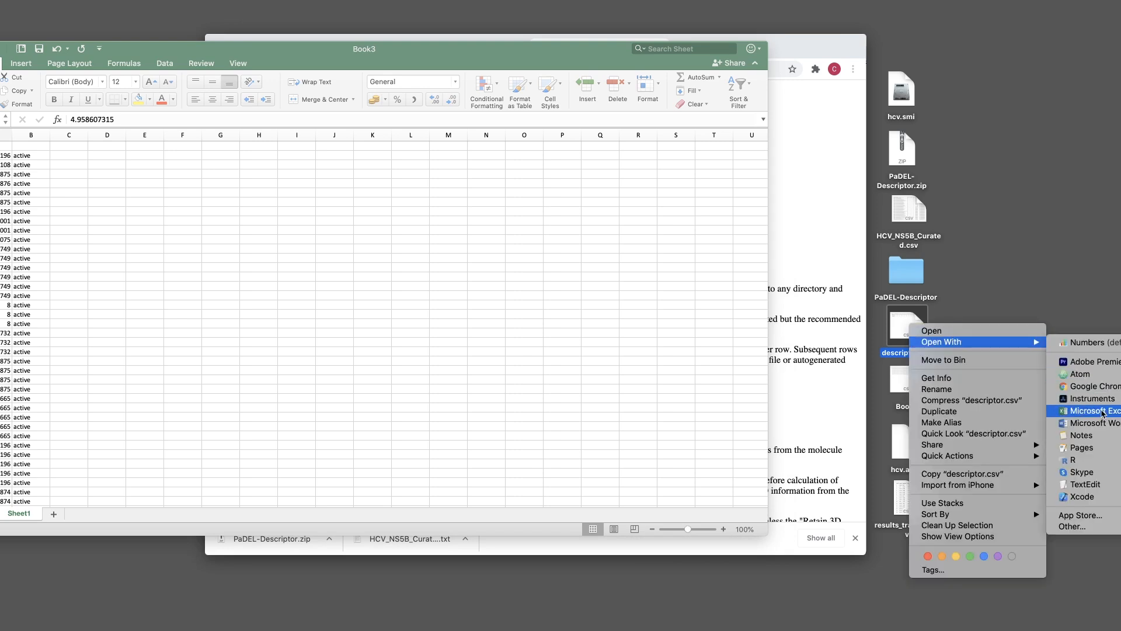
pyautogui.click(1087, 411)
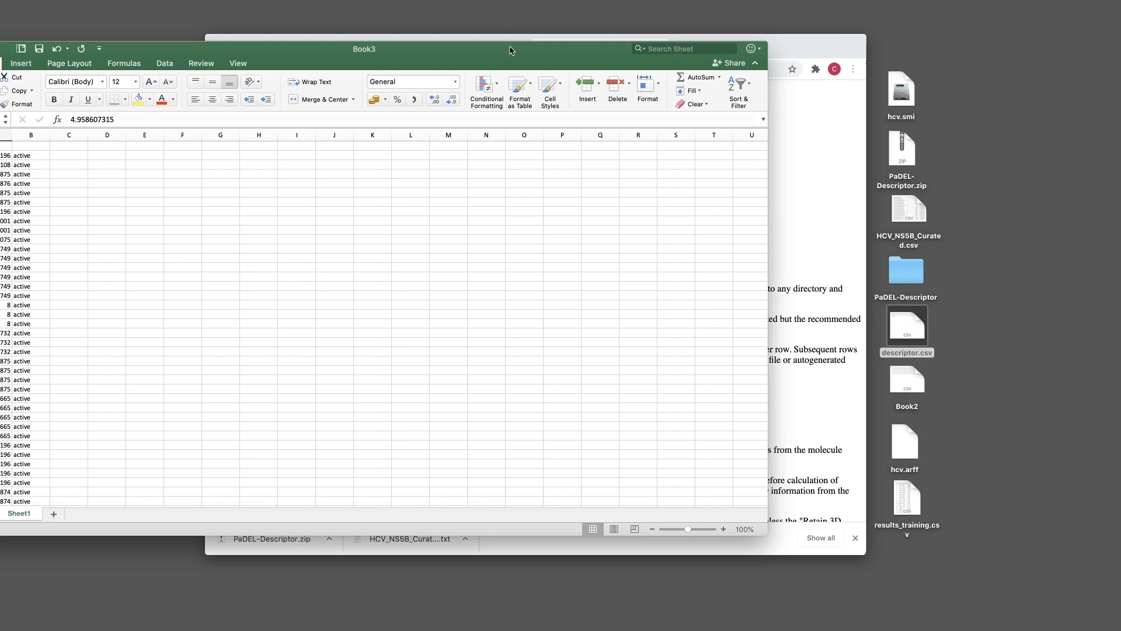
pyautogui.moveTo(514, 50); pyautogui.dragTo(598, 53)
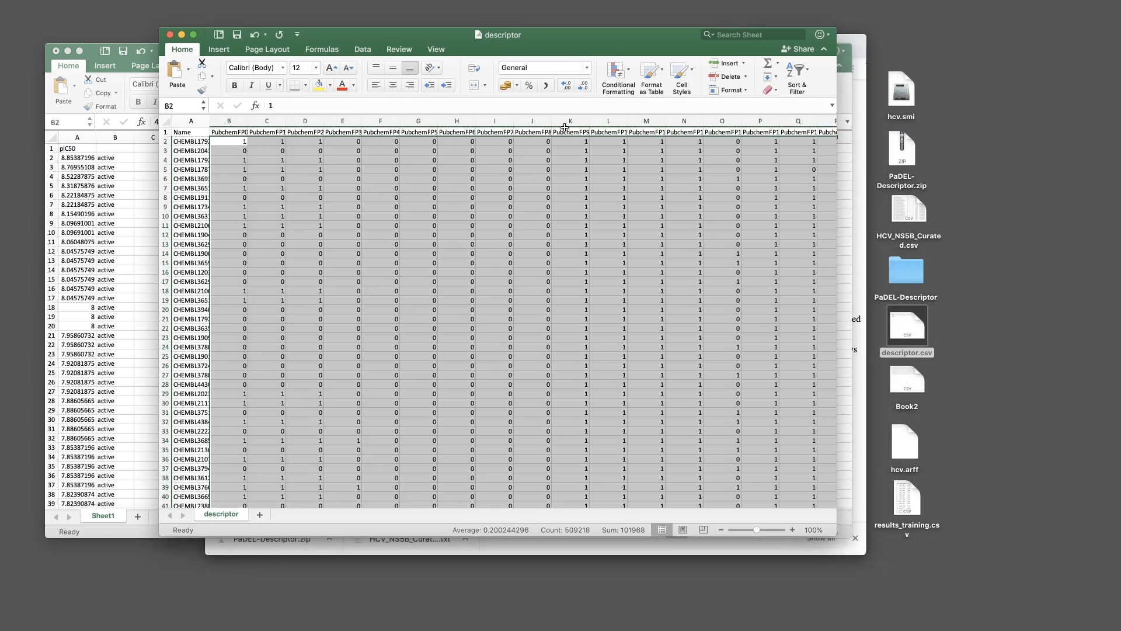
pyautogui.press('super+c')
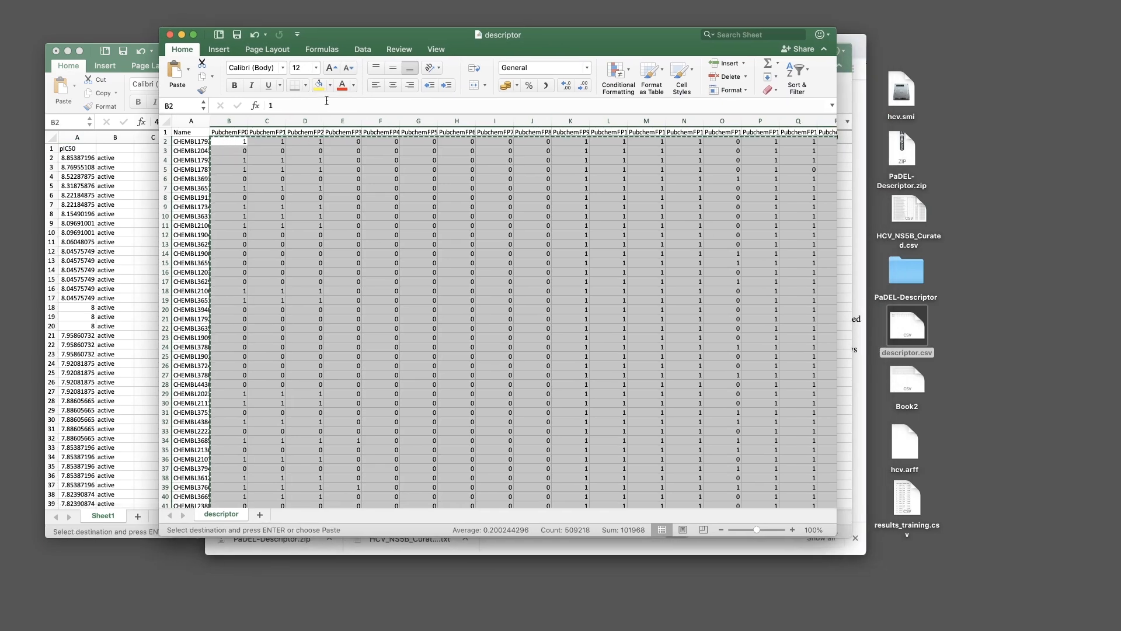
pyautogui.moveTo(638, 49); pyautogui.dragTo(769, 64)
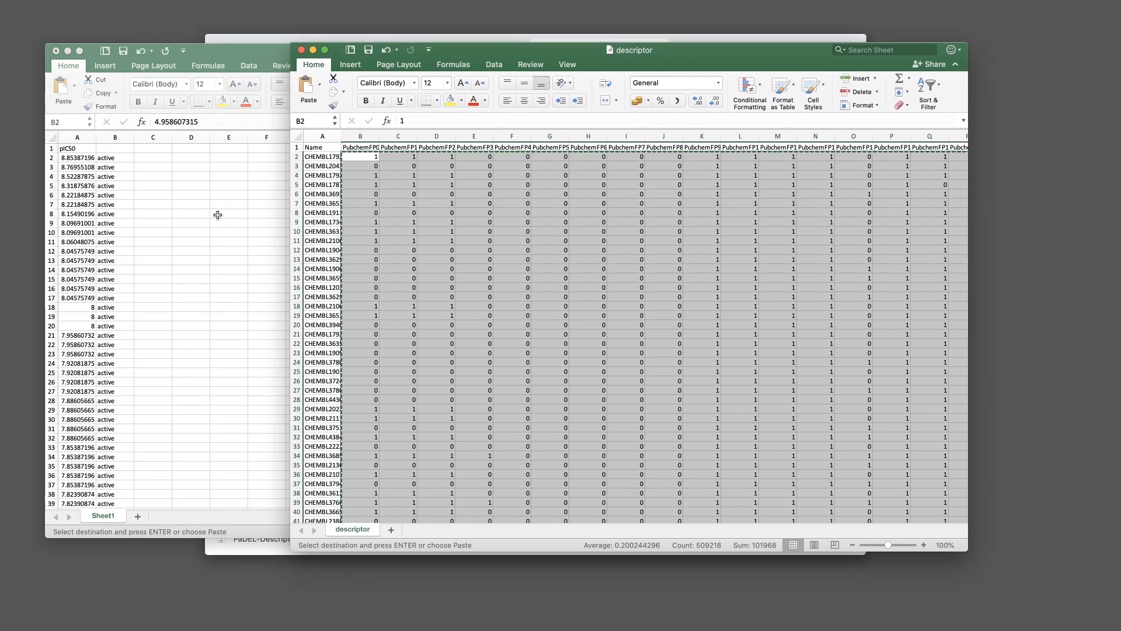
# Paste the descriptor table into A1 of a new workbook, Book4
pyautogui.press('super+n')
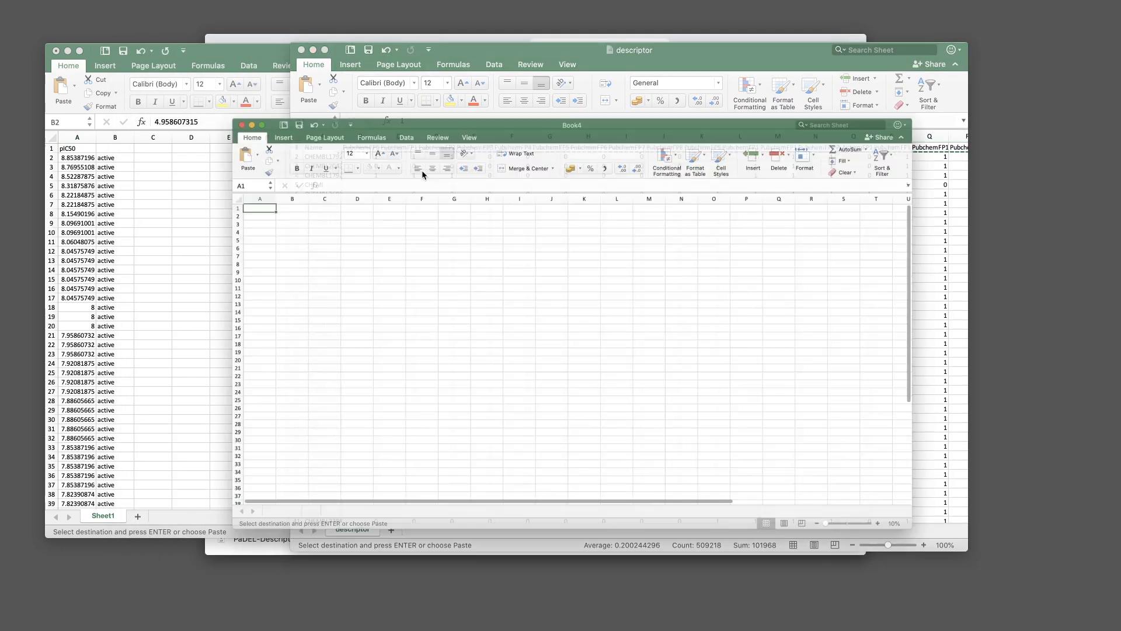
pyautogui.press('super+v')
pyautogui.hscroll(15, 777, 260)
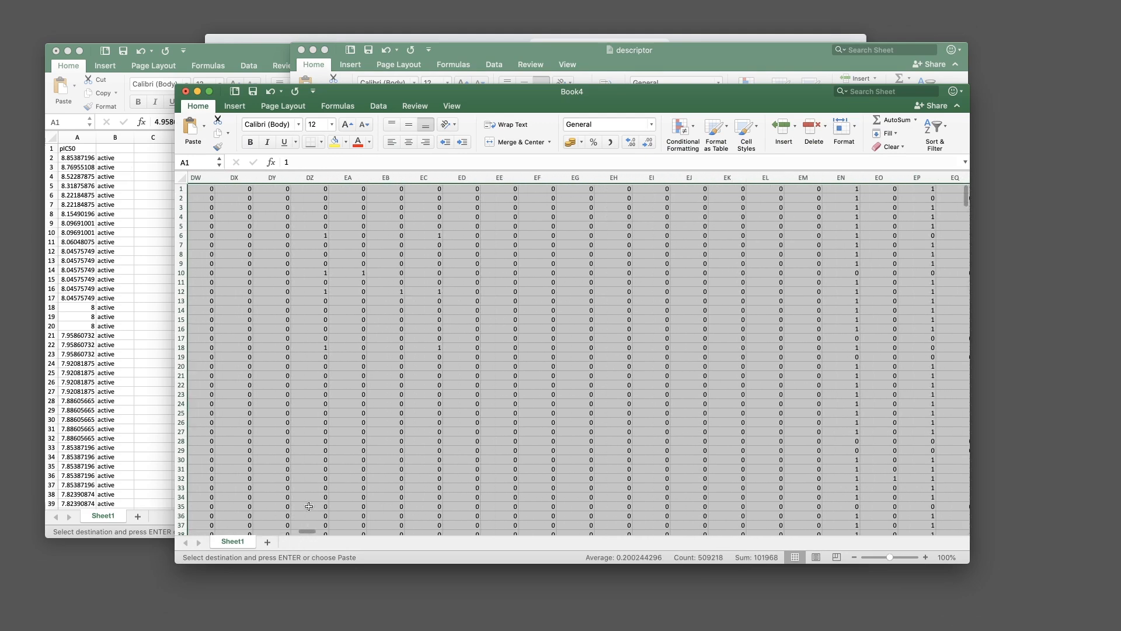
pyautogui.moveTo(304, 532); pyautogui.dragTo(951, 534)
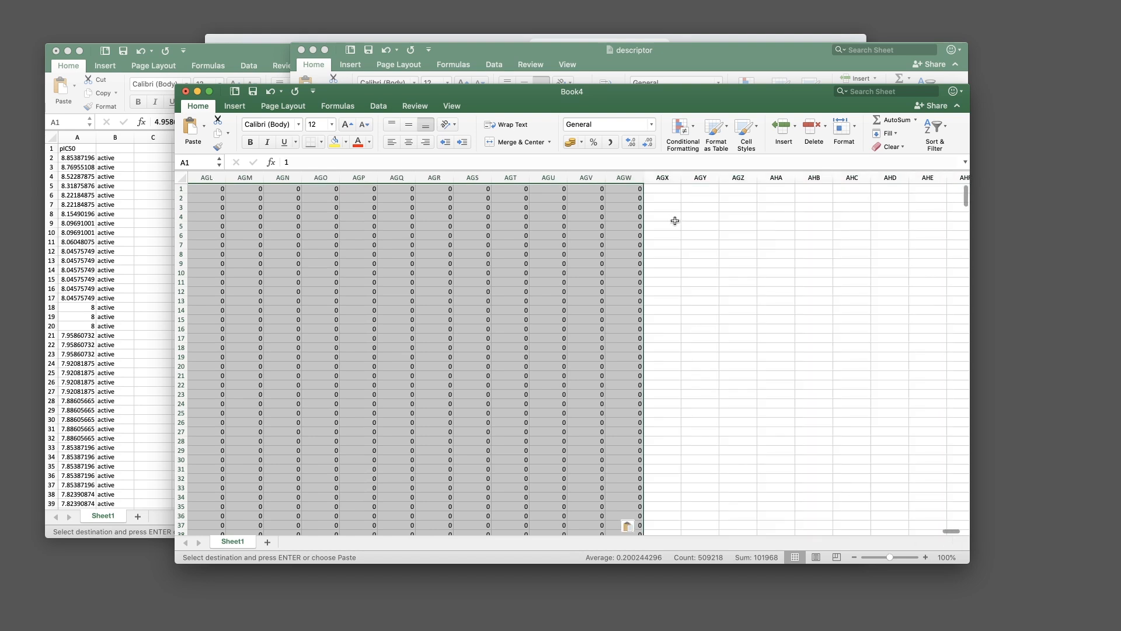
pyautogui.click(653, 205)
# Select and copy Book3's activity labels in B2:B579
pyautogui.click(114, 135)
pyautogui.click(105, 156)
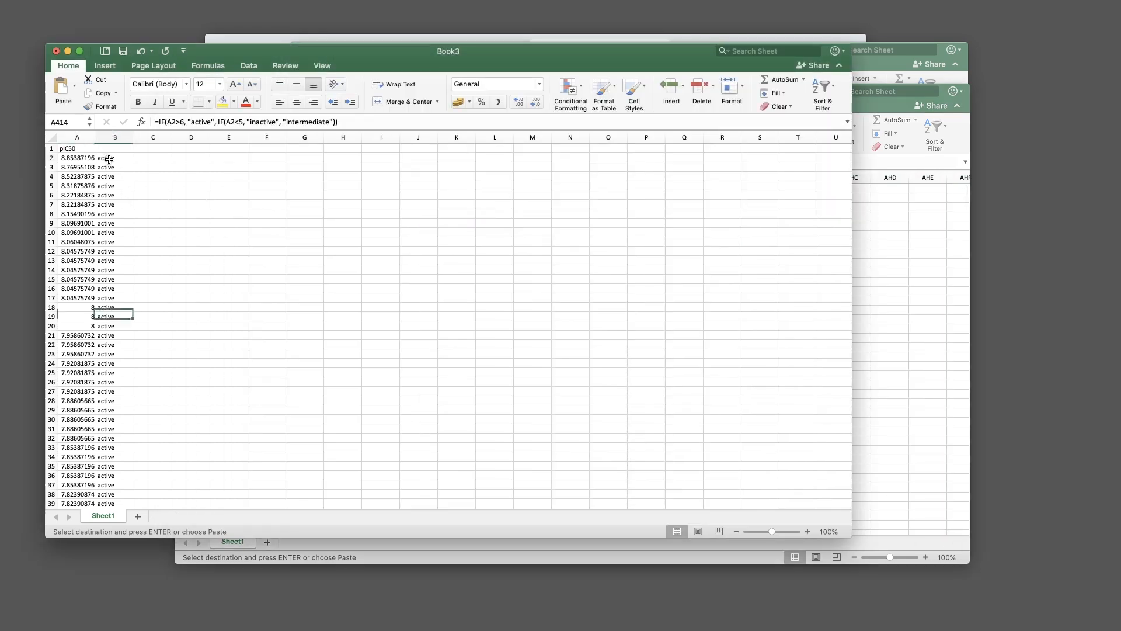
pyautogui.scroll(-20, 147, 290)
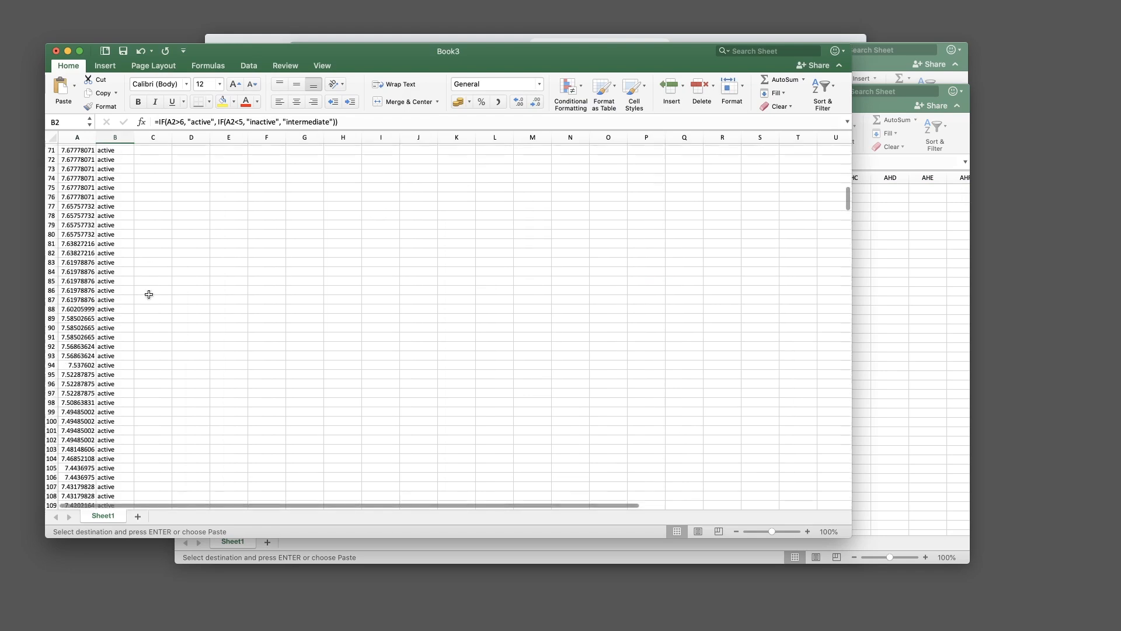
pyautogui.scroll(-20, 130, 346)
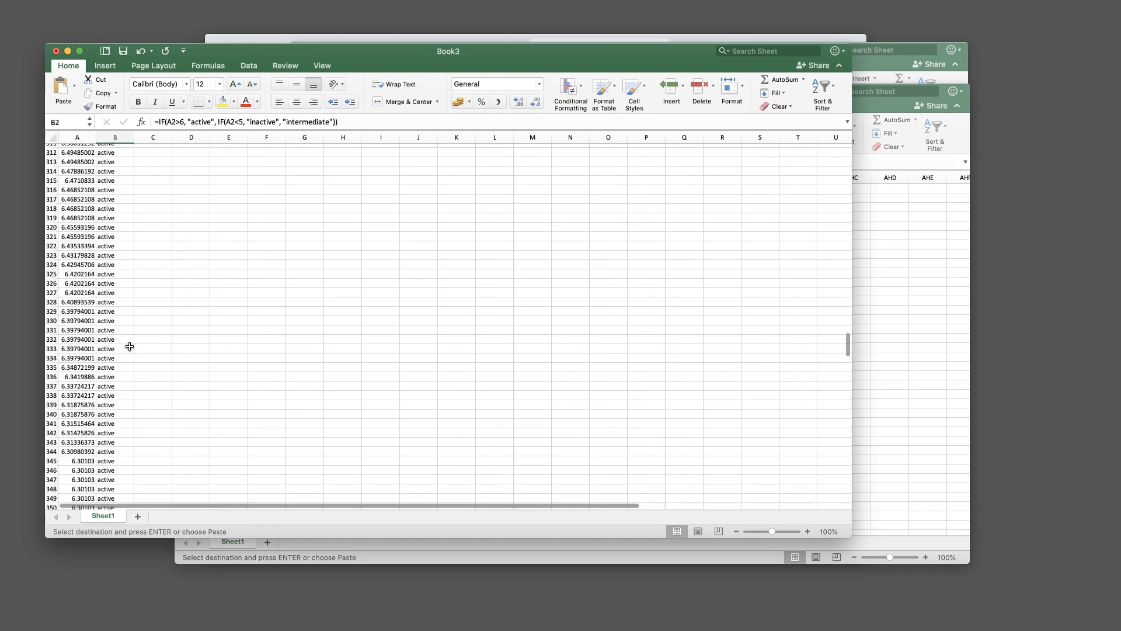
pyautogui.scroll(-10, 130, 346)
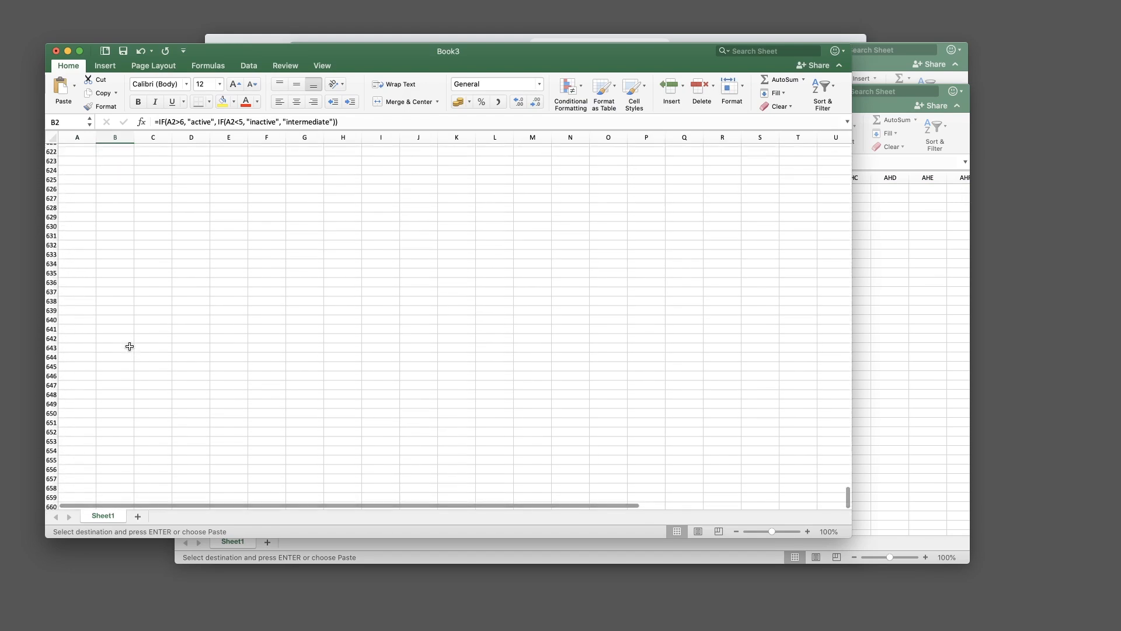
pyautogui.scroll(8, 129, 347)
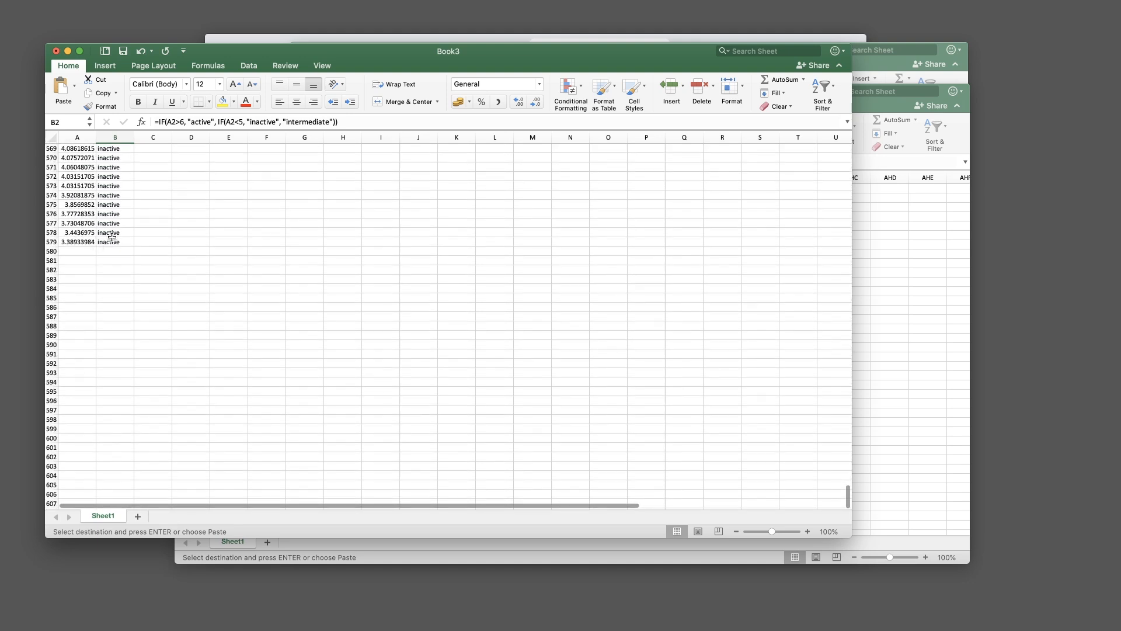
pyautogui.keyDown('shift'); pyautogui.click(112, 241); pyautogui.keyUp('shift')
pyautogui.scroll(20, 342, 230)
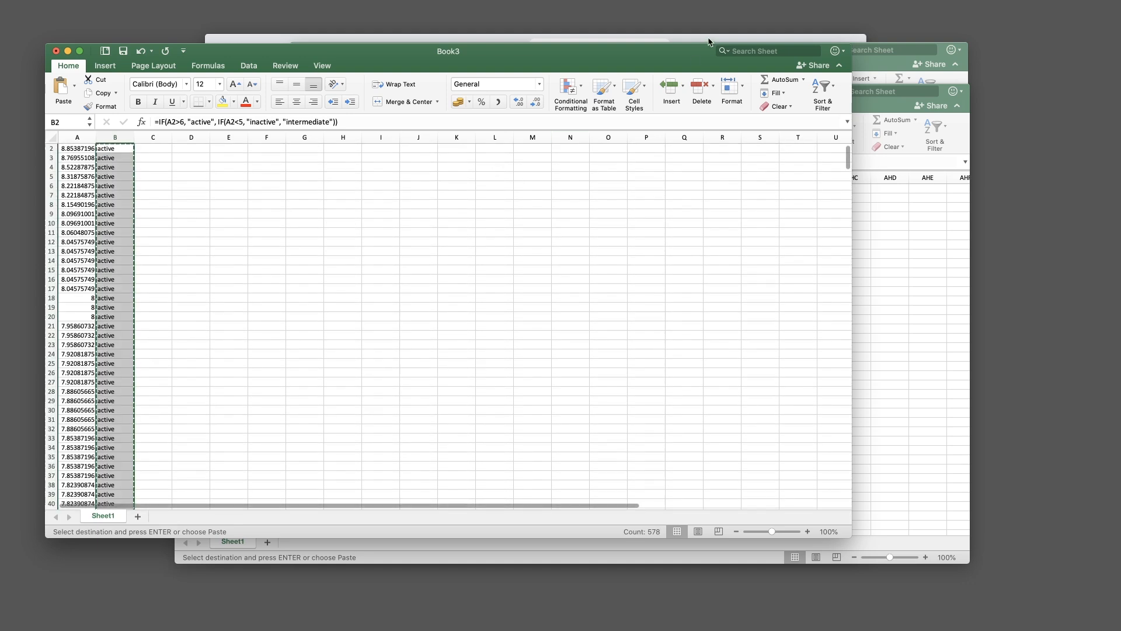
pyautogui.moveTo(675, 60); pyautogui.dragTo(677, 150)
pyautogui.click(671, 91)
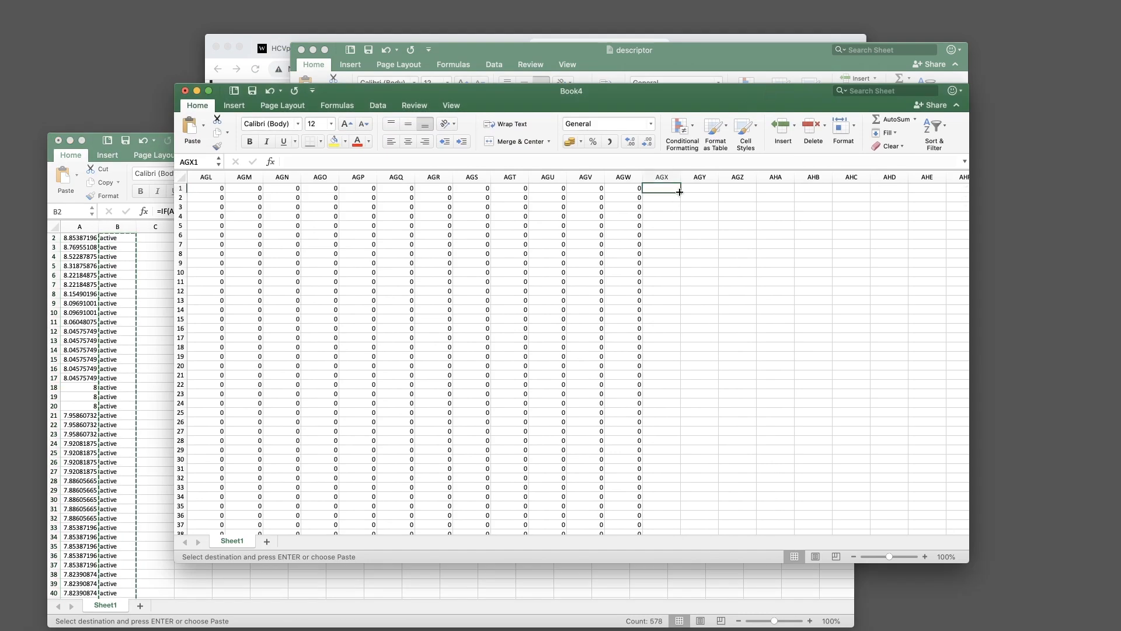
# Paste the activity labels as values only into column AGX, starting at AGX1
pyautogui.rightClick(663, 193)
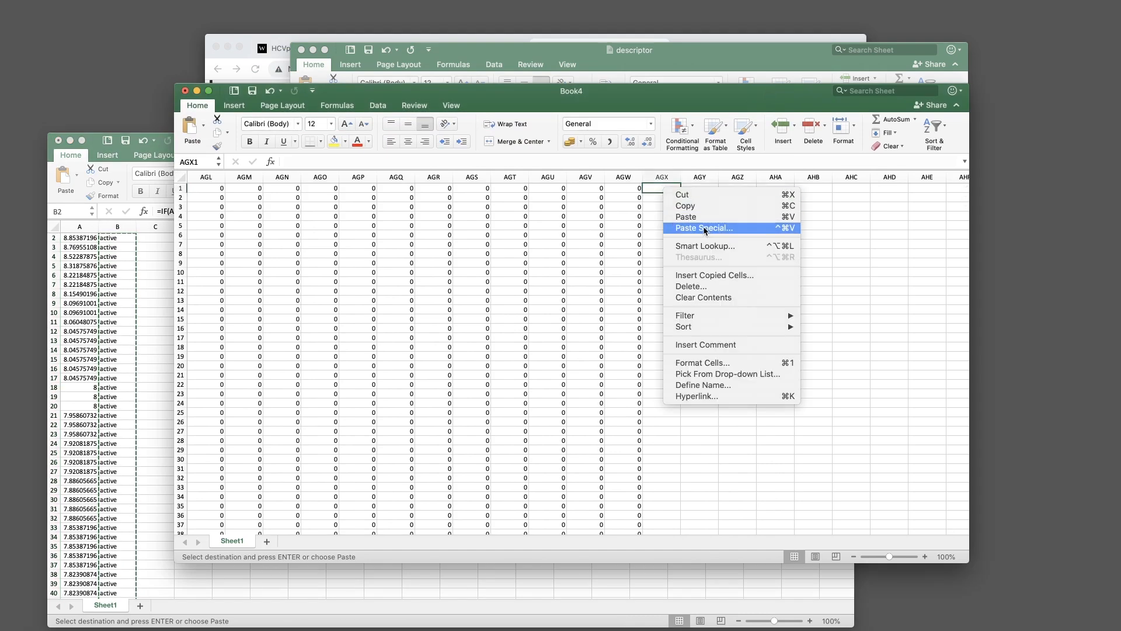
pyautogui.click(705, 229)
pyautogui.click(610, 176)
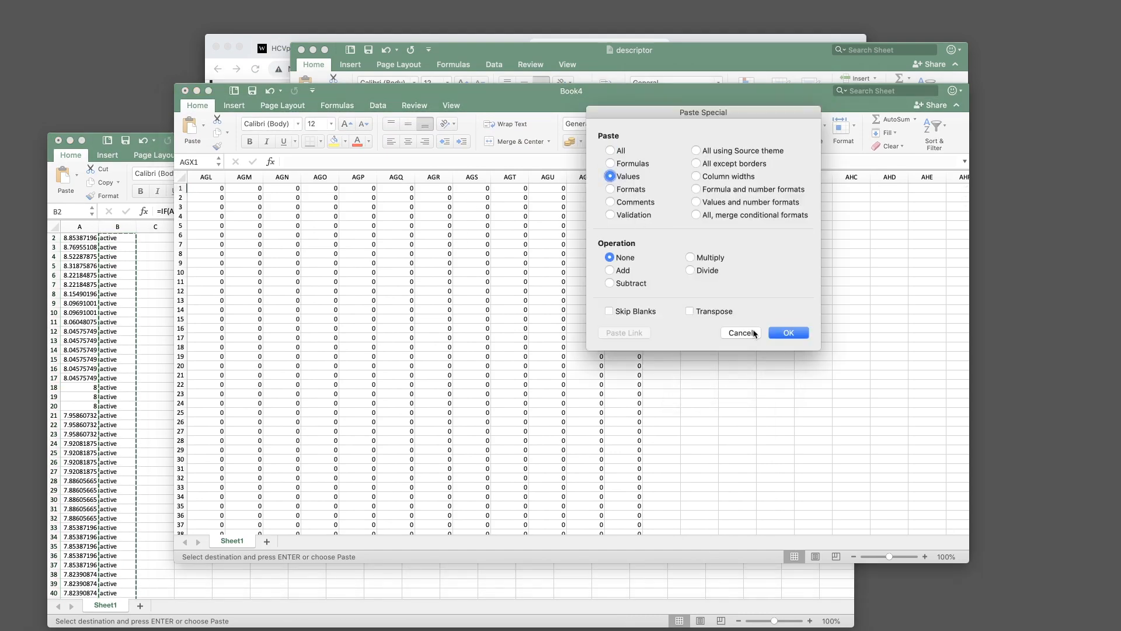
pyautogui.click(788, 333)
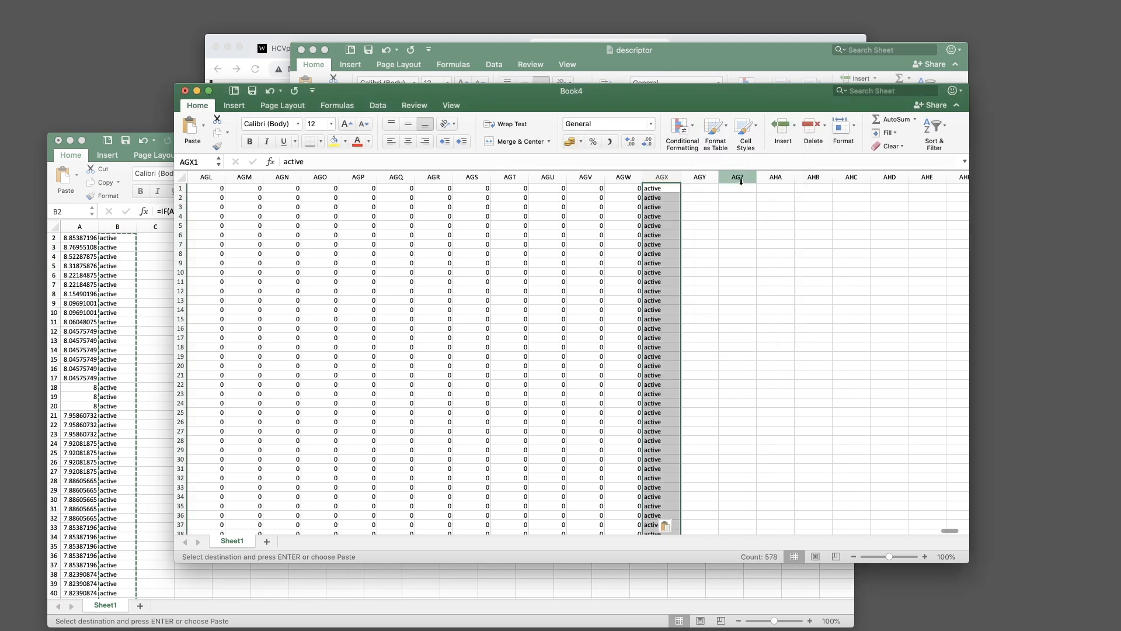
pyautogui.click(704, 208)
# Confirm the labels reach AGX578, then copy the whole Book4 data table
pyautogui.moveTo(967, 204); pyautogui.dragTo(951, 518)
pyautogui.click(665, 423)
pyautogui.scroll(20, 694, 354)
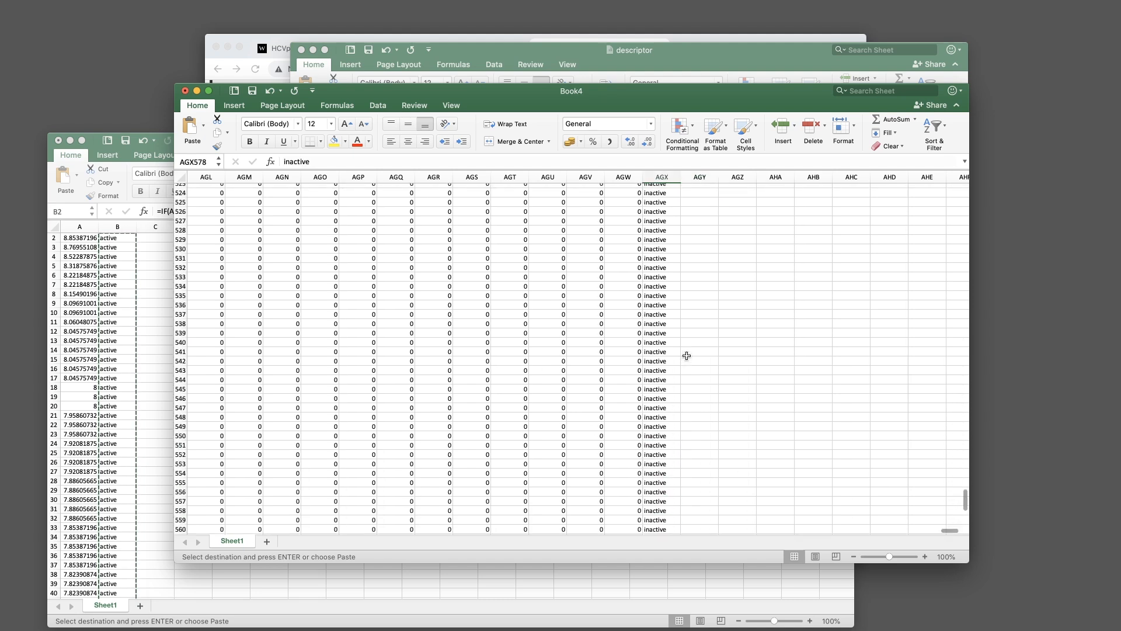
pyautogui.scroll(3, 759, 374)
pyautogui.moveTo(949, 530); pyautogui.dragTo(197, 530)
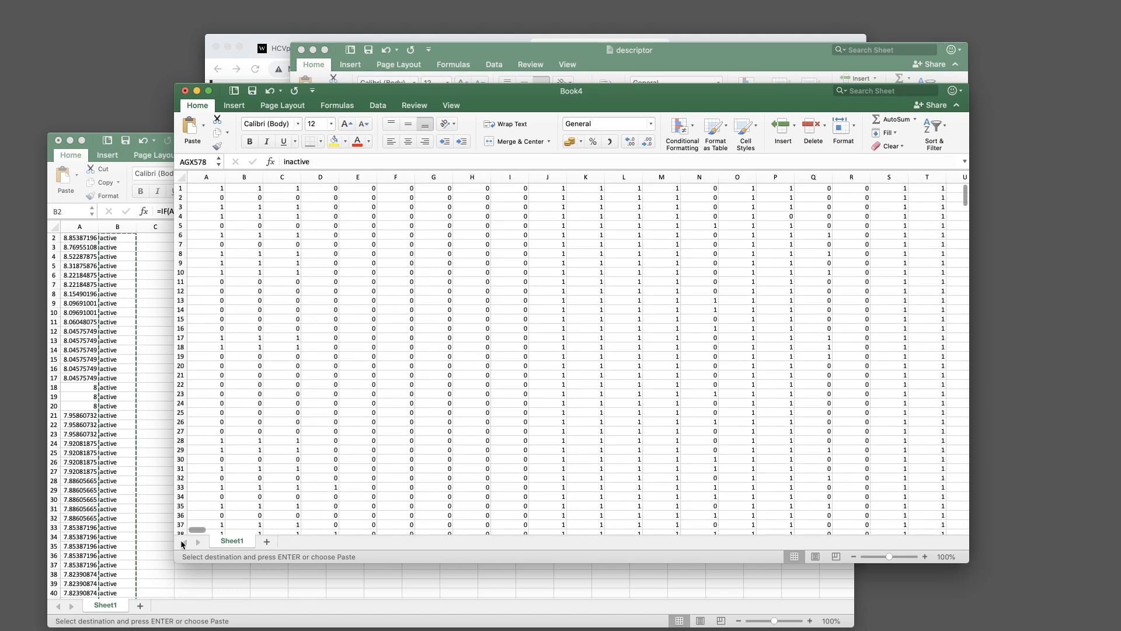
pyautogui.press('super+a')
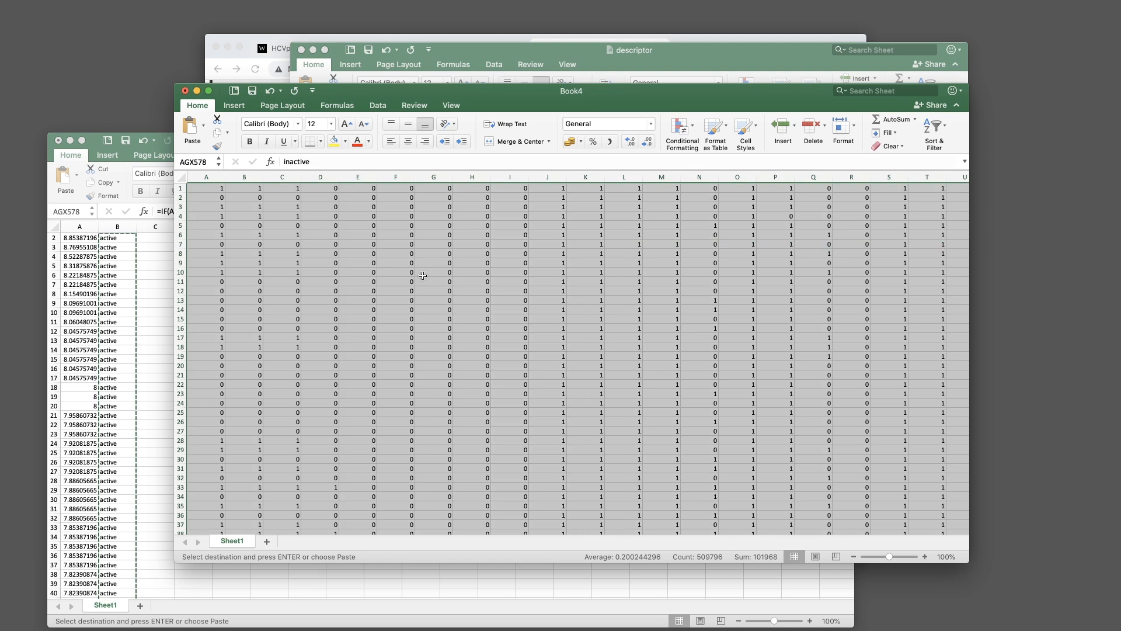
pyautogui.press('super+c')
pyautogui.hscroll(-1, 841, 522)
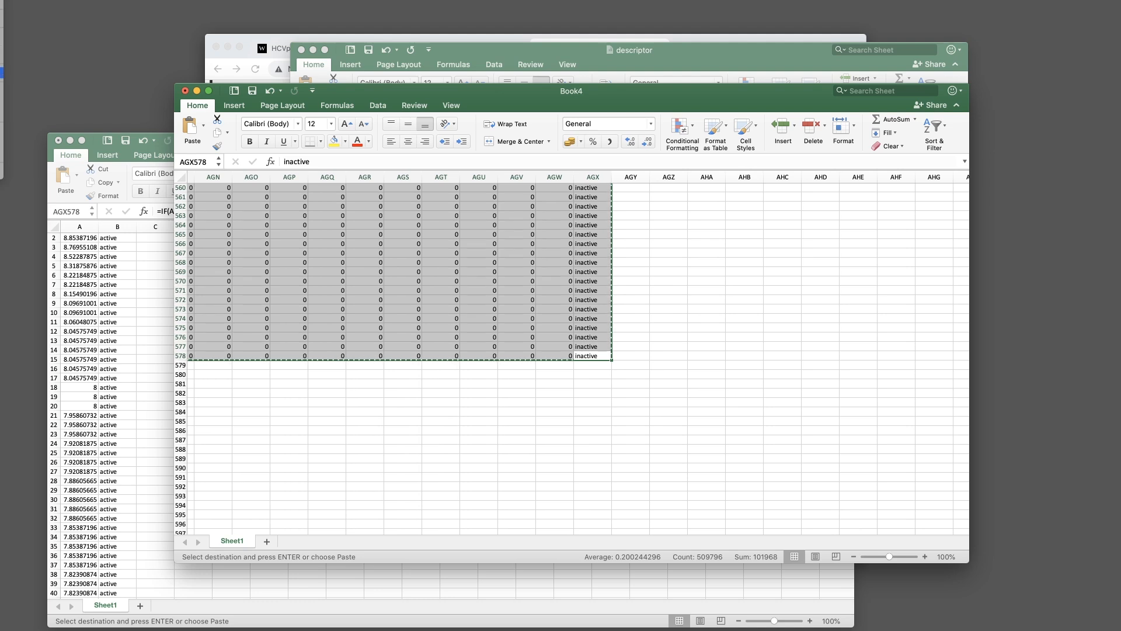
# Close Book3 without saving its changes and close the descriptor workbook
pyautogui.moveTo(2, 72)
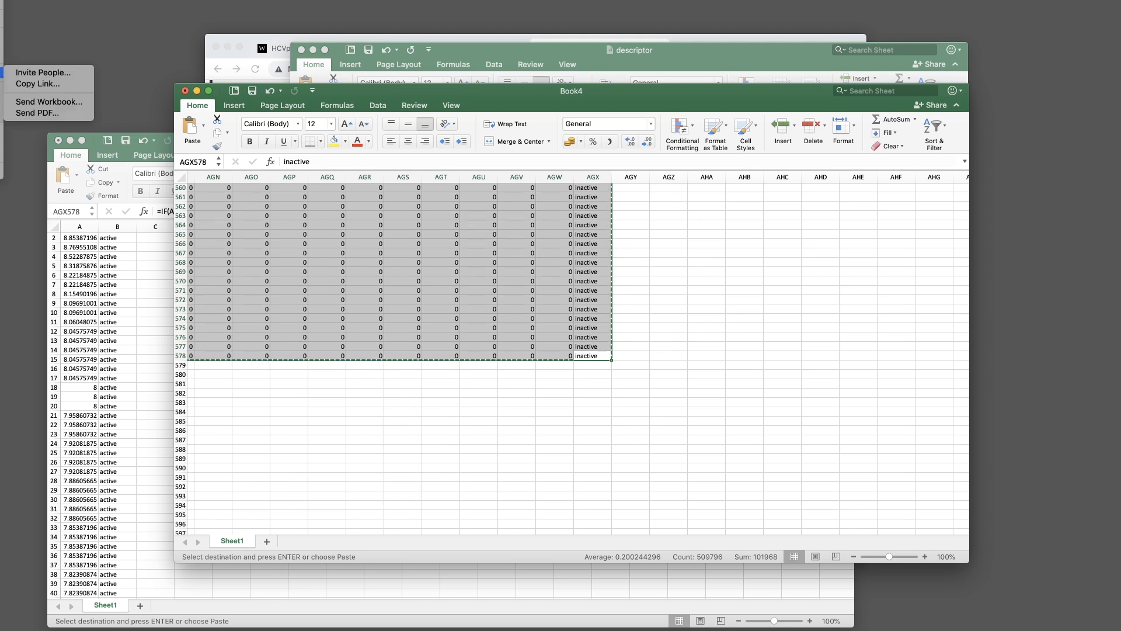
pyautogui.click(158, 241)
pyautogui.click(157, 279)
pyautogui.press('super+w')
pyautogui.click(418, 225)
pyautogui.moveTo(607, 90); pyautogui.dragTo(636, 74)
pyautogui.click(651, 60)
pyautogui.press('super+w')
pyautogui.moveTo(897, 156); pyautogui.dragTo(870, 156)
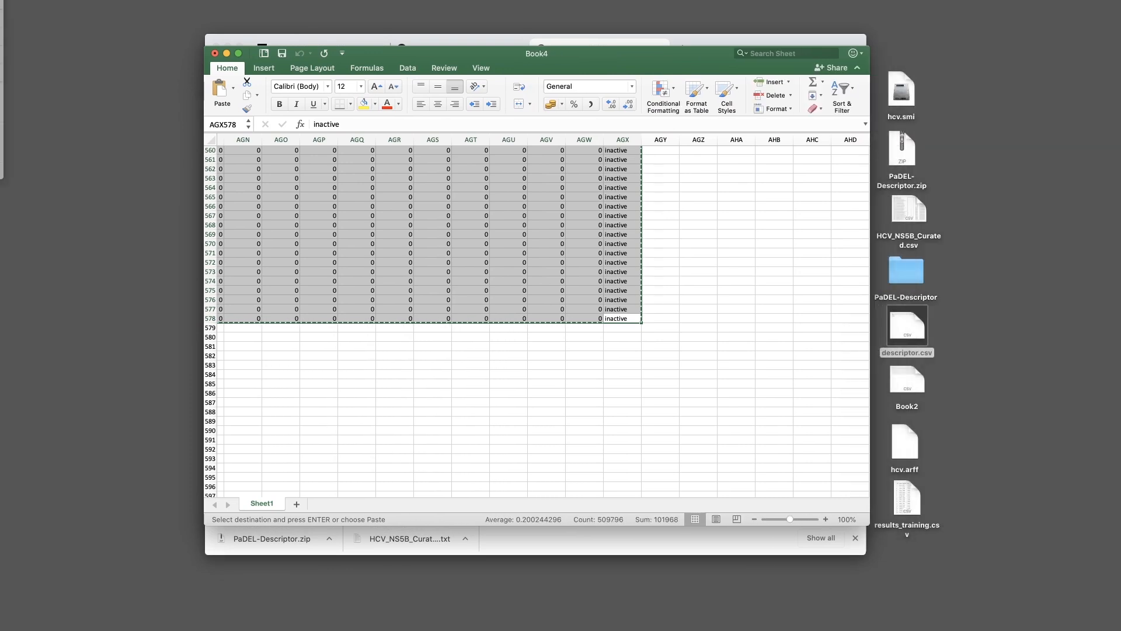
# Save Book4 as the comma-separated file Book3.csv on the Desktop, keeping CSV format
pyautogui.press('super+s')
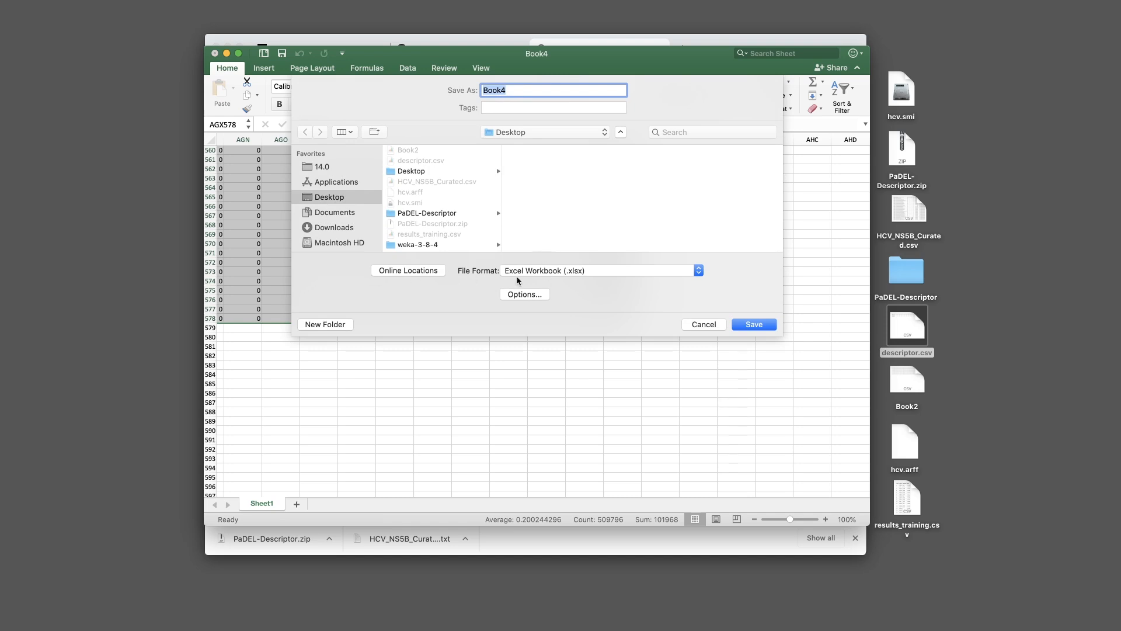
pyautogui.click(549, 272)
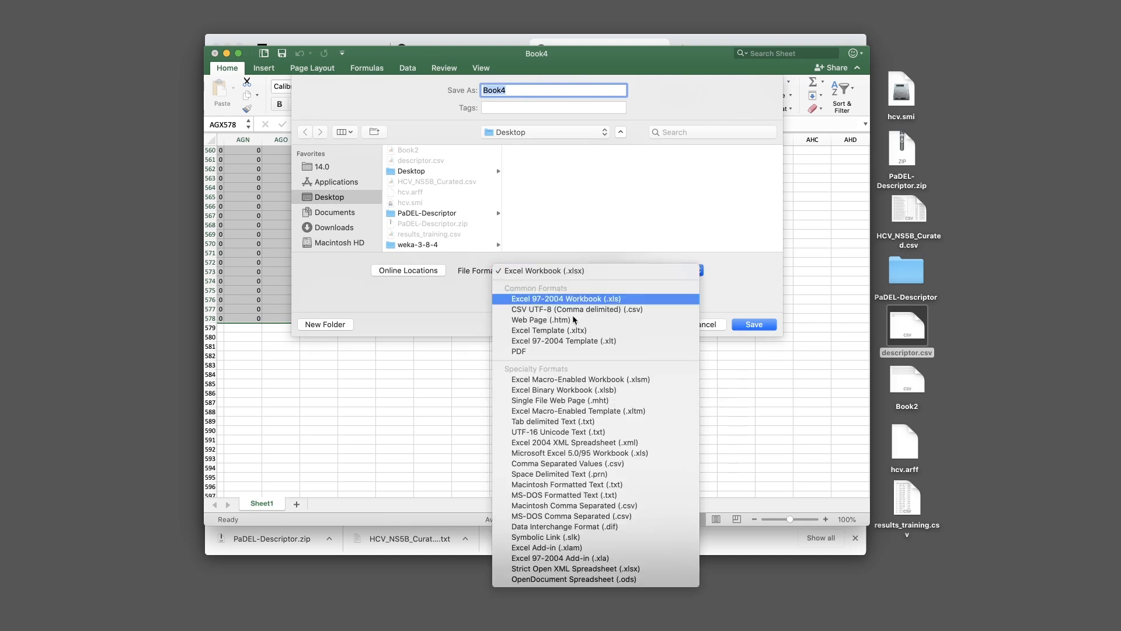
pyautogui.click(558, 464)
pyautogui.press('BackSpace')
pyautogui.press('BackSpace')
pyautogui.press('BackSpace')
pyautogui.press('BackSpace')
pyautogui.press('BackSpace')
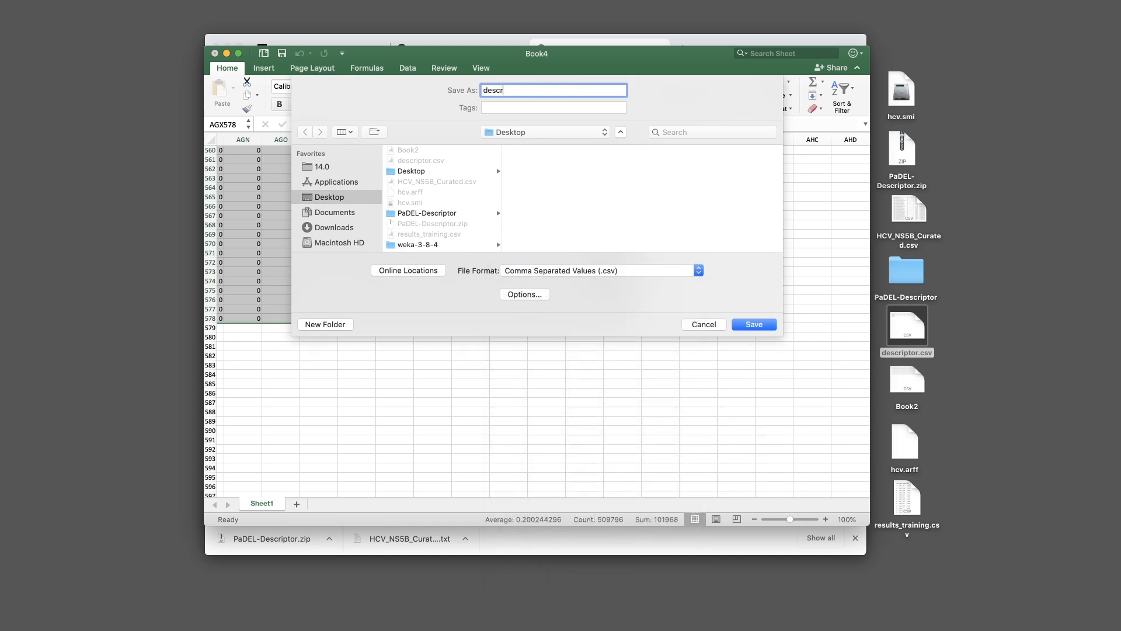
pyautogui.write('Book3')
pyautogui.press('Return')
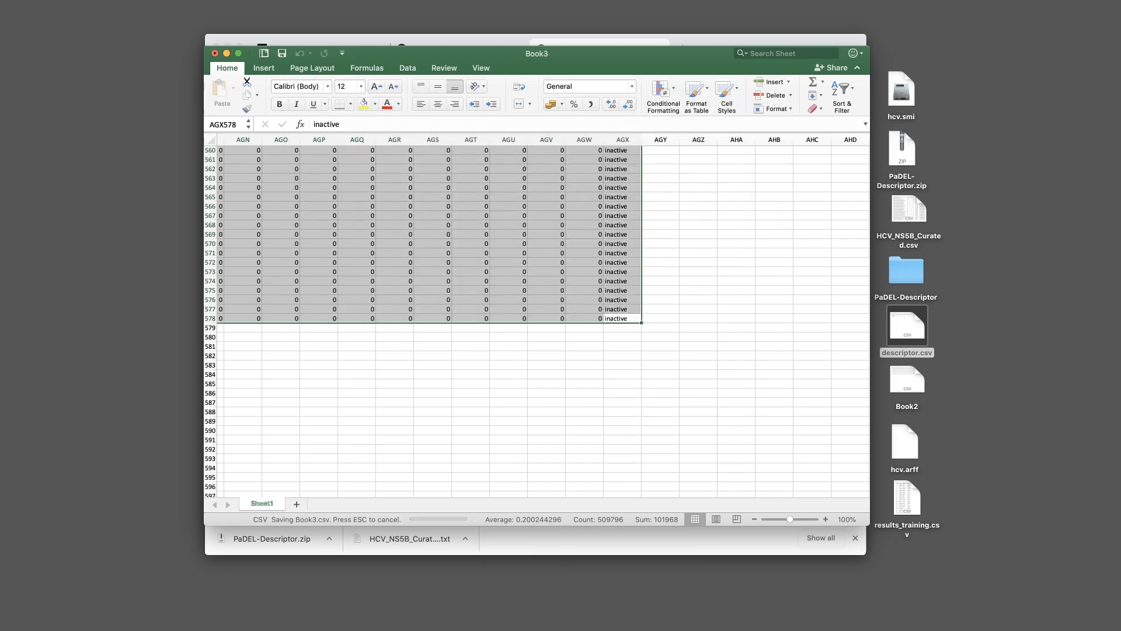
pyautogui.click(648, 166)
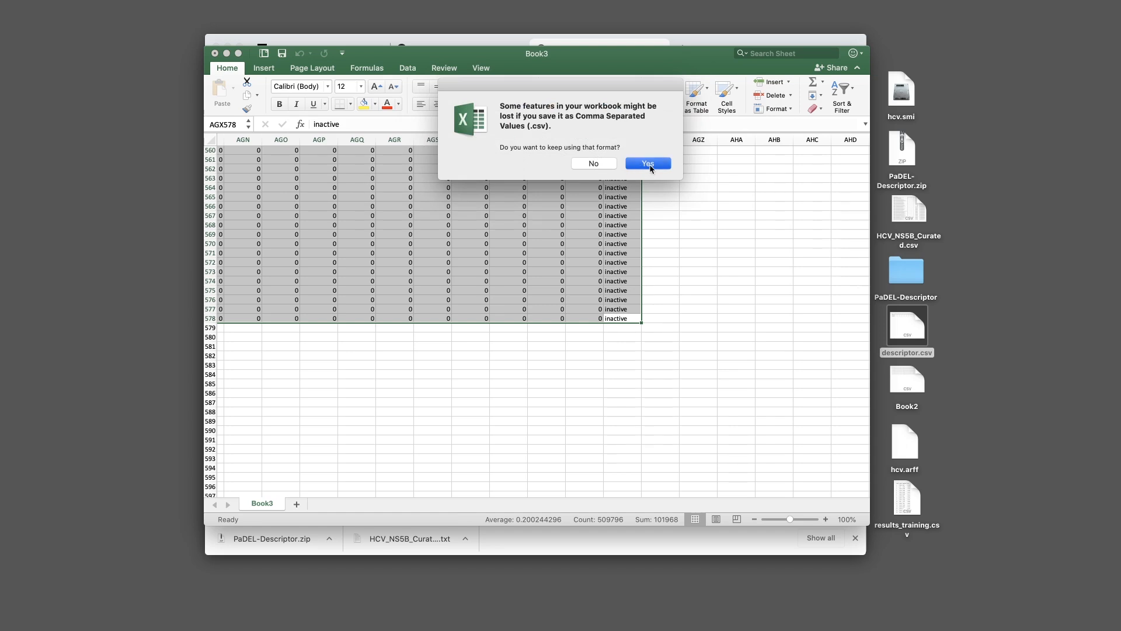
pyautogui.moveTo(1053, 362); pyautogui.dragTo(952, 381)
pyautogui.click(906, 385)
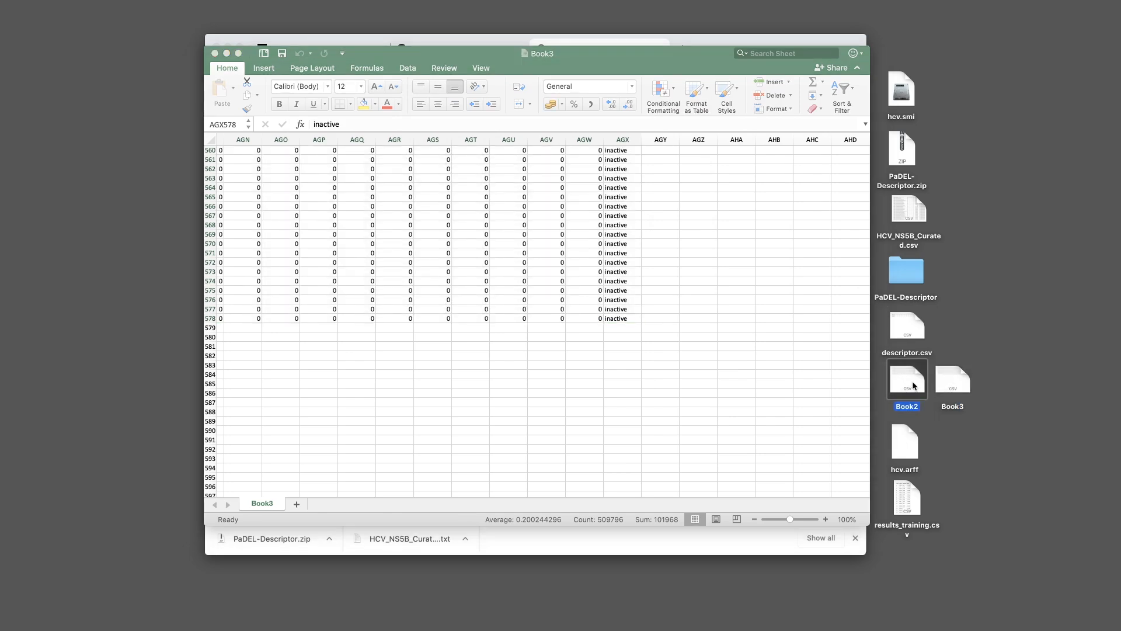
# Rename hcv.arff to hcv_regression.arff
pyautogui.click(646, 288)
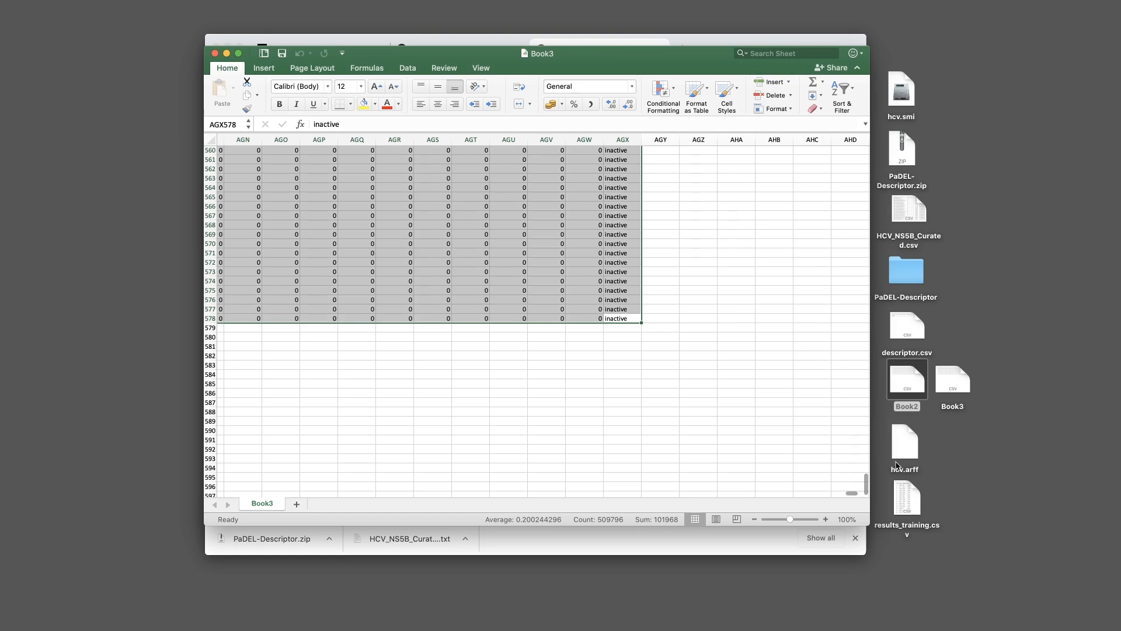
pyautogui.click(904, 464)
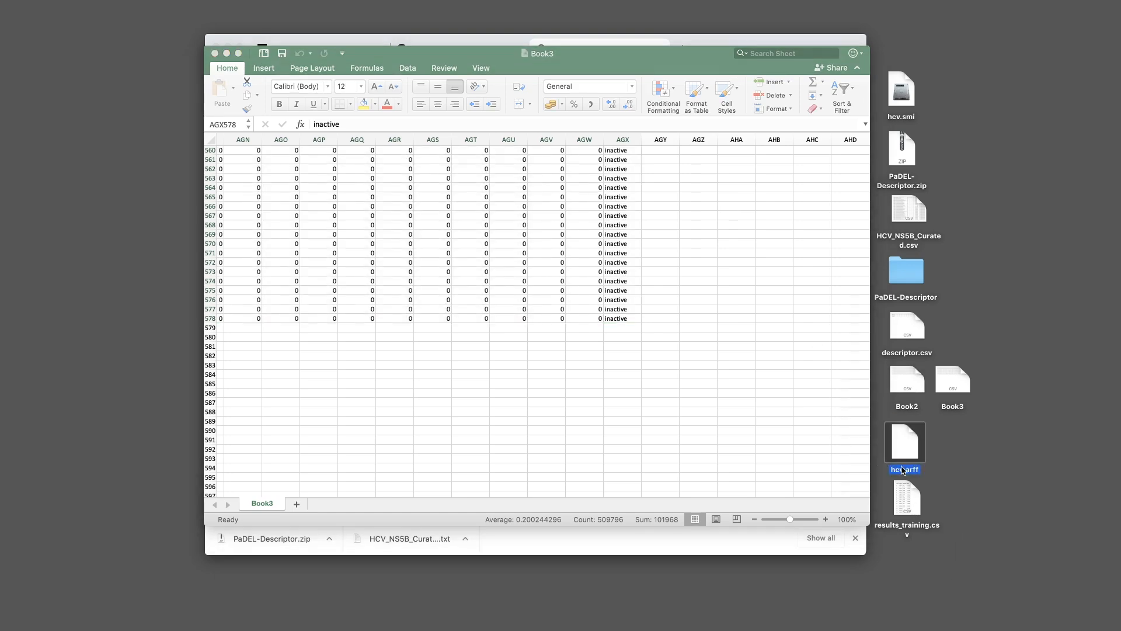
pyautogui.rightClick(904, 472)
pyautogui.click(920, 496)
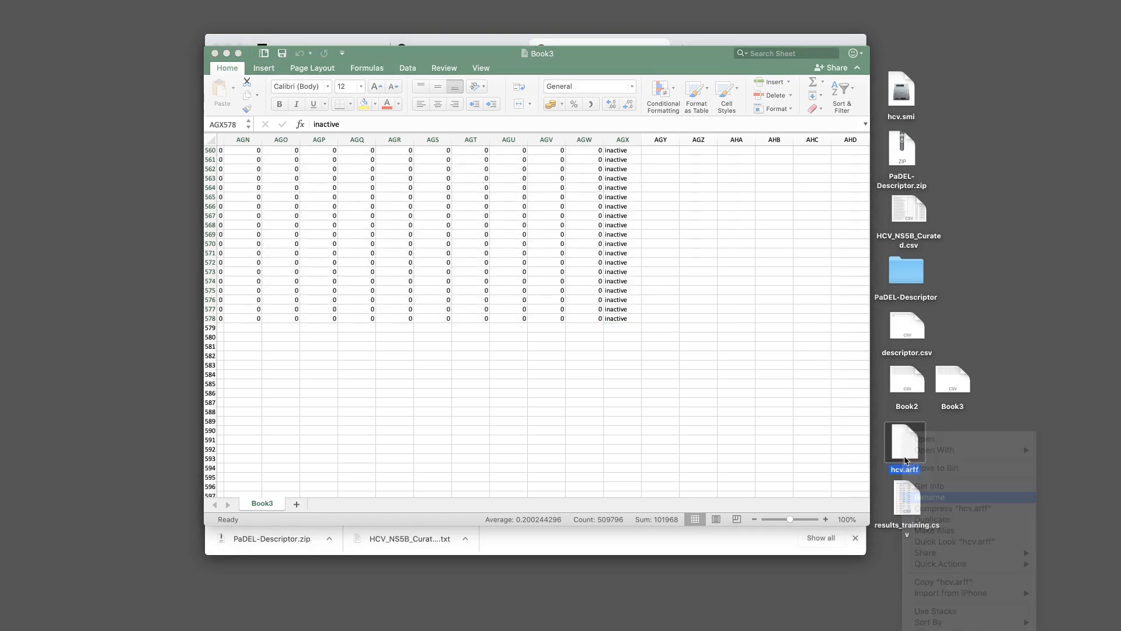
pyautogui.click(902, 471)
pyautogui.write('_')
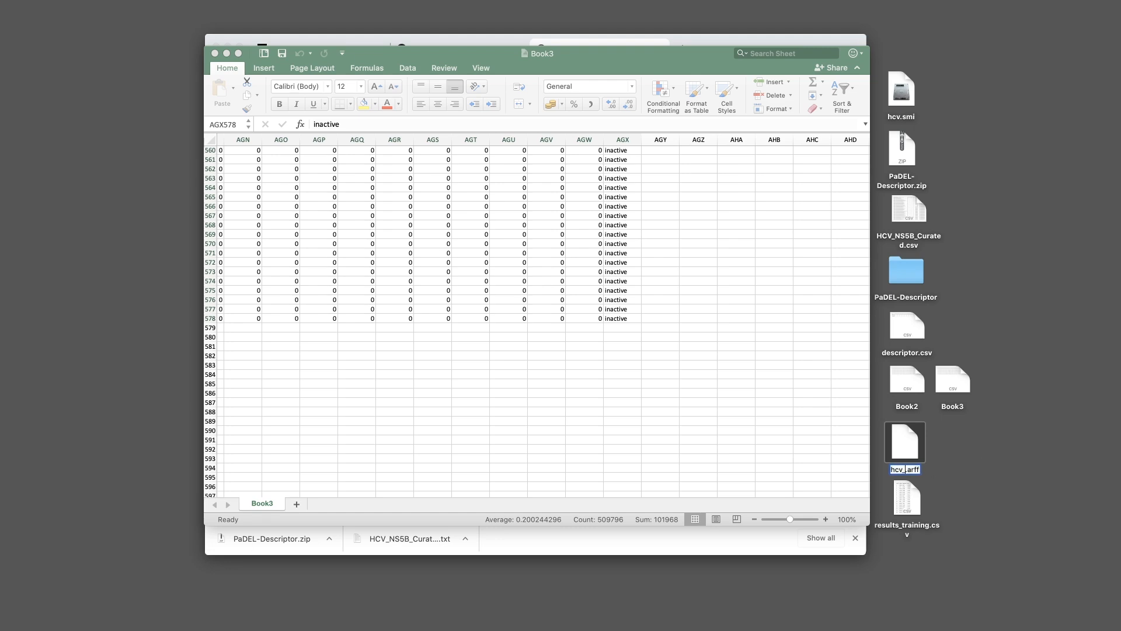
pyautogui.write('regression')
pyautogui.press('Return')
# Duplicate hcv_regression.arff, rename the copy to hcv_classification.arff copy, and switch to Atom
pyautogui.rightClick(906, 447)
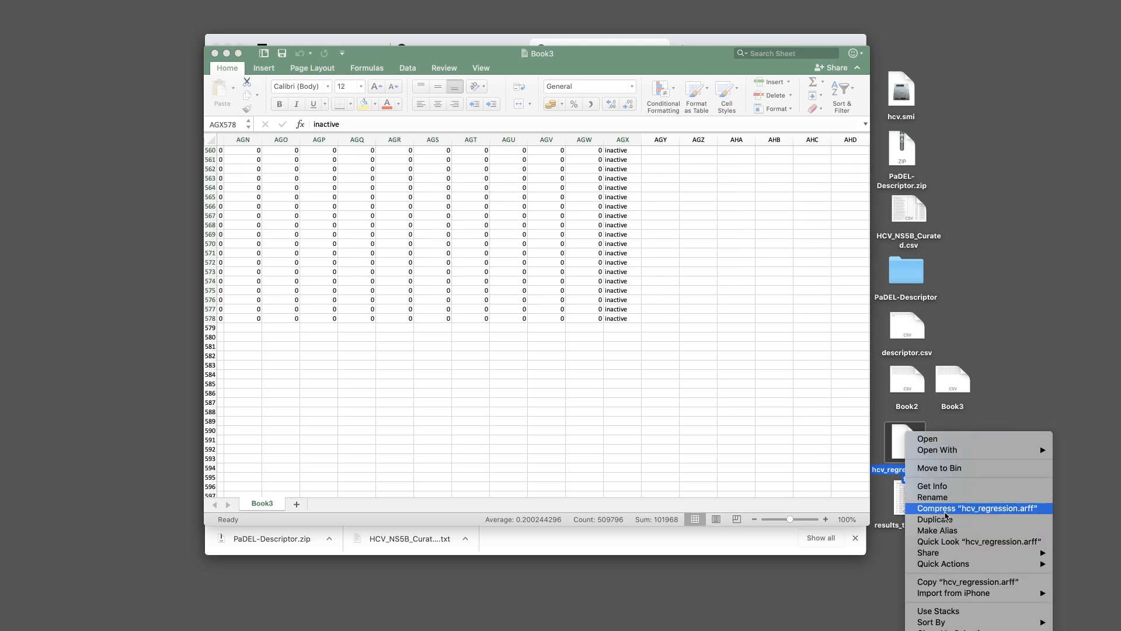
pyautogui.click(947, 519)
pyautogui.moveTo(929, 458); pyautogui.dragTo(963, 456)
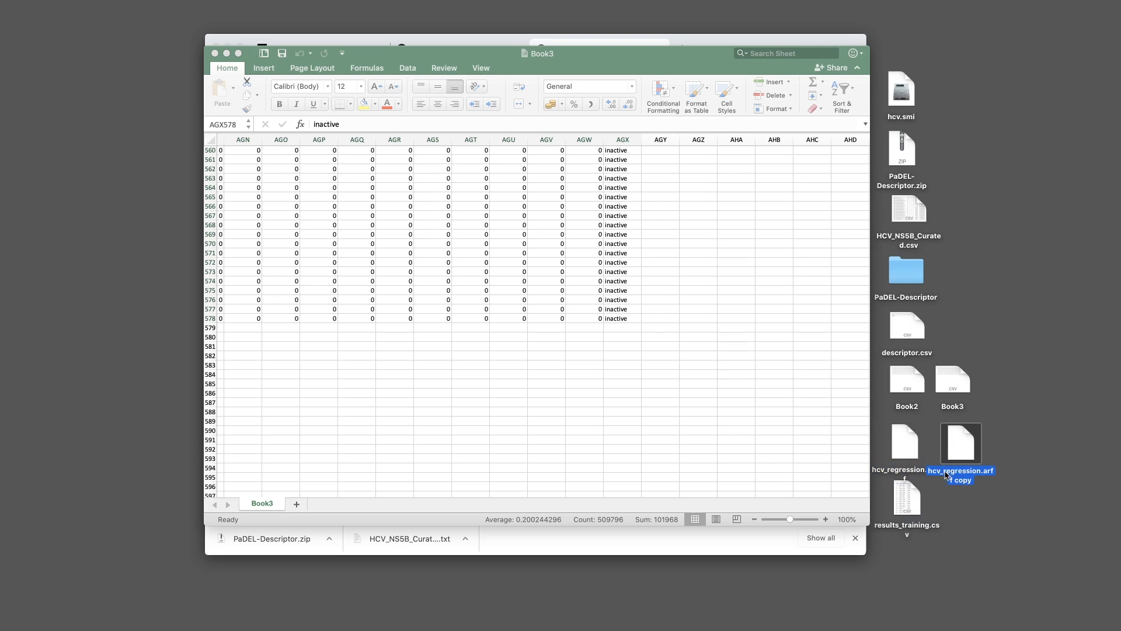
pyautogui.rightClick(947, 475)
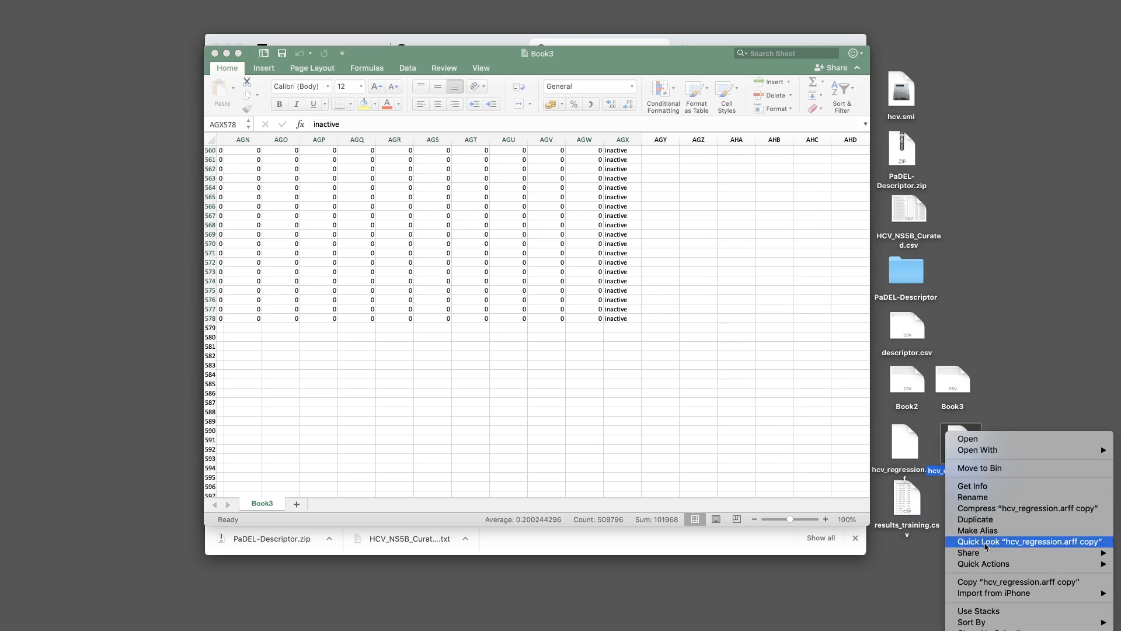
pyautogui.click(984, 496)
pyautogui.click(944, 471)
pyautogui.keyDown('shift'); pyautogui.click(976, 474); pyautogui.keyUp('shift')
pyautogui.write('classific')
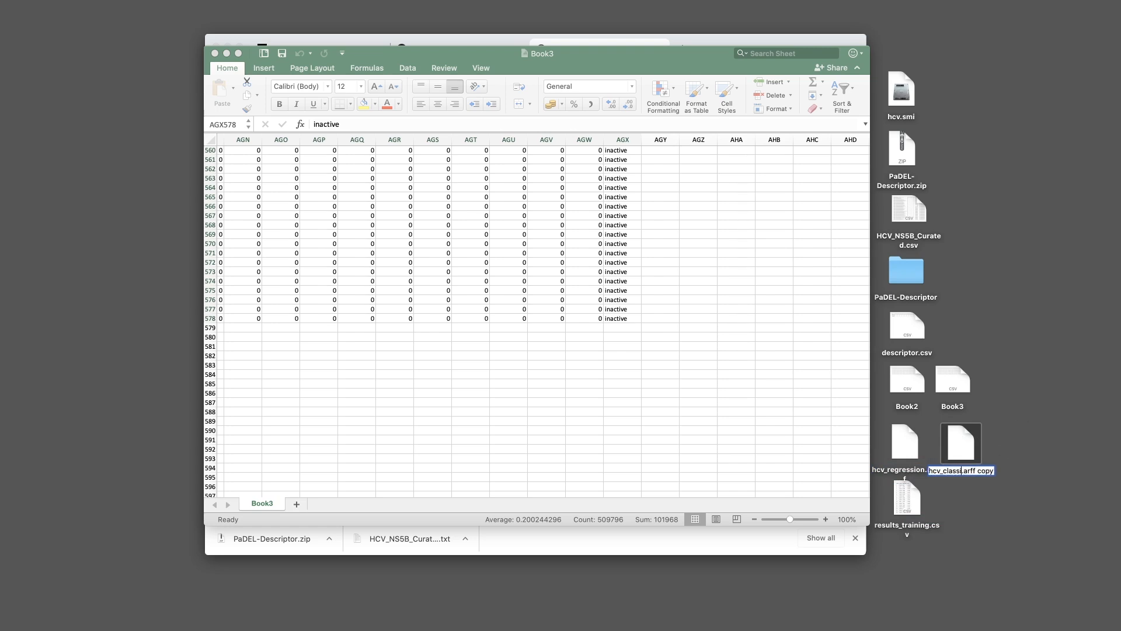
pyautogui.write('ation')
pyautogui.press('Return')
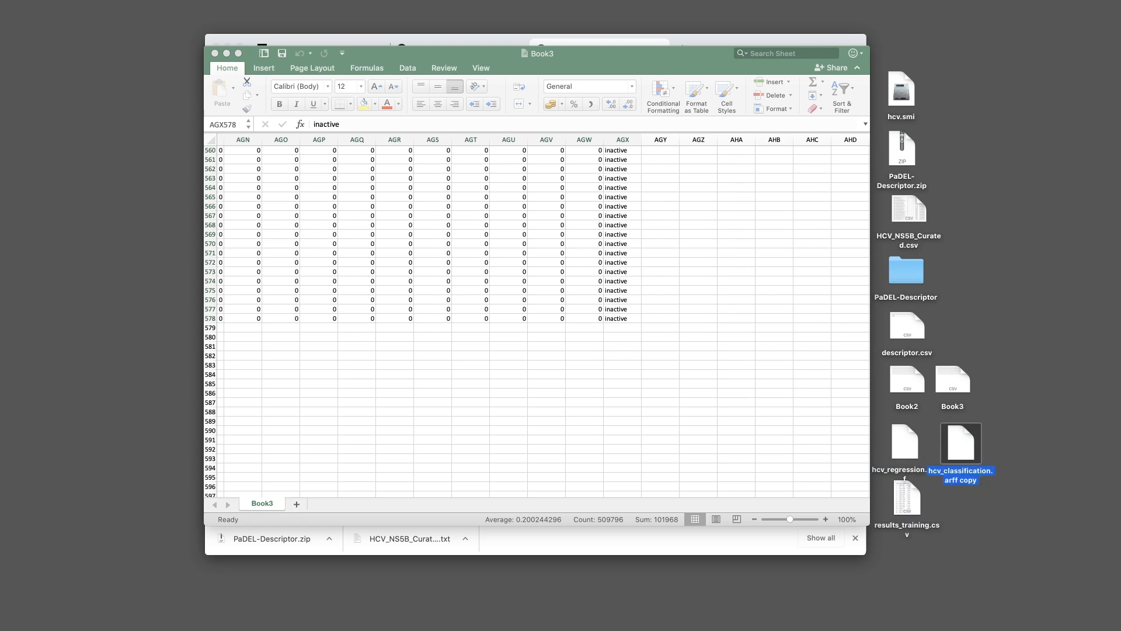
pyautogui.press('super+Tab')
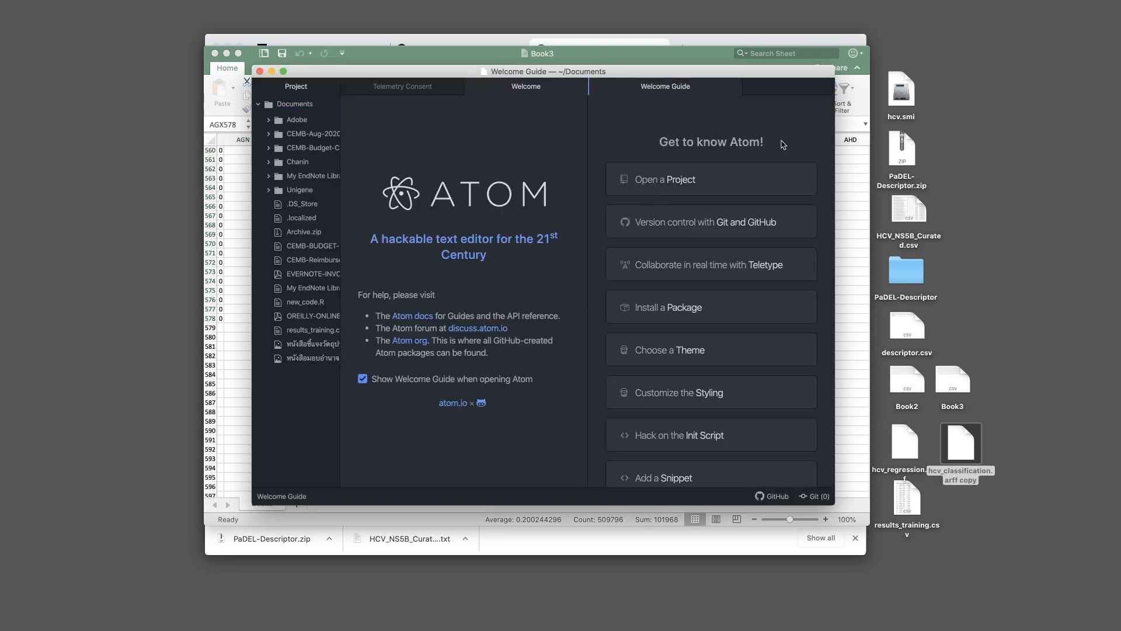
# Close Atom's Welcome and Telemetry Consent tabs and hide the project file tree
pyautogui.click(488, 130)
pyautogui.press('super+w')
pyautogui.press('super+w')
pyautogui.click(318, 382)
pyautogui.press('super+w')
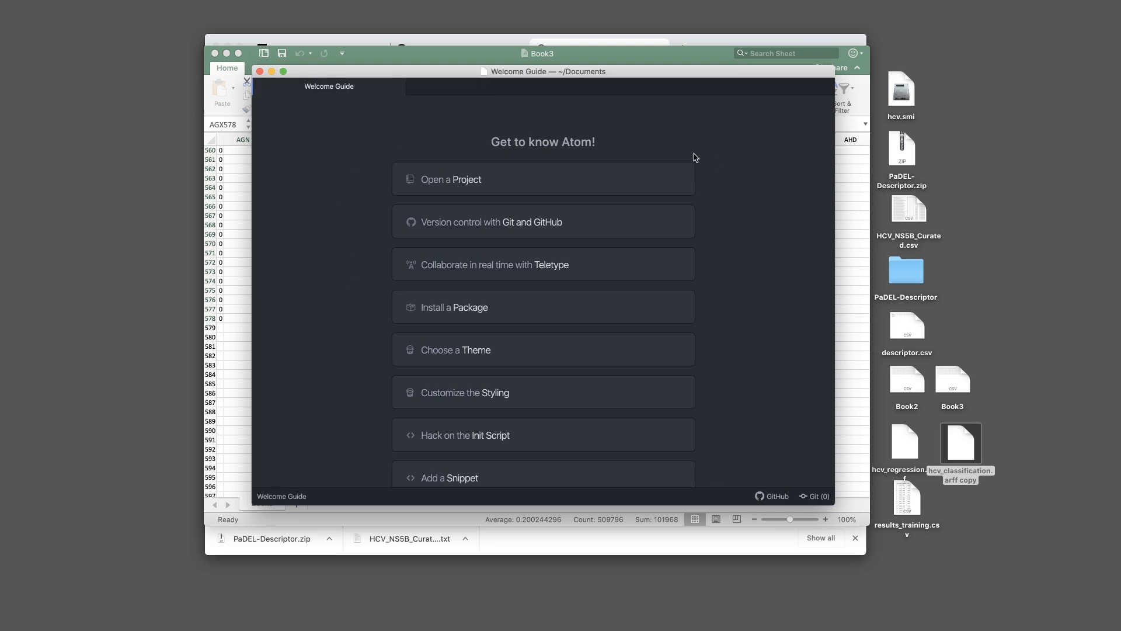
# Rename the copy to hcv_classification.arff and open it in Atom
pyautogui.moveTo(976, 459); pyautogui.dragTo(981, 488)
pyautogui.rightClick(980, 488)
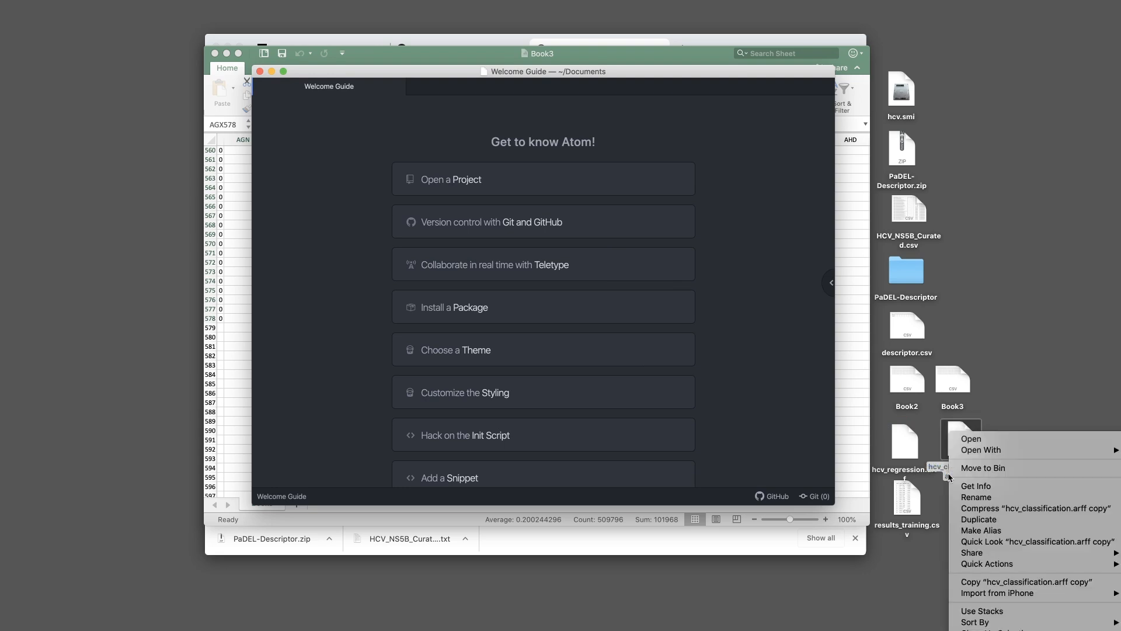
pyautogui.click(981, 495)
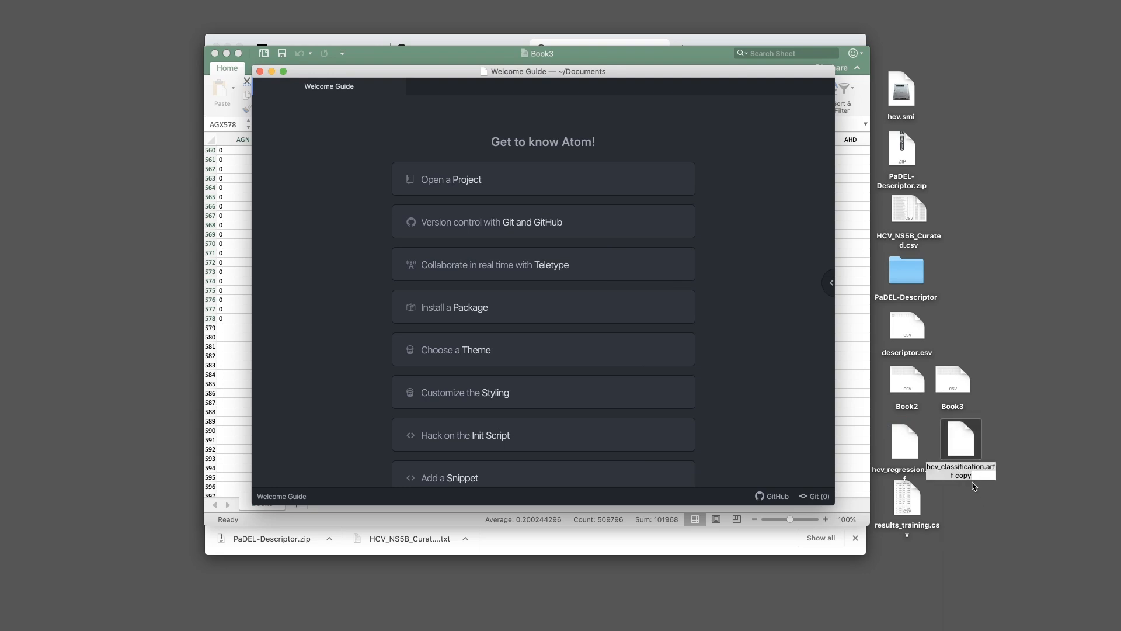
pyautogui.doubleClick(965, 476)
pyautogui.press('BackSpace')
pyautogui.press('BackSpace')
pyautogui.press('BackSpace')
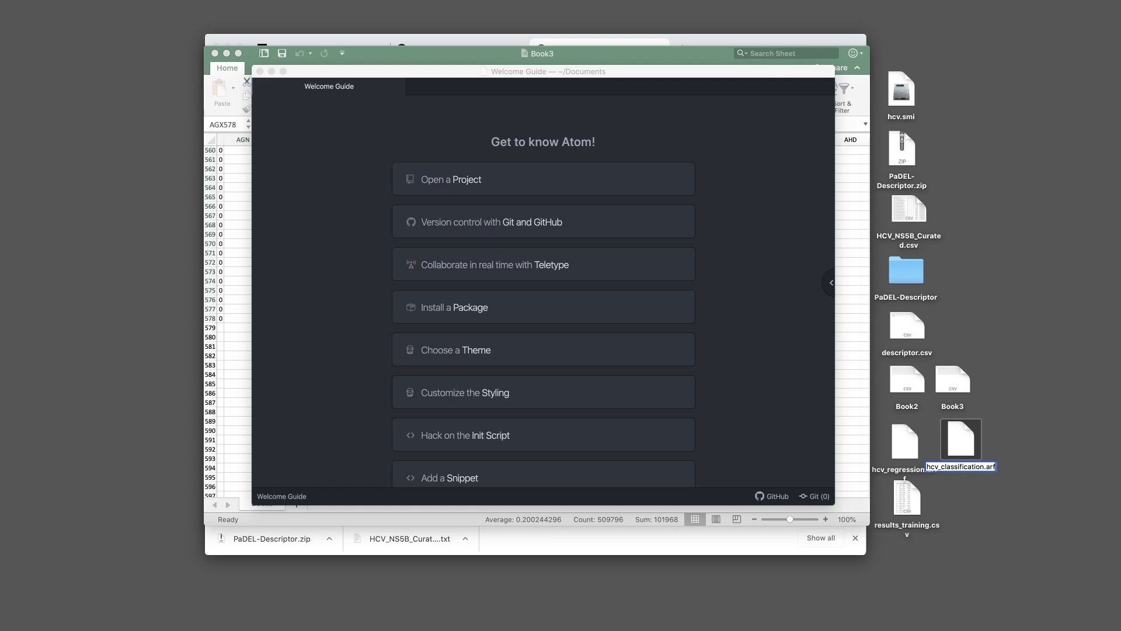
pyautogui.write('f')
pyautogui.press('Return')
pyautogui.moveTo(963, 444); pyautogui.dragTo(715, 364)
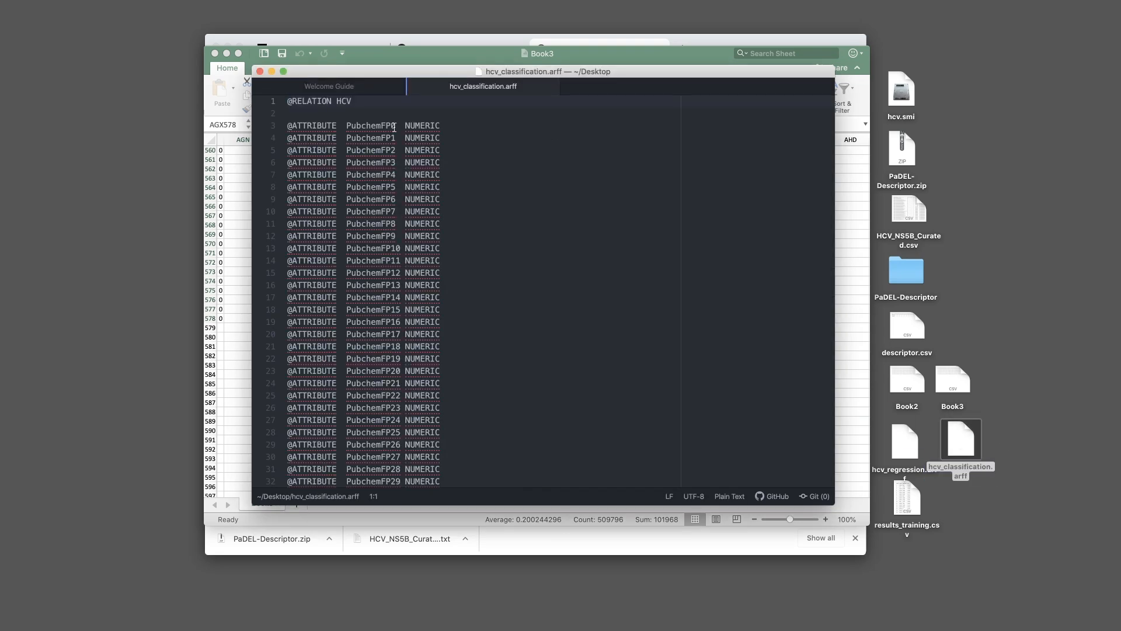
# Close the Welcome Guide tab and select the pIC50 attribute name near the header's end
pyautogui.click(384, 92)
pyautogui.click(397, 87)
pyautogui.scroll(-20, 412, 208)
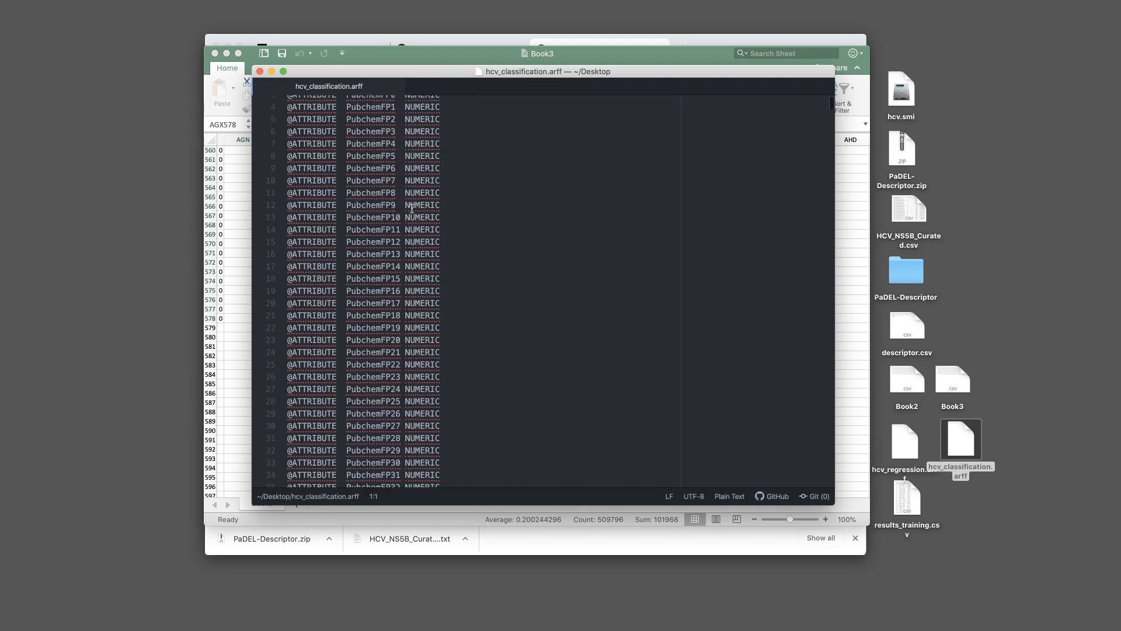
pyautogui.scroll(-20, 412, 209)
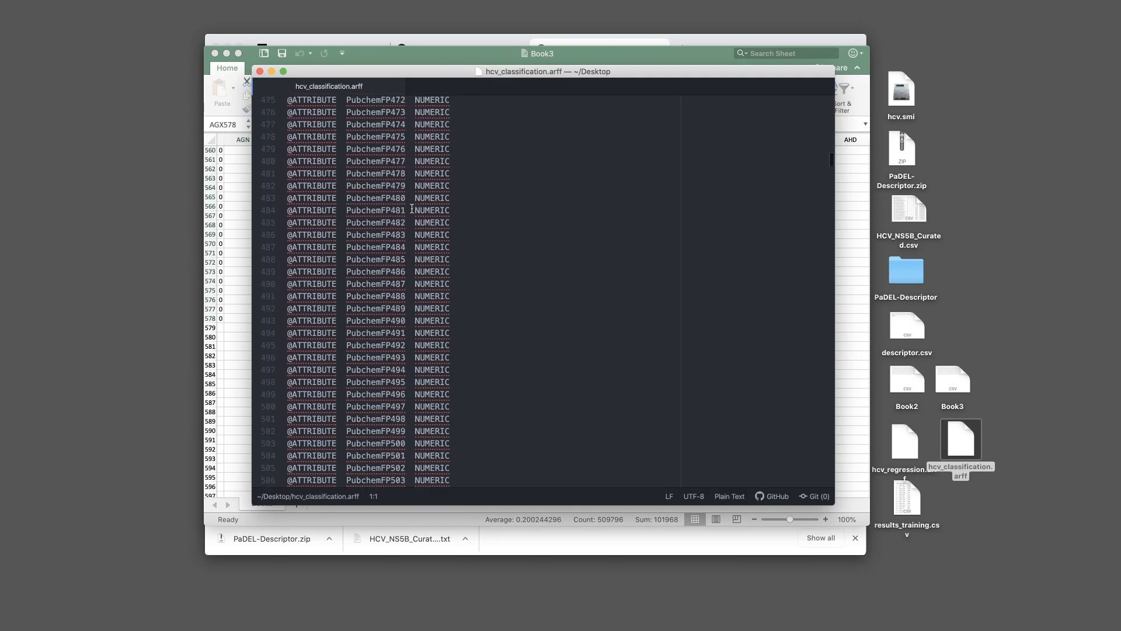
pyautogui.scroll(-20, 412, 208)
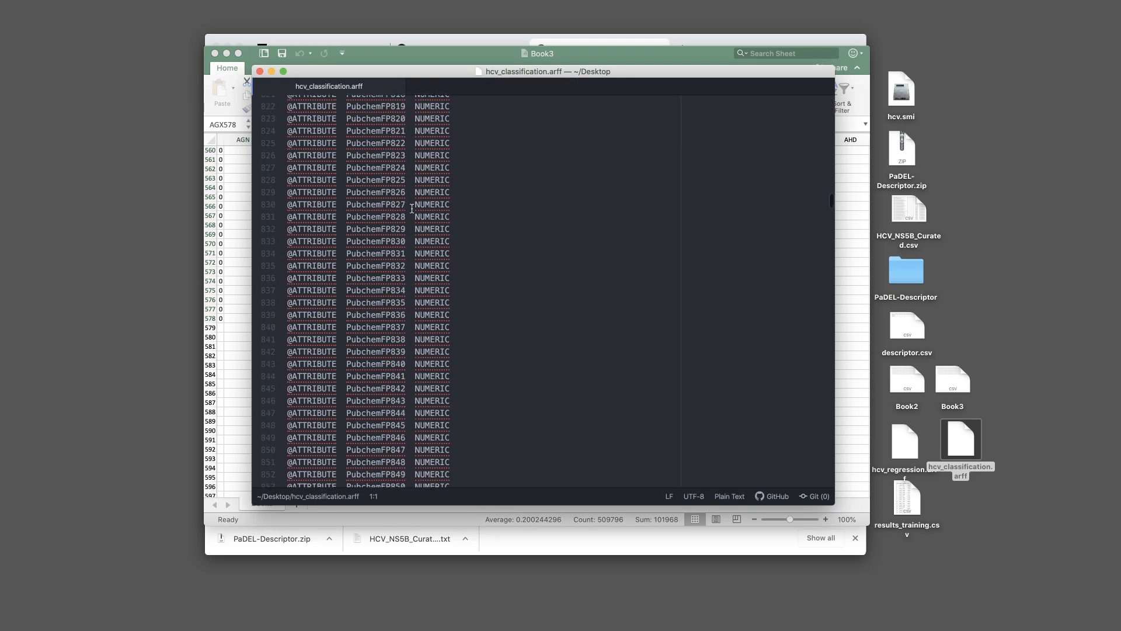
pyautogui.scroll(10, 426, 270)
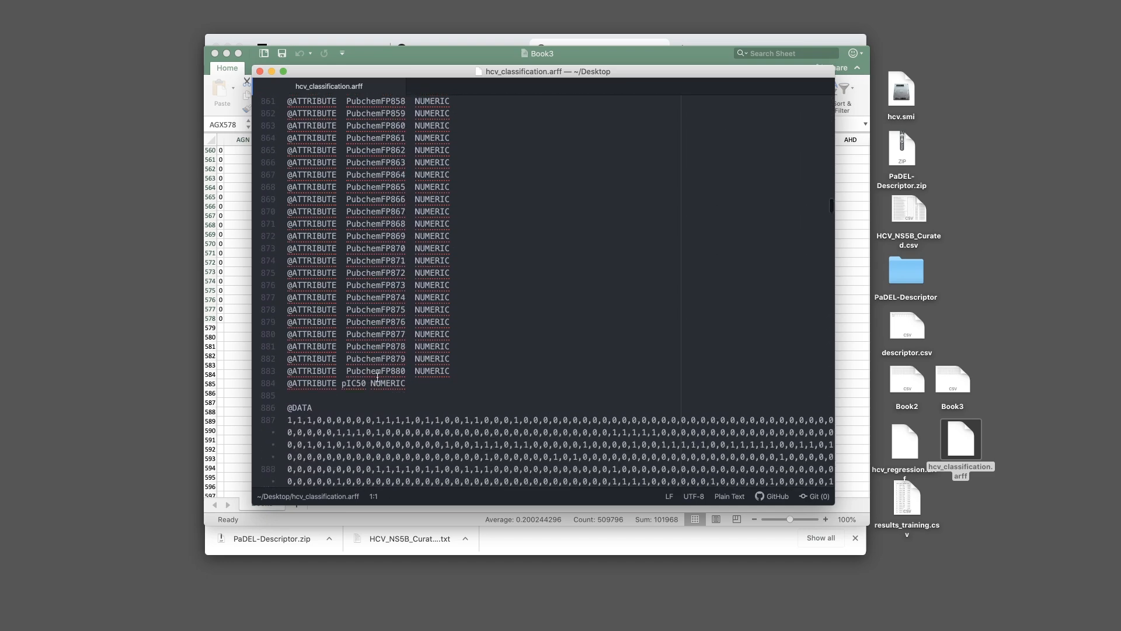
pyautogui.doubleClick(350, 384)
# Rename the pIC50 attribute to class and replace NUMERIC with {'active', 'inactive'}
pyautogui.write('class')
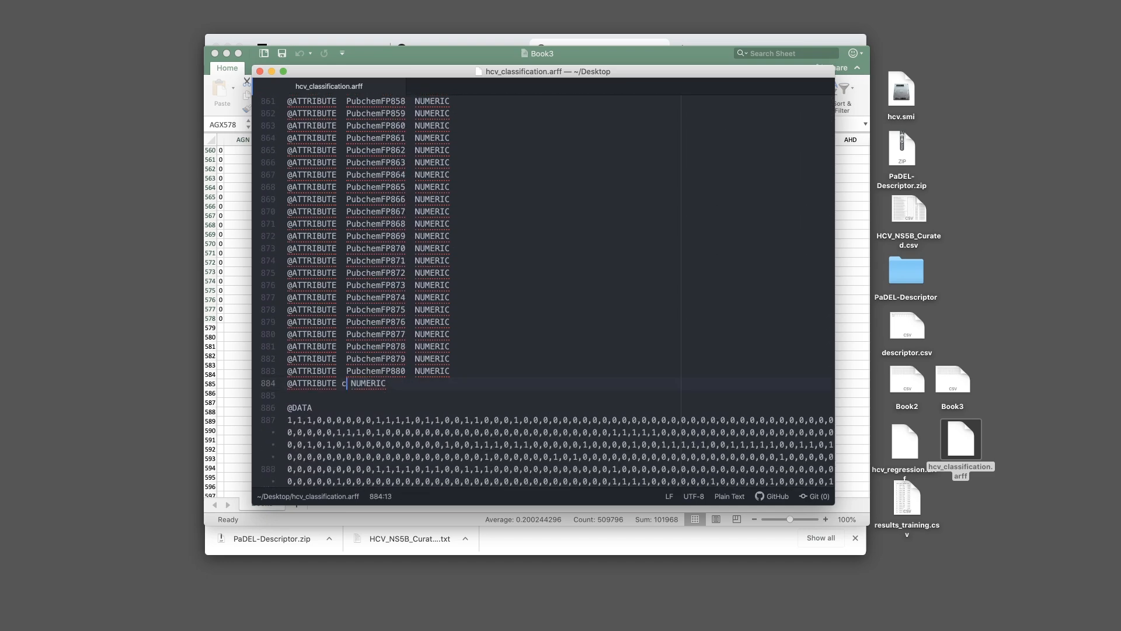
pyautogui.click(385, 384)
pyautogui.scroll(1, 385, 388)
pyautogui.doubleClick(385, 386)
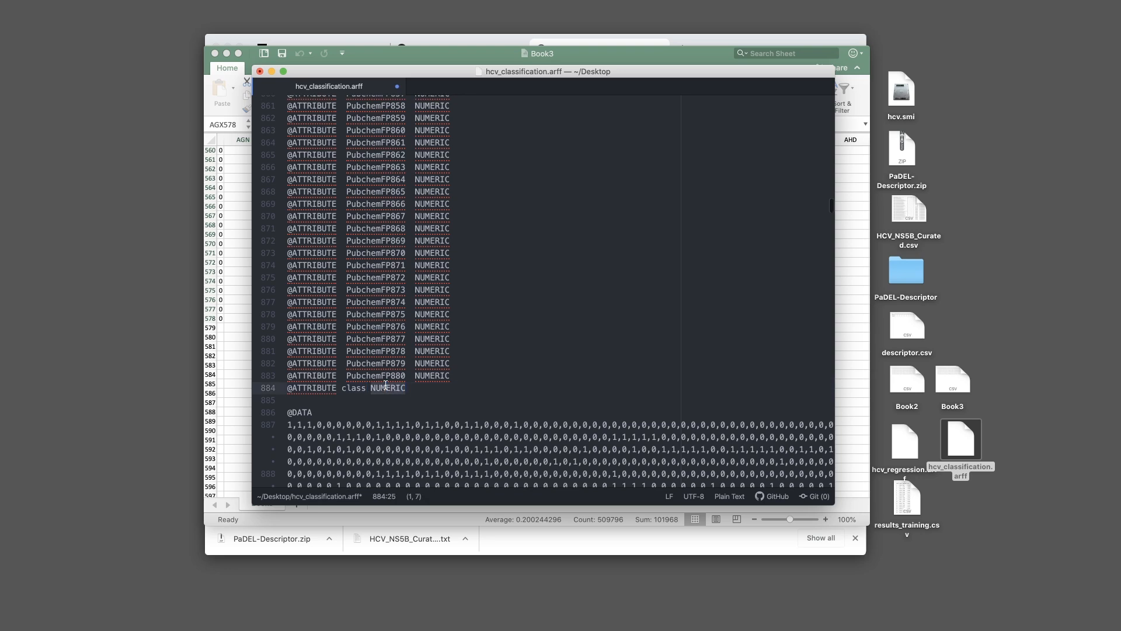
pyautogui.write('{}')
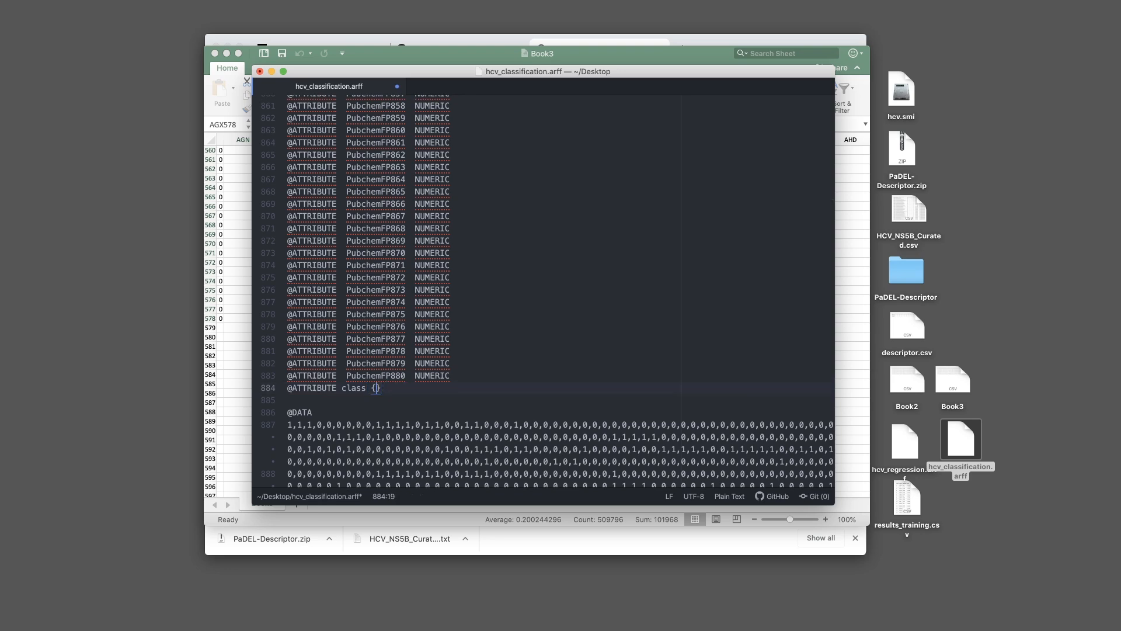
pyautogui.write("'")
pyautogui.write("active', 'ina")
pyautogui.click(400, 399)
pyautogui.scroll(-20, 790, 344)
# Select and delete the trailing data lines down to the end of the file
pyautogui.moveTo(831, 227); pyautogui.dragTo(828, 373)
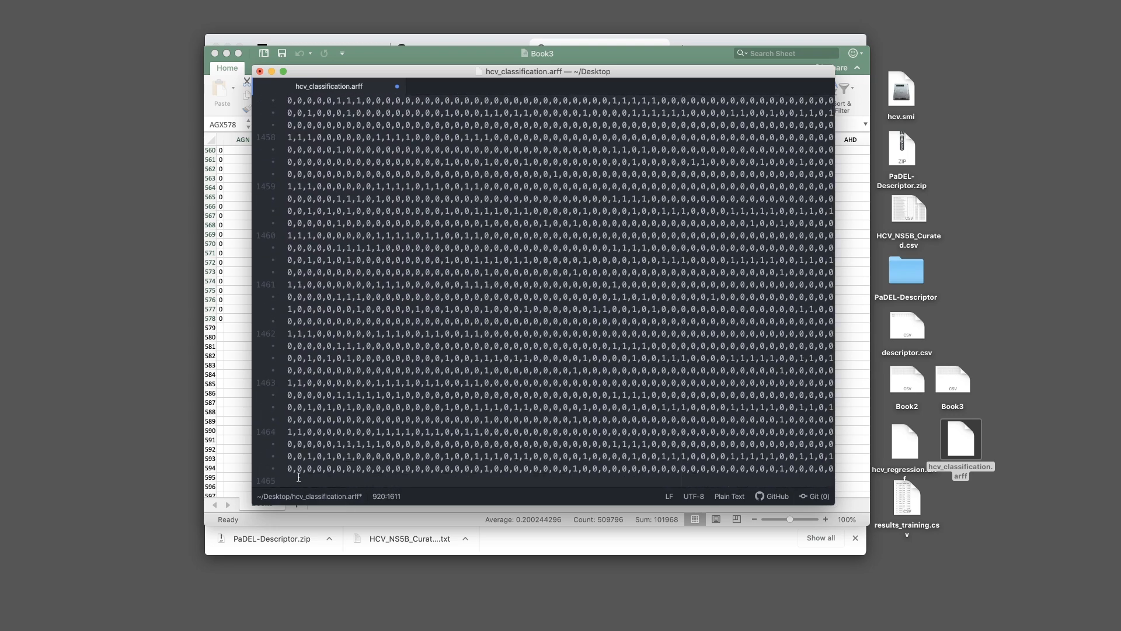
pyautogui.press('super+shift+Down')
pyautogui.press('BackSpace')
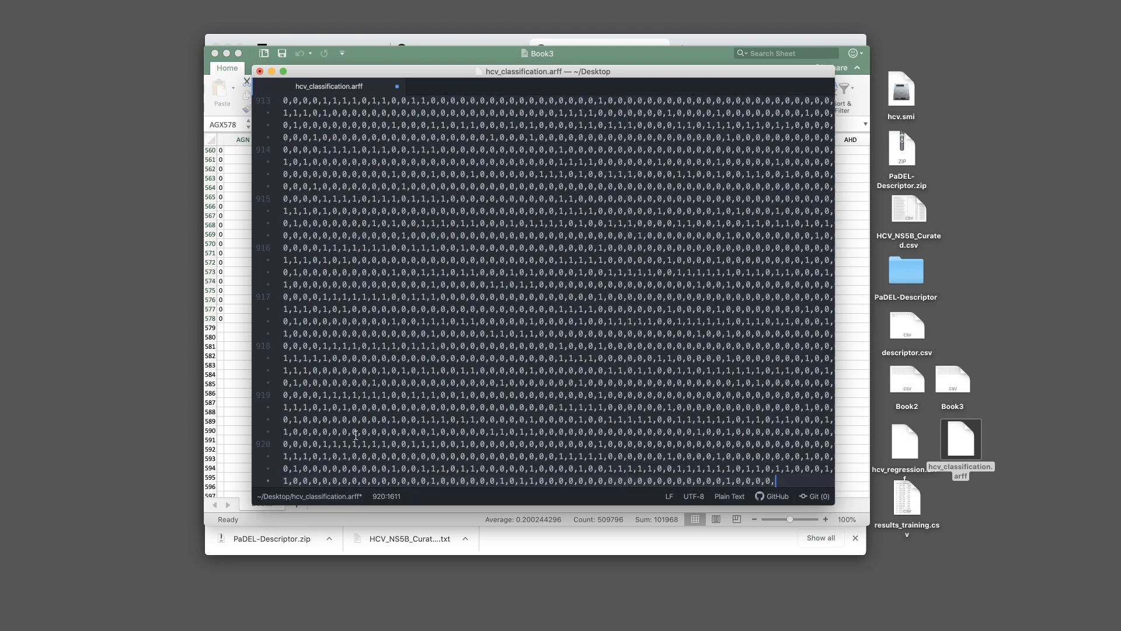
pyautogui.scroll(20, 356, 435)
pyautogui.scroll(-3, 307, 415)
pyautogui.scroll(-5, 307, 415)
pyautogui.click(282, 232)
pyautogui.scroll(-20, 817, 333)
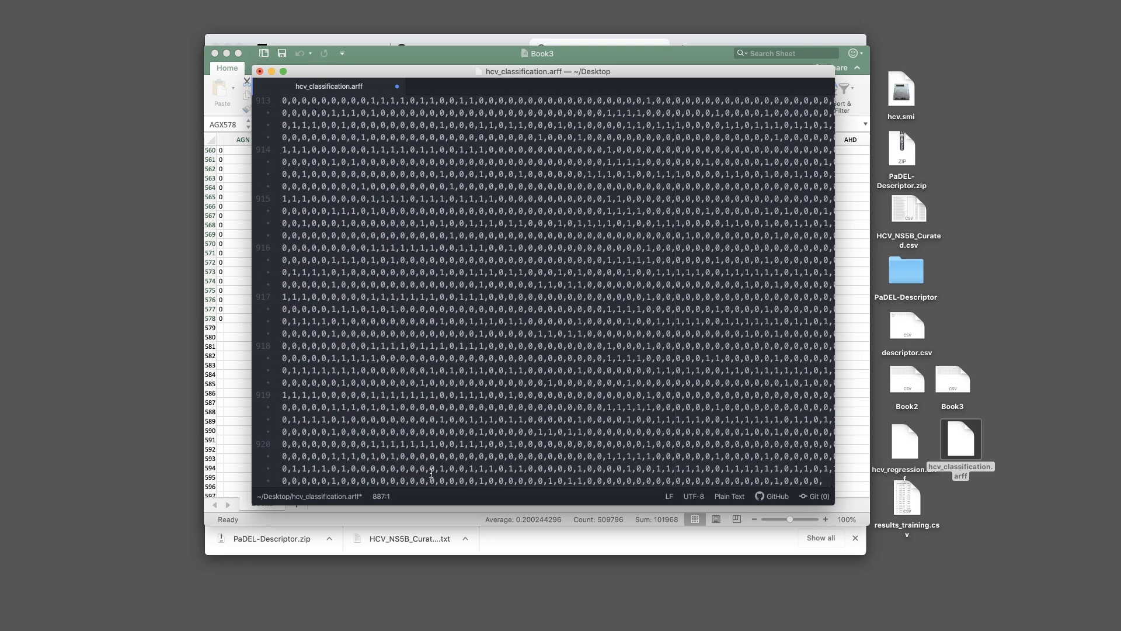
pyautogui.keyDown('shift'); pyautogui.click(440, 481); pyautogui.keyUp('shift')
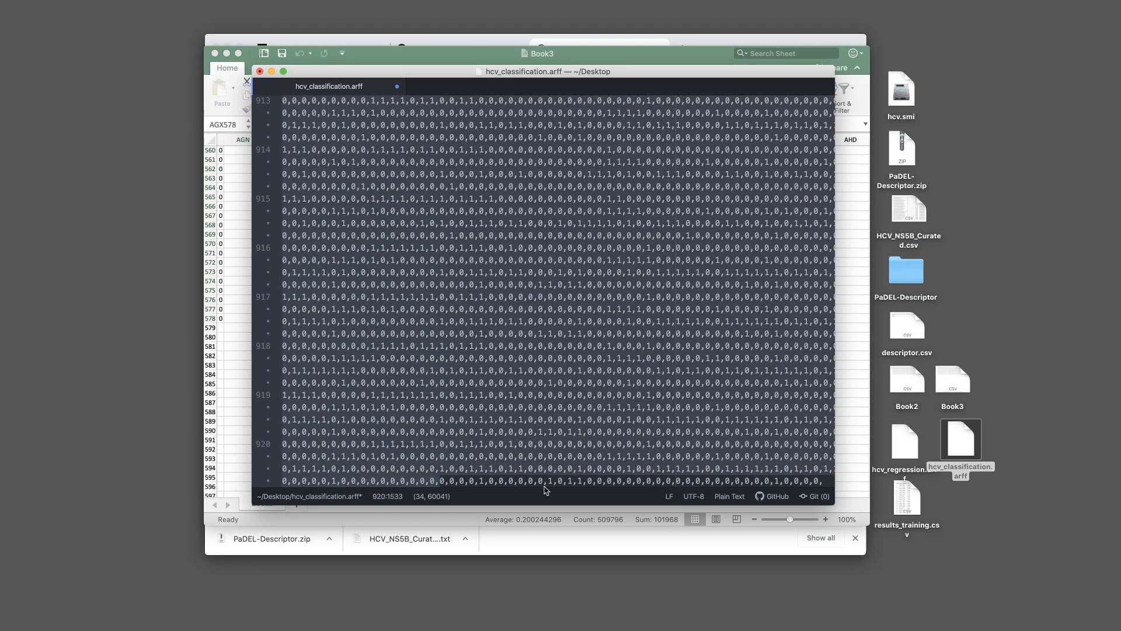
pyautogui.press('BackSpace')
pyautogui.keyDown('shift'); pyautogui.click(717, 484); pyautogui.keyUp('shift')
pyautogui.press('BackSpace')
pyautogui.press('Return')
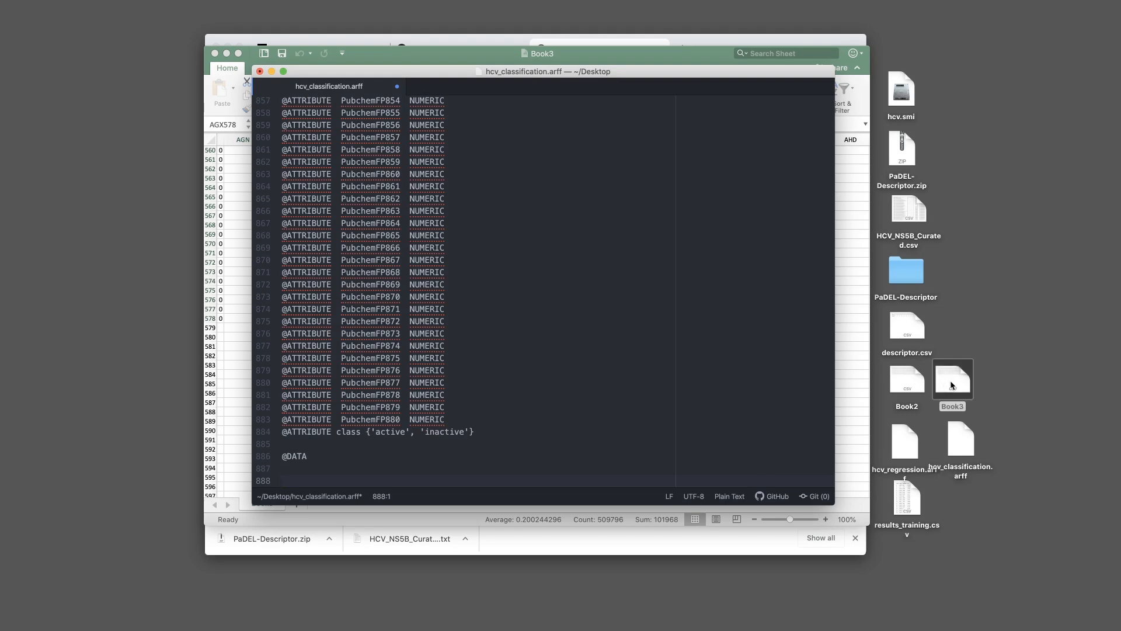
pyautogui.moveTo(952, 385); pyautogui.dragTo(710, 393)
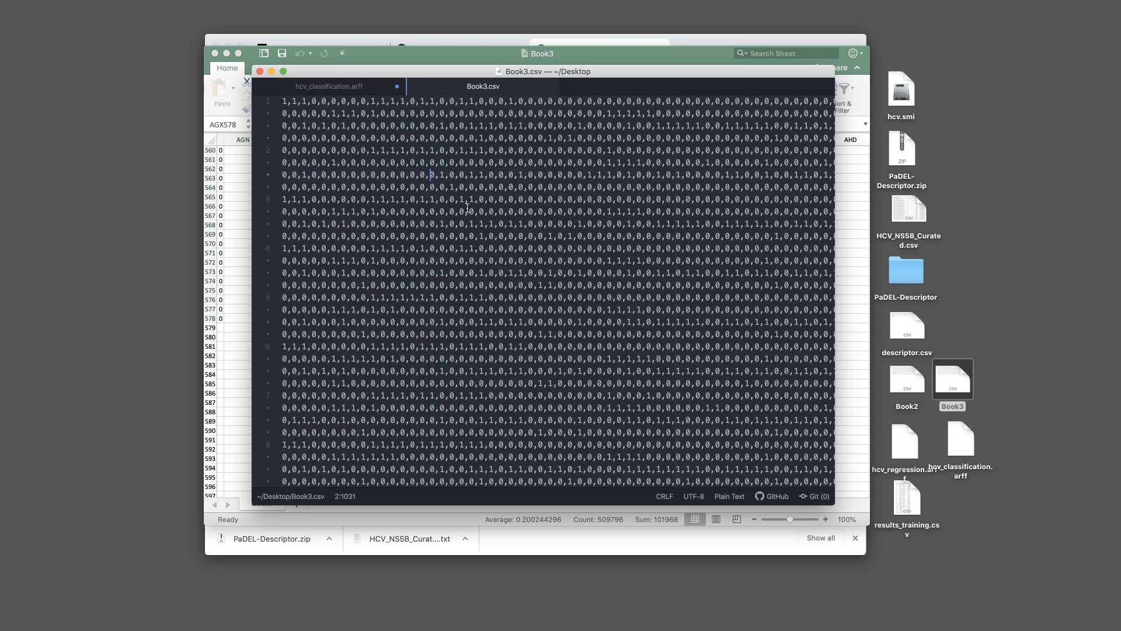
pyautogui.press('super+a')
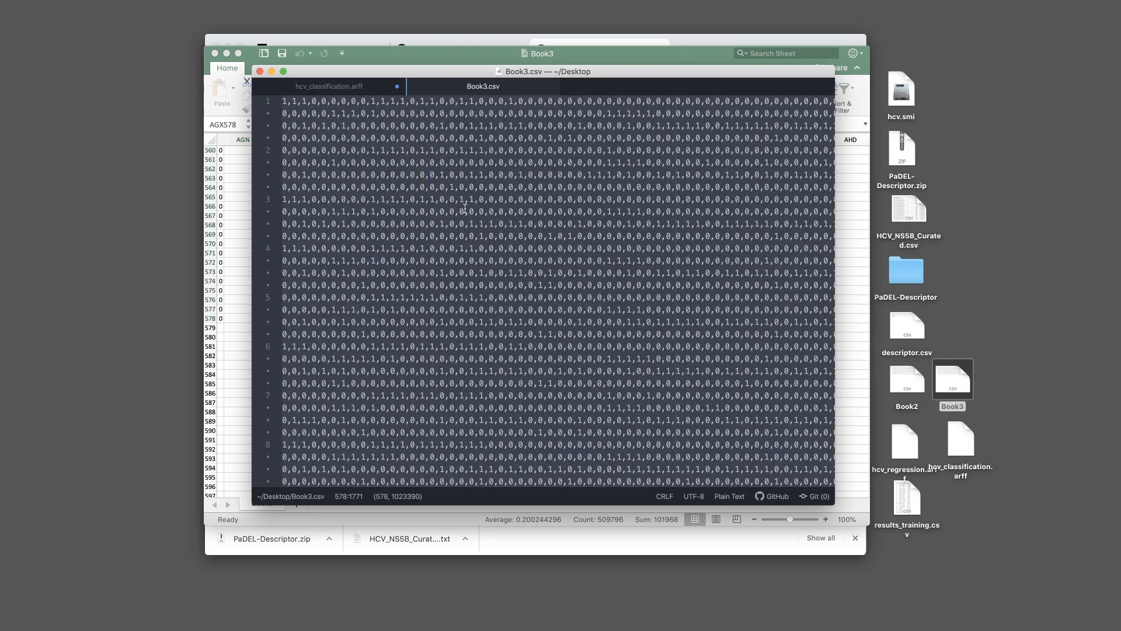
pyautogui.hscroll(1, 484, 209)
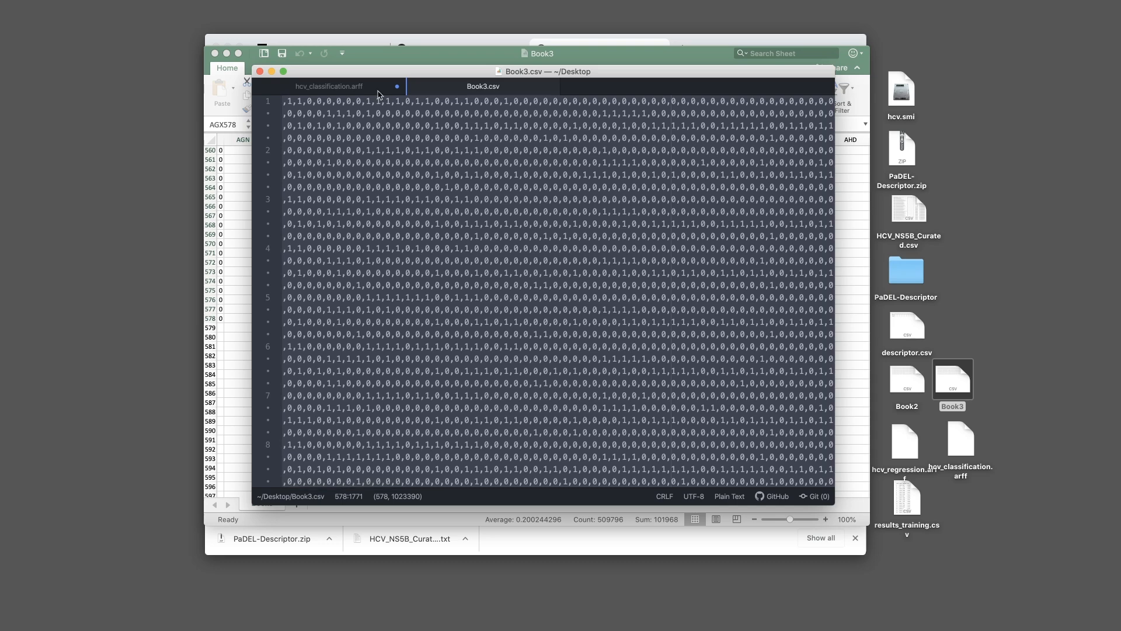
pyautogui.click(357, 87)
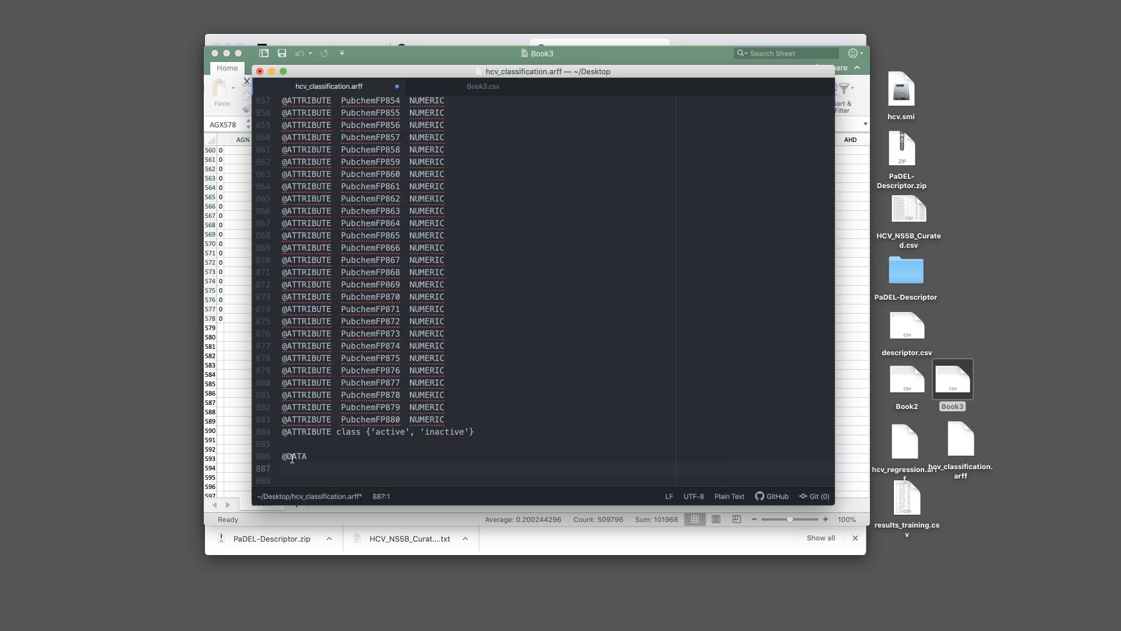
pyautogui.press('super+v')
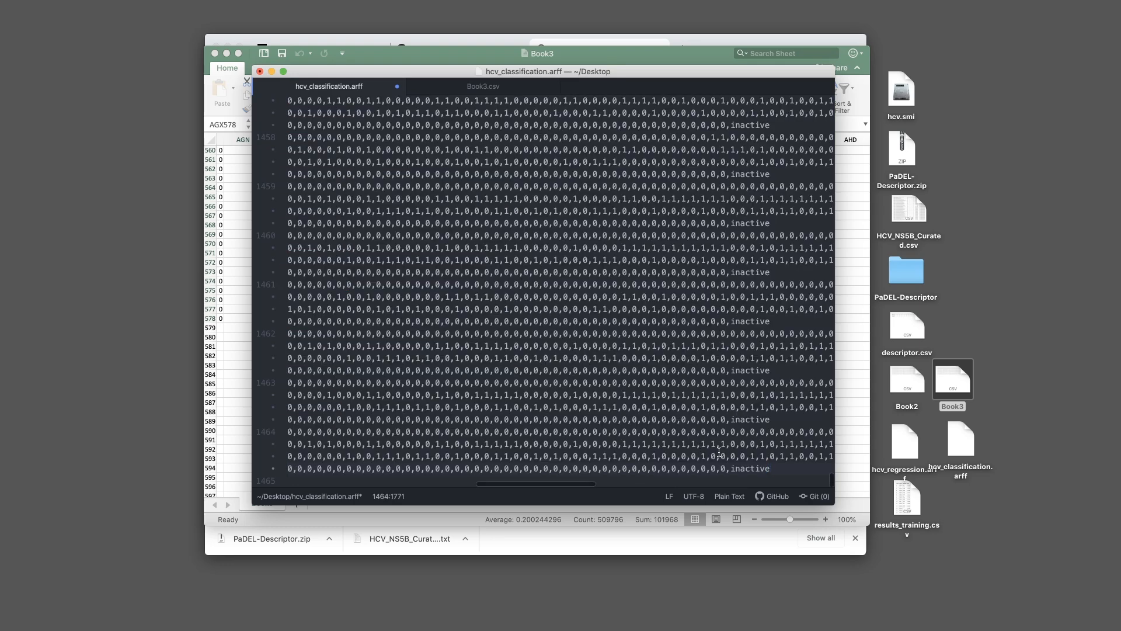
pyautogui.press('super+s')
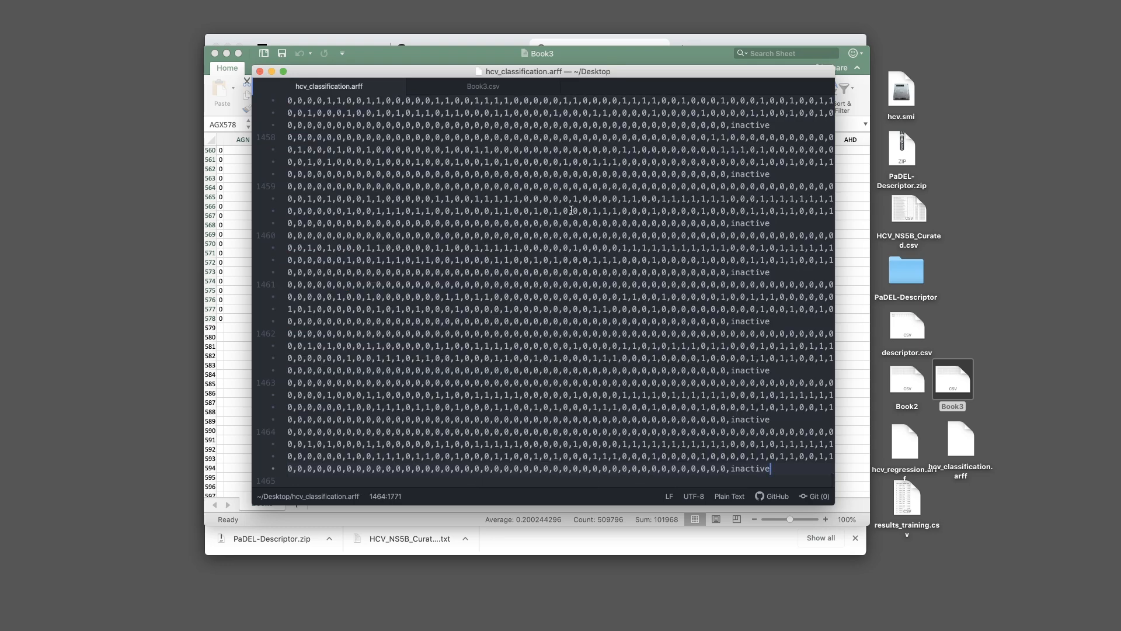
pyautogui.press('super+q')
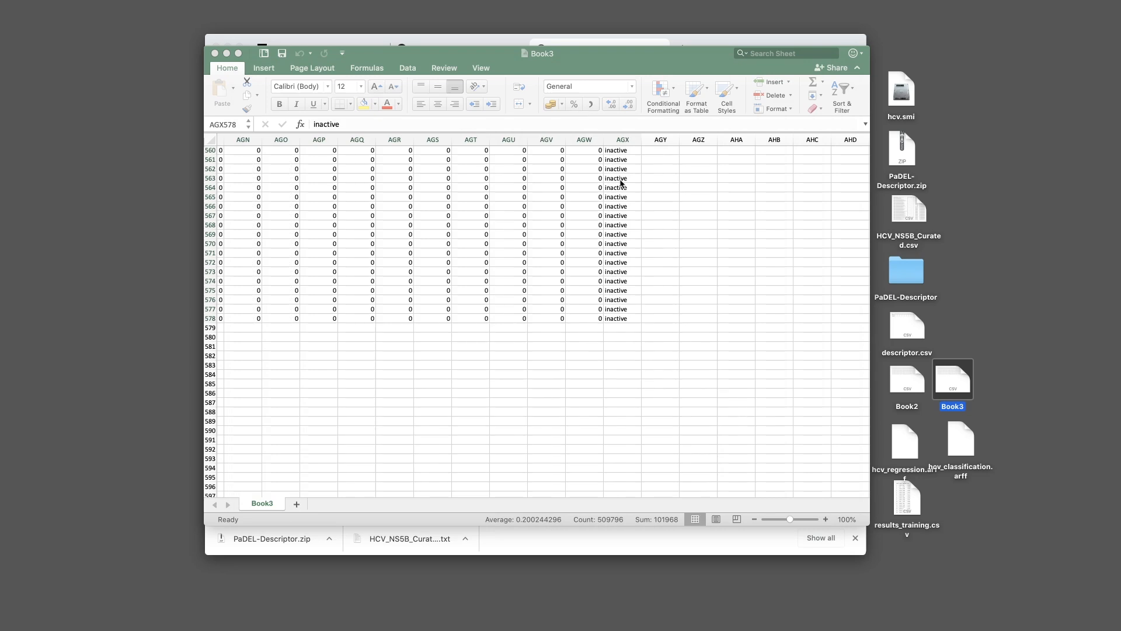
pyautogui.click(698, 280)
# Close the Book3 workbook in Excel and hide the browser to reveal Weka Explorer
pyautogui.press('super+q')
pyautogui.click(661, 295)
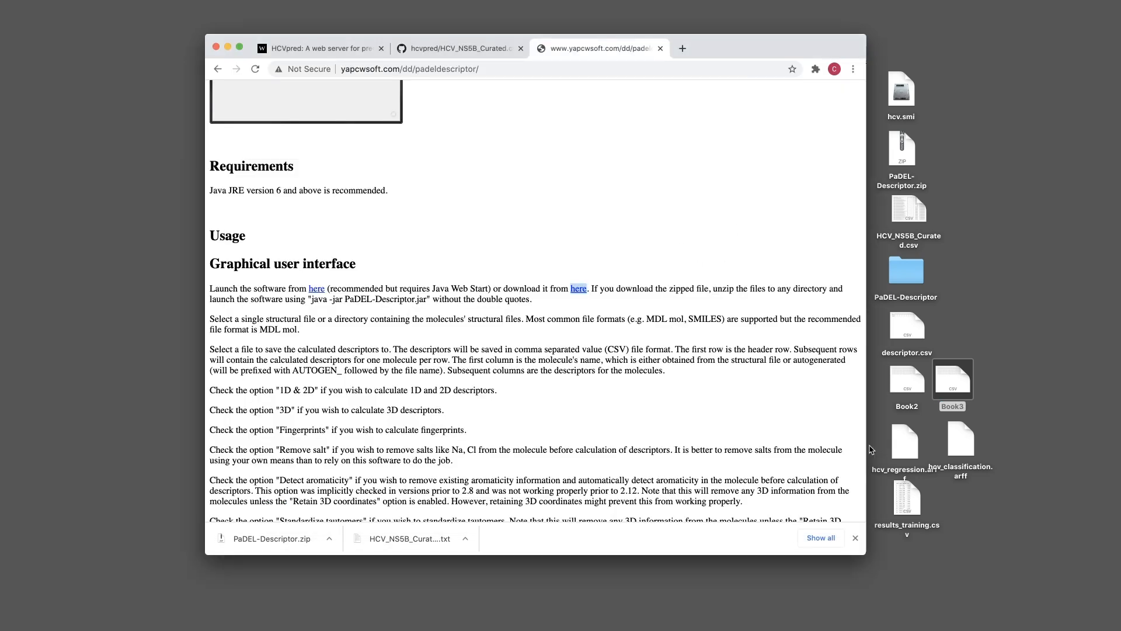
pyautogui.press('super+q')
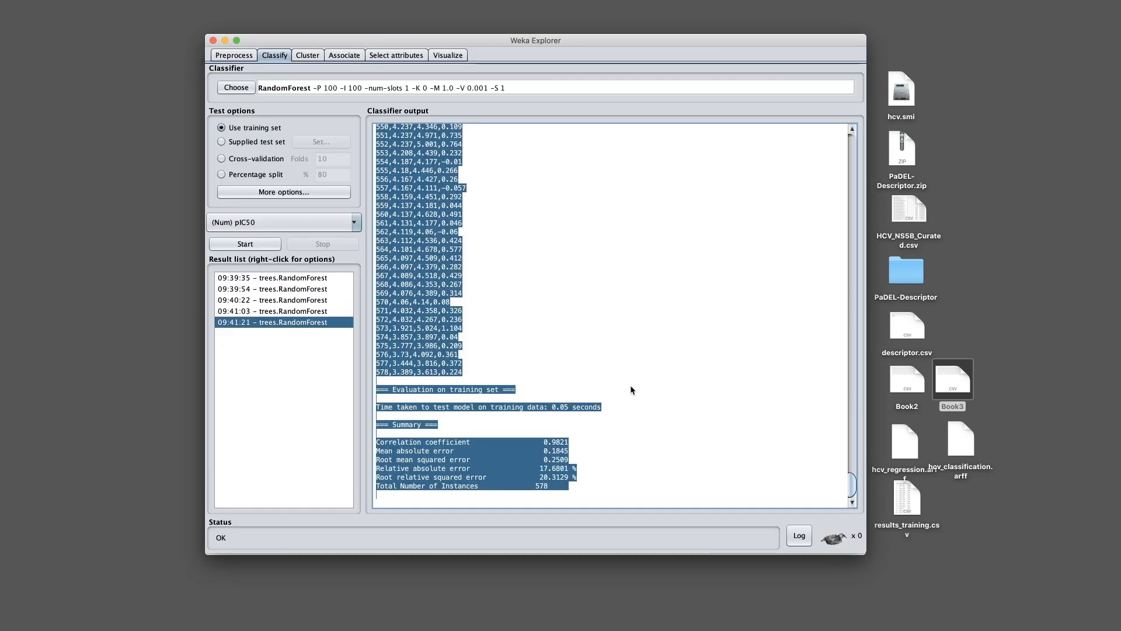
# Load hcv_classification.arff from the Desktop into Weka's Preprocess view
pyautogui.click(228, 56)
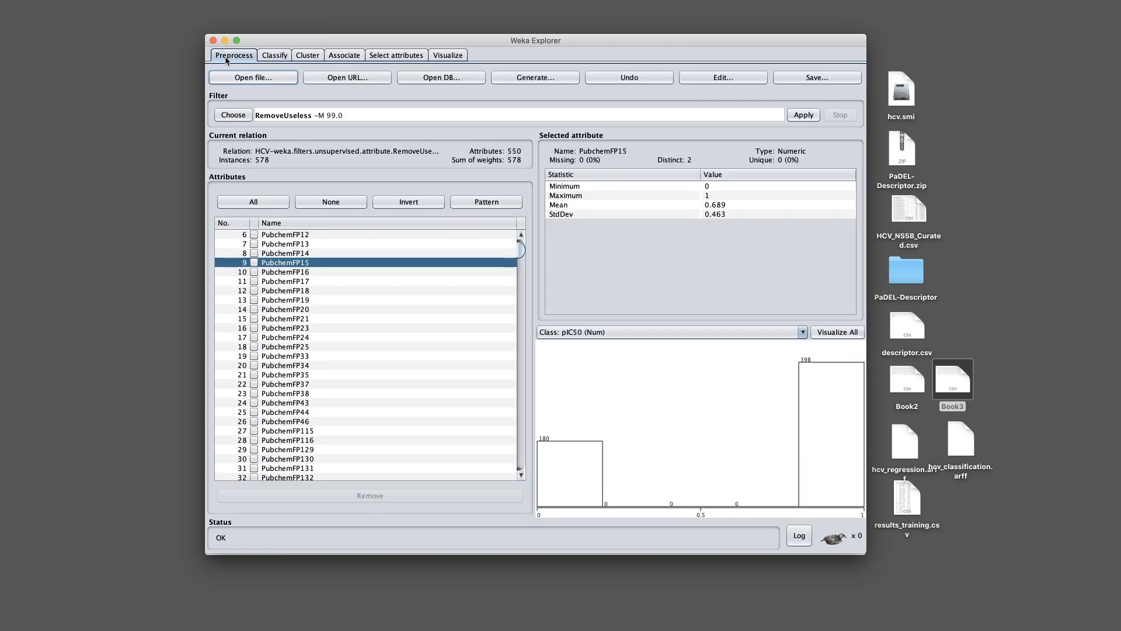
pyautogui.click(256, 80)
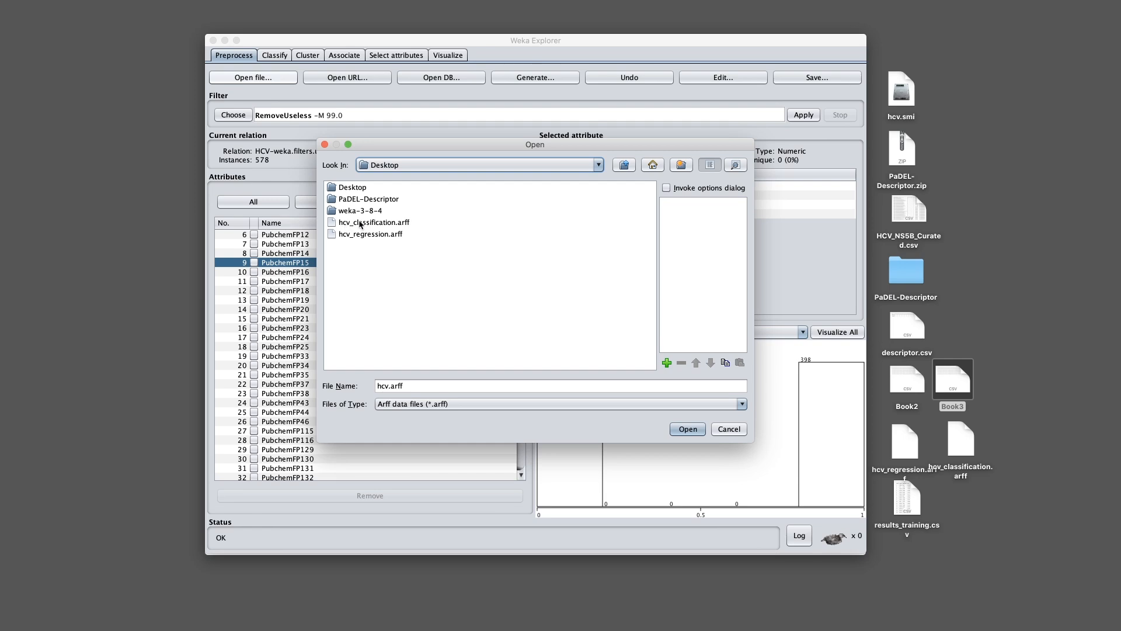
pyautogui.click(384, 225)
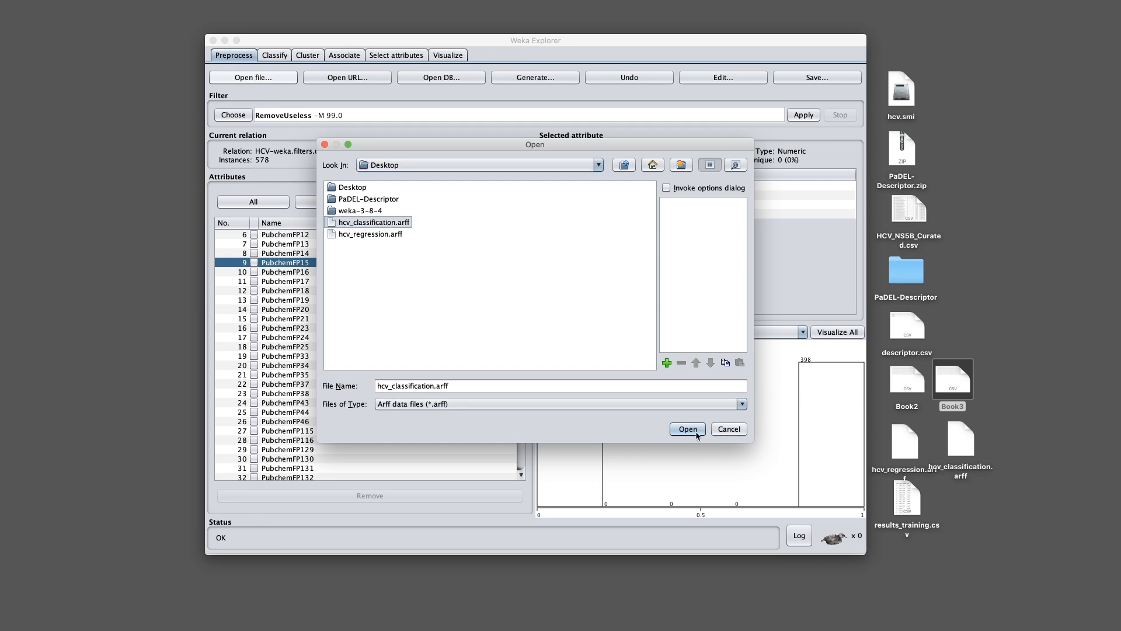
pyautogui.click(694, 430)
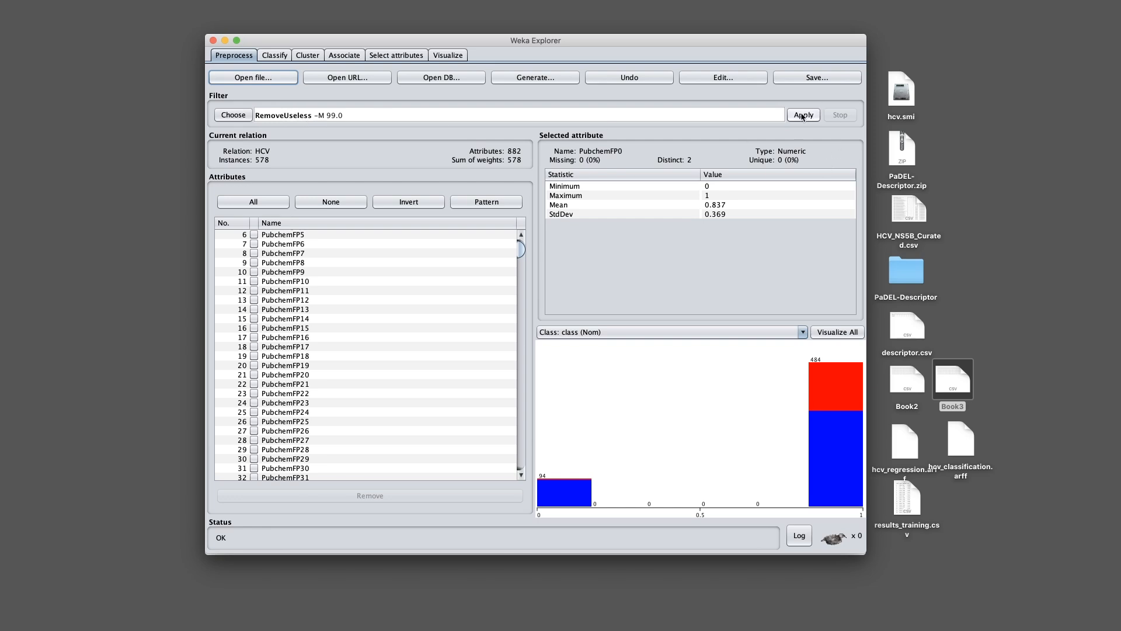
# Apply the unsupervised RemoveUseless attribute filter (-M 99.0), leaving 550 attributes across 578 instances
pyautogui.click(227, 116)
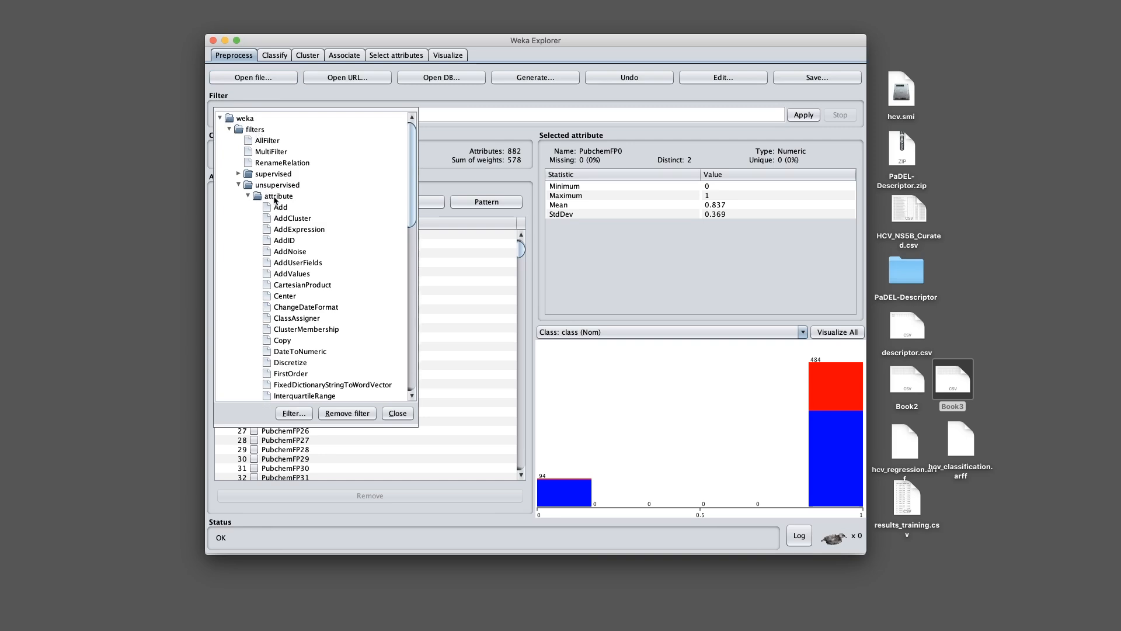
pyautogui.scroll(-10, 286, 246)
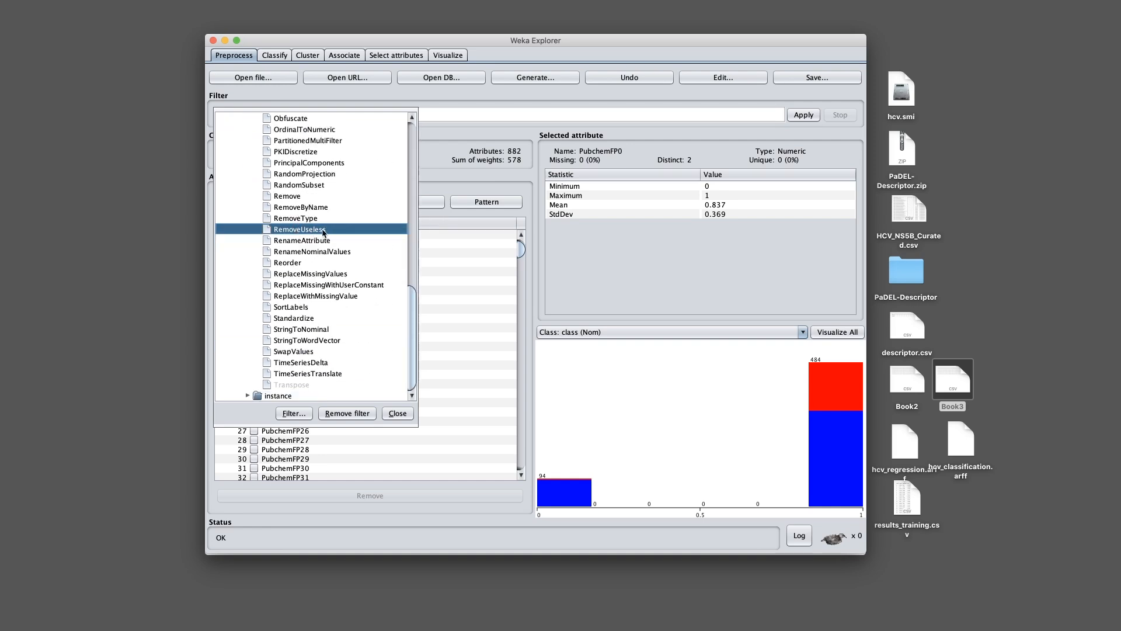
pyautogui.click(324, 229)
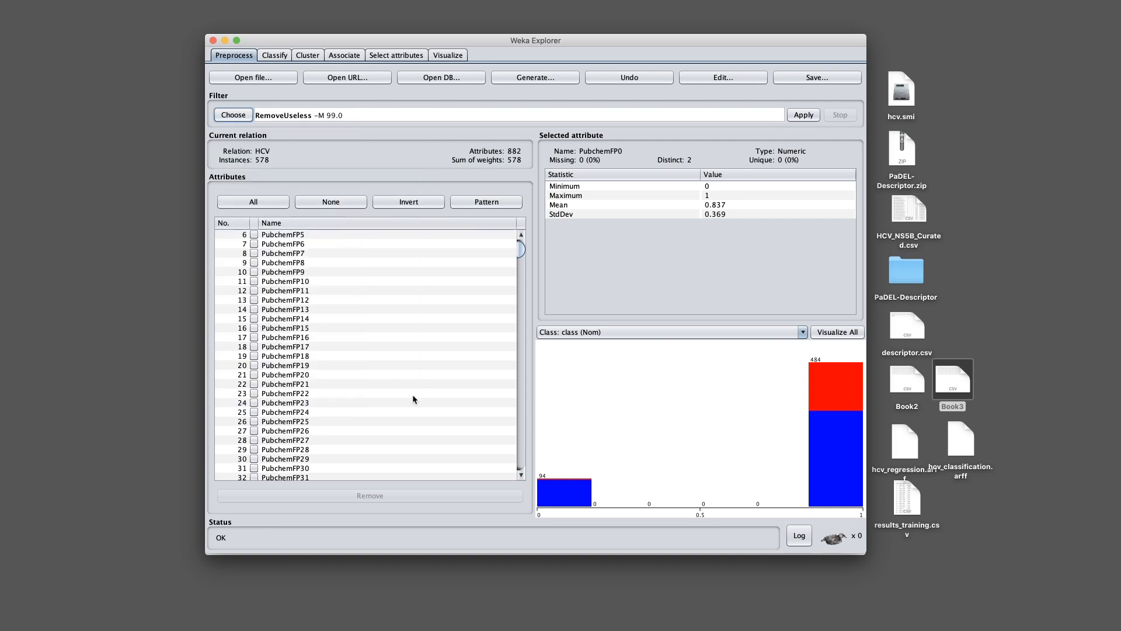
pyautogui.click(804, 115)
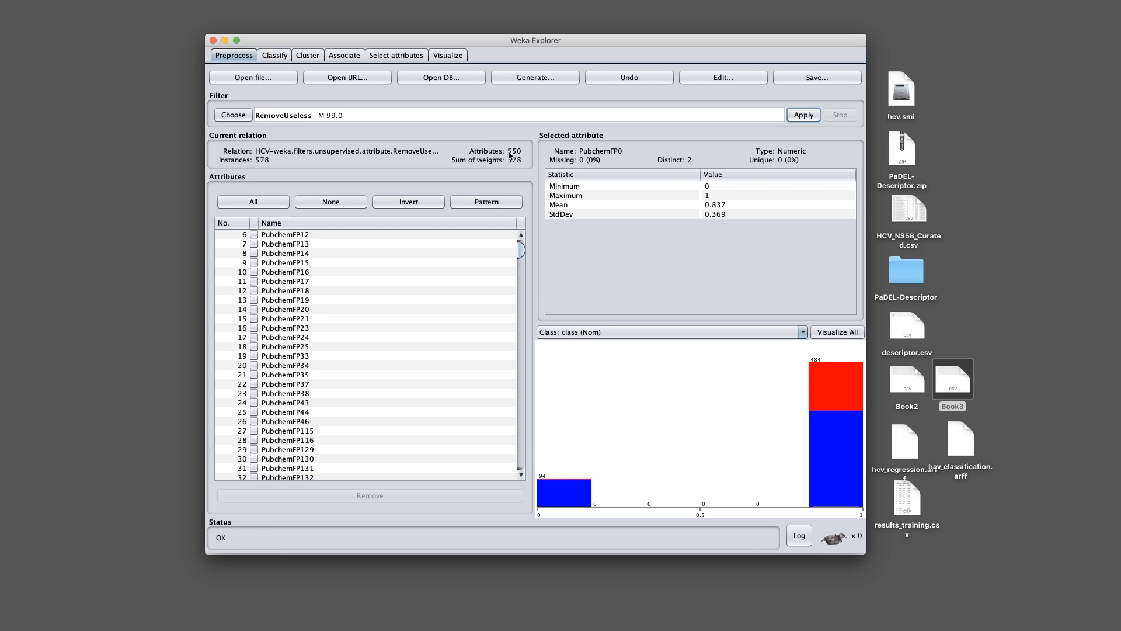
# Run RandomForest on the (Nom) class using the training set (99.827% correct), then choose 10-fold cross-validation
pyautogui.click(274, 56)
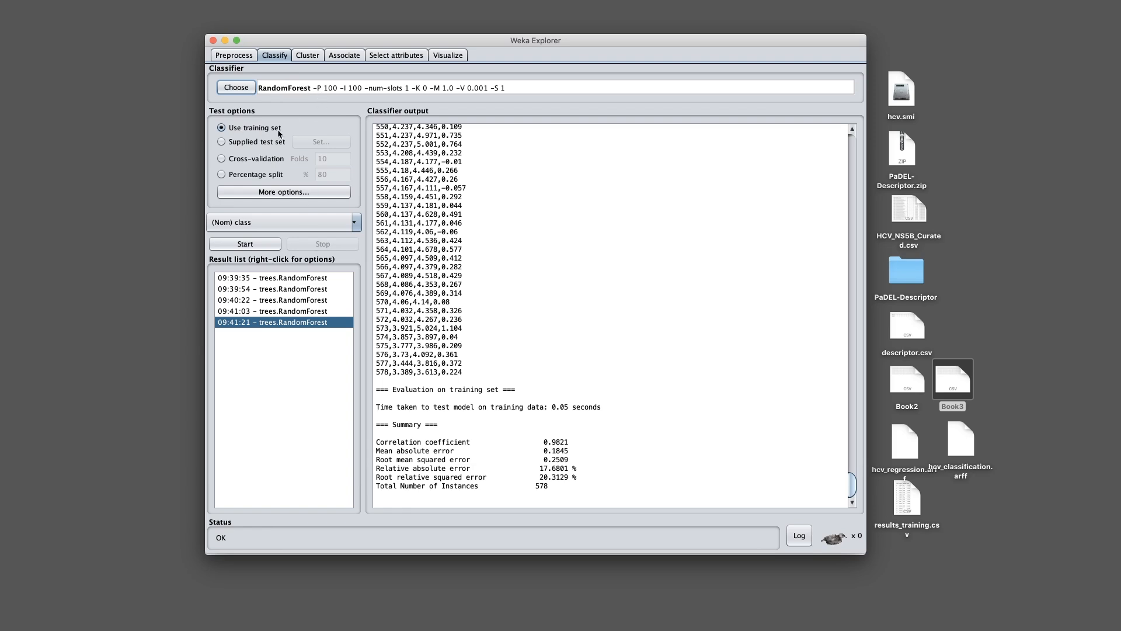
pyautogui.click(244, 244)
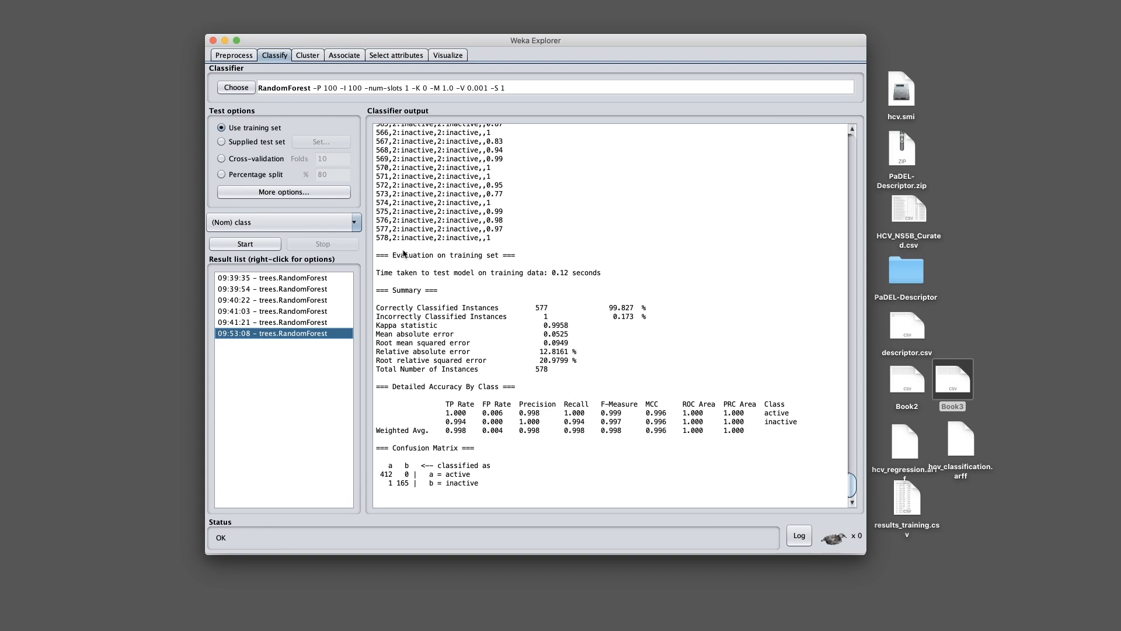
pyautogui.click(240, 161)
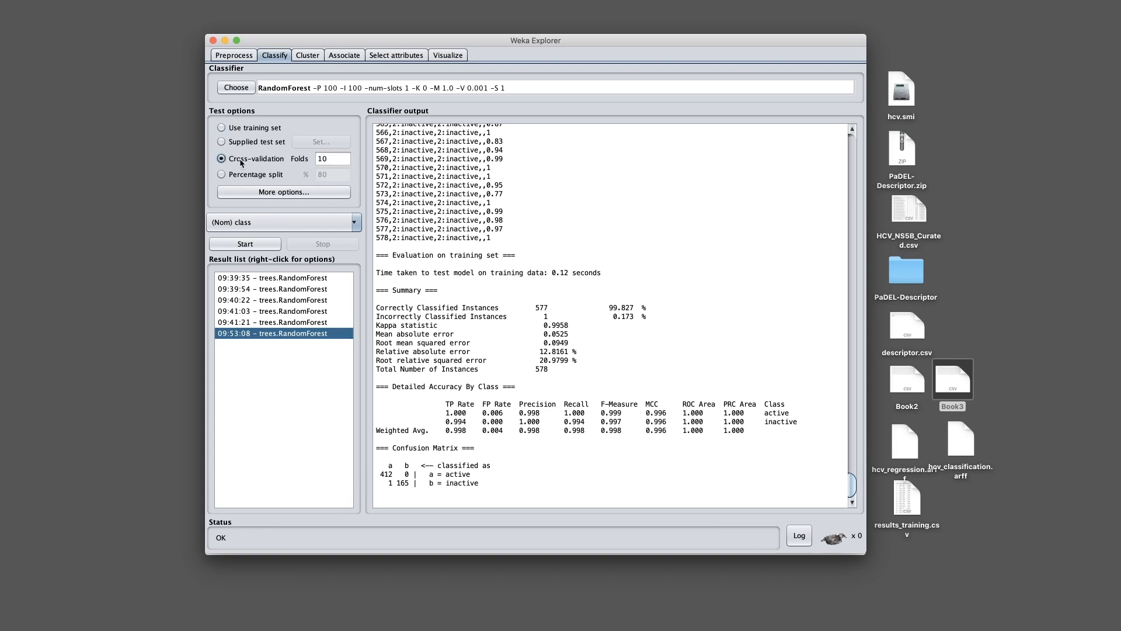
# Run RandomForest with 10-fold cross-validation (90.4844%), then reopen the 09:53:08 training-set result for comparison
pyautogui.click(244, 244)
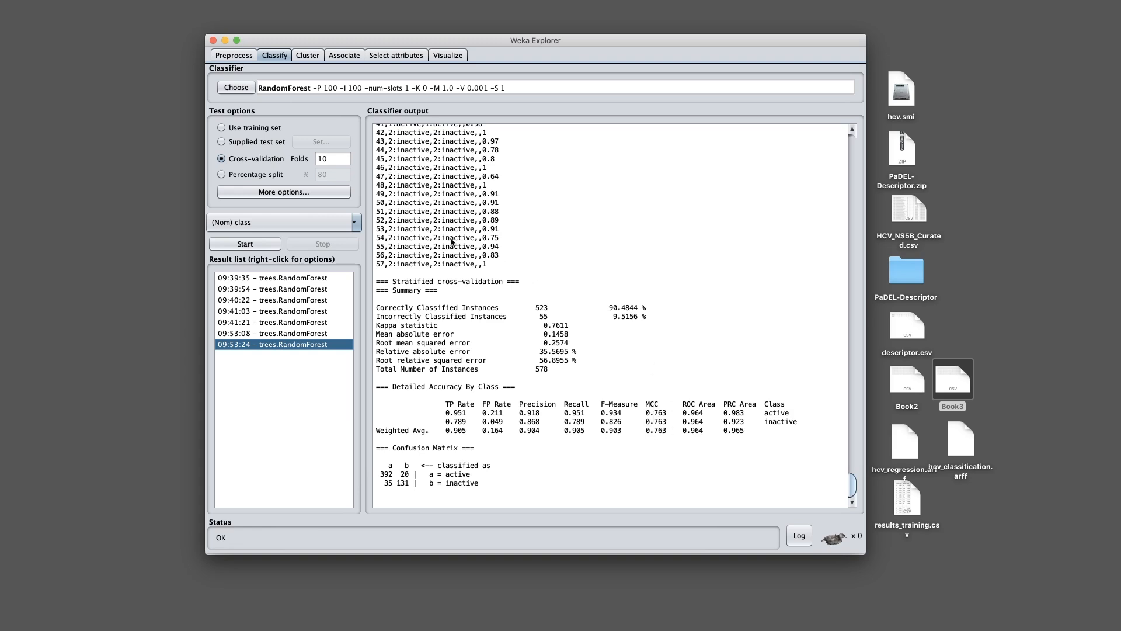
pyautogui.scroll(10, 408, 225)
pyautogui.scroll(2, 407, 225)
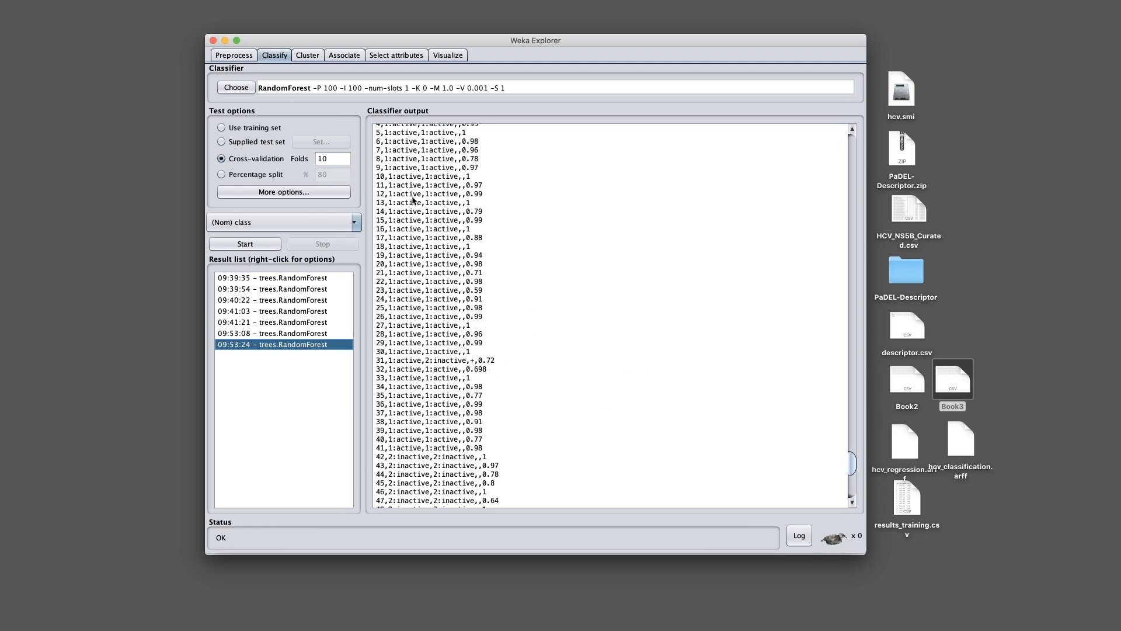
pyautogui.scroll(14, 414, 216)
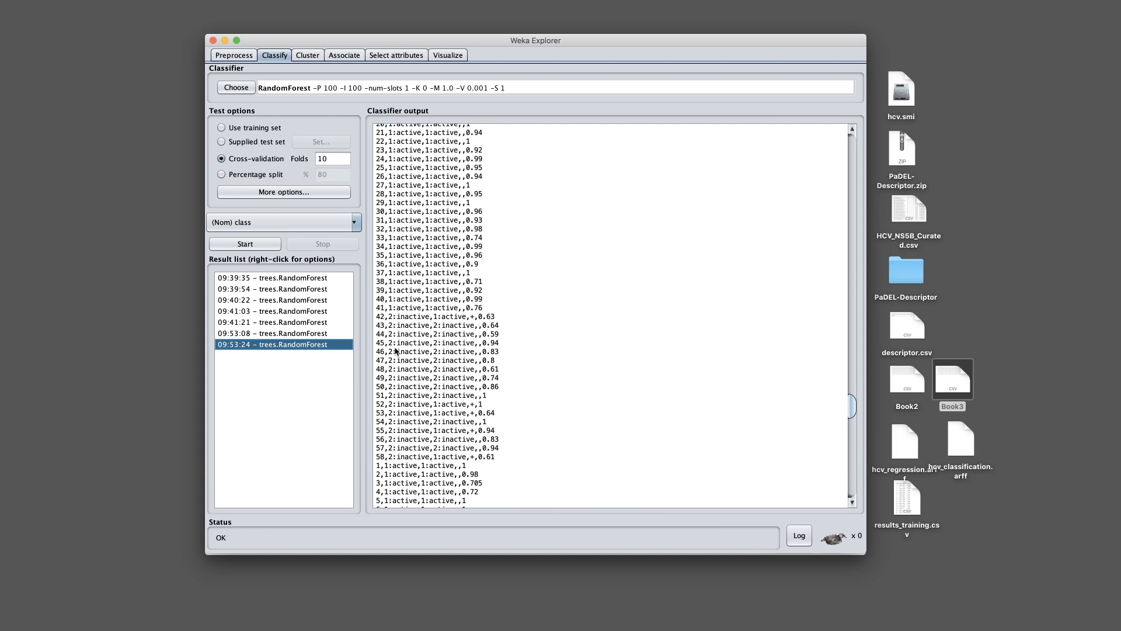
pyautogui.scroll(2, 406, 257)
pyautogui.click(295, 337)
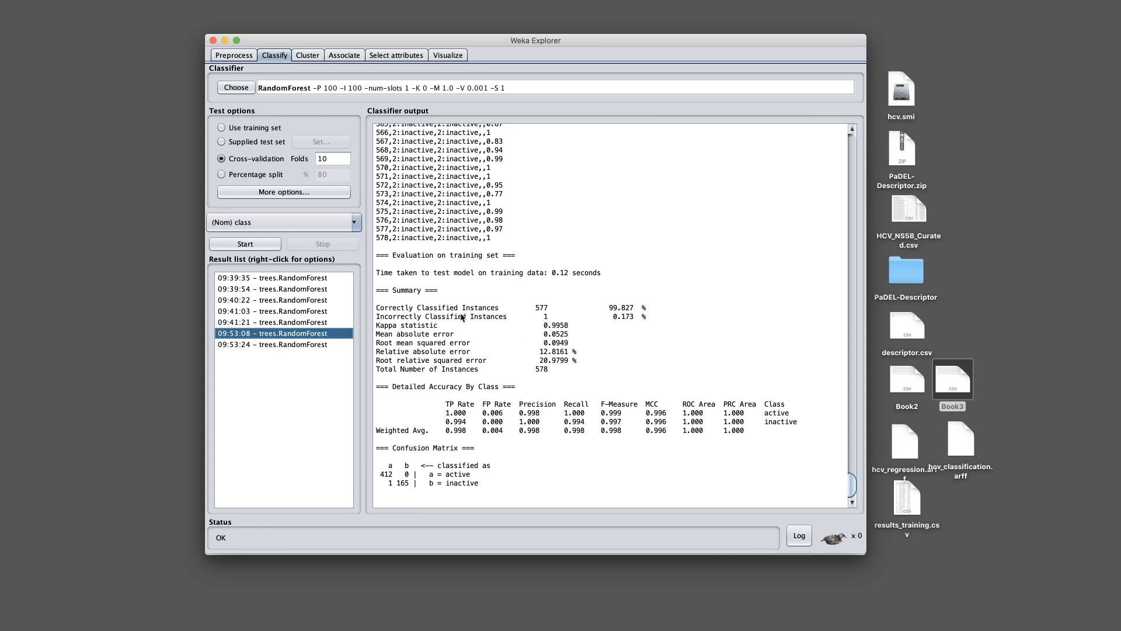
pyautogui.scroll(1, 683, 327)
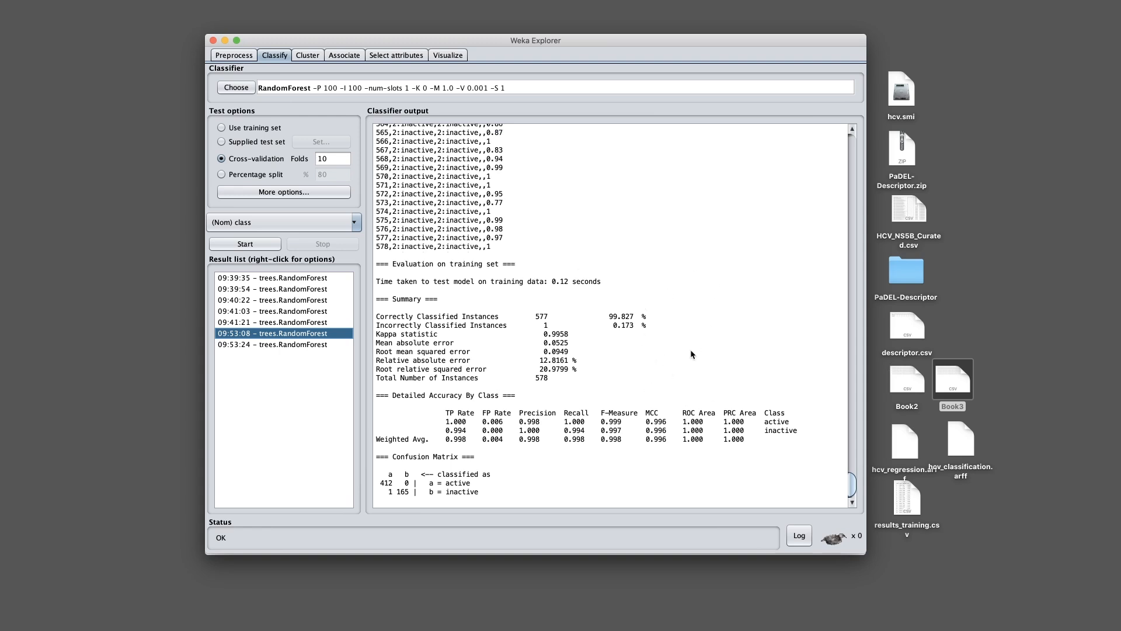